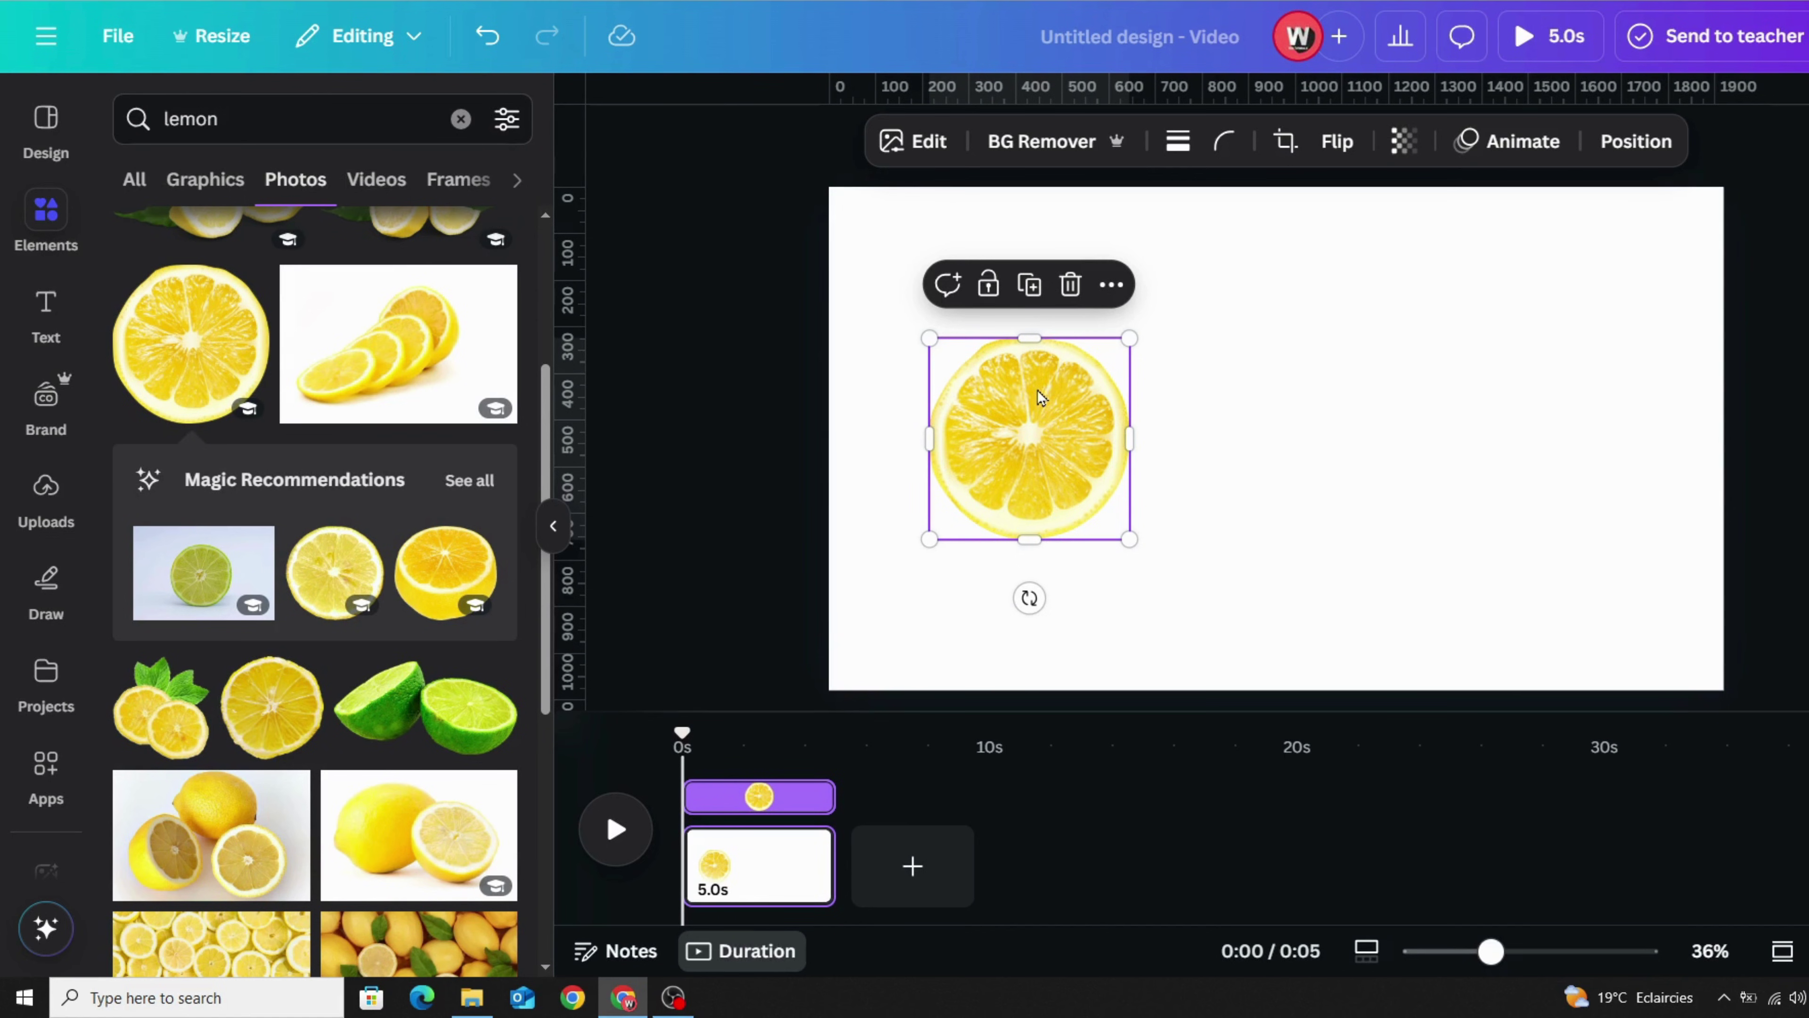
# Step: Duplicate the lemon, delete the duplicate, then Alt-drag a copy of the lemon beside it
pyautogui.click(1030, 307)
pyautogui.click(1353, 283)
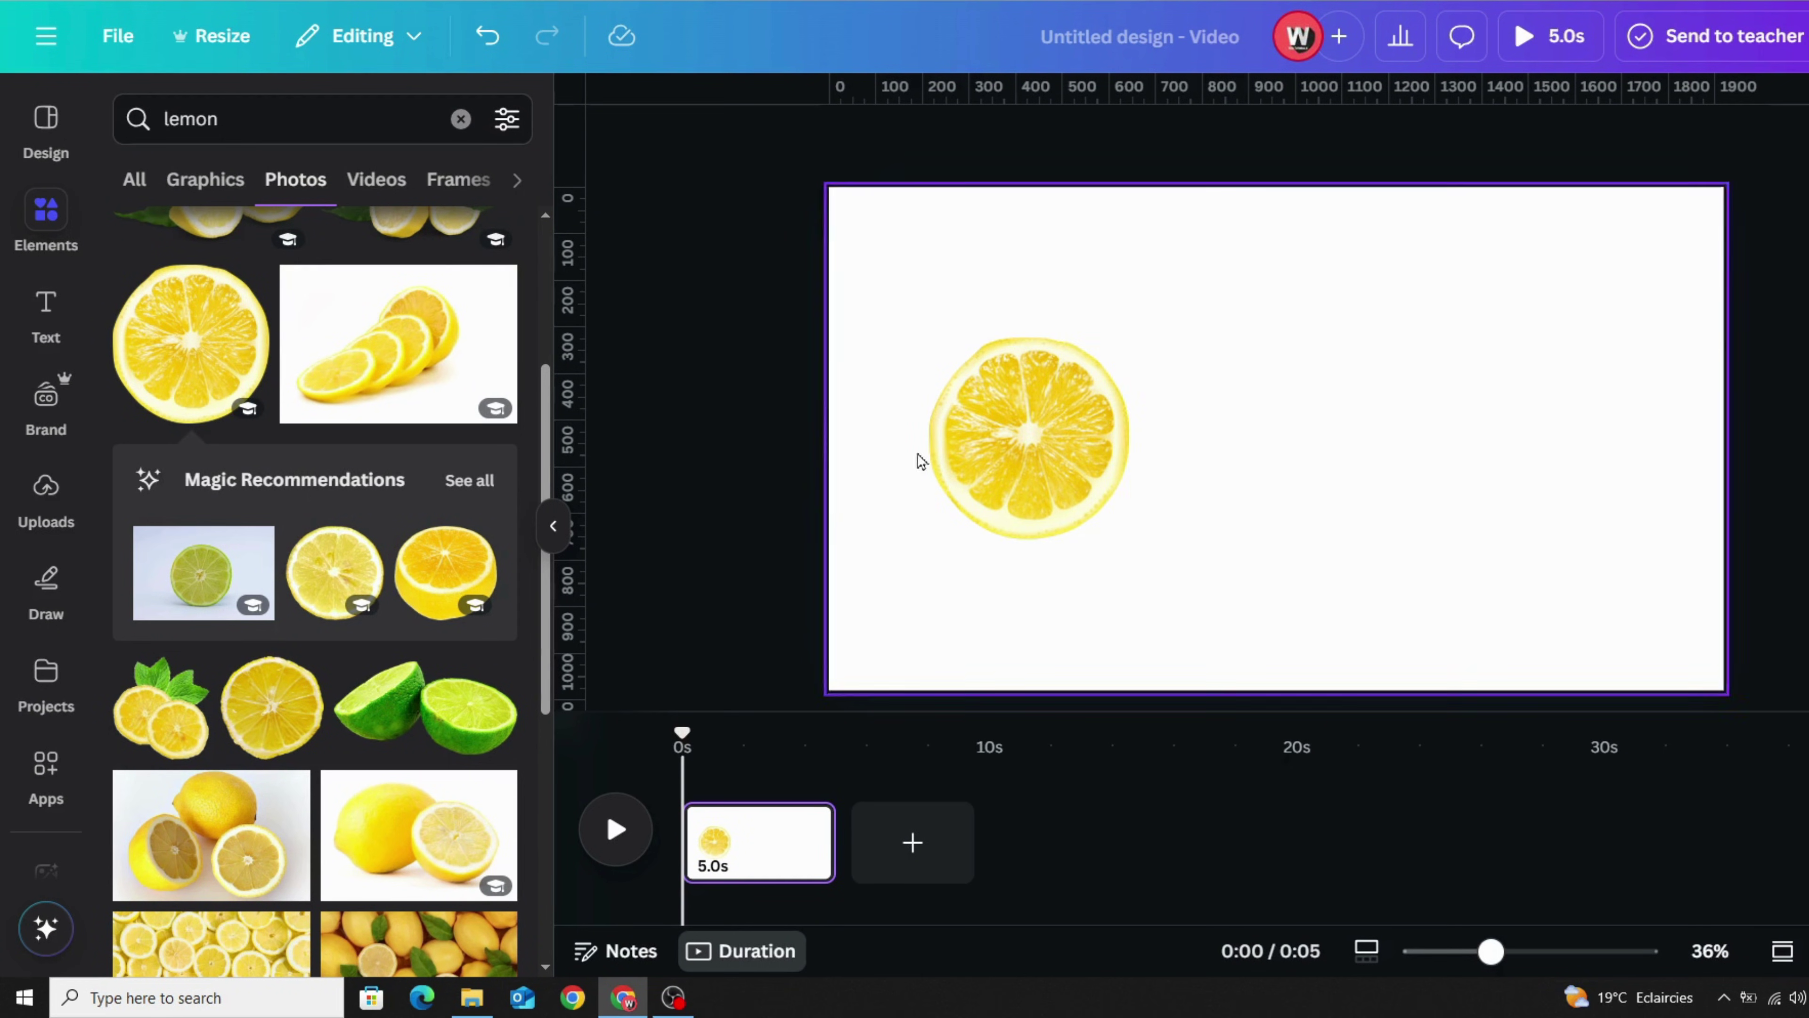
pyautogui.keyDown('alt'); pyautogui.moveTo(1004, 456); pyautogui.dragTo(1019, 490); pyautogui.keyUp('alt')
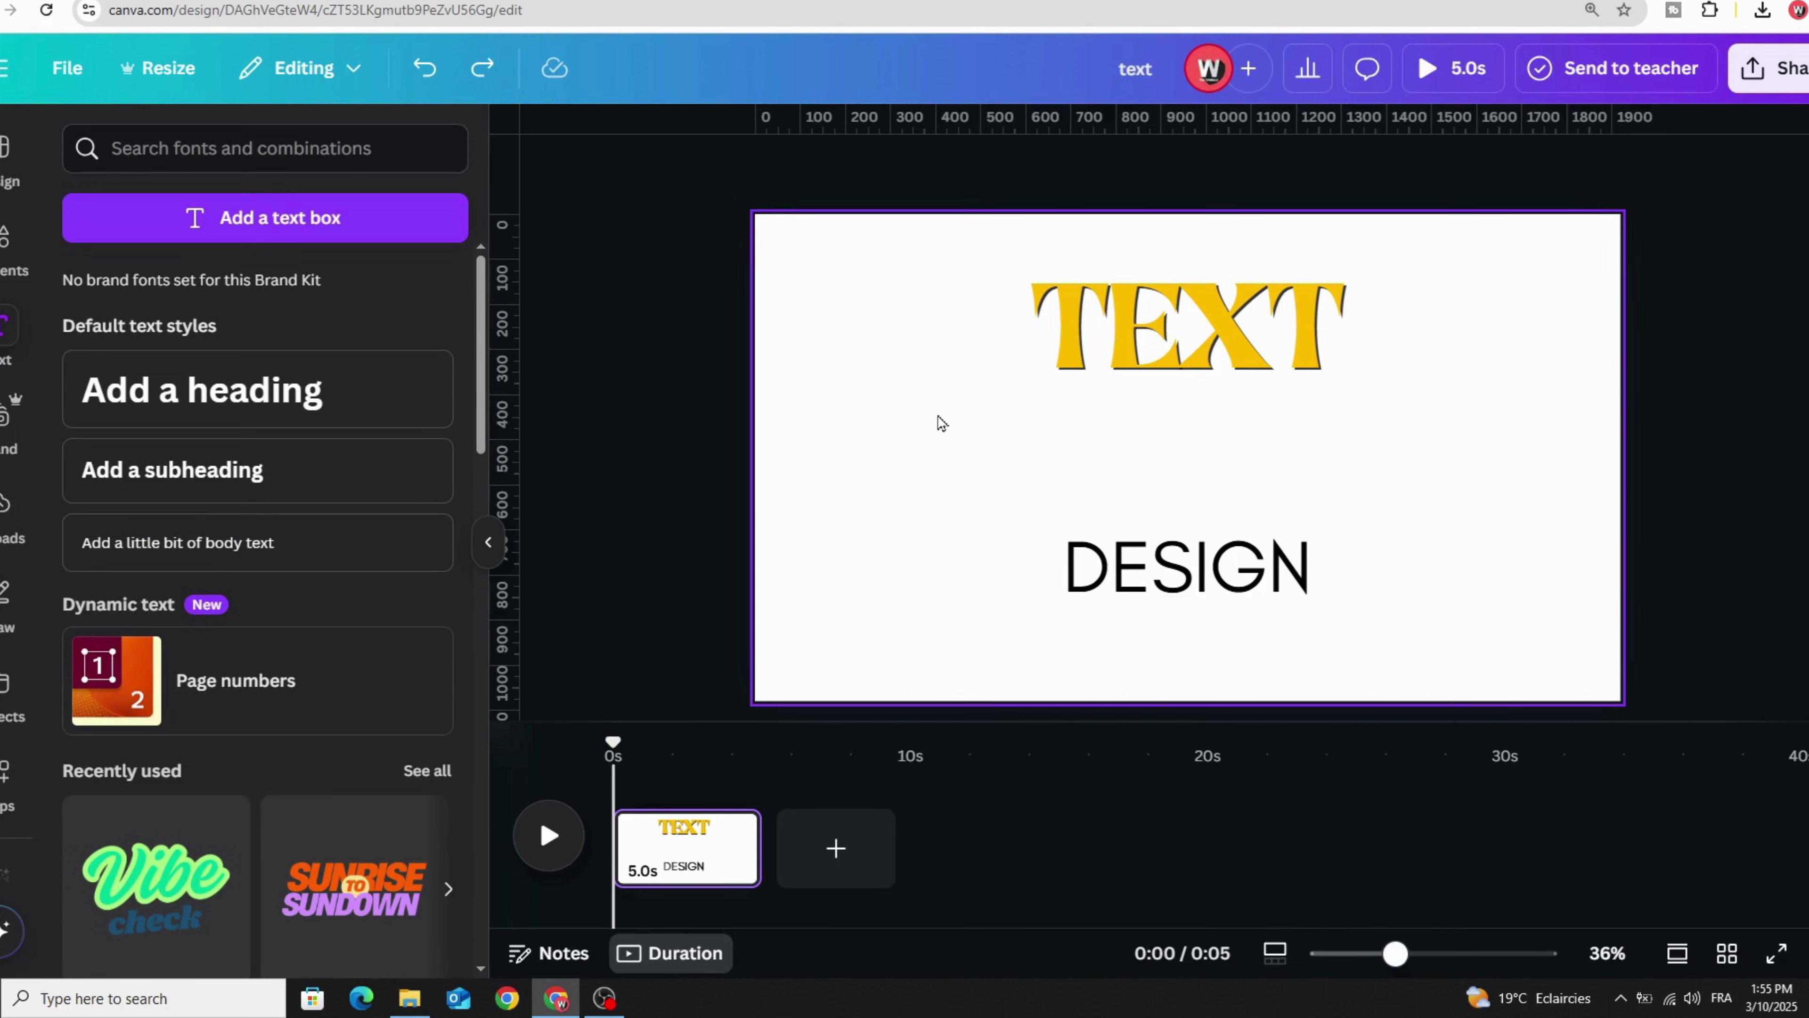
# Step: Copy the yellow serif shadowed style from the TEXT heading and paste it onto DESIGN
pyautogui.click(1113, 278)
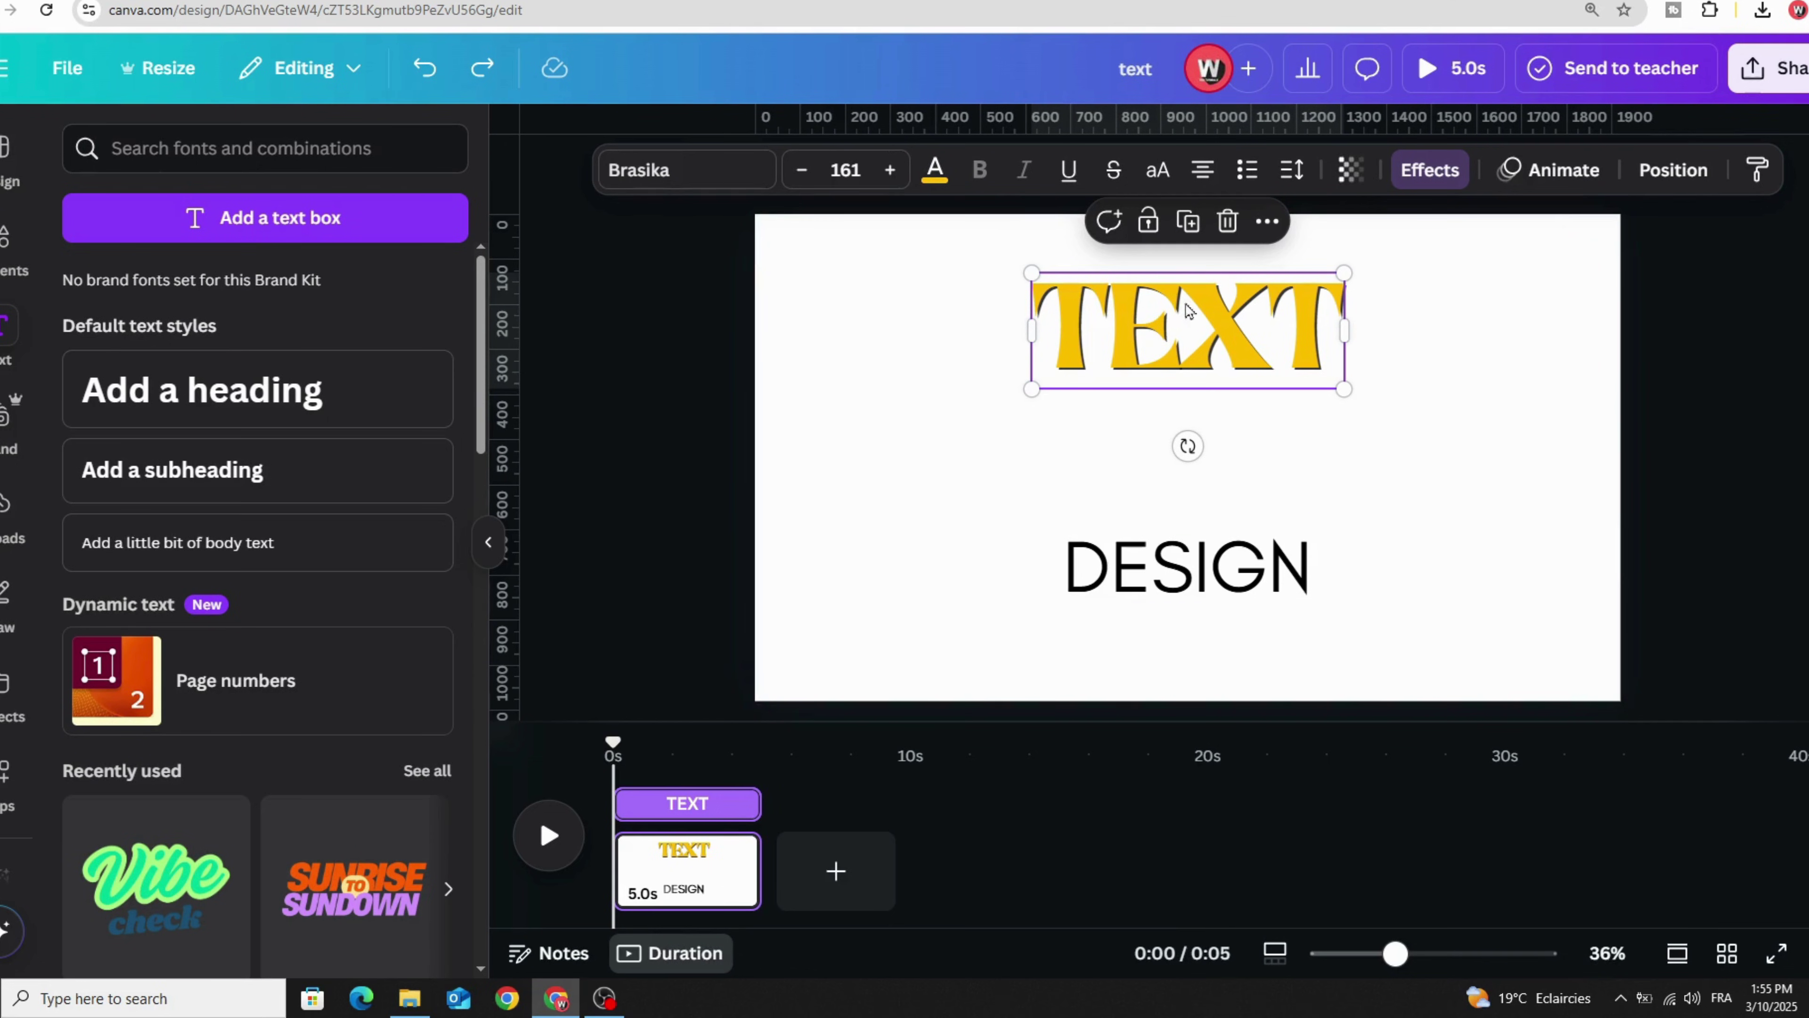
pyautogui.click(1047, 445)
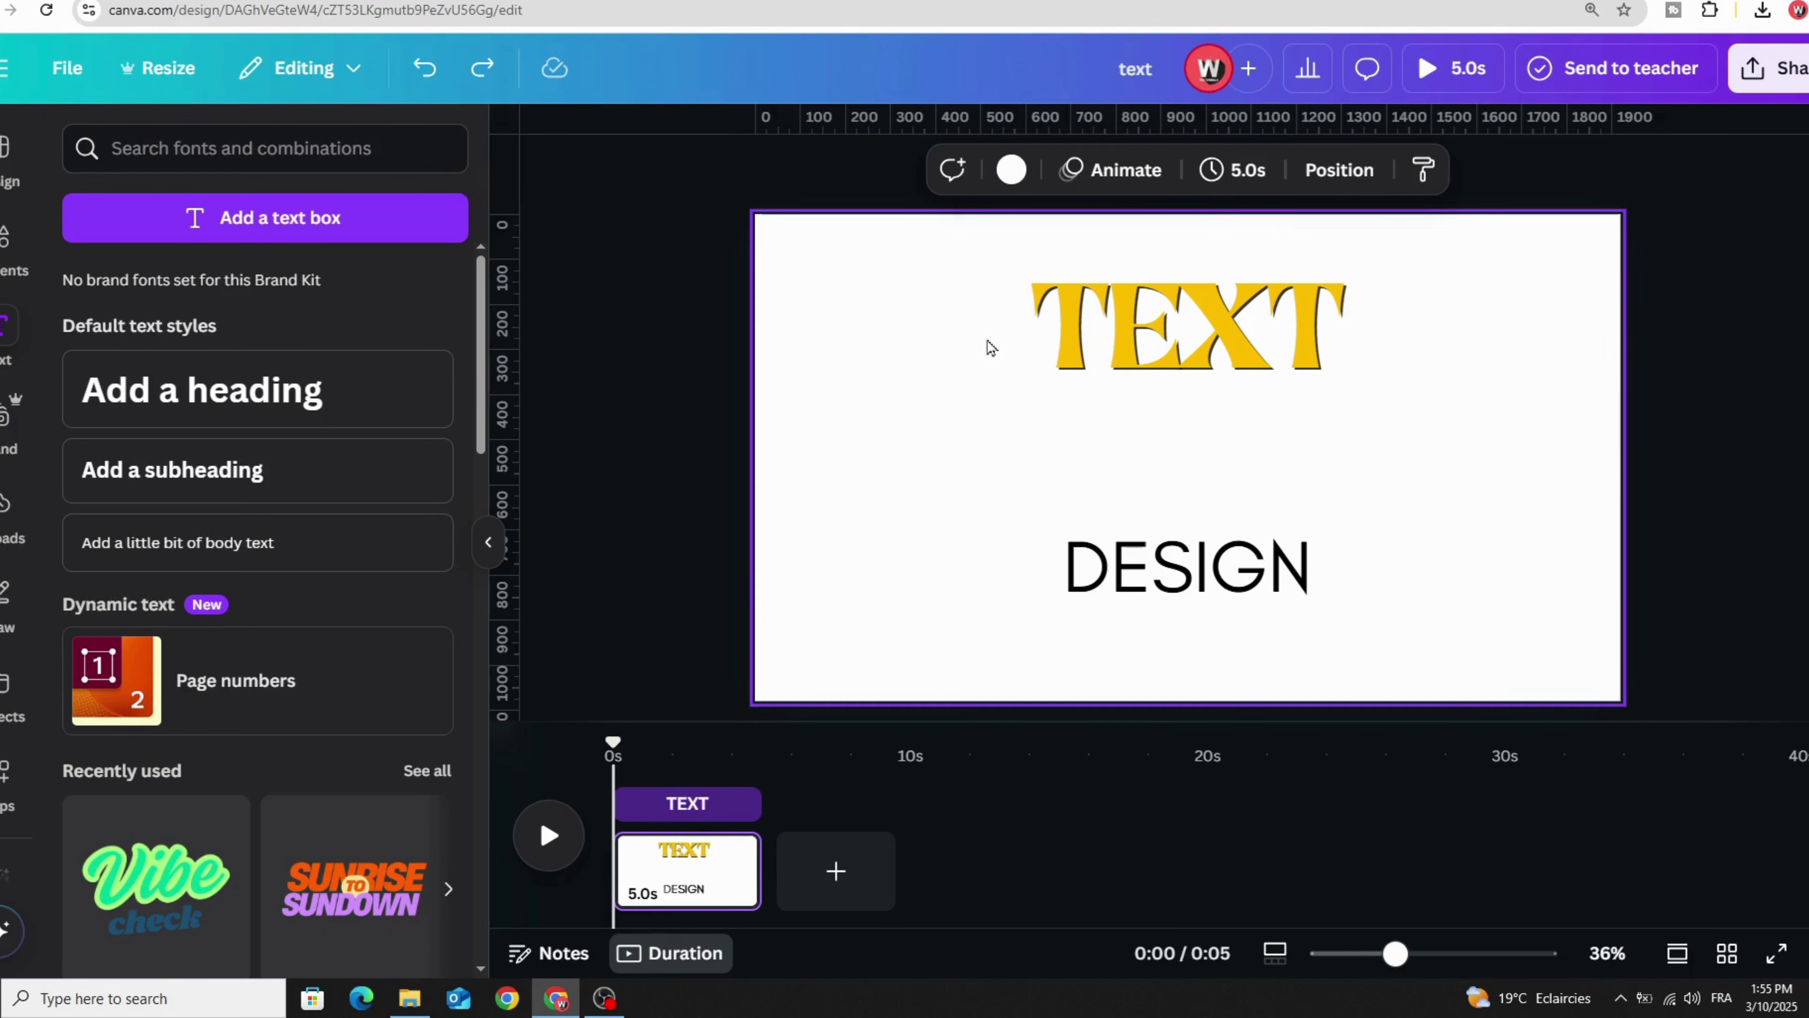
pyautogui.click(1070, 314)
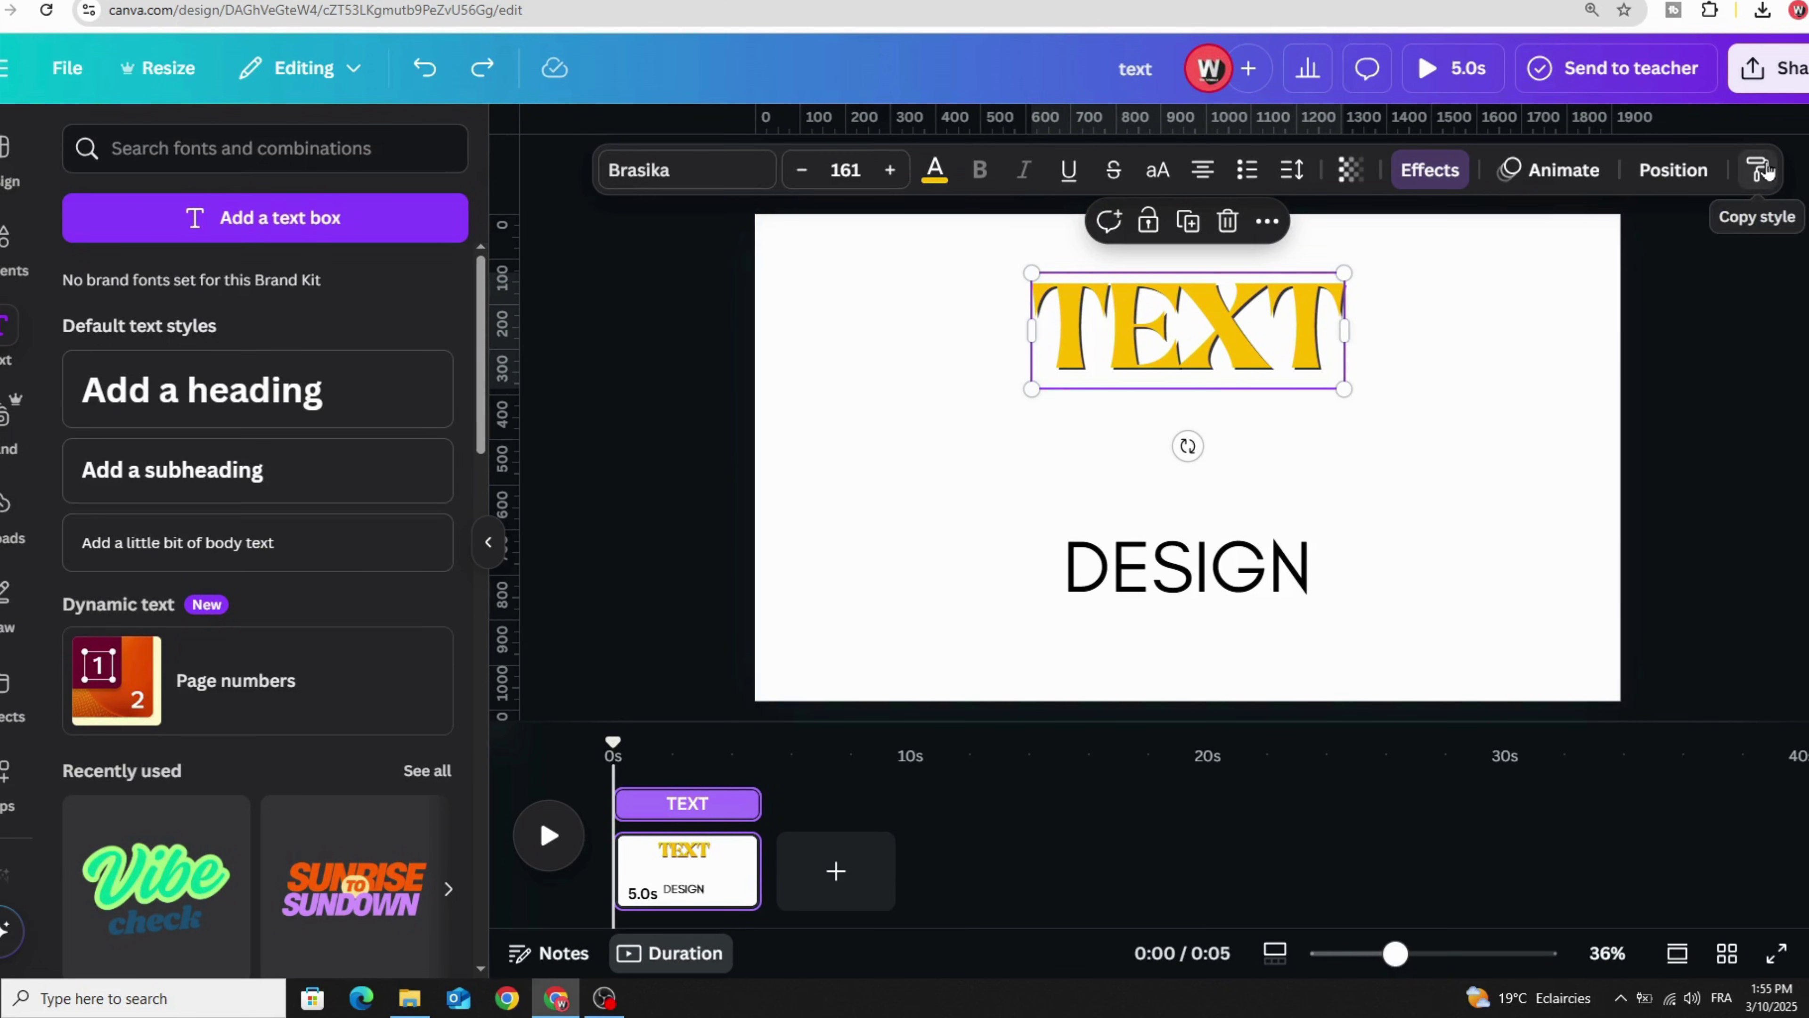
pyautogui.click(1764, 171)
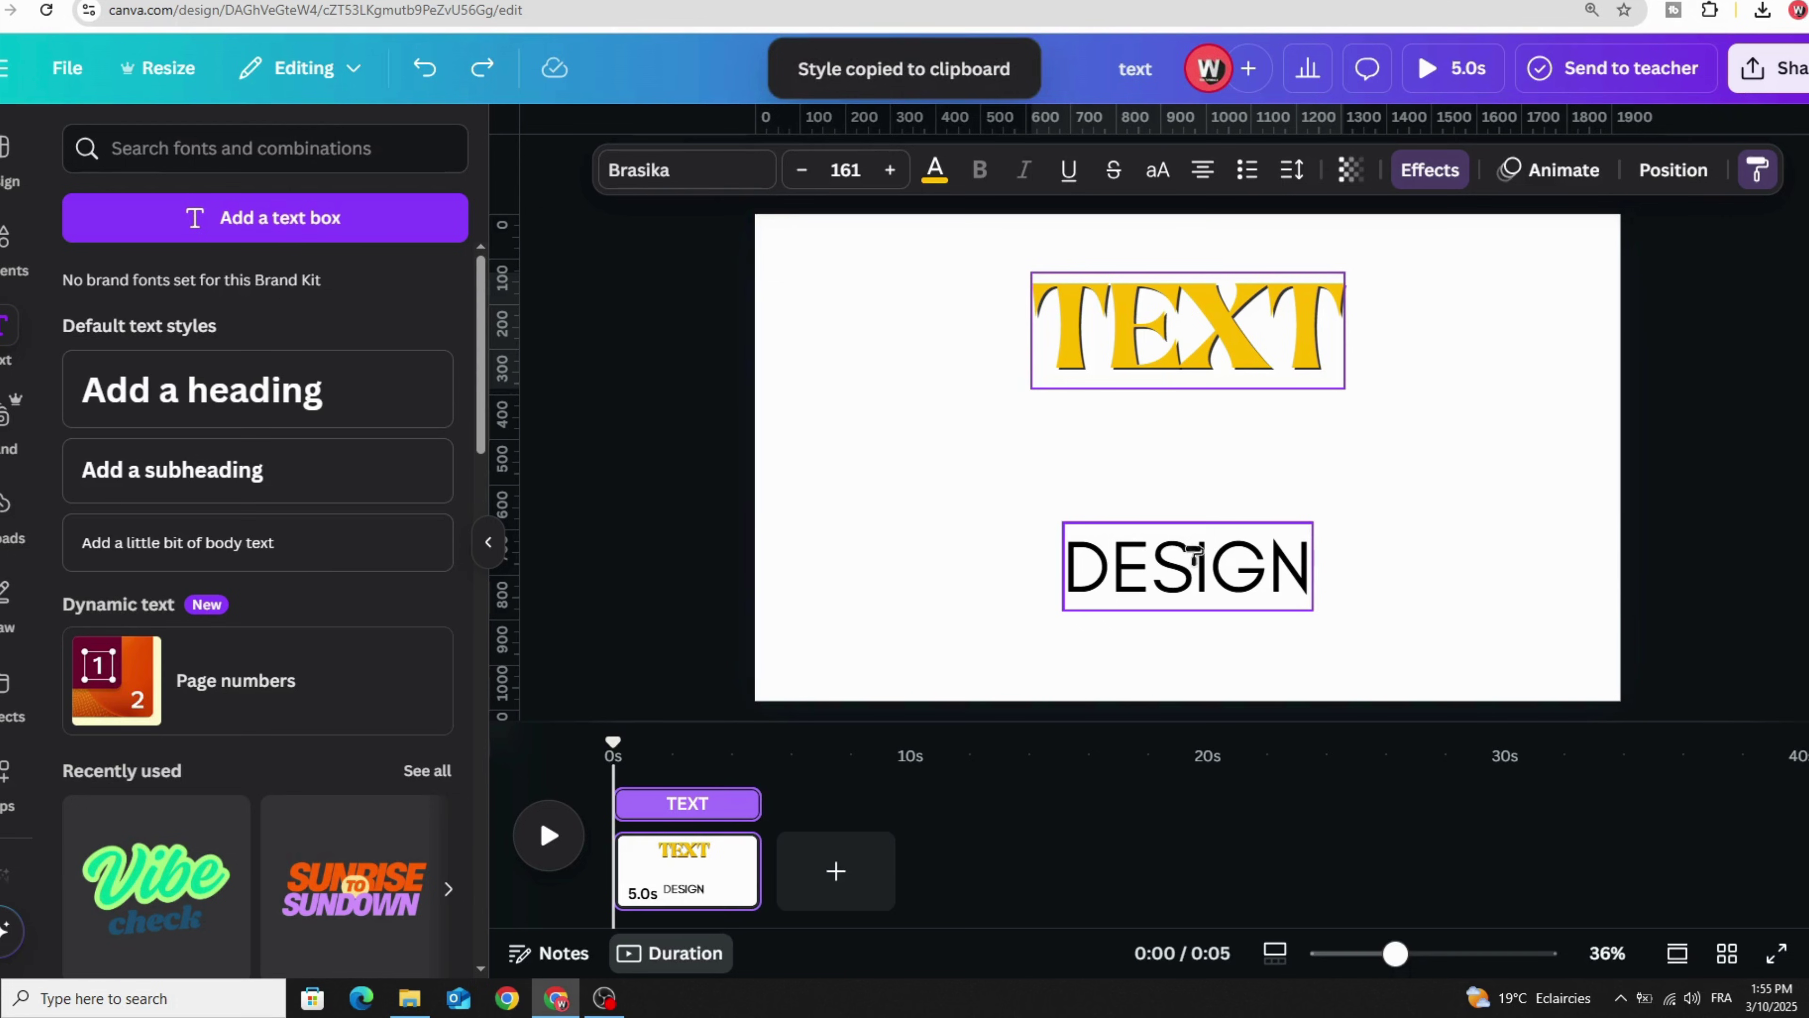
pyautogui.click(1195, 556)
pyautogui.click(865, 527)
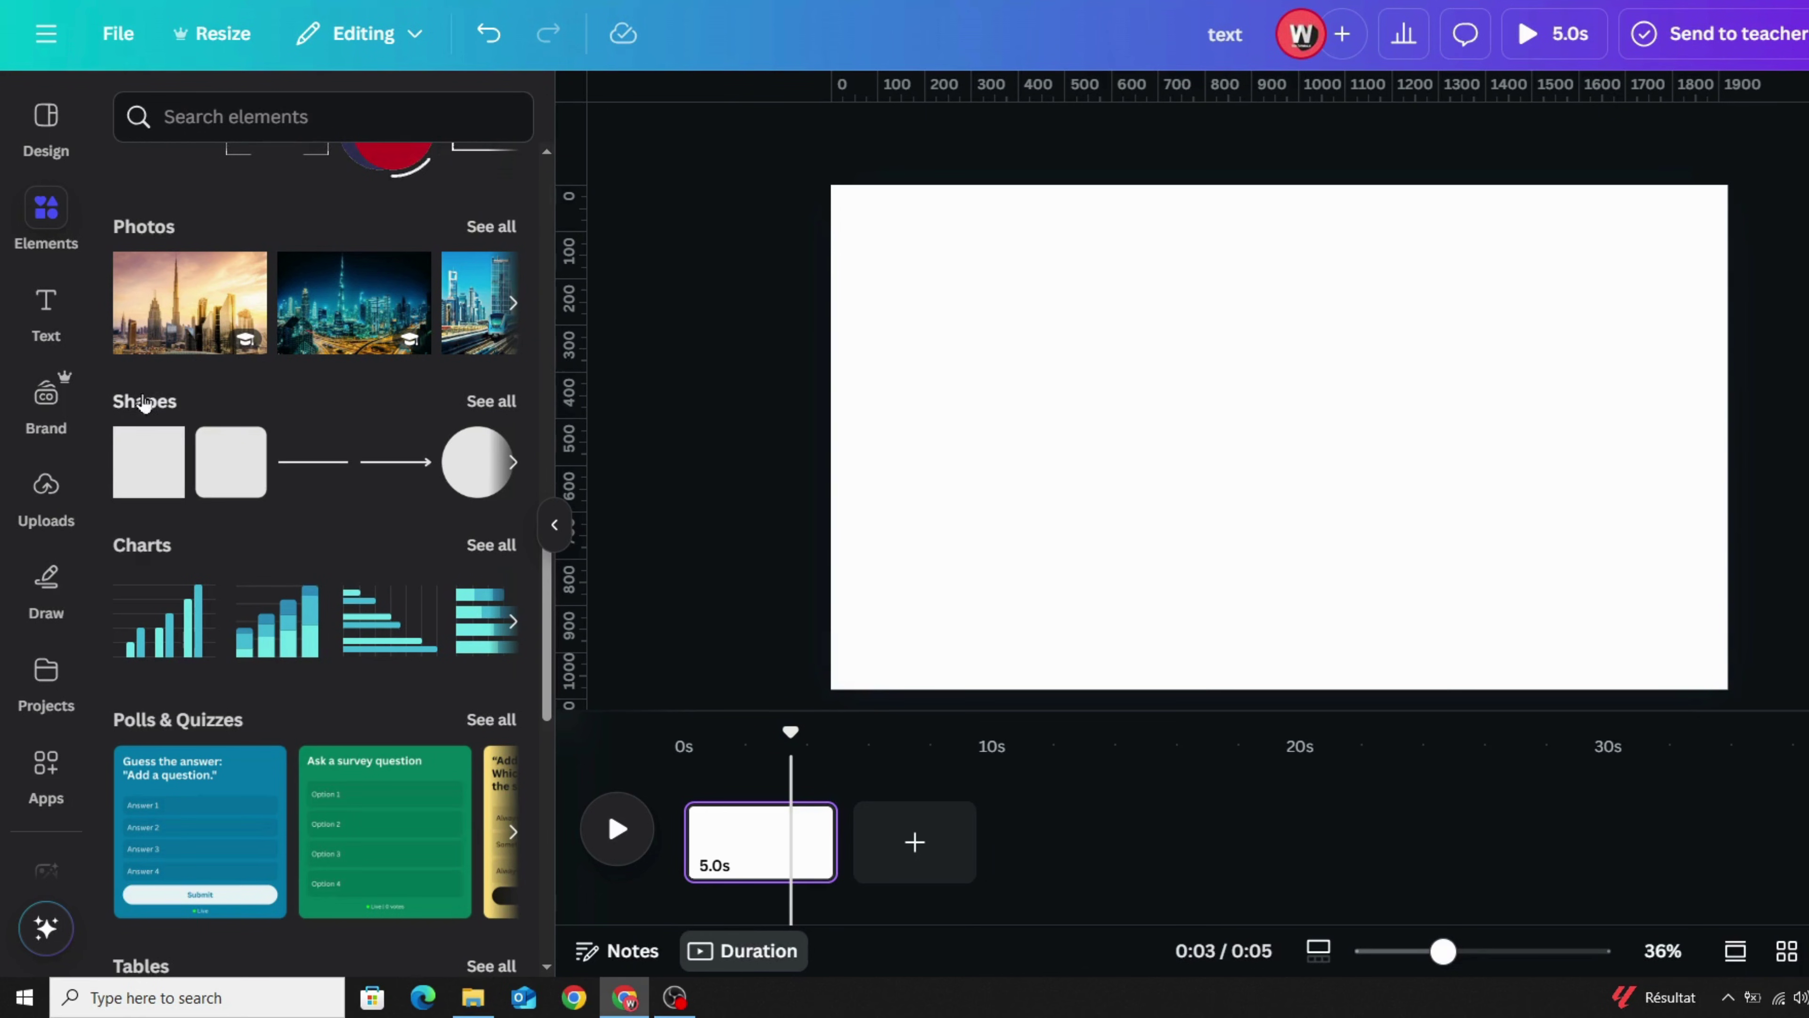
# Step: Add a grey square, stretch it into a rectangle, then delete it
pyautogui.click(158, 478)
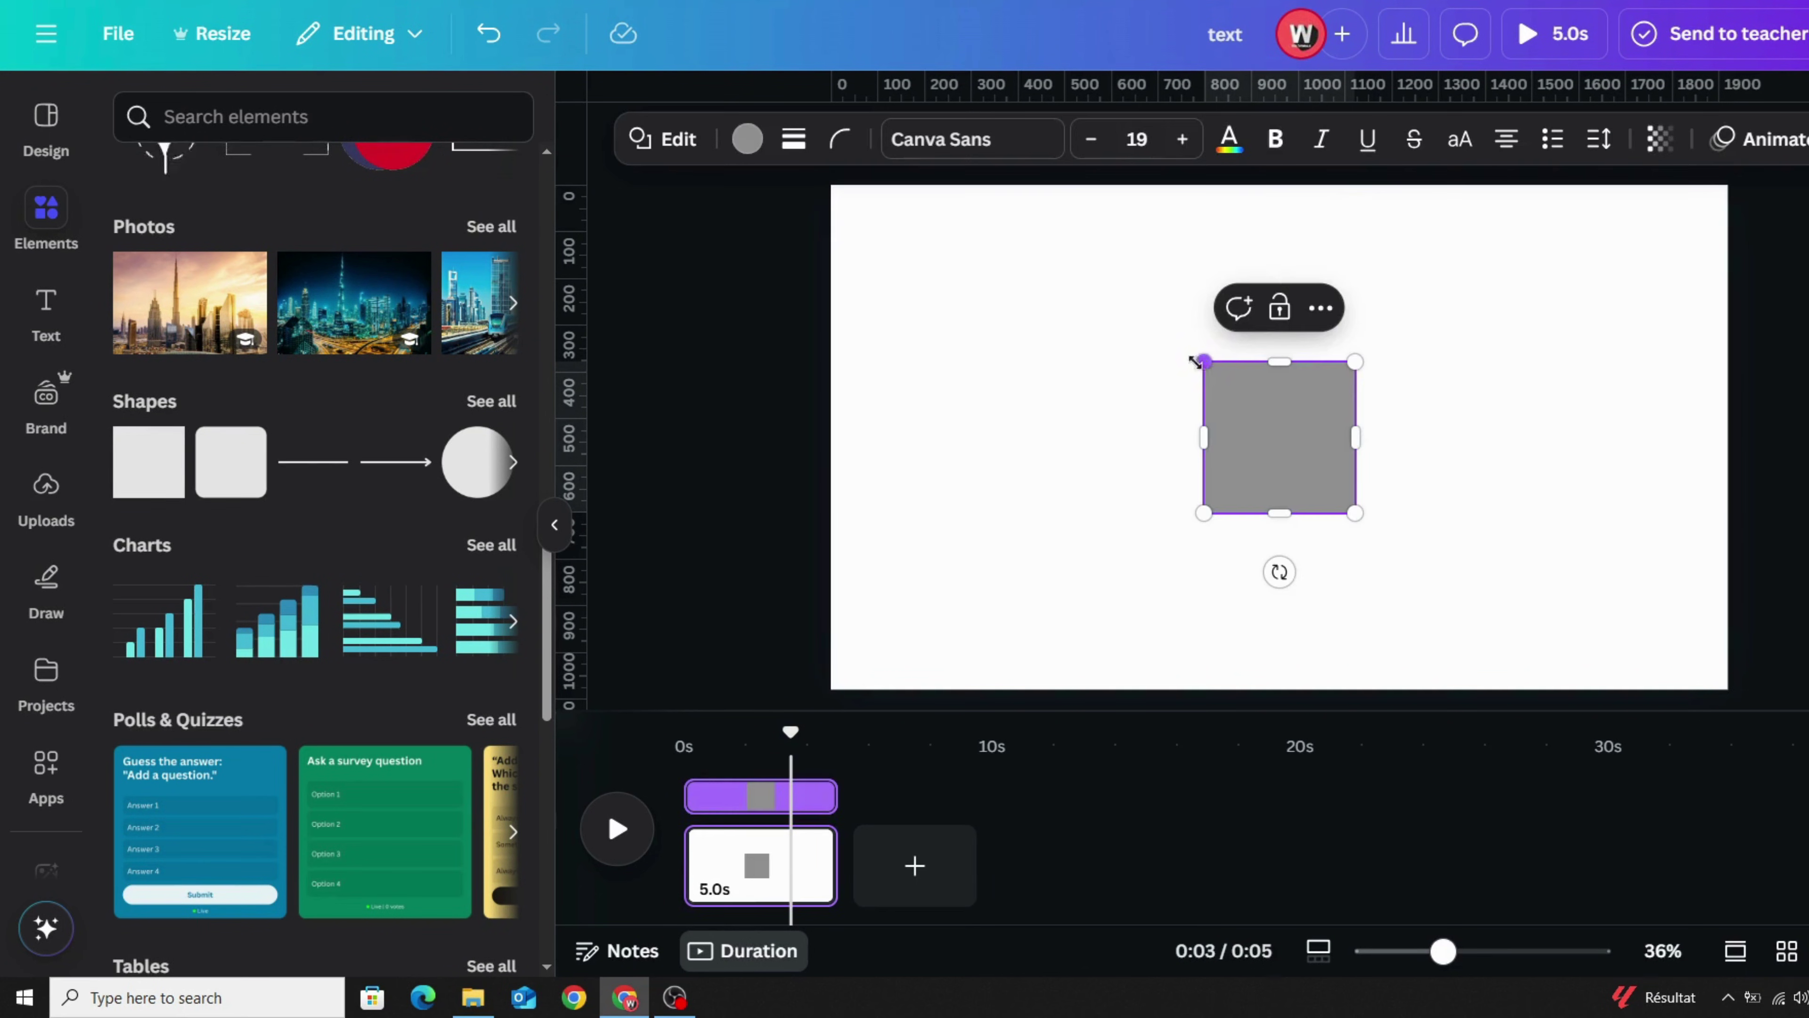
pyautogui.moveTo(1204, 354); pyautogui.dragTo(1041, 270)
pyautogui.rightClick(1200, 315)
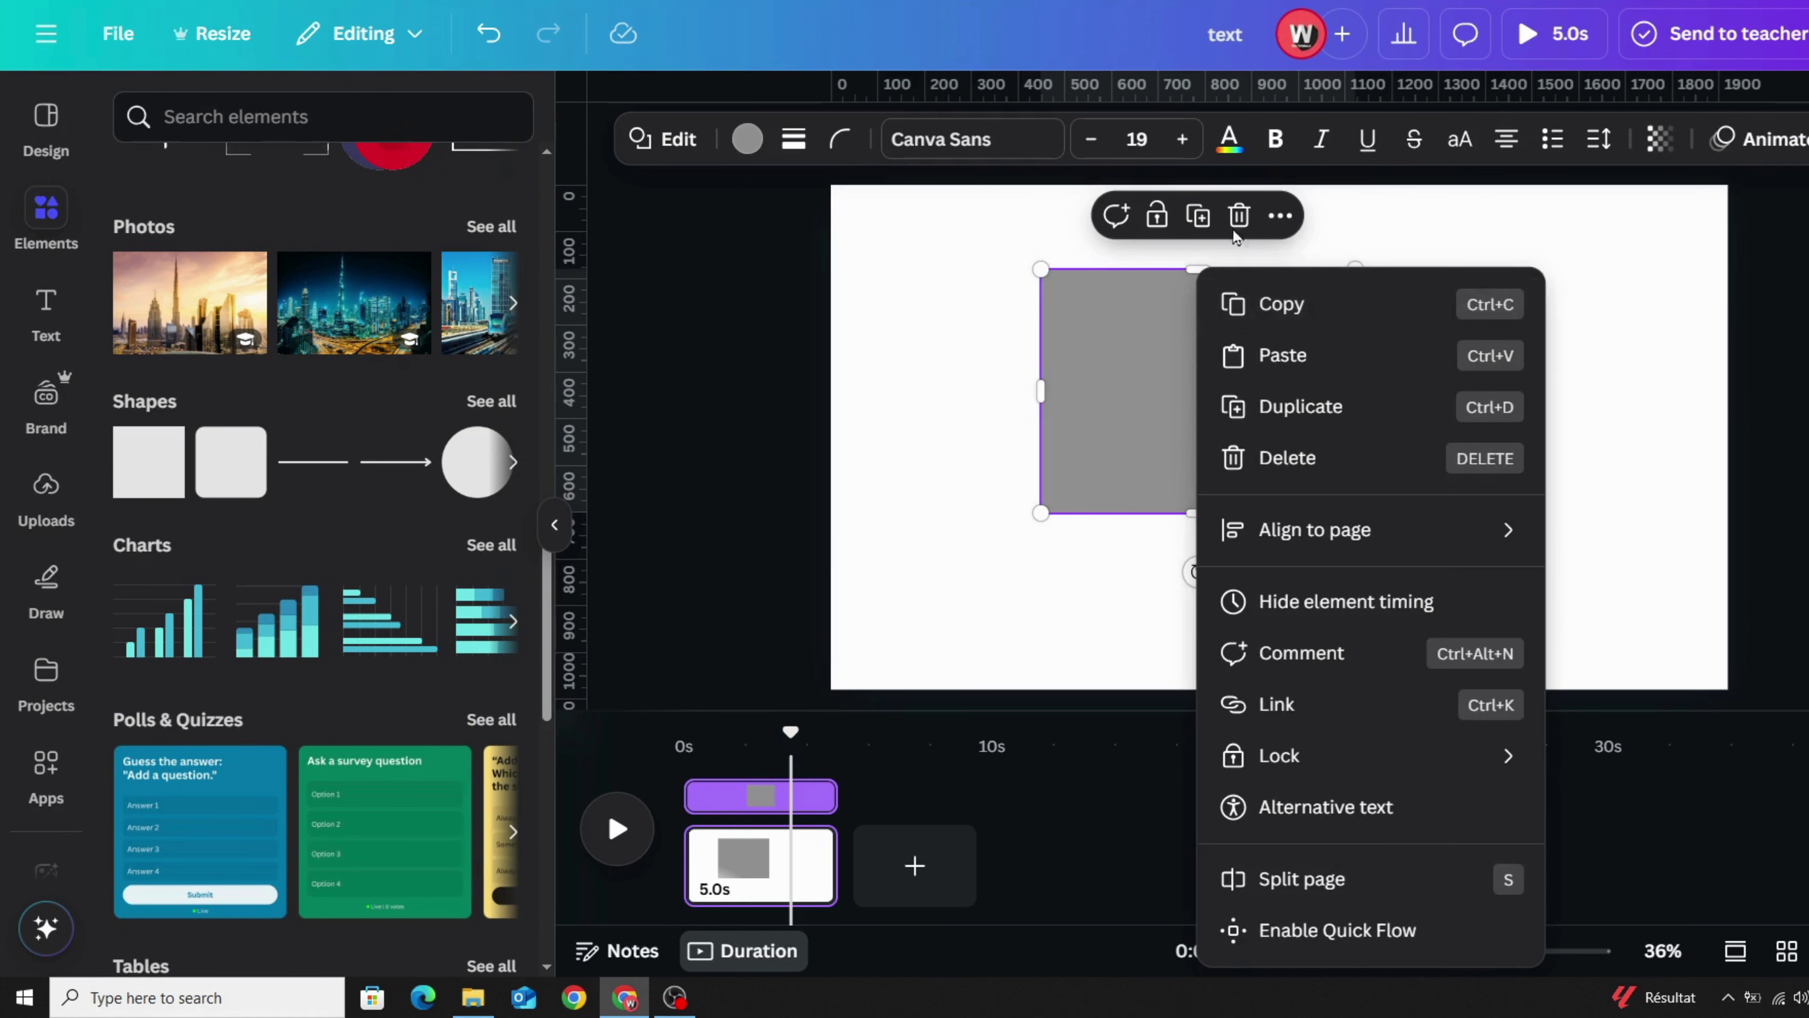
pyautogui.press('Escape')
pyautogui.click(1238, 215)
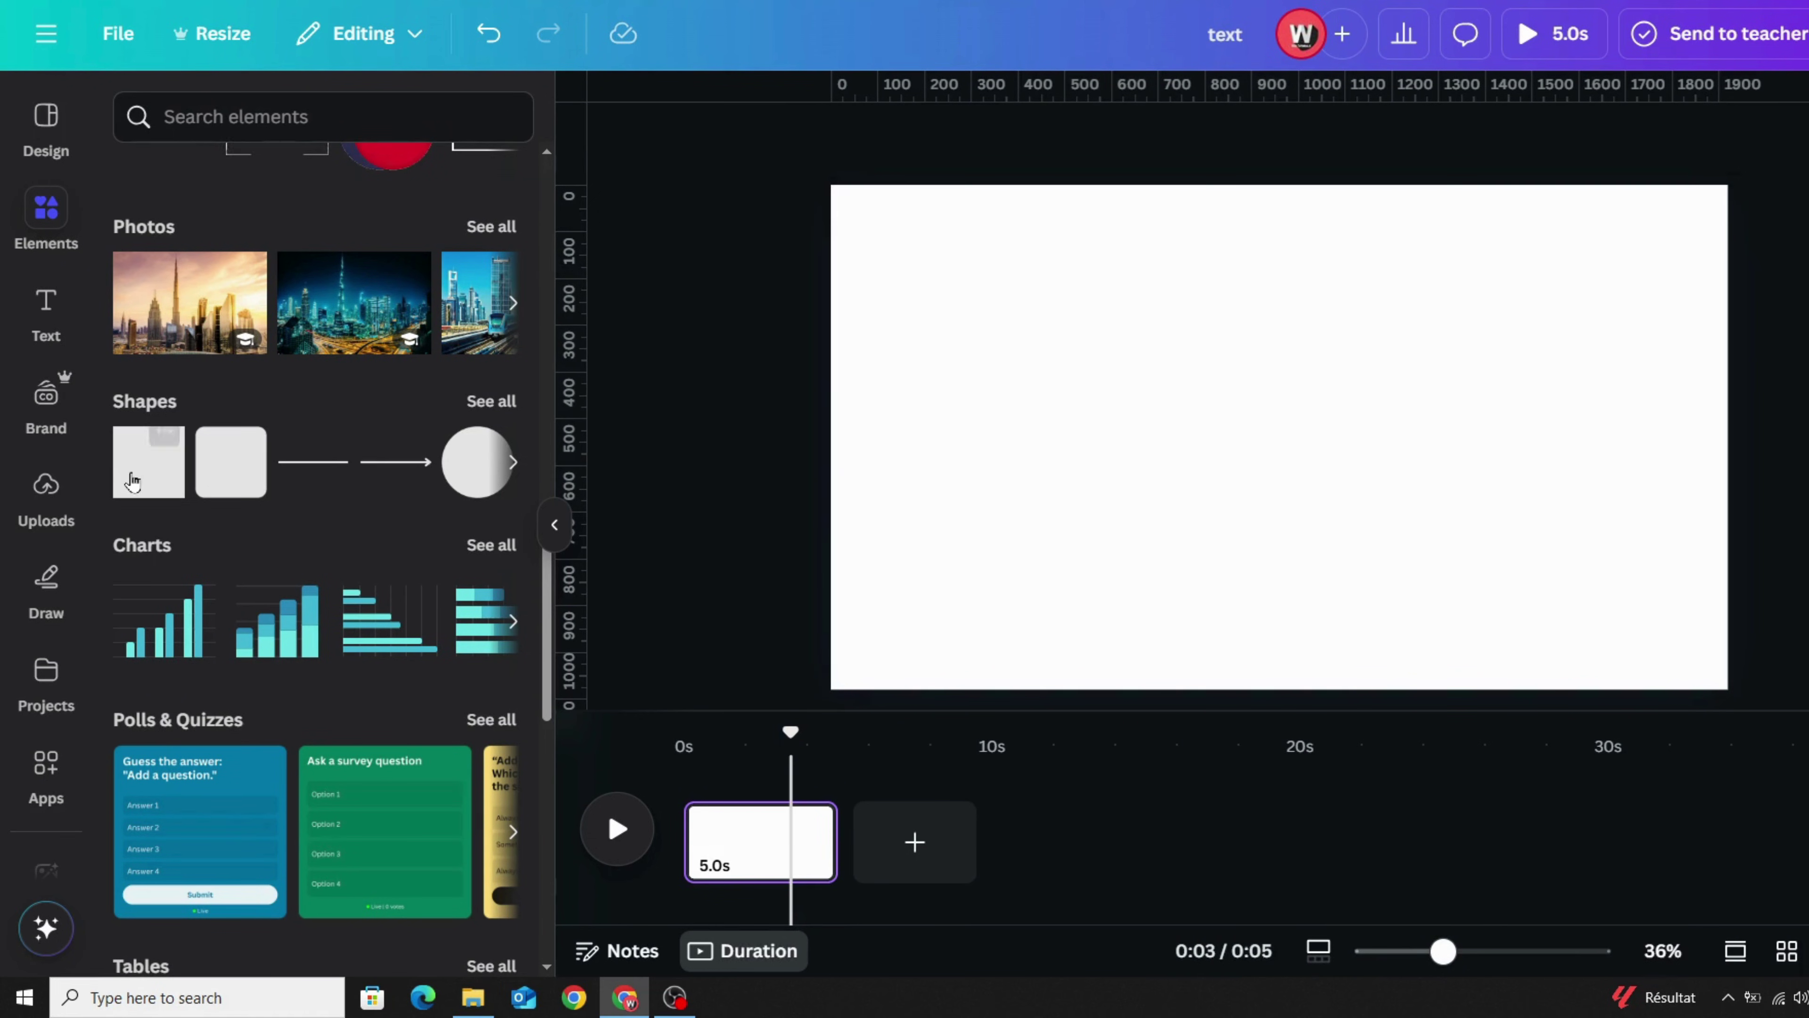
# Step: Add a new square and enlarge it proportionally to about 613 by 613
pyautogui.click(149, 460)
pyautogui.click(1275, 430)
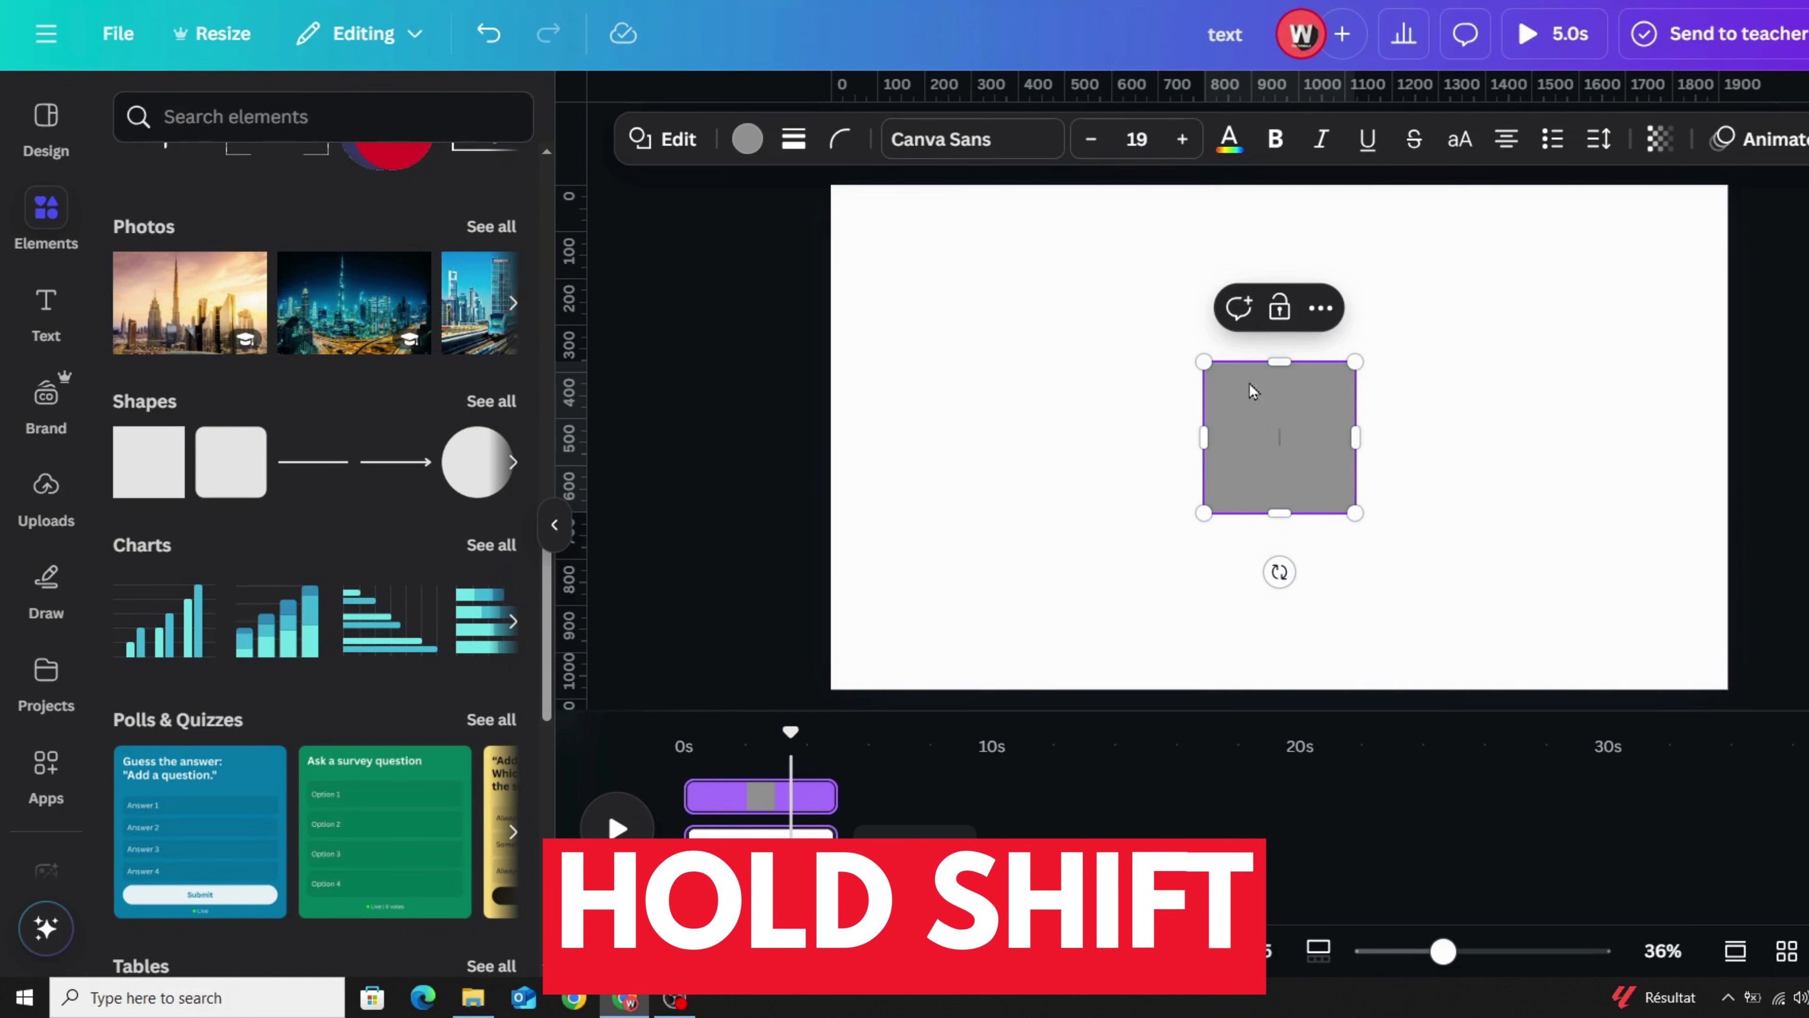
pyautogui.moveTo(1202, 362); pyautogui.dragTo(1030, 255)
pyautogui.moveTo(1361, 517); pyautogui.dragTo(1477, 595)
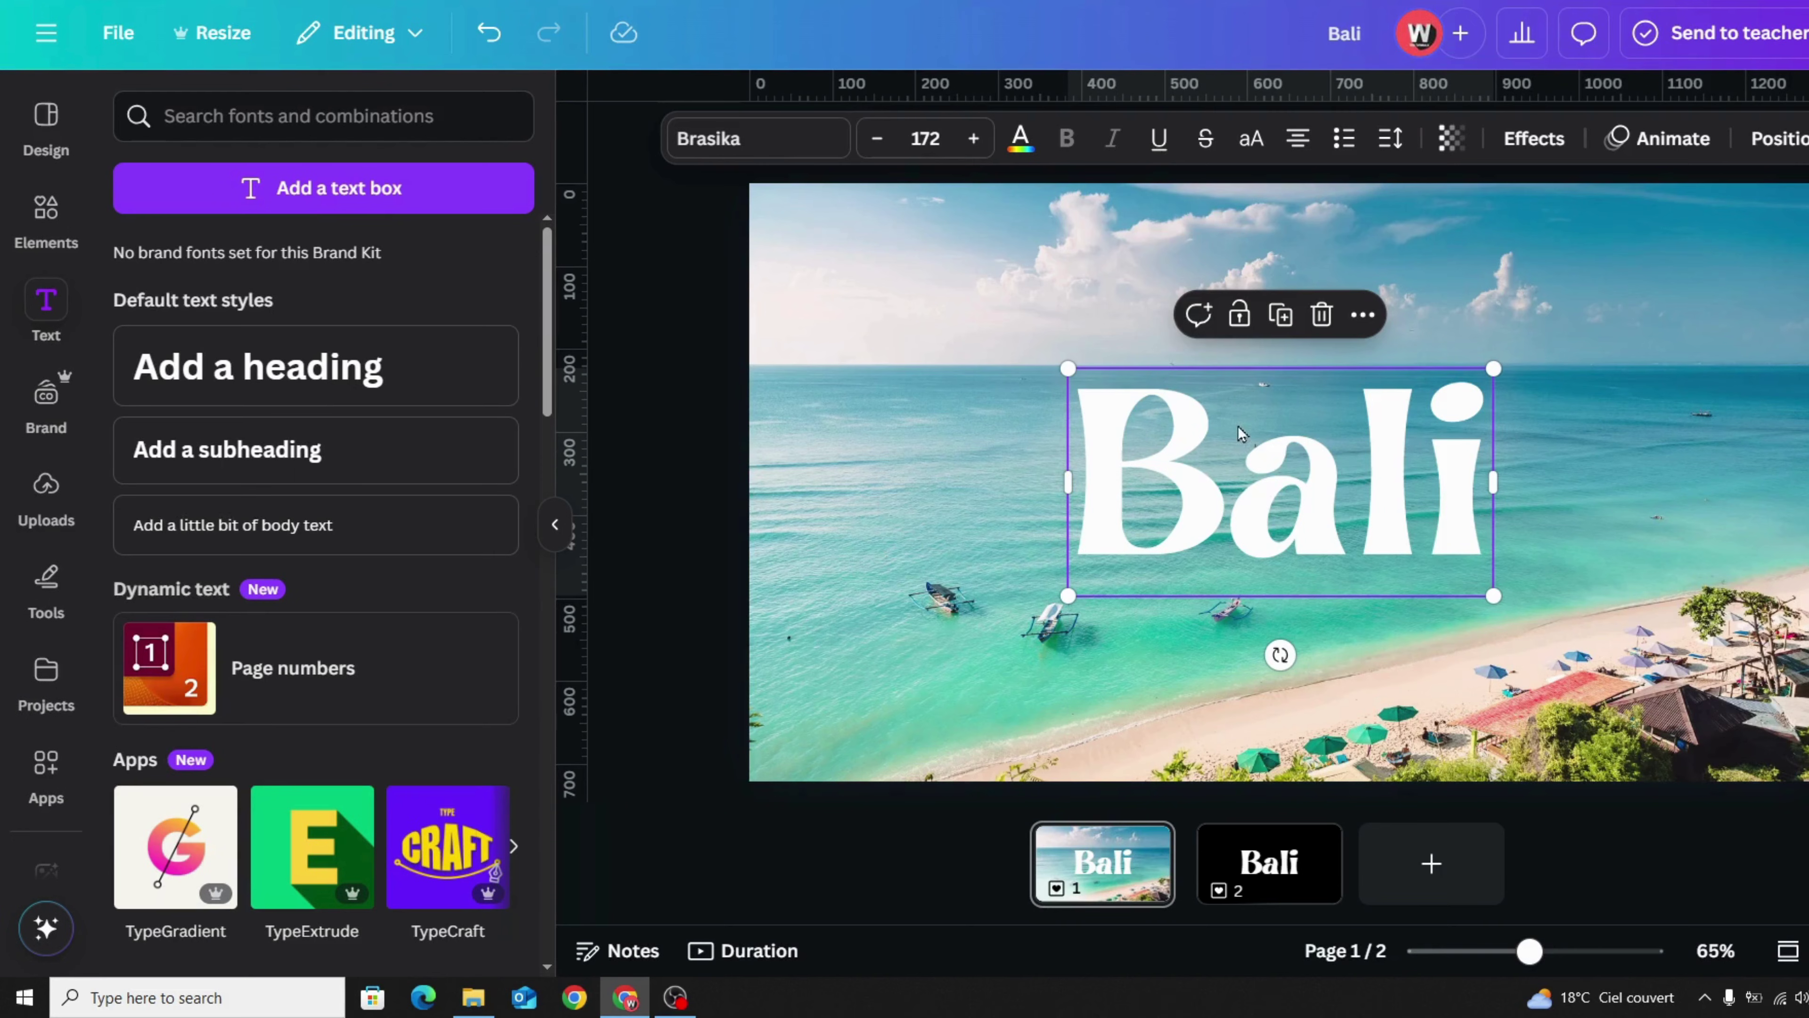
# Step: Give the Bali text a Lift effect at intensity 100
pyautogui.click(1540, 141)
pyautogui.click(455, 252)
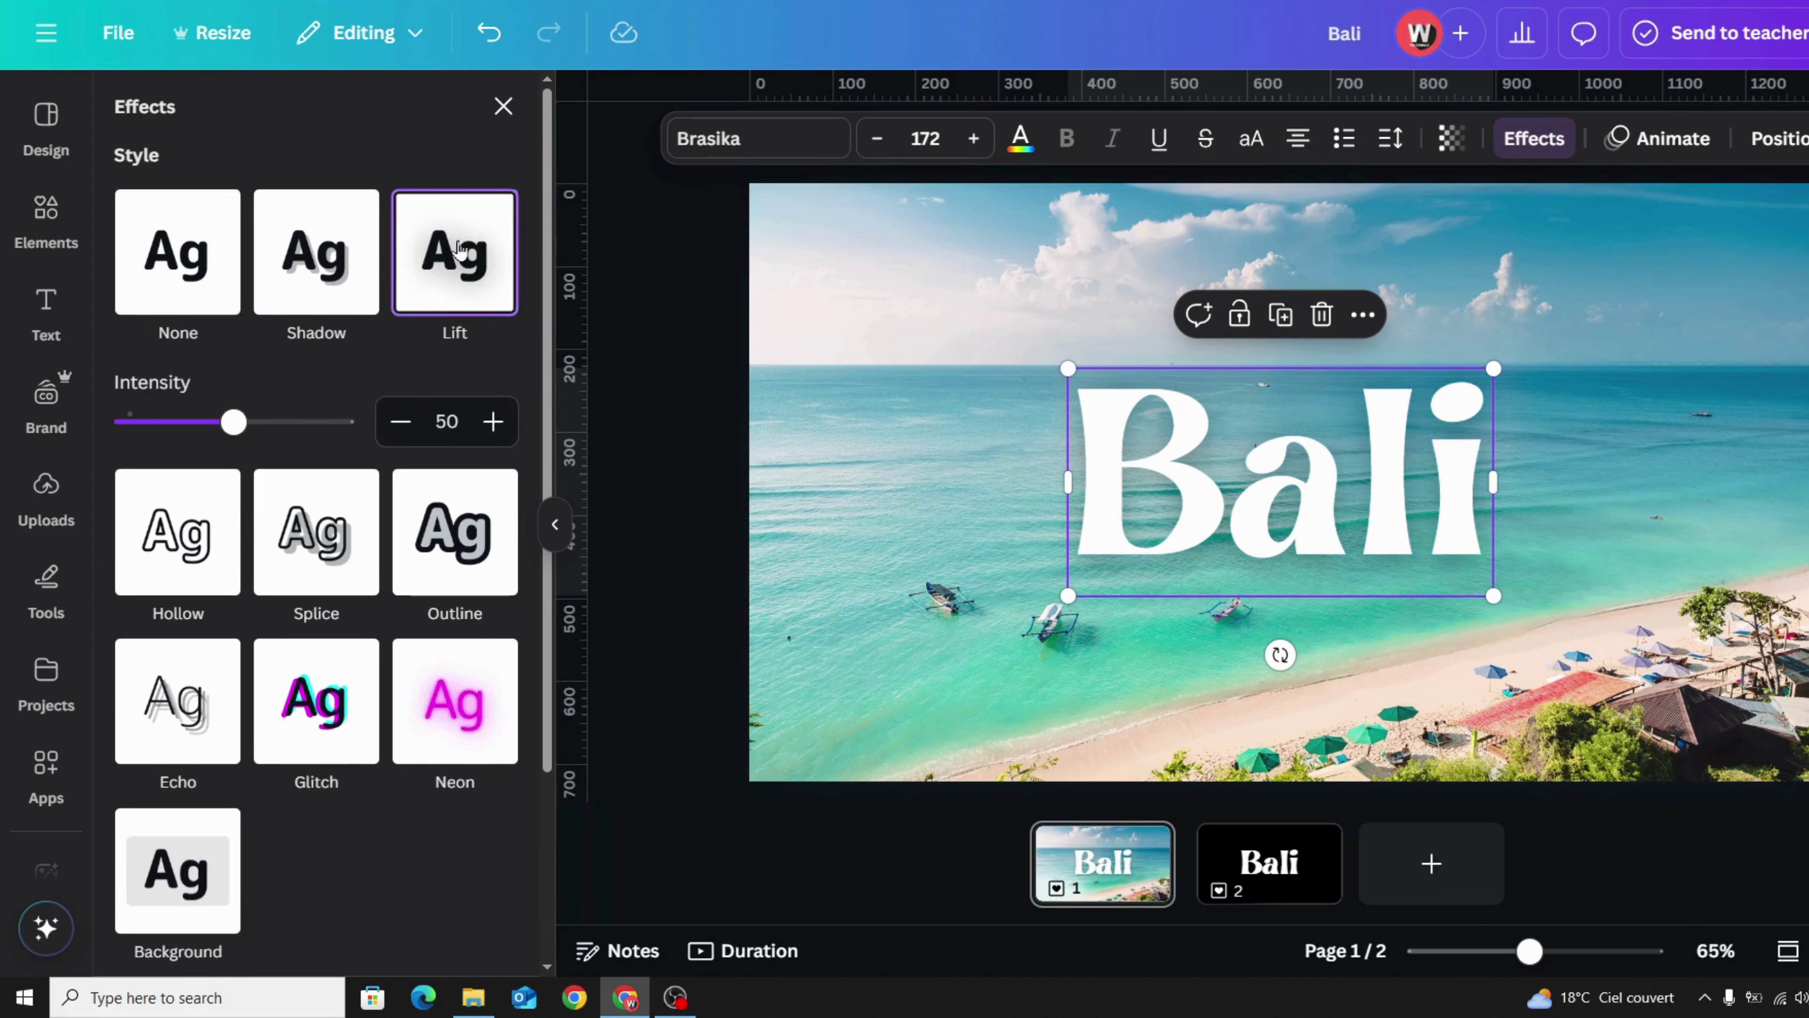
pyautogui.moveTo(230, 421); pyautogui.dragTo(462, 442)
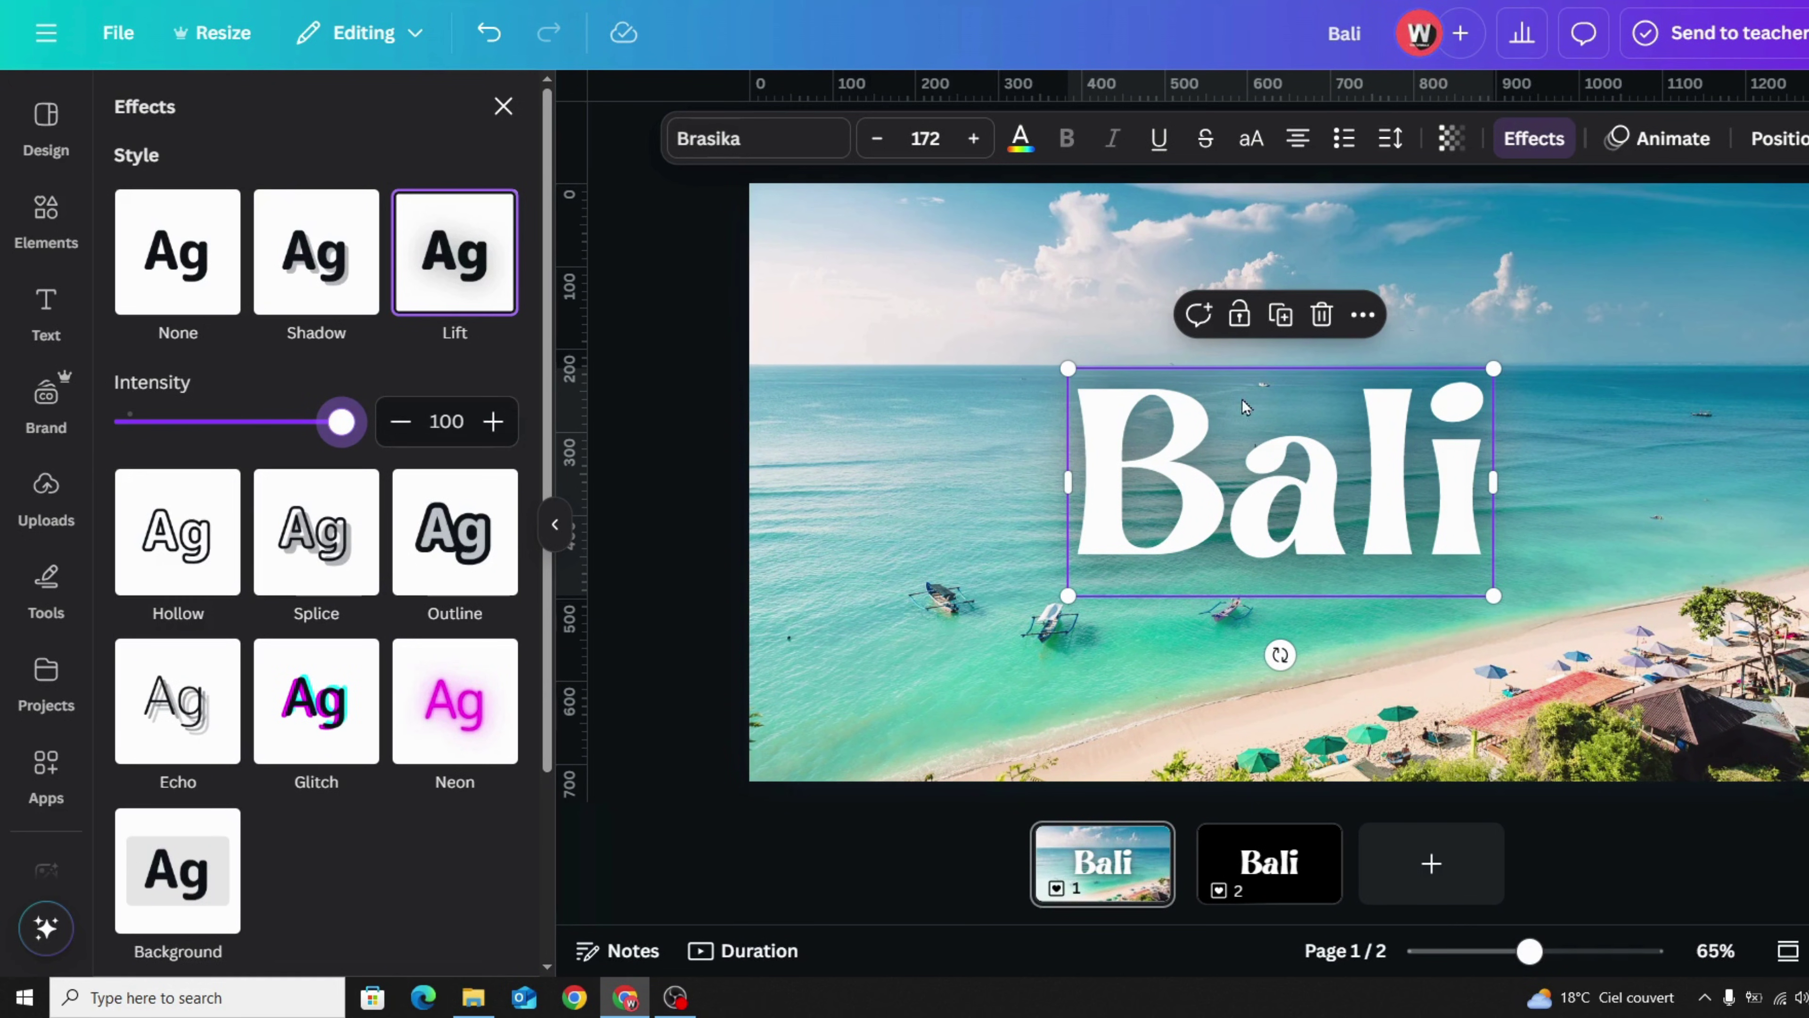
# Step: Duplicate the Bali text and stack the copy exactly over the original
pyautogui.click(1280, 315)
pyautogui.moveTo(1247, 498); pyautogui.dragTo(1232, 485)
pyautogui.hotkey('ctrl', 'z')
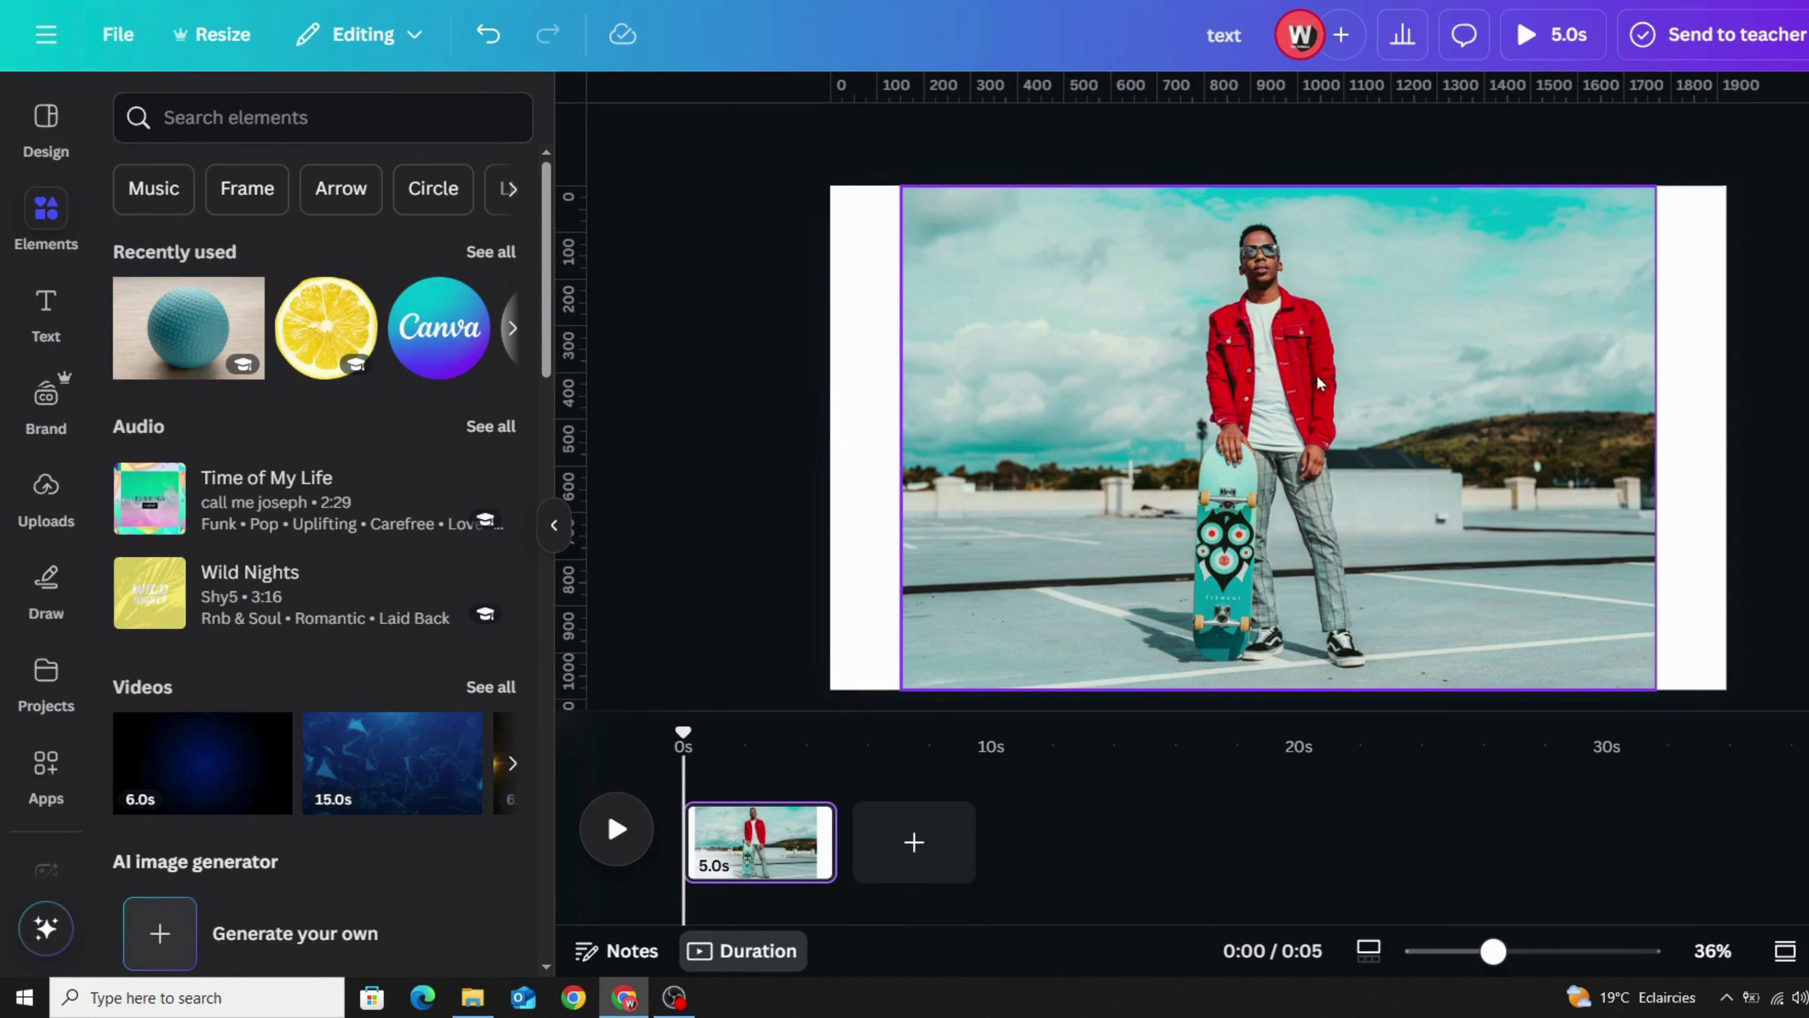
# Step: Open Adjust for the skateboarder photo with Select area set to Background
pyautogui.click(1493, 296)
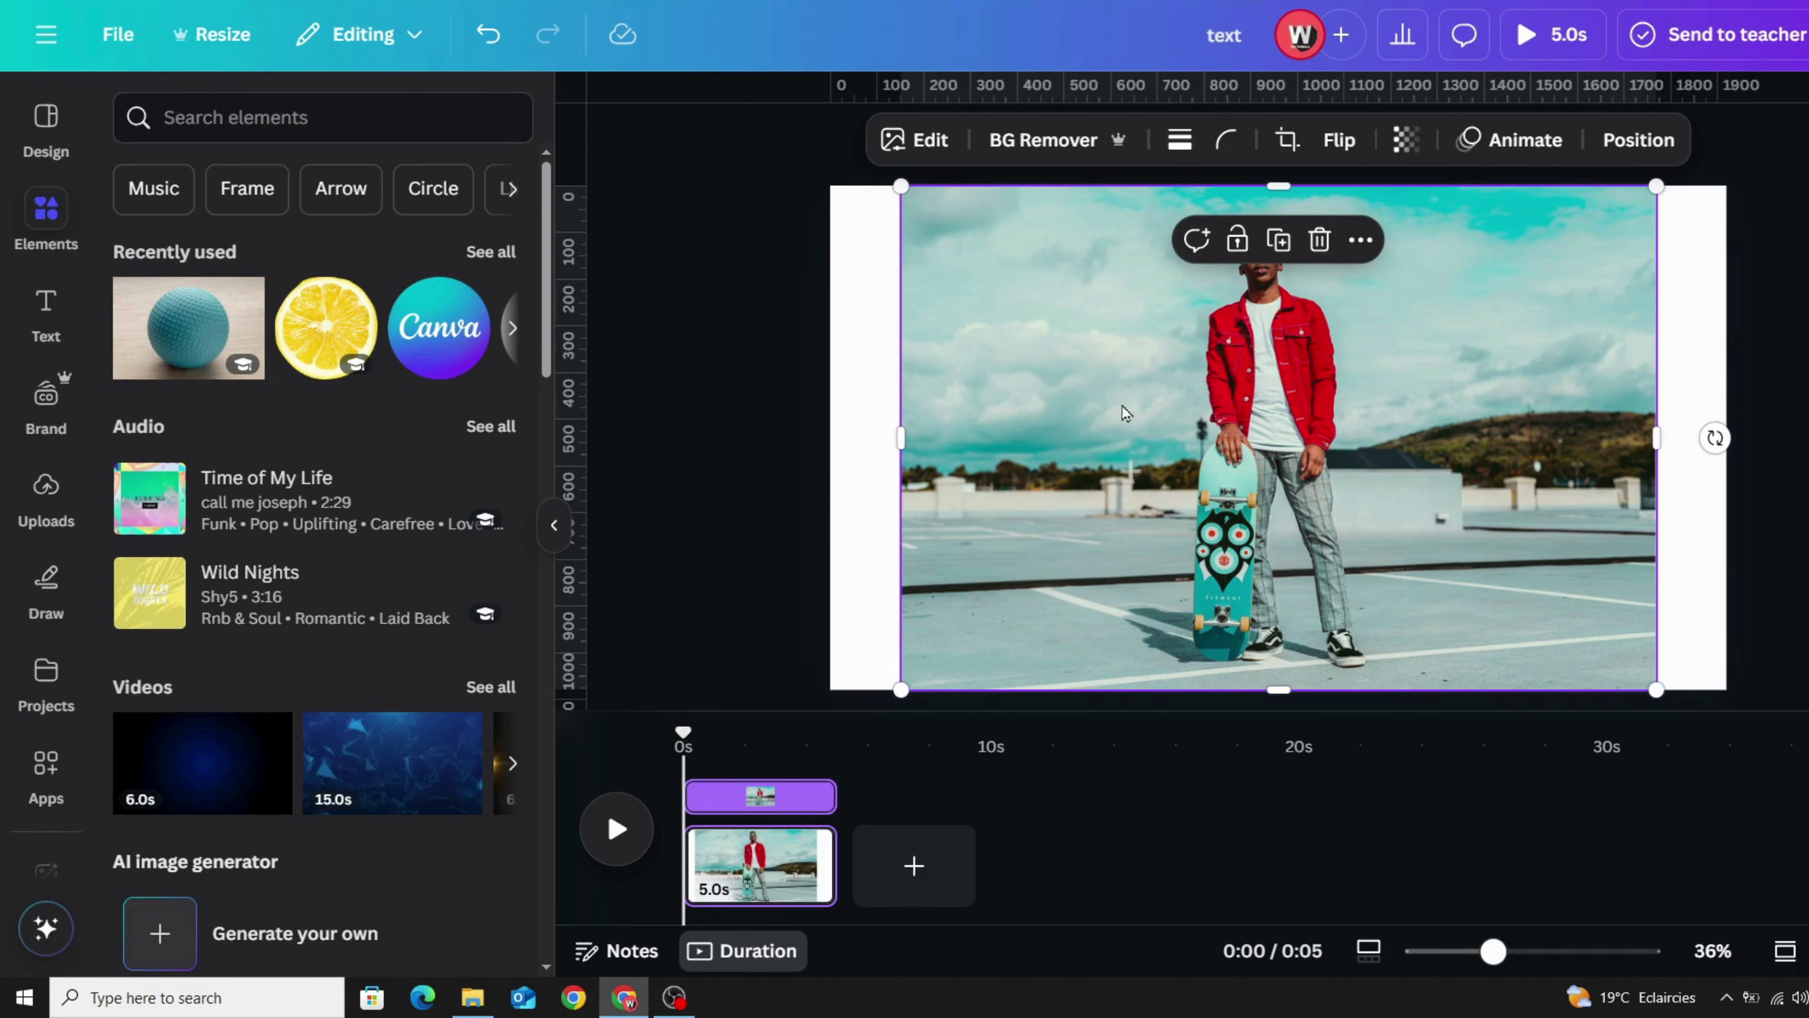
pyautogui.press('Escape')
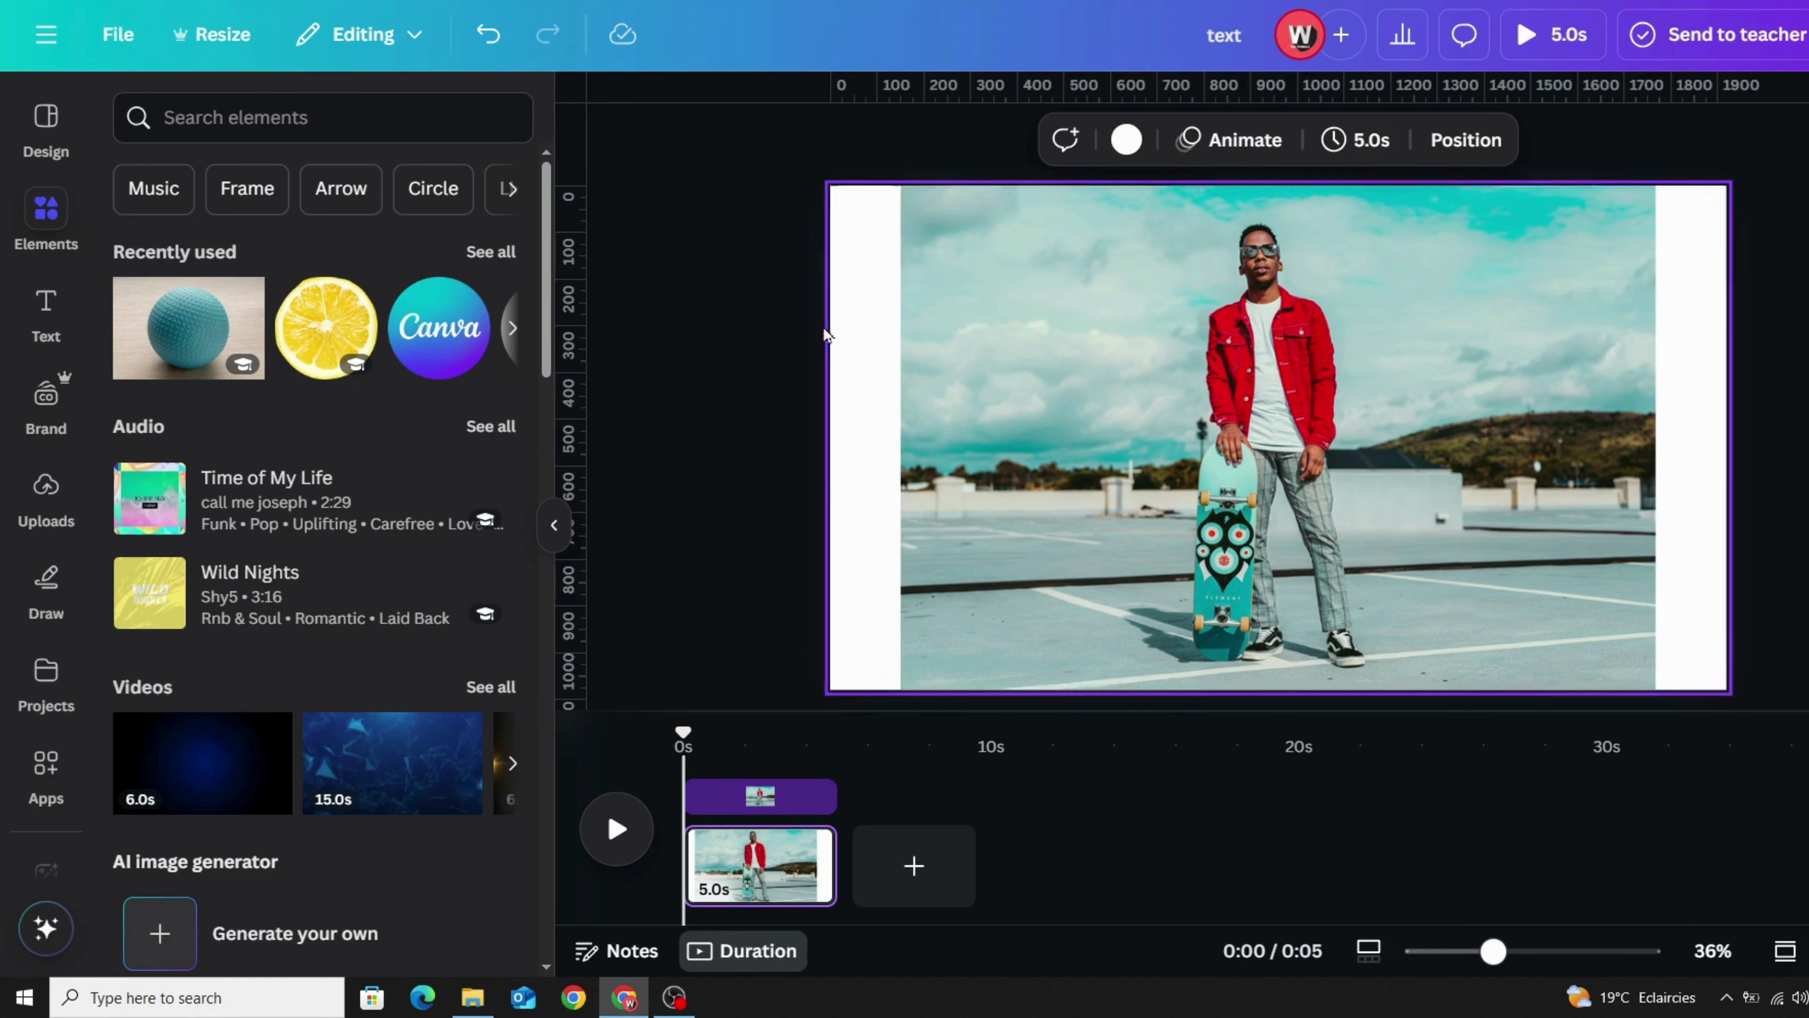
pyautogui.click(1120, 300)
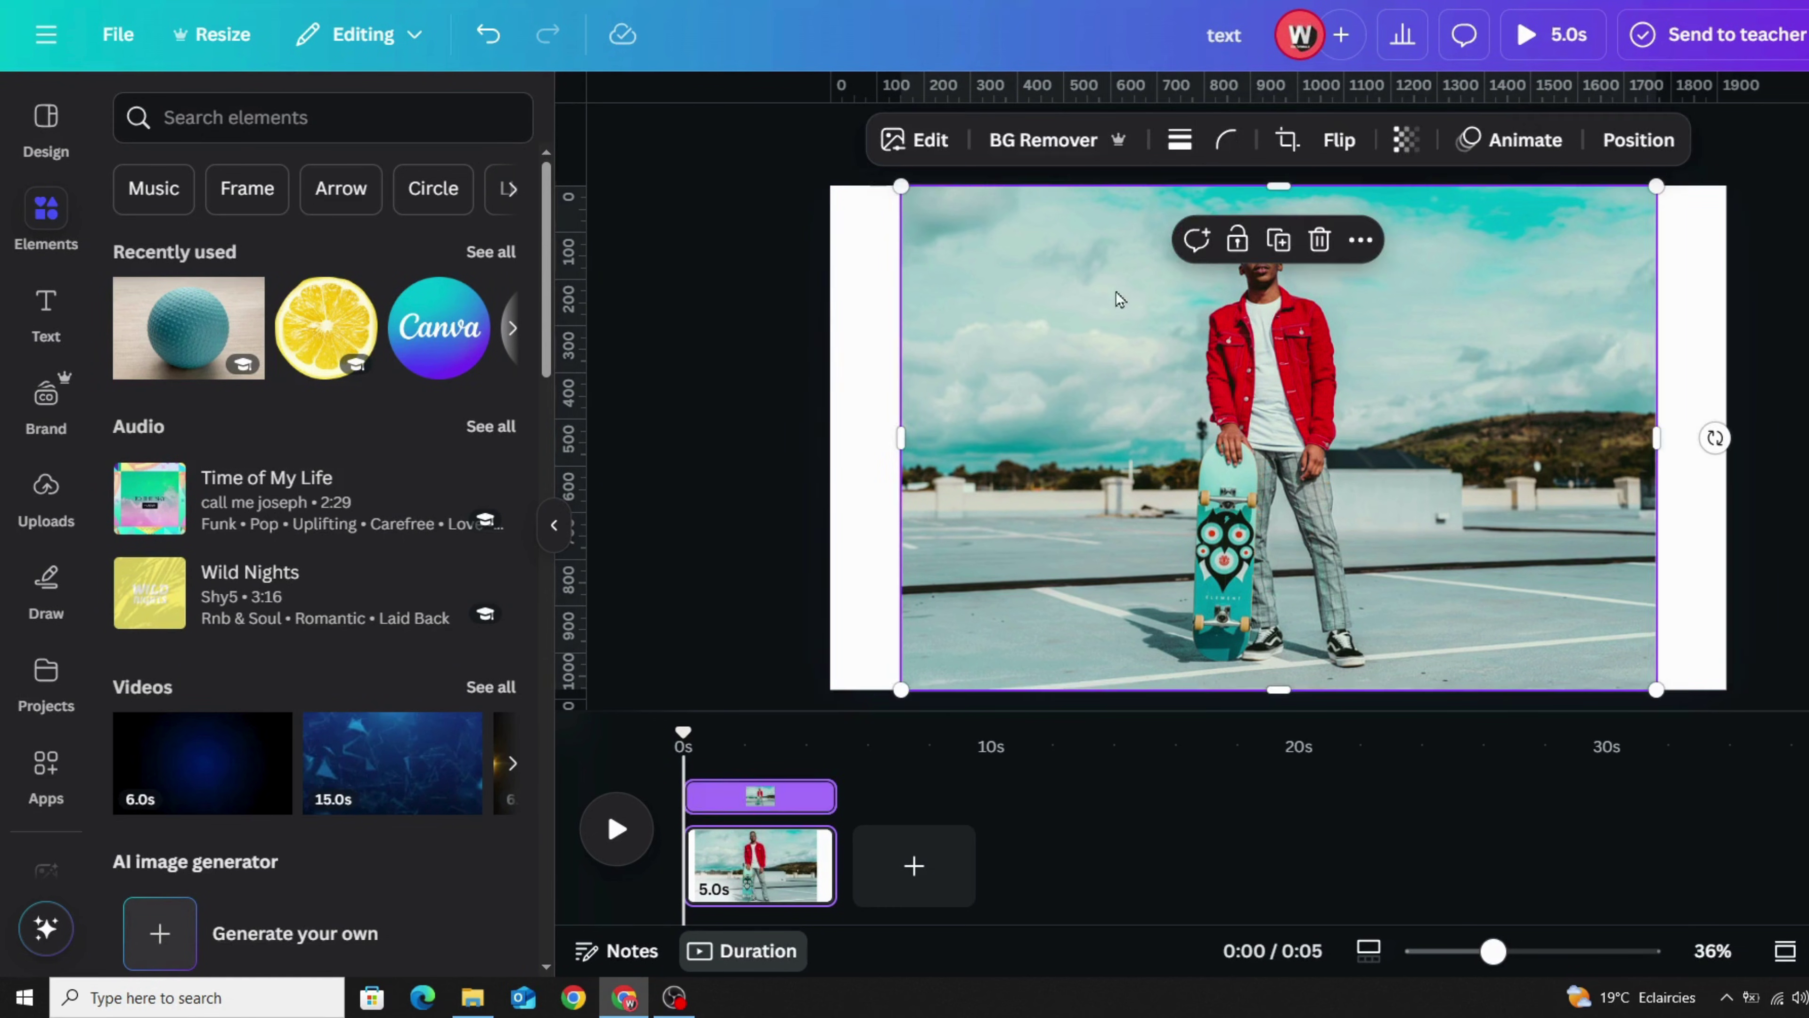
pyautogui.click(930, 143)
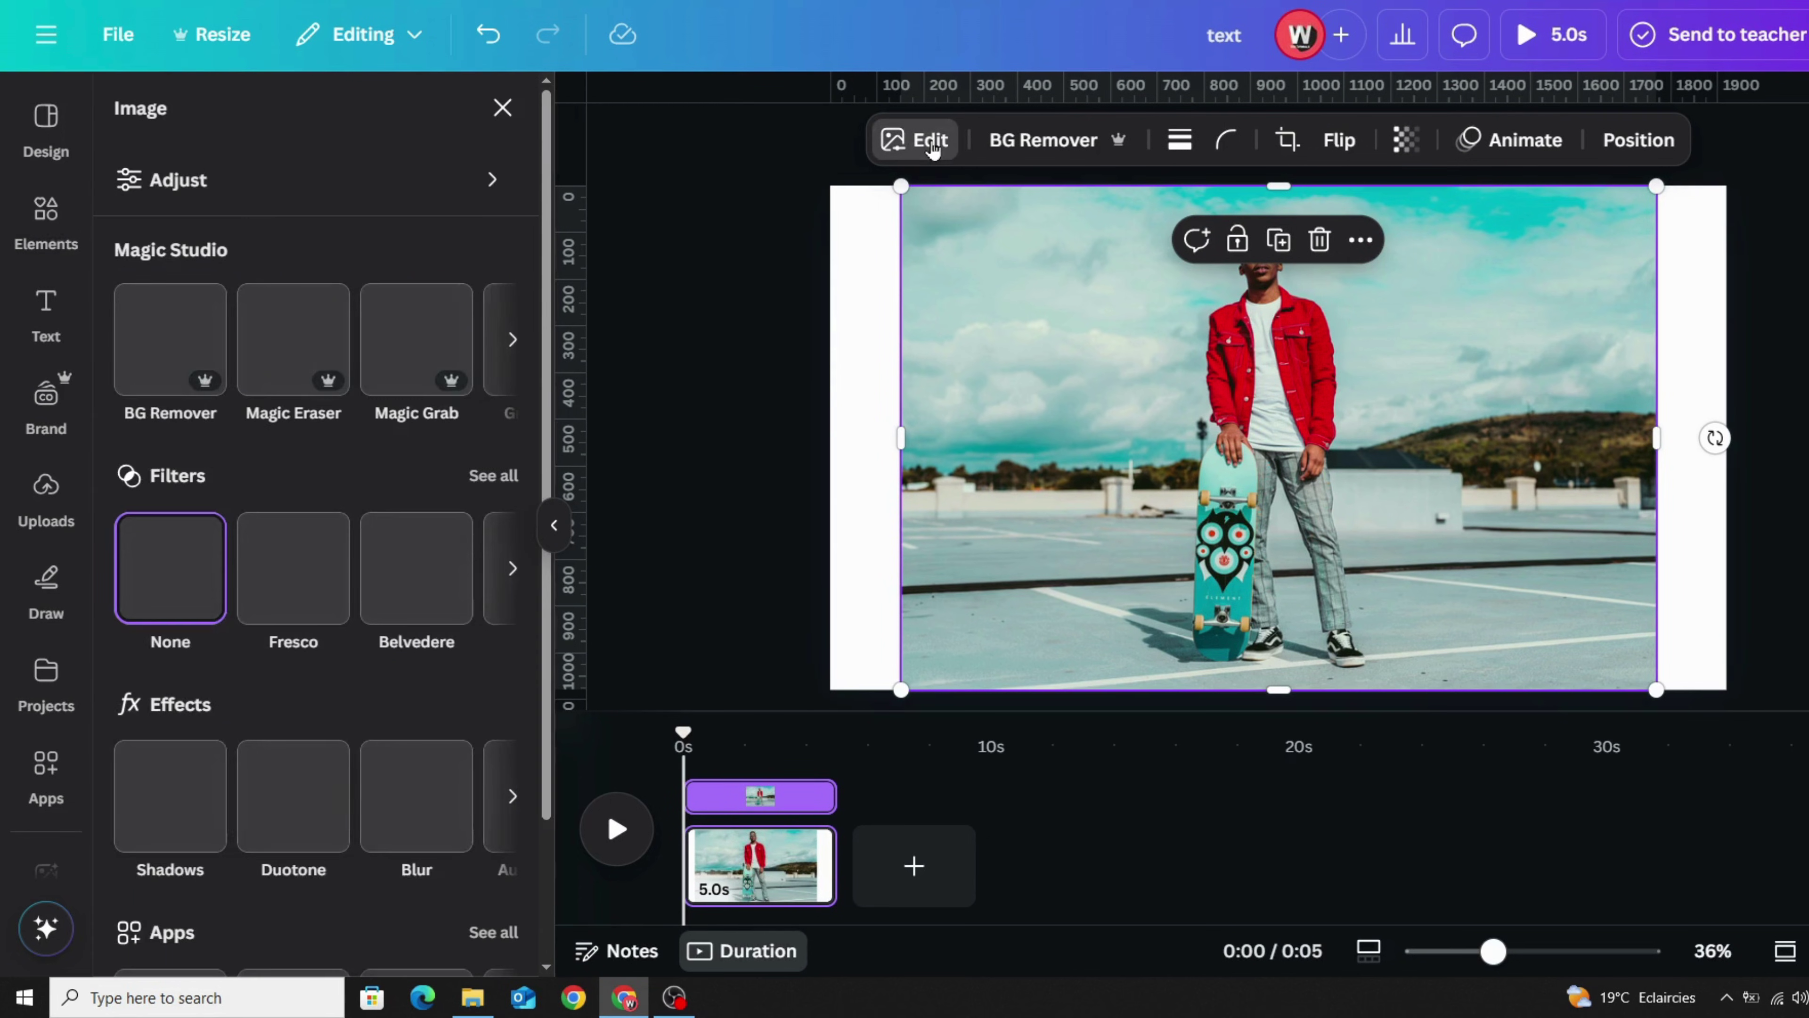
pyautogui.click(403, 183)
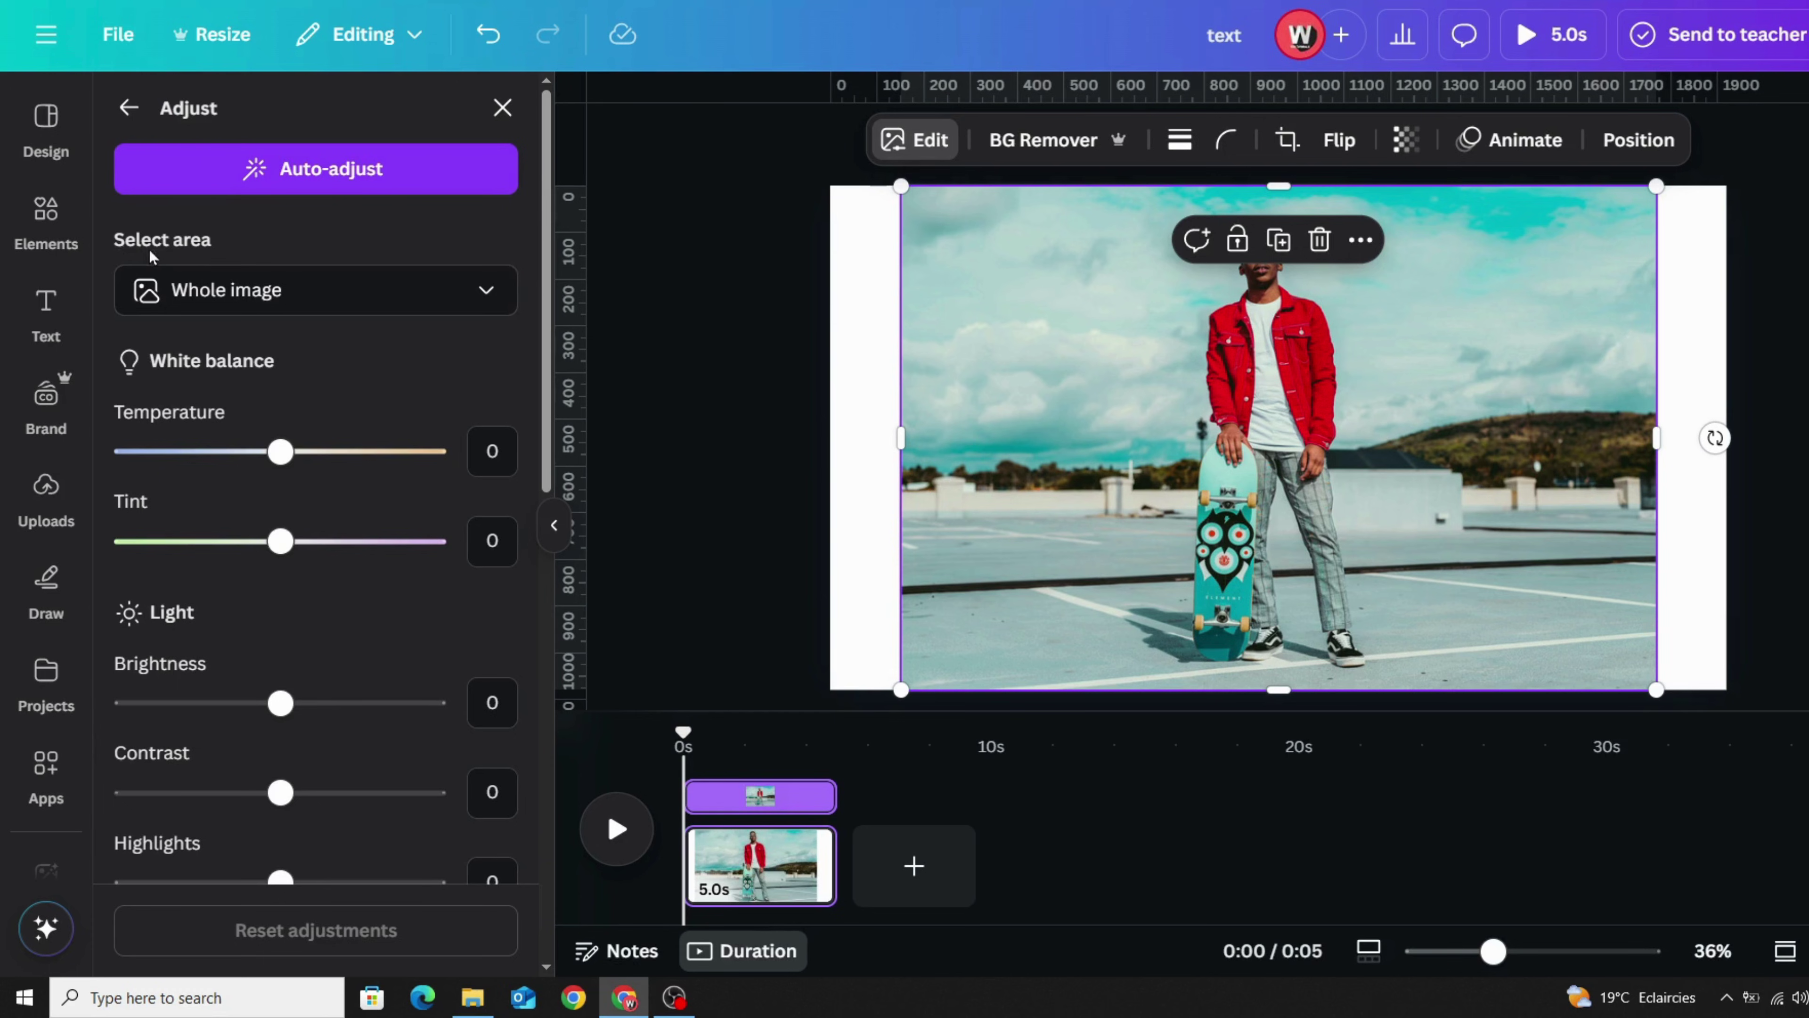
pyautogui.click(391, 290)
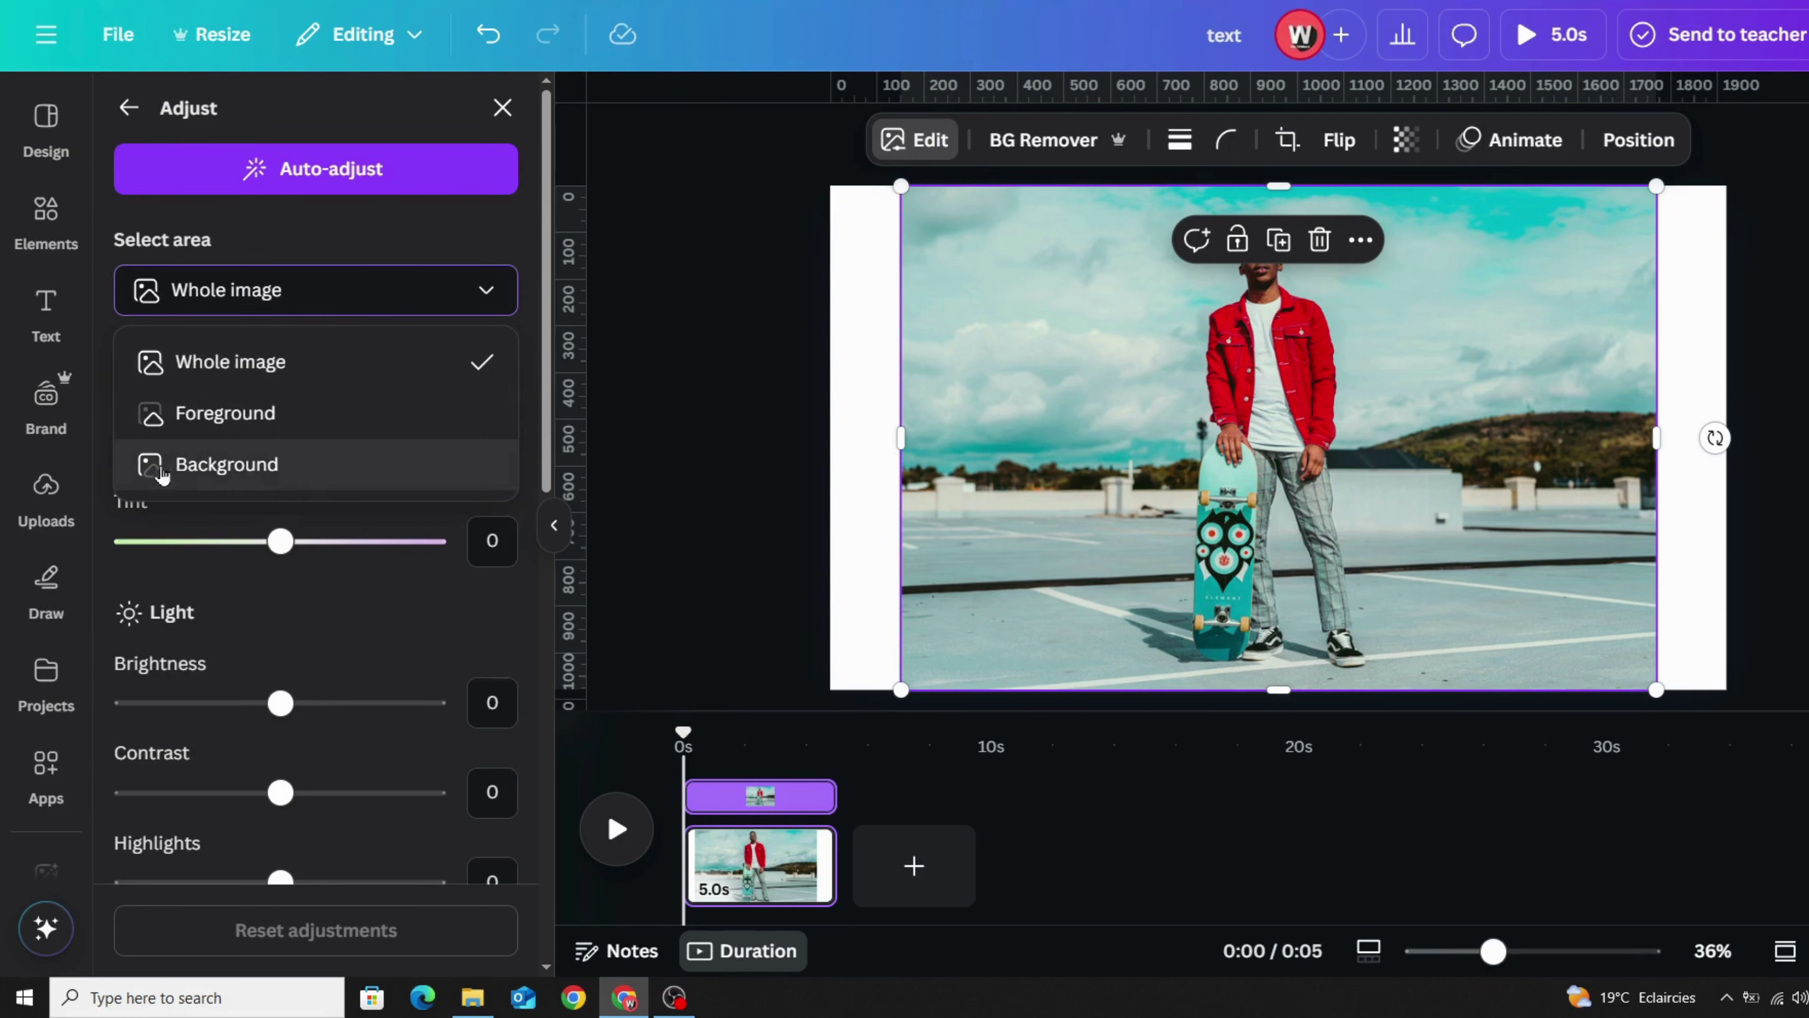
pyautogui.click(265, 464)
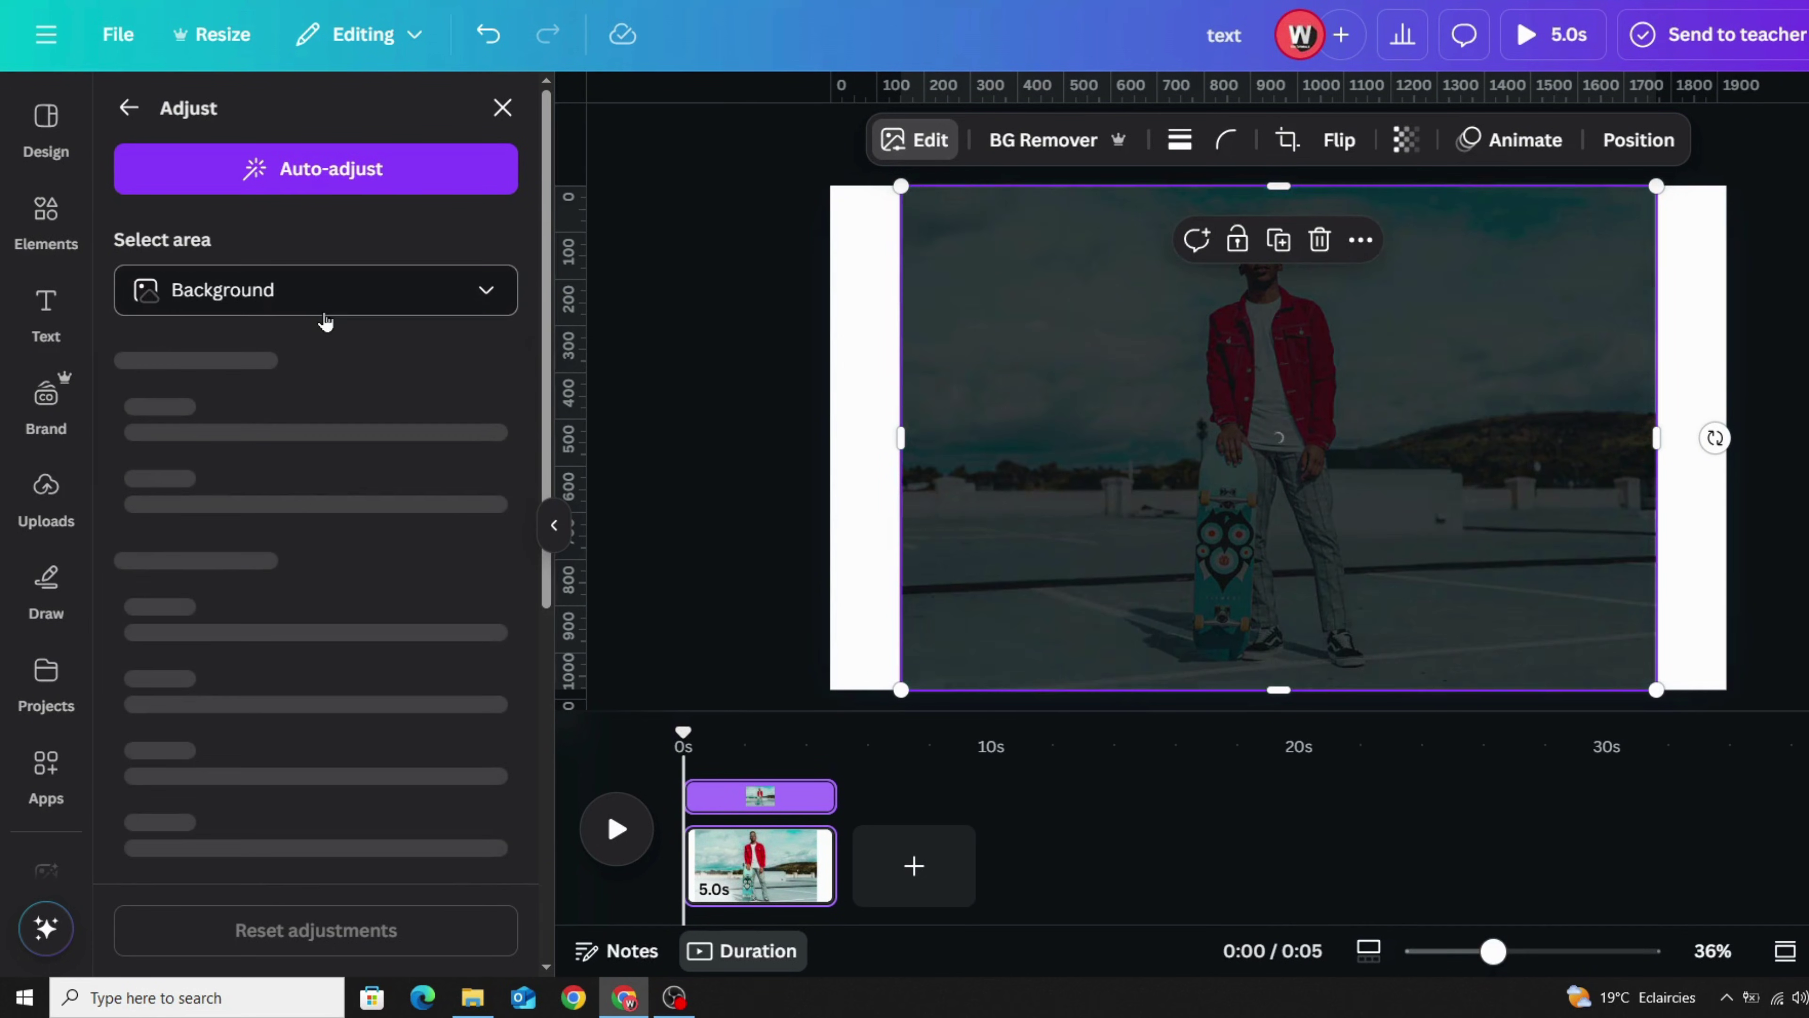
# Step: Set the background saturation to -100 and brightness to -62
pyautogui.scroll(-3, 324, 410)
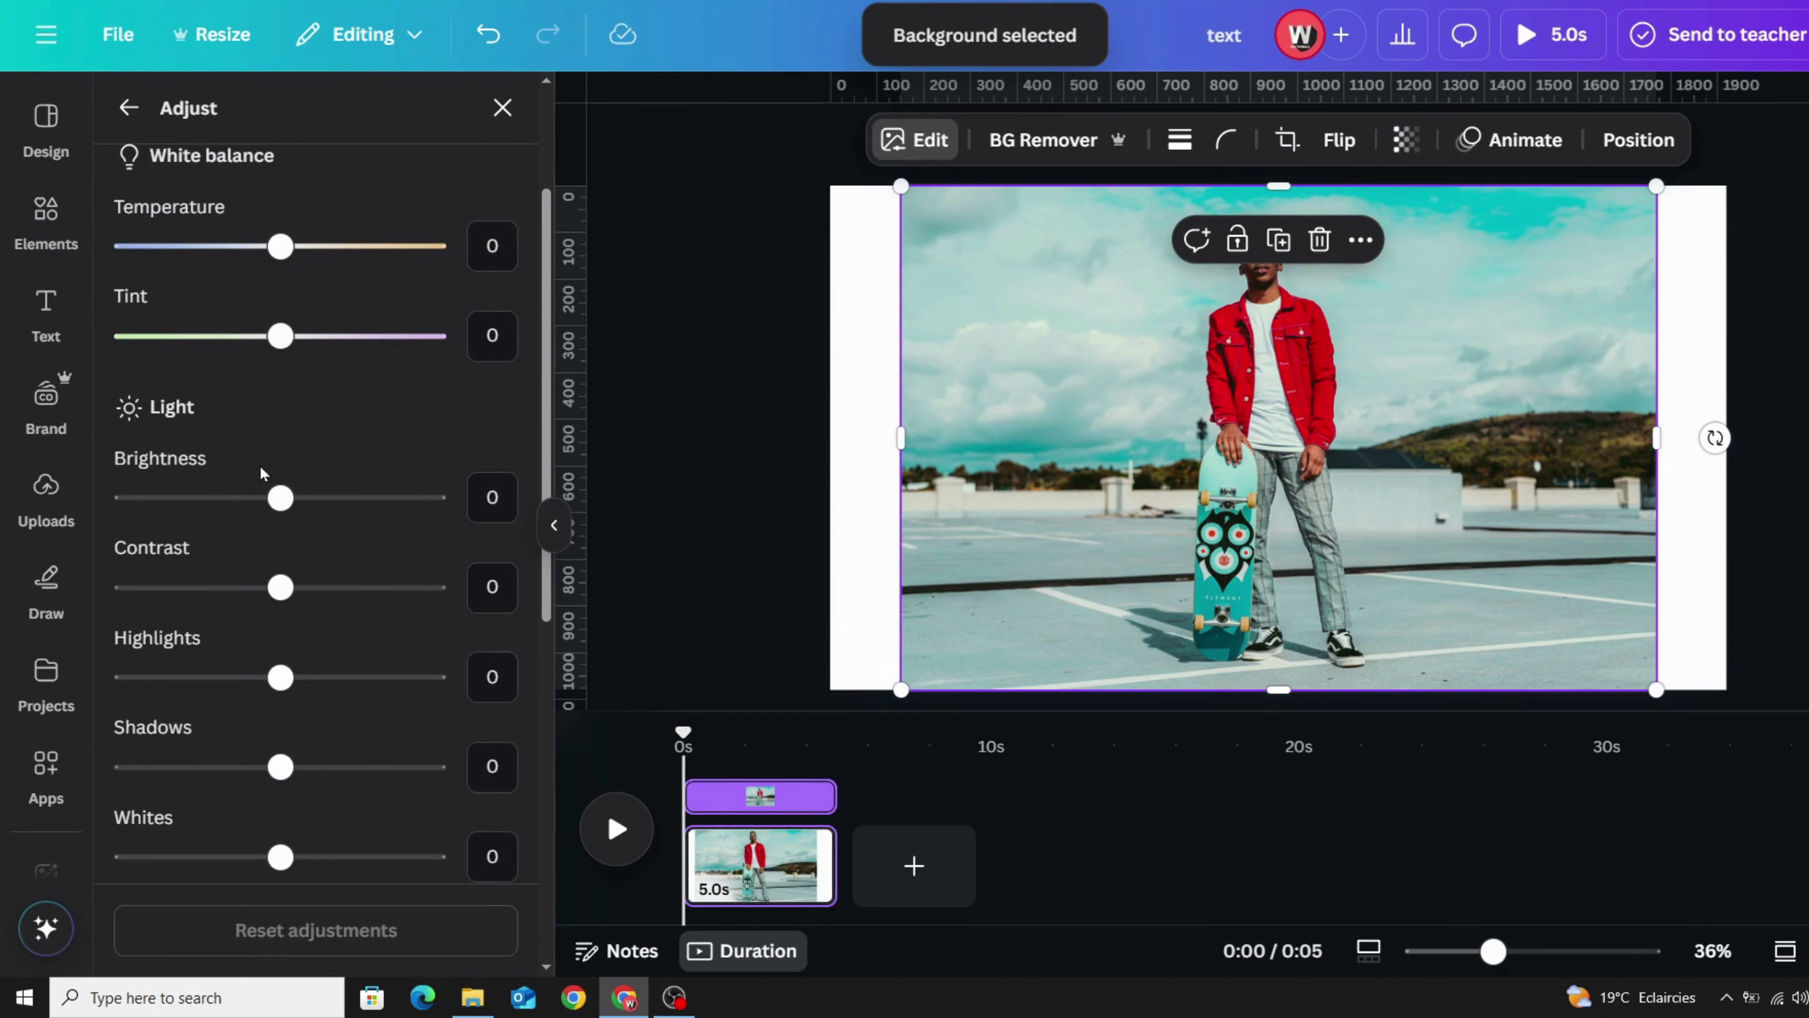
pyautogui.scroll(-7, 295, 502)
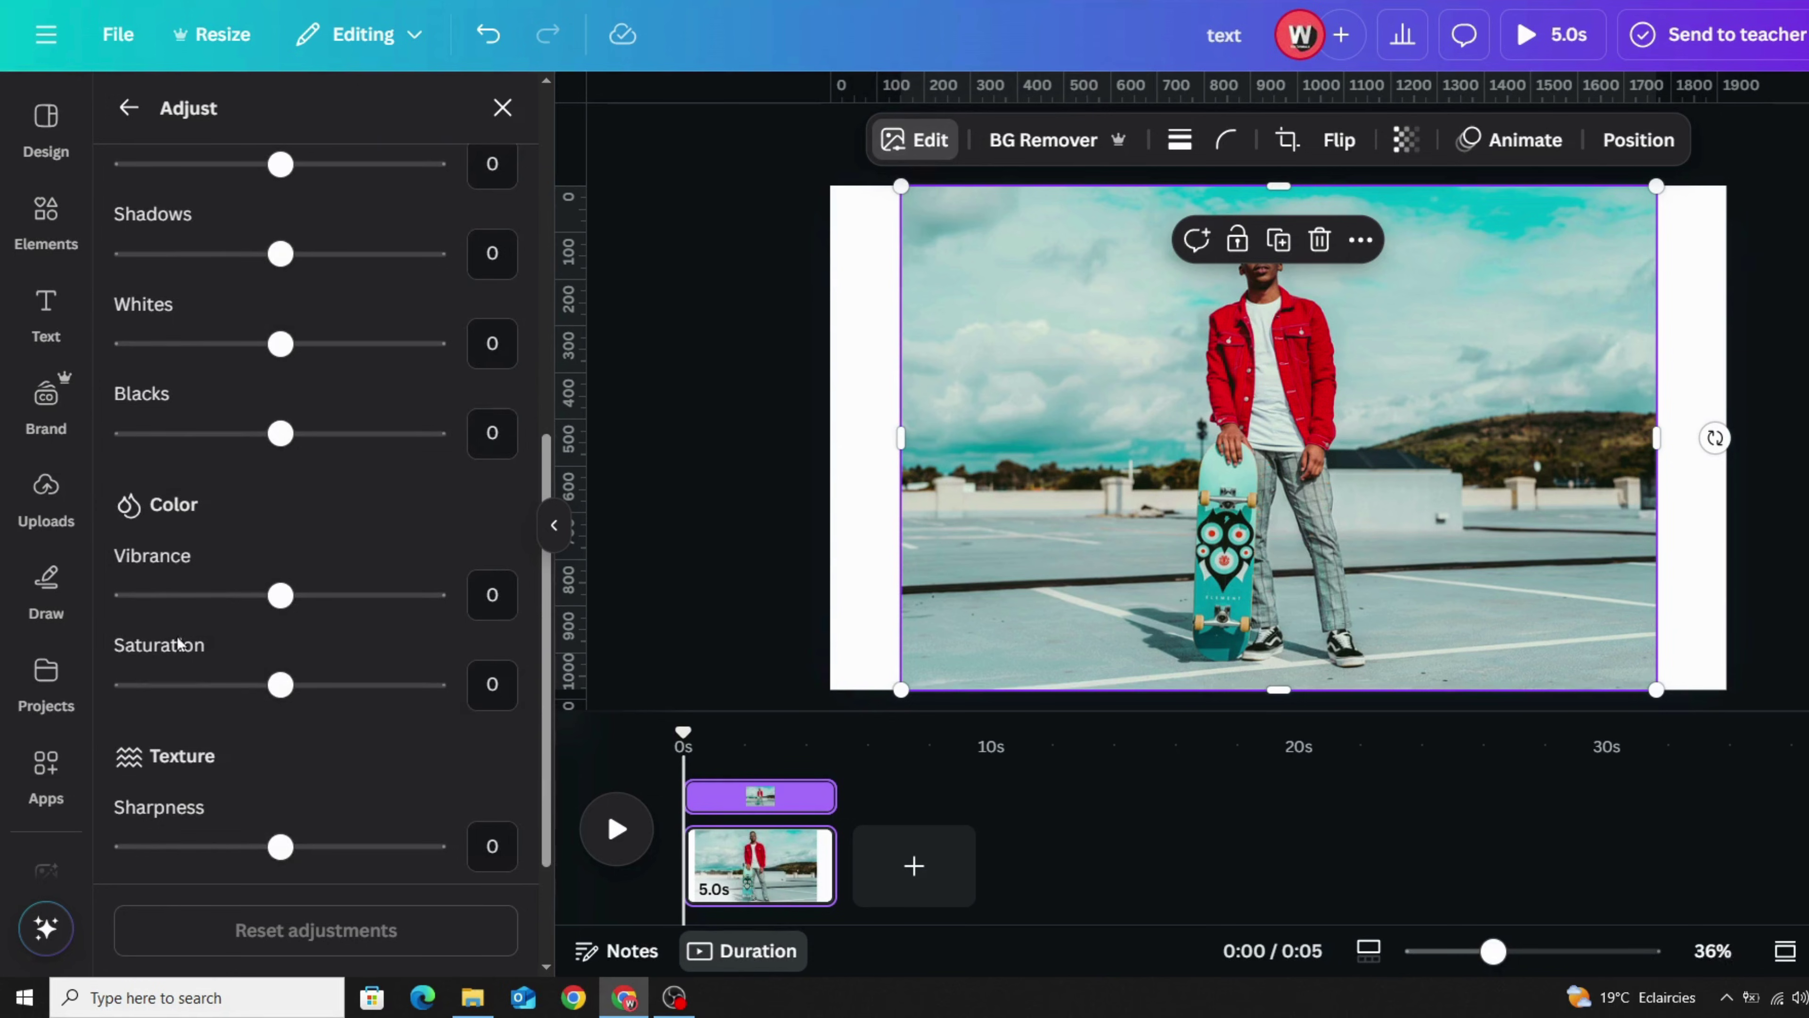
pyautogui.moveTo(281, 690); pyautogui.dragTo(110, 716)
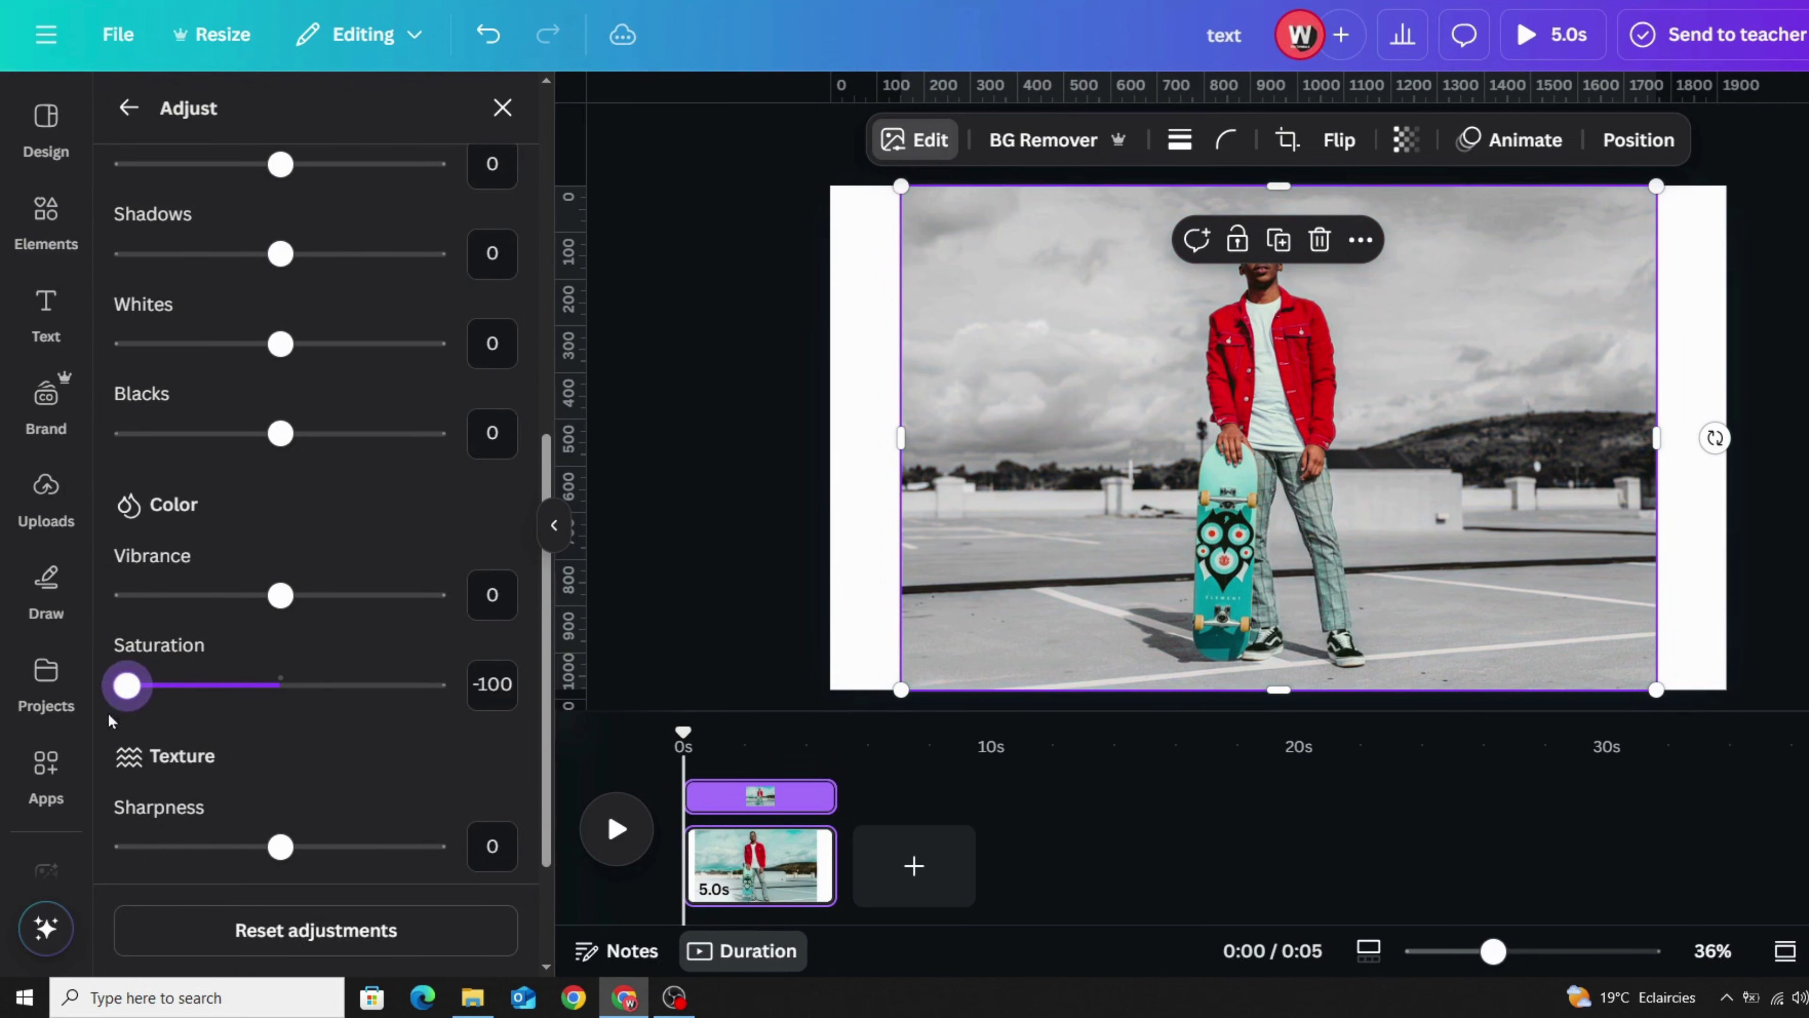
pyautogui.scroll(5, 251, 670)
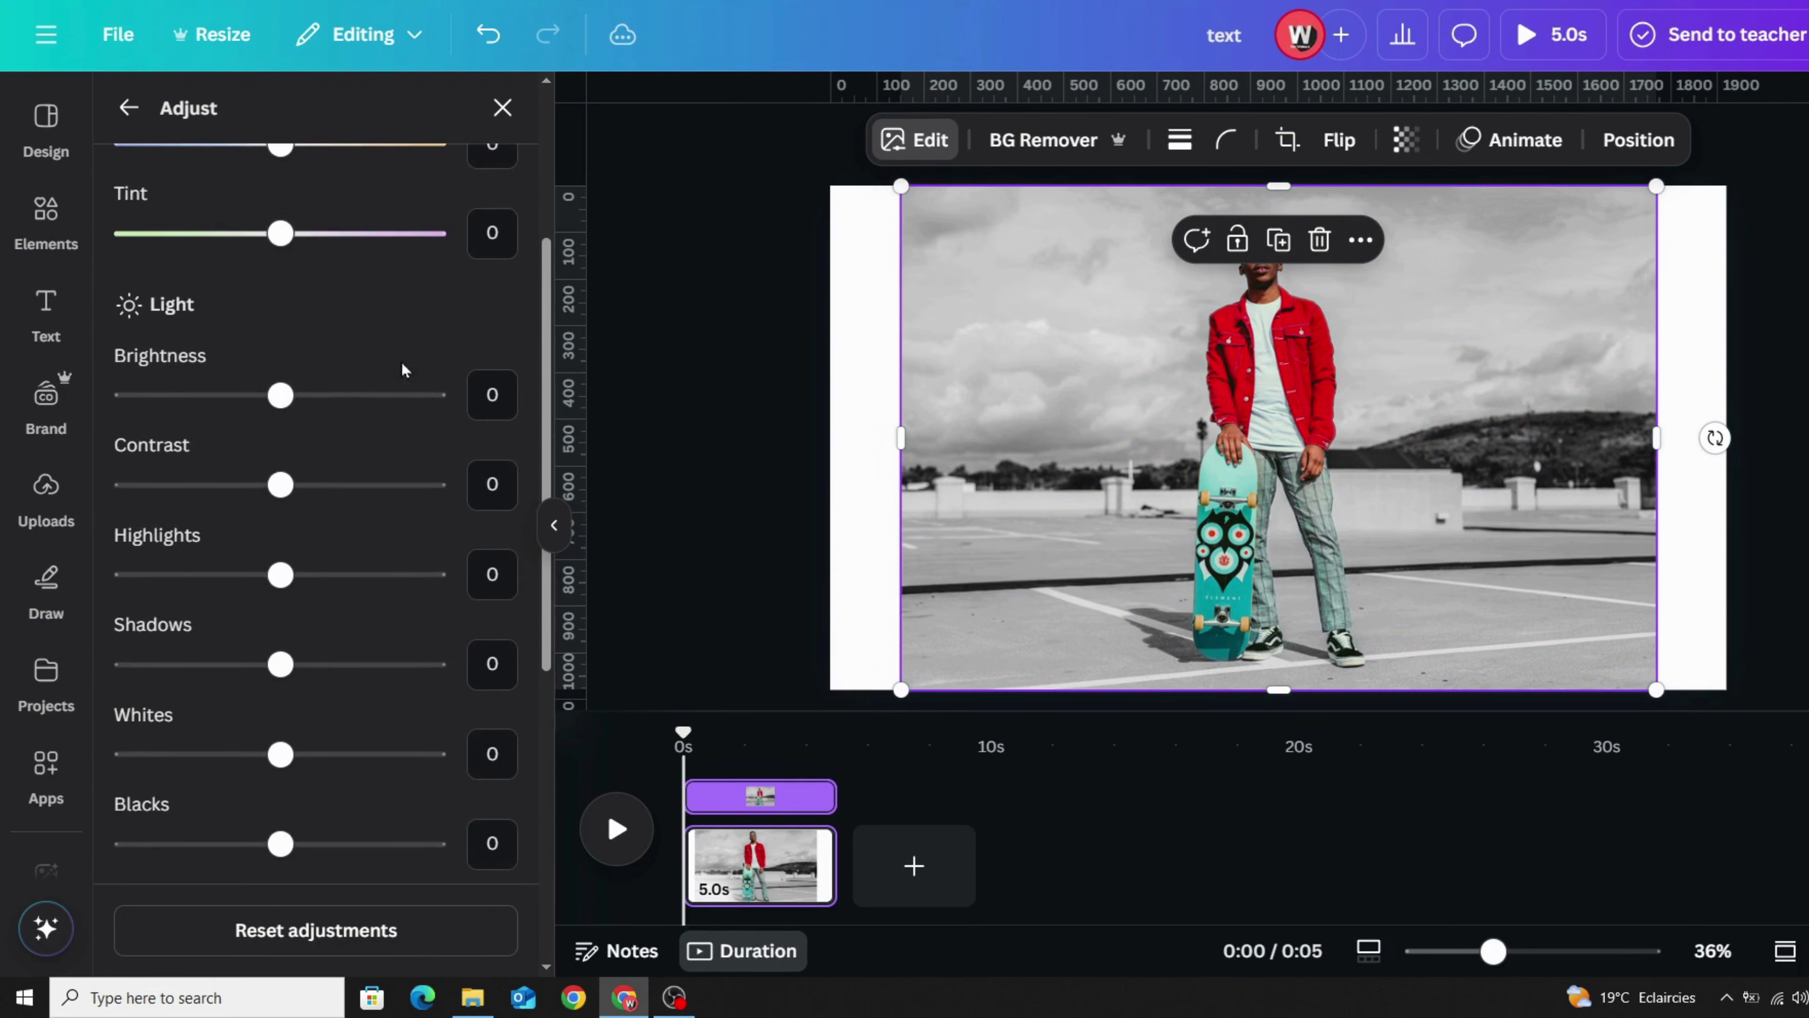
pyautogui.moveTo(281, 394); pyautogui.dragTo(185, 399)
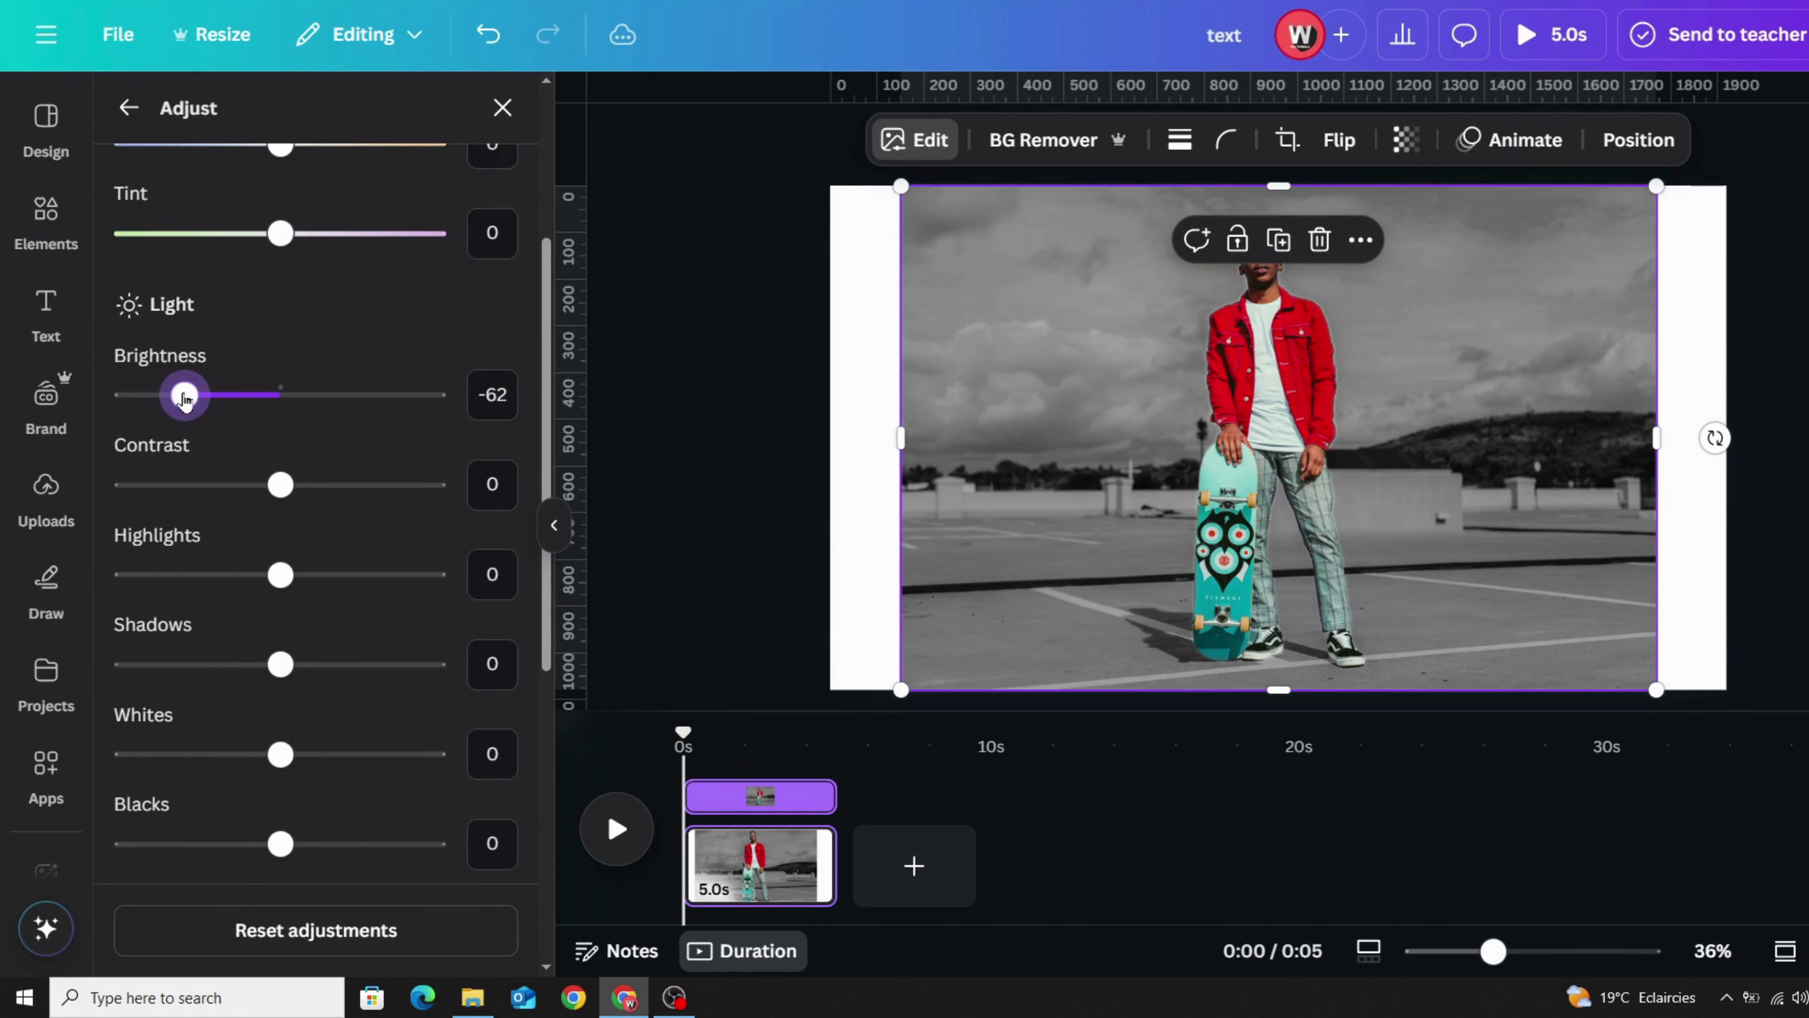
pyautogui.click(747, 385)
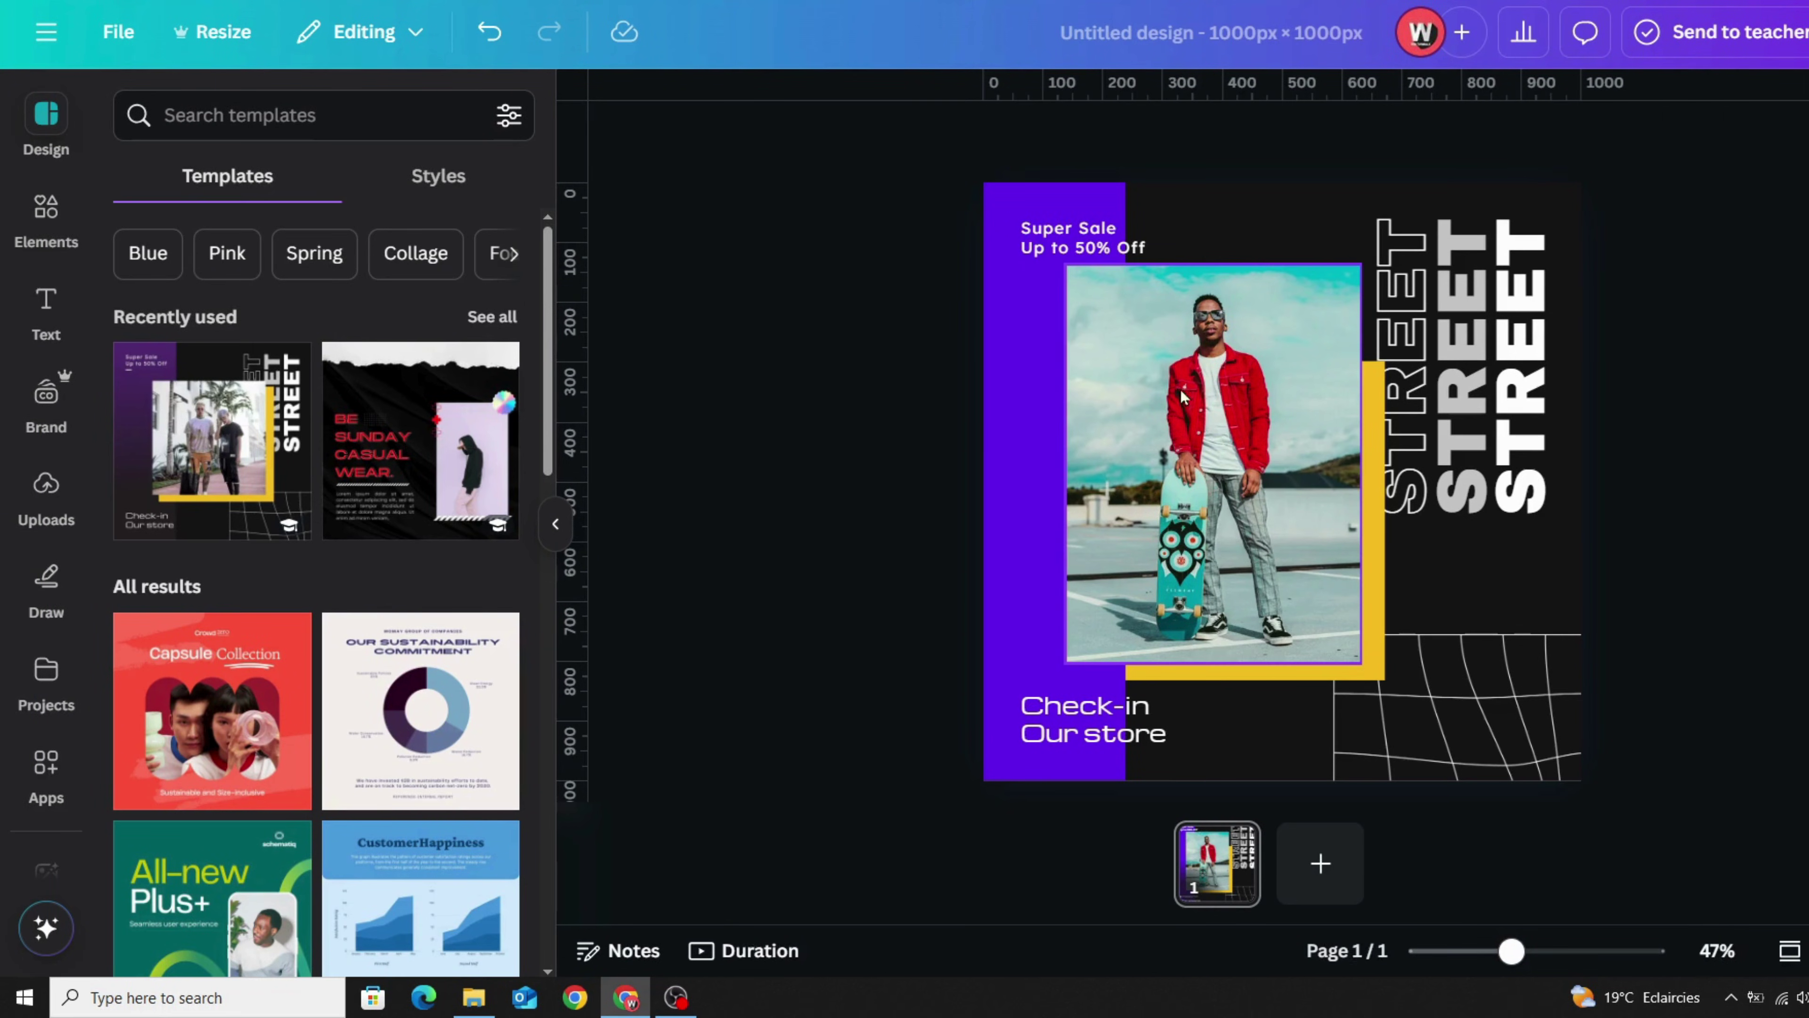
# Step: Select the skateboarder photo and bring up the Design Styles list
pyautogui.click(1179, 488)
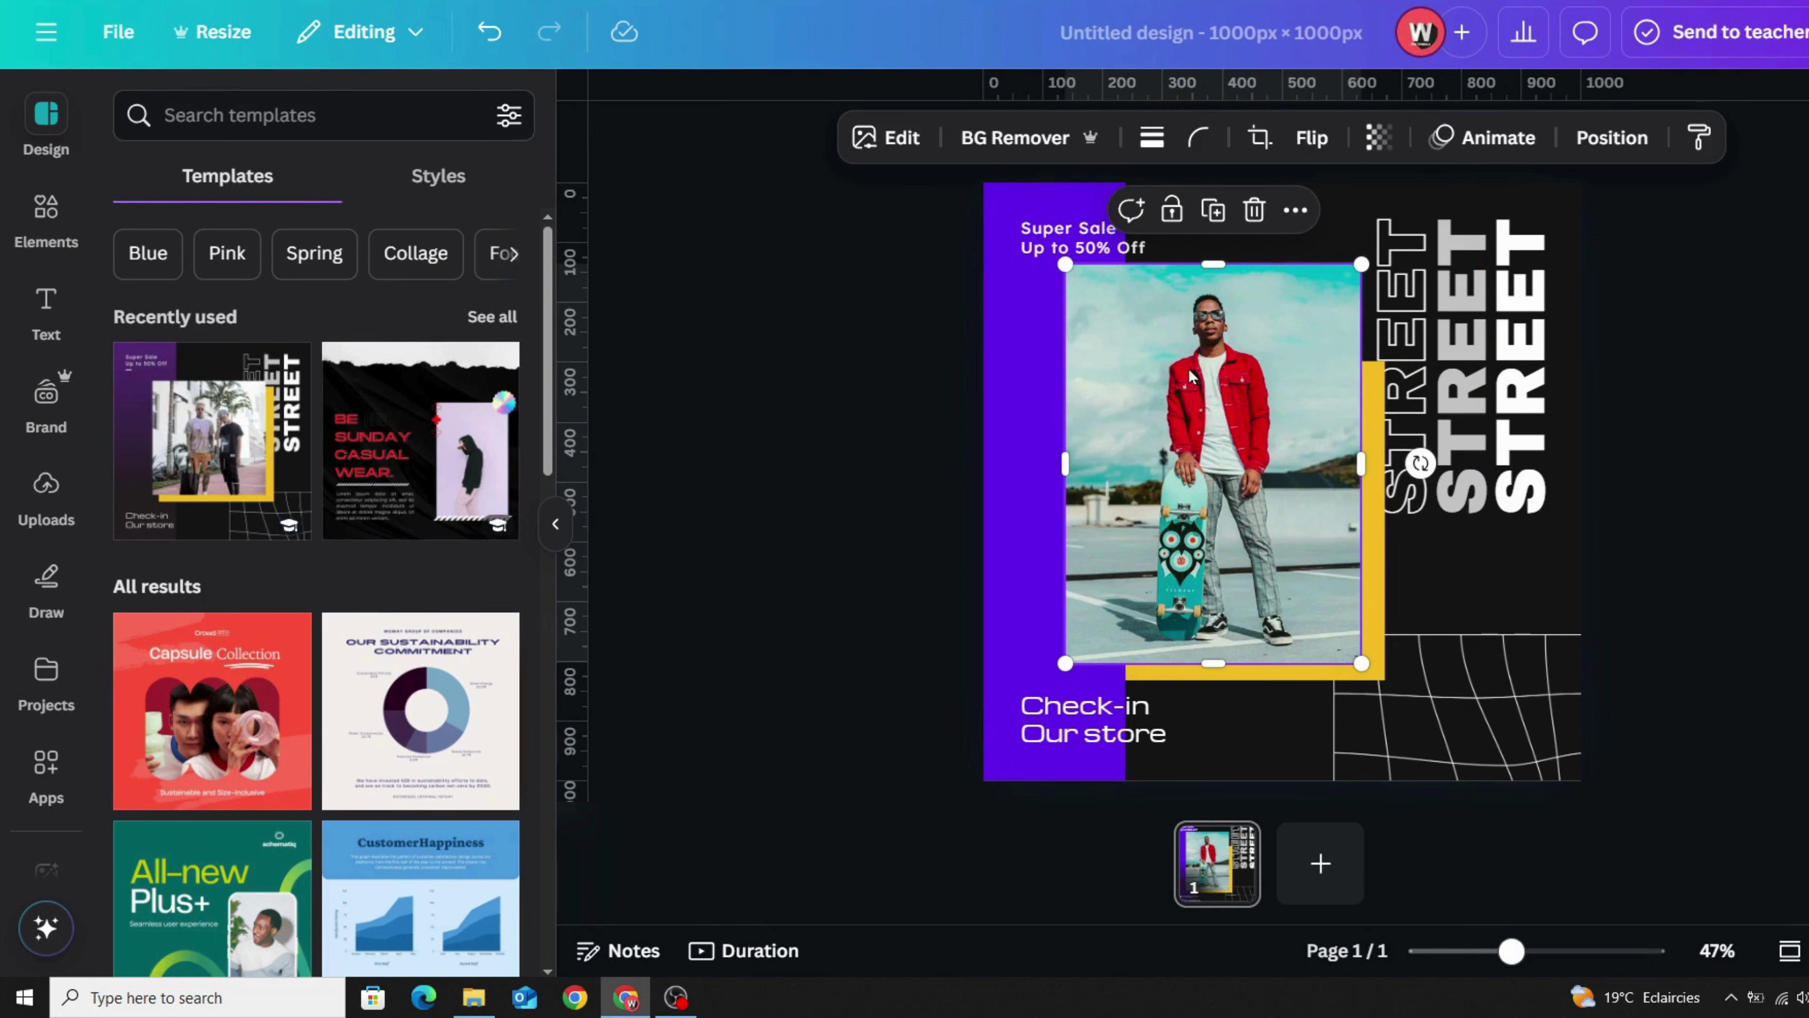
pyautogui.click(39, 123)
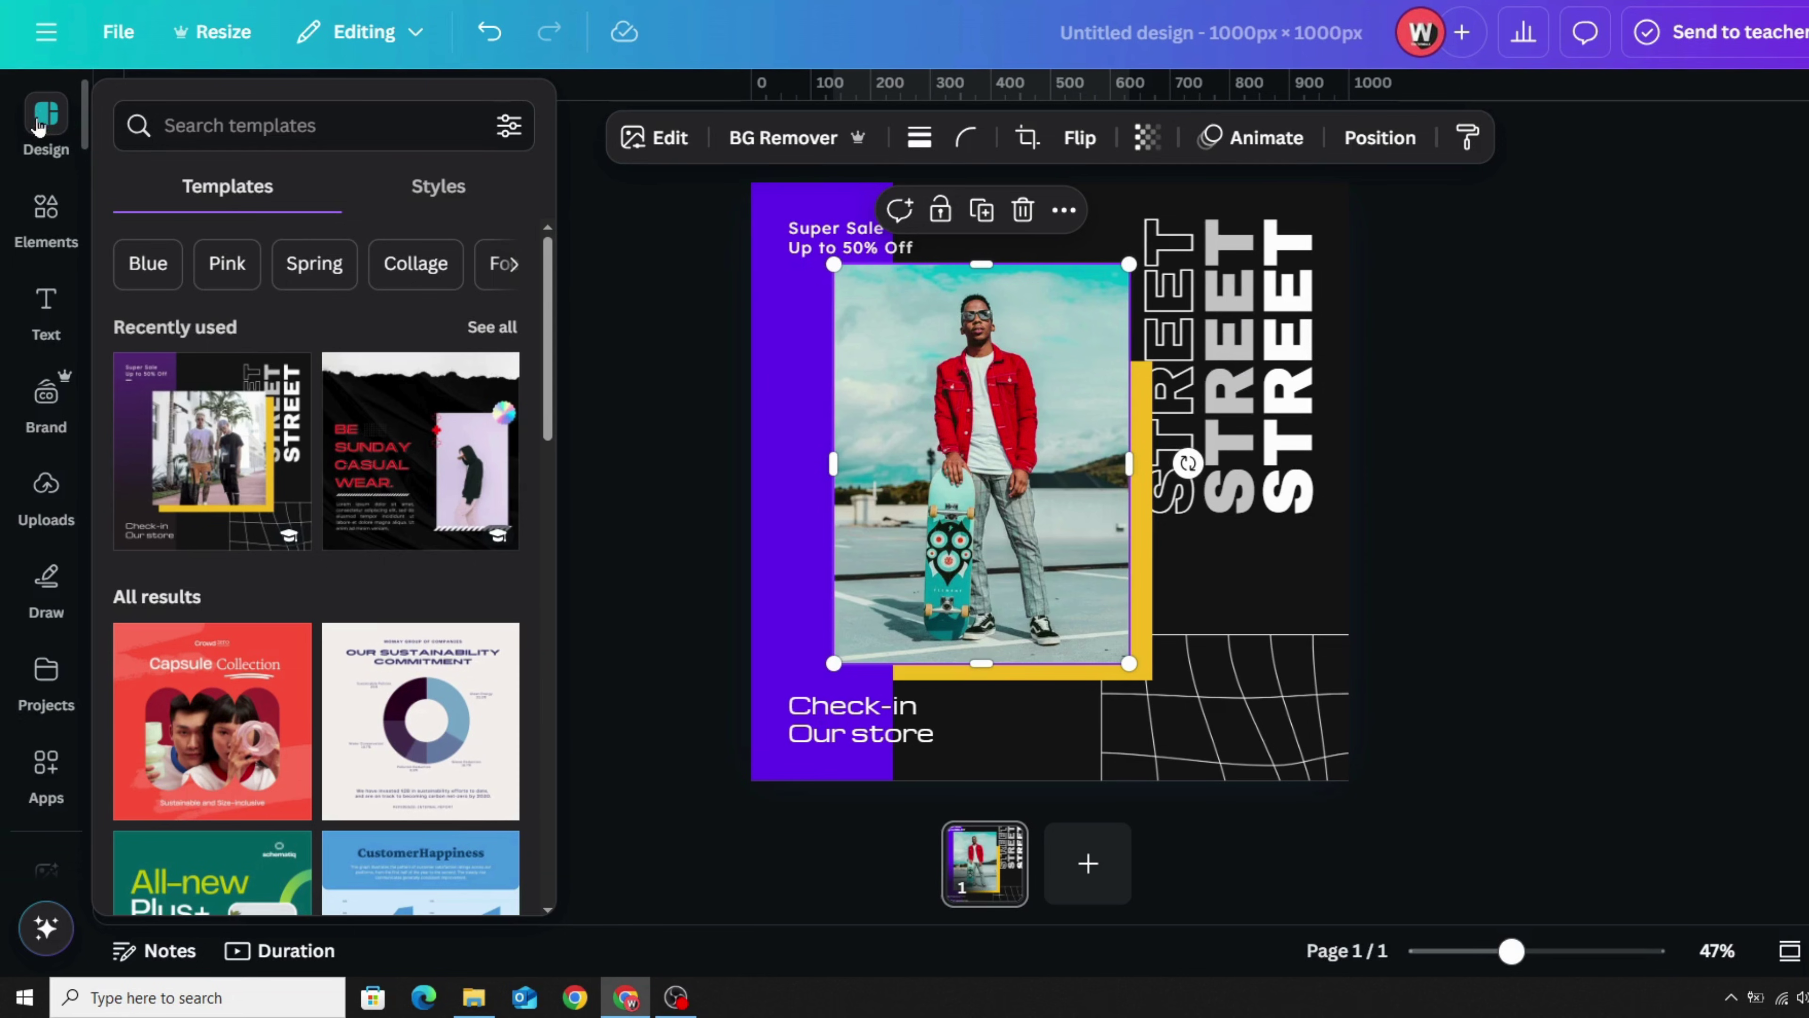
pyautogui.click(453, 198)
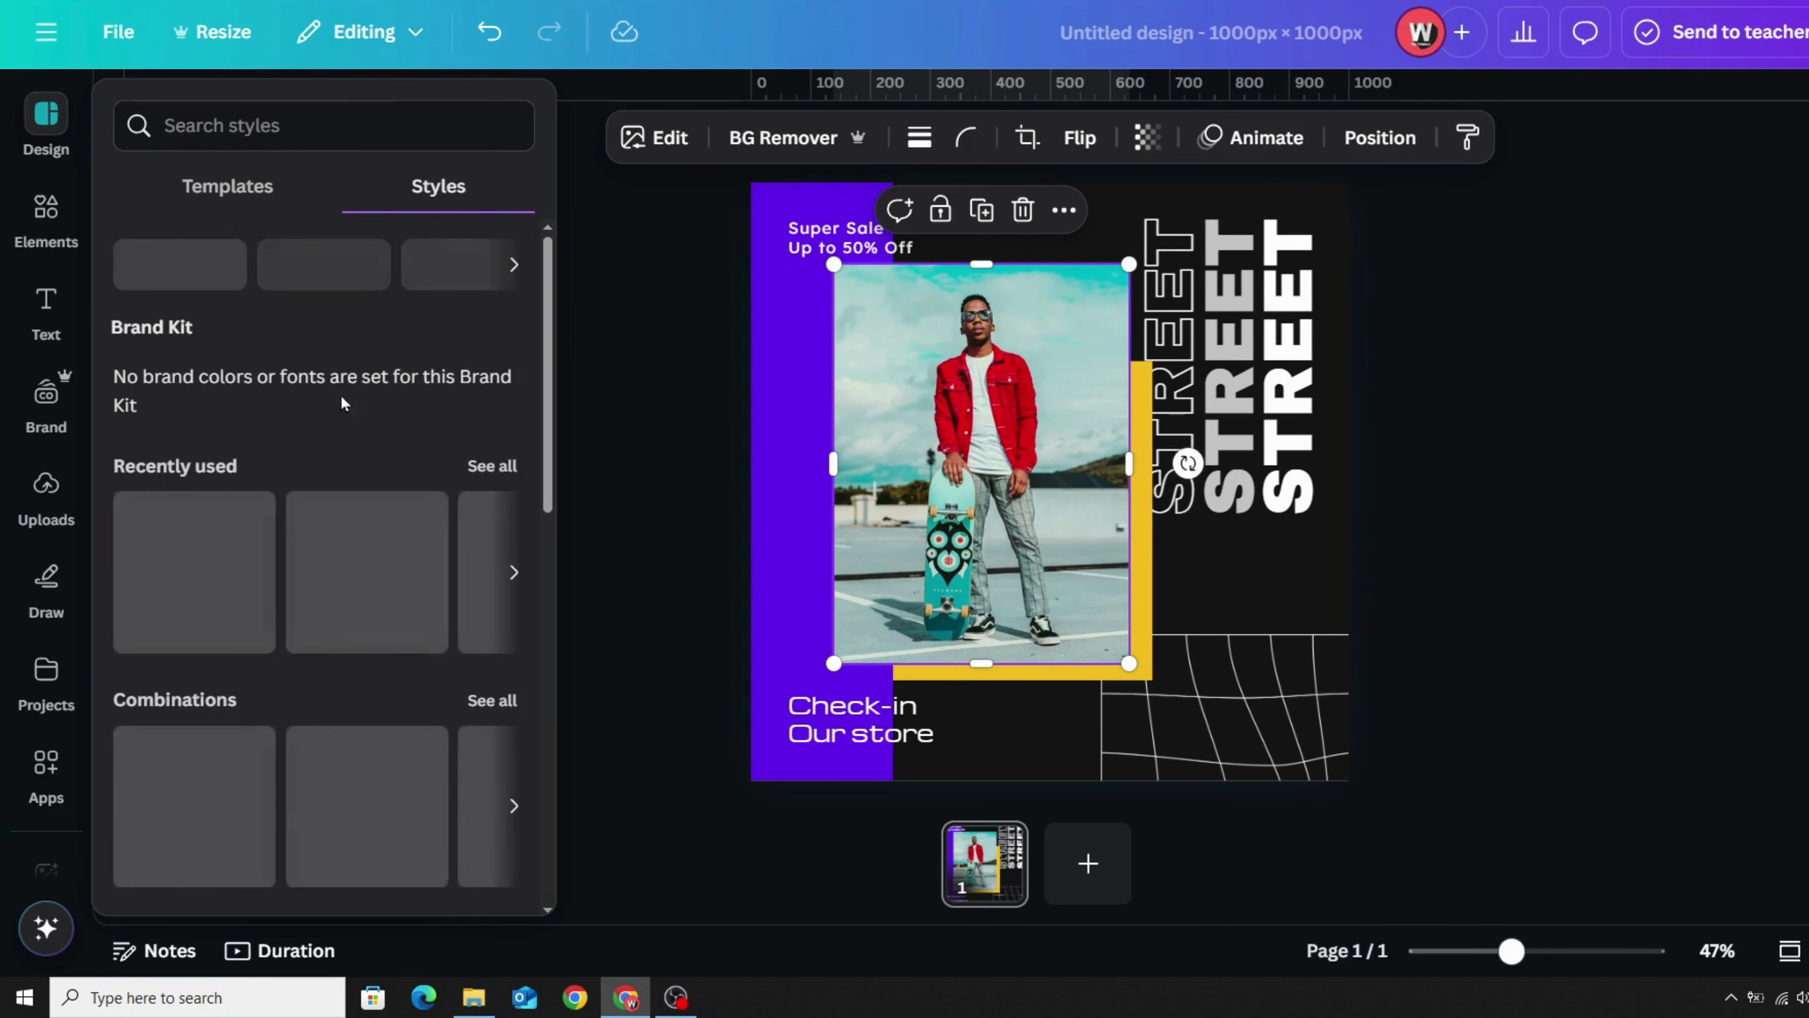
pyautogui.scroll(-5, 282, 491)
pyautogui.scroll(-5, 283, 491)
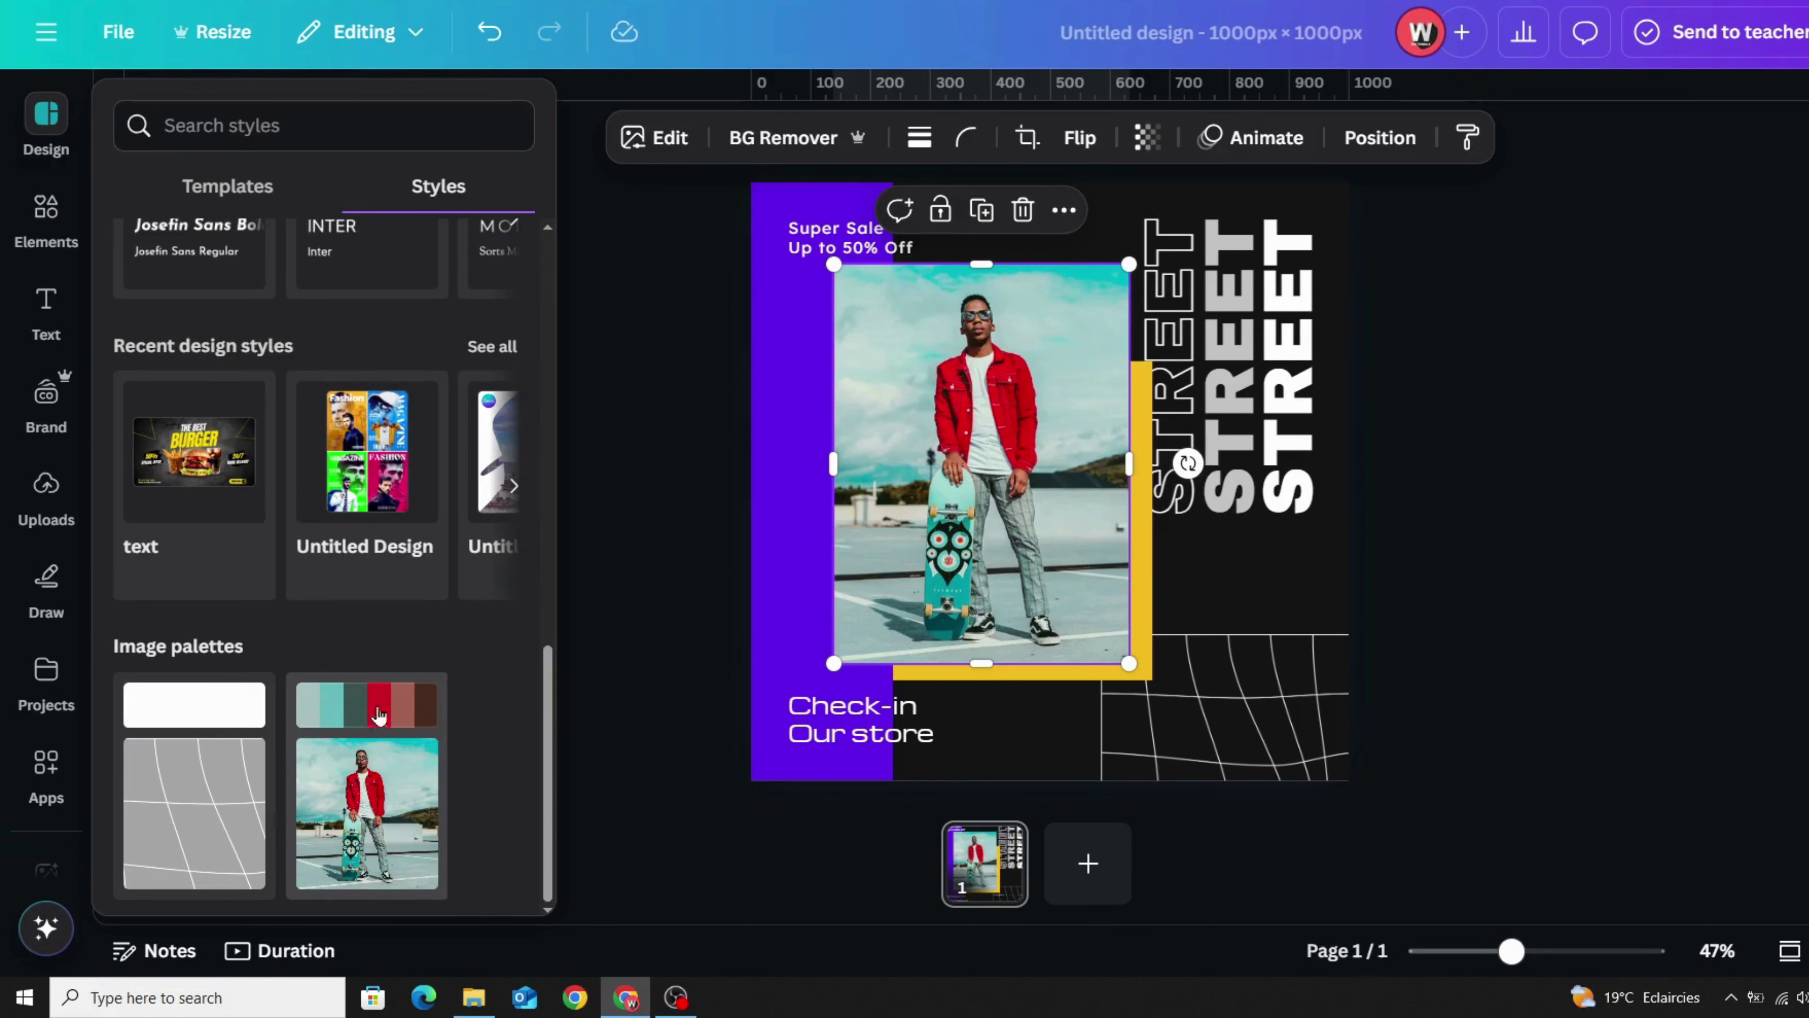
pyautogui.click(939, 455)
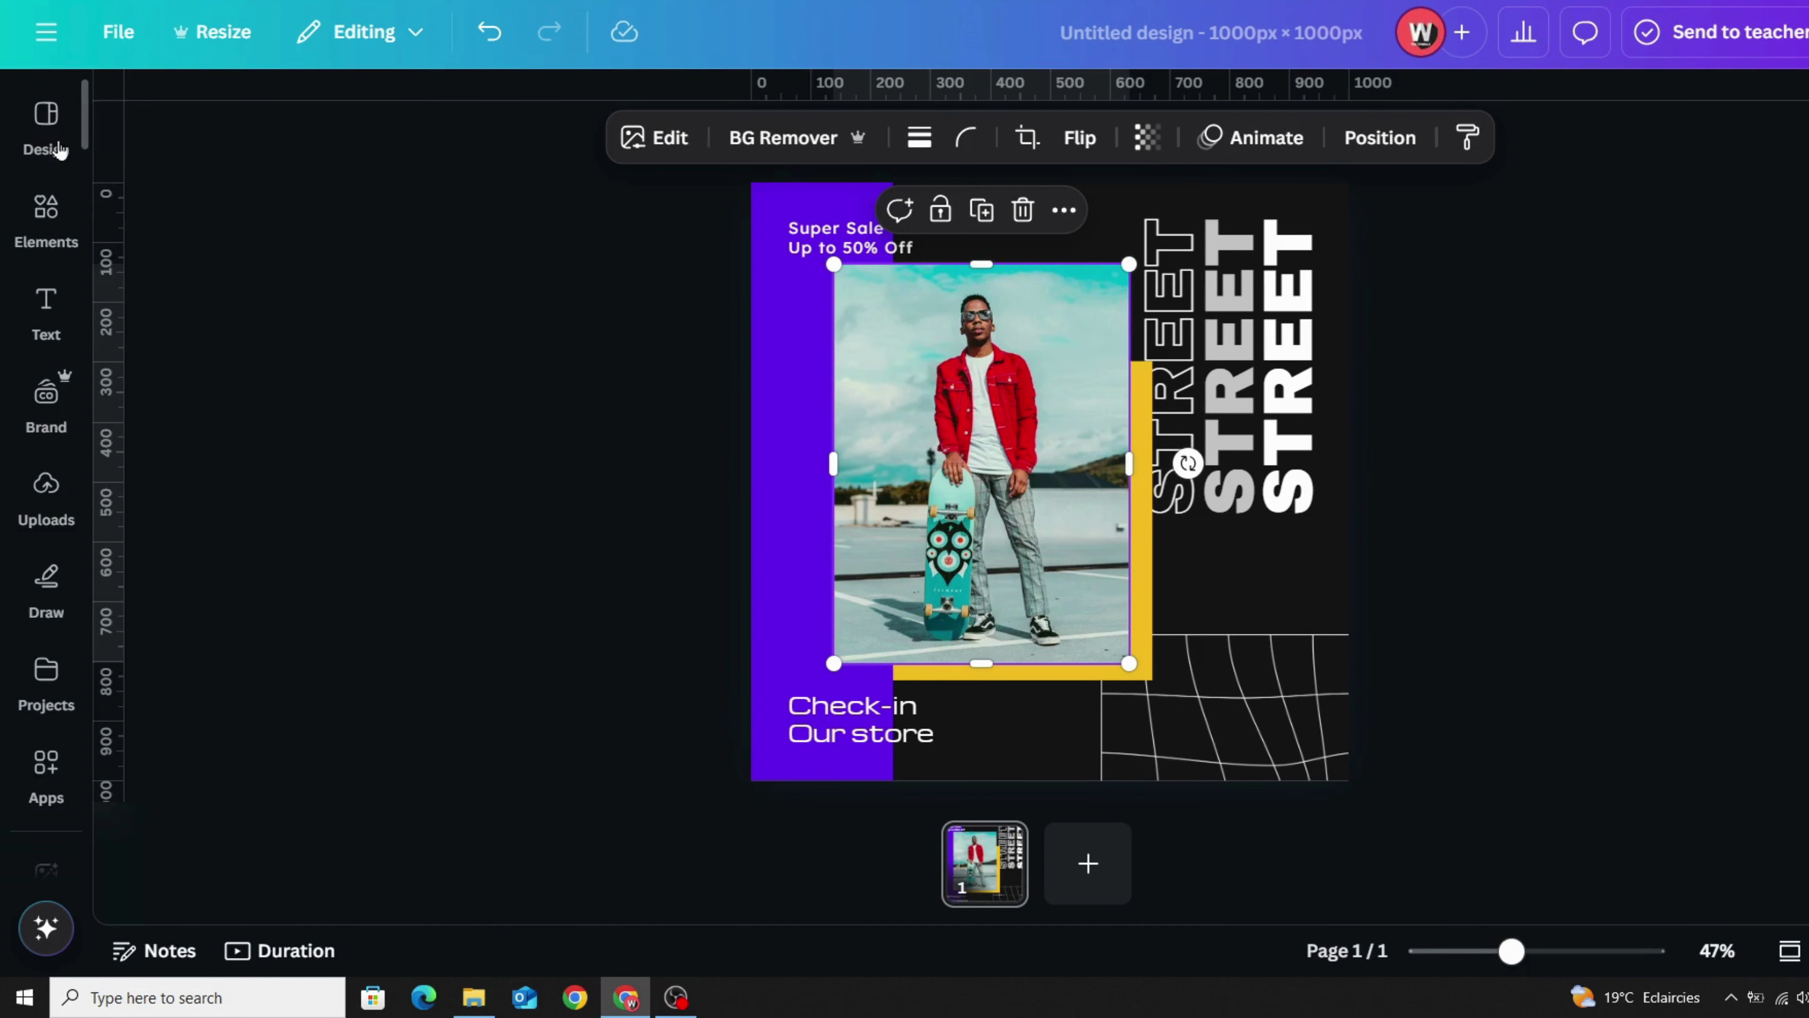
pyautogui.click(47, 128)
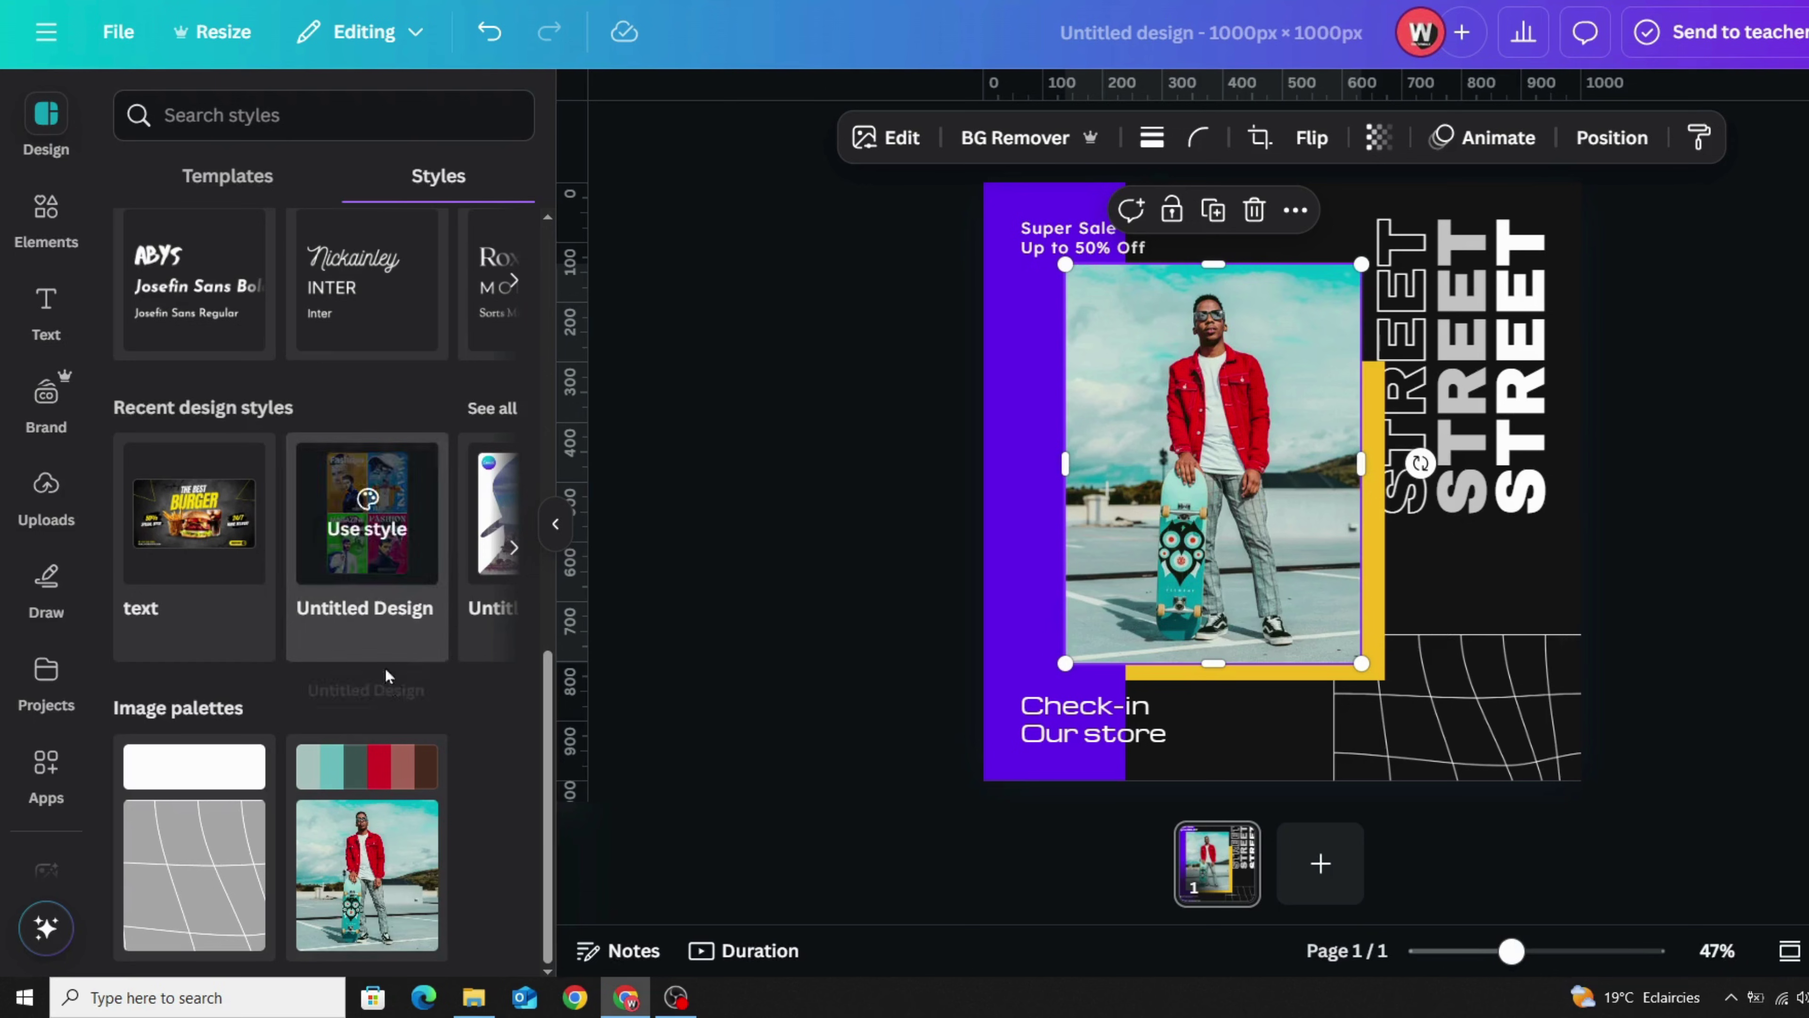
# Step: Apply the photo's image palette and shuffle to pale teal, teal strip, red bar, brown STREET
pyautogui.click(371, 774)
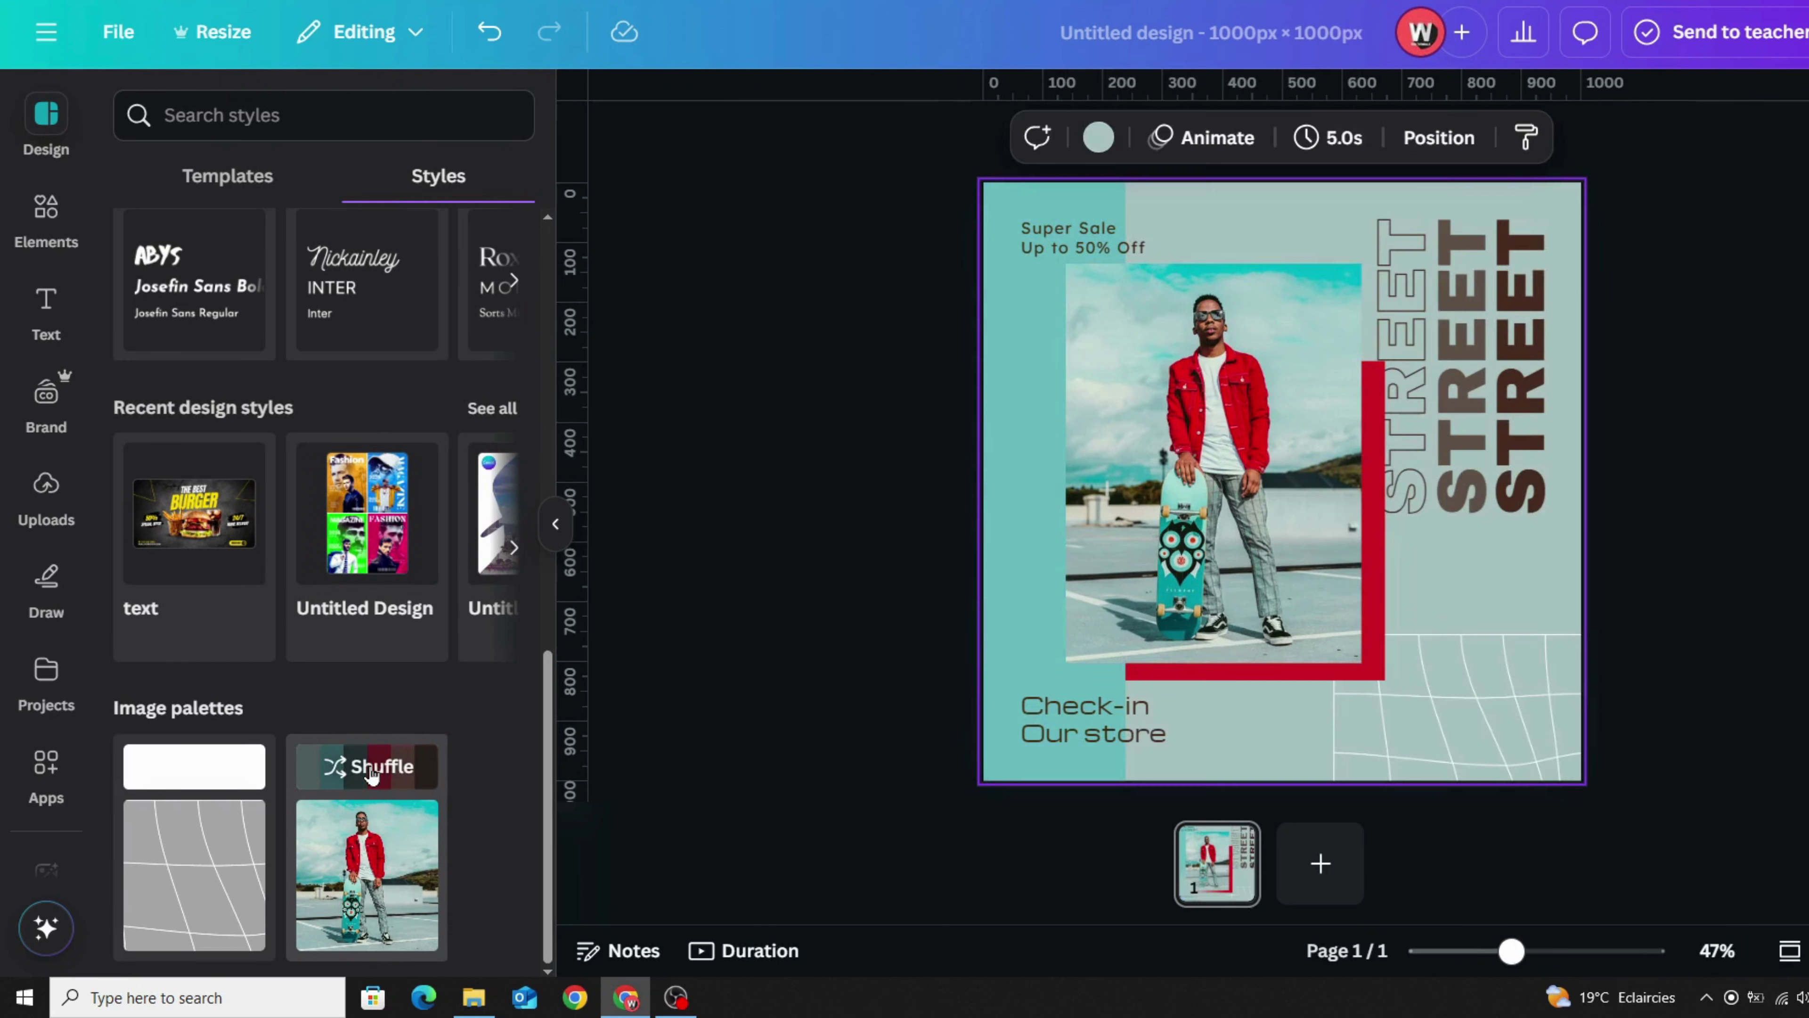
pyautogui.click(371, 774)
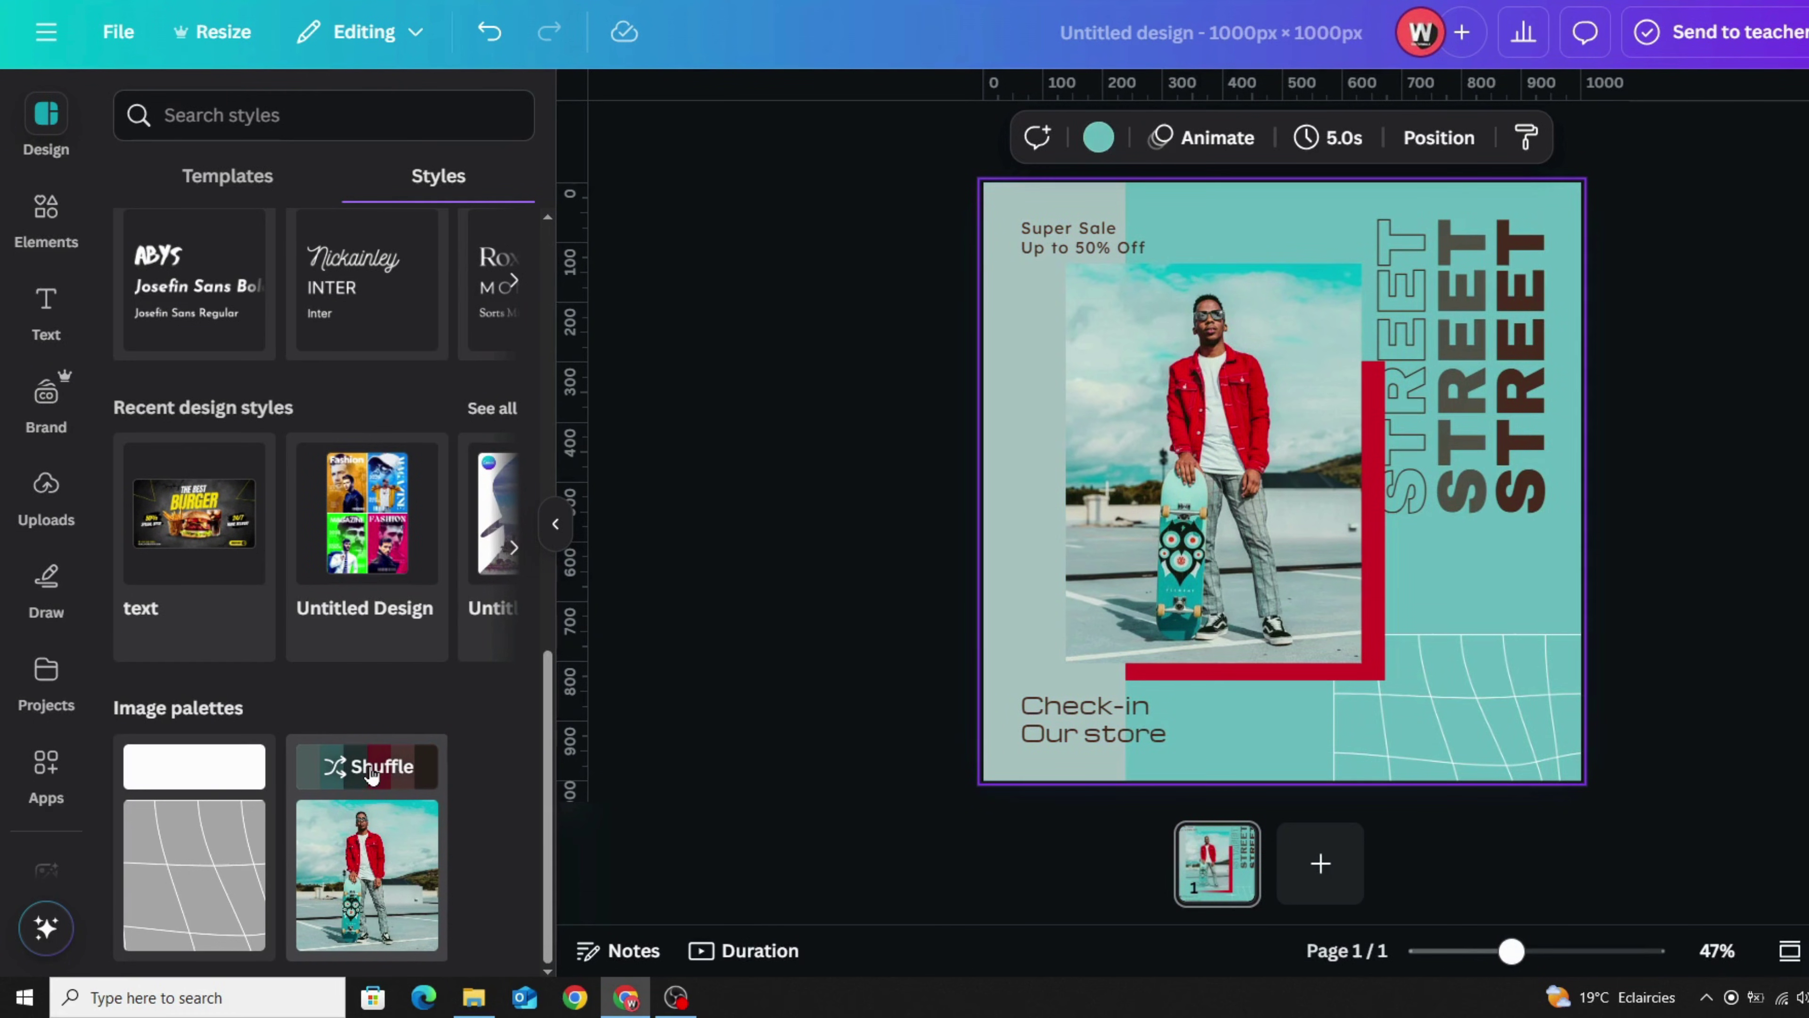
pyautogui.click(371, 774)
pyautogui.click(371, 774)
pyautogui.click(372, 774)
pyautogui.click(372, 774)
pyautogui.click(372, 774)
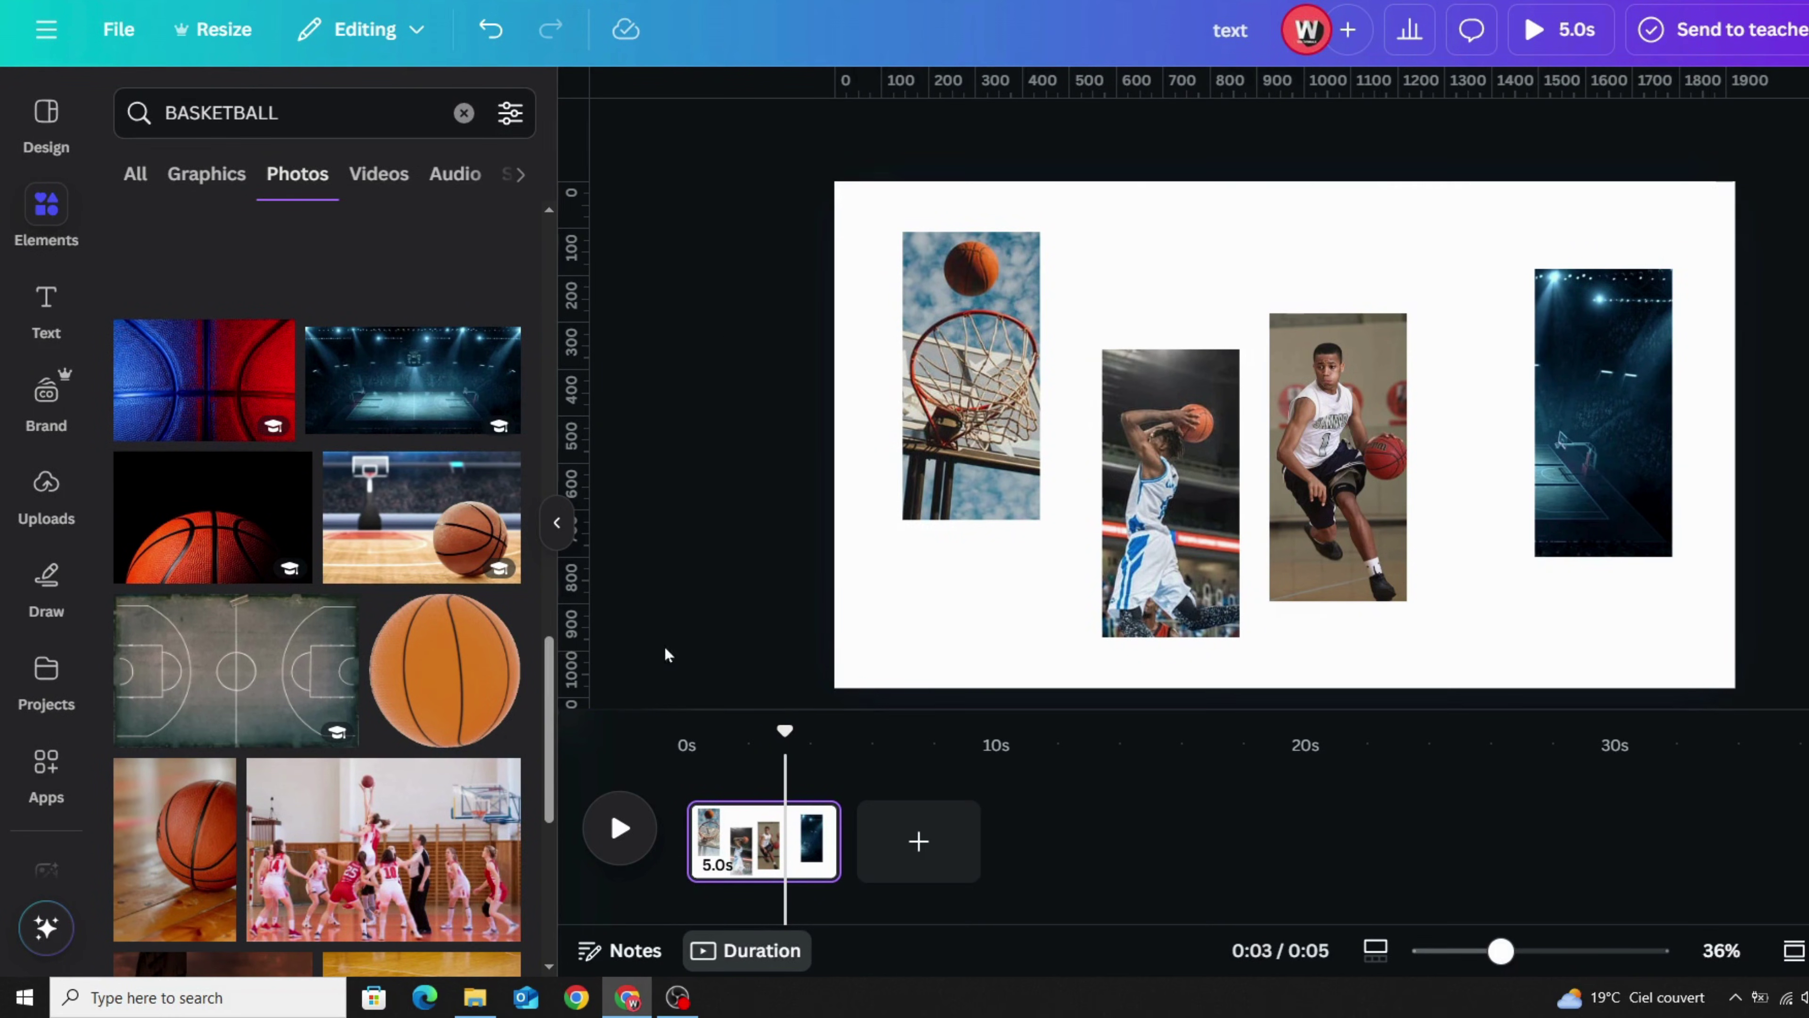
# Step: Select all four basketball photos and apply Position > Tidy up
pyautogui.moveTo(742, 242); pyautogui.dragTo(1781, 641)
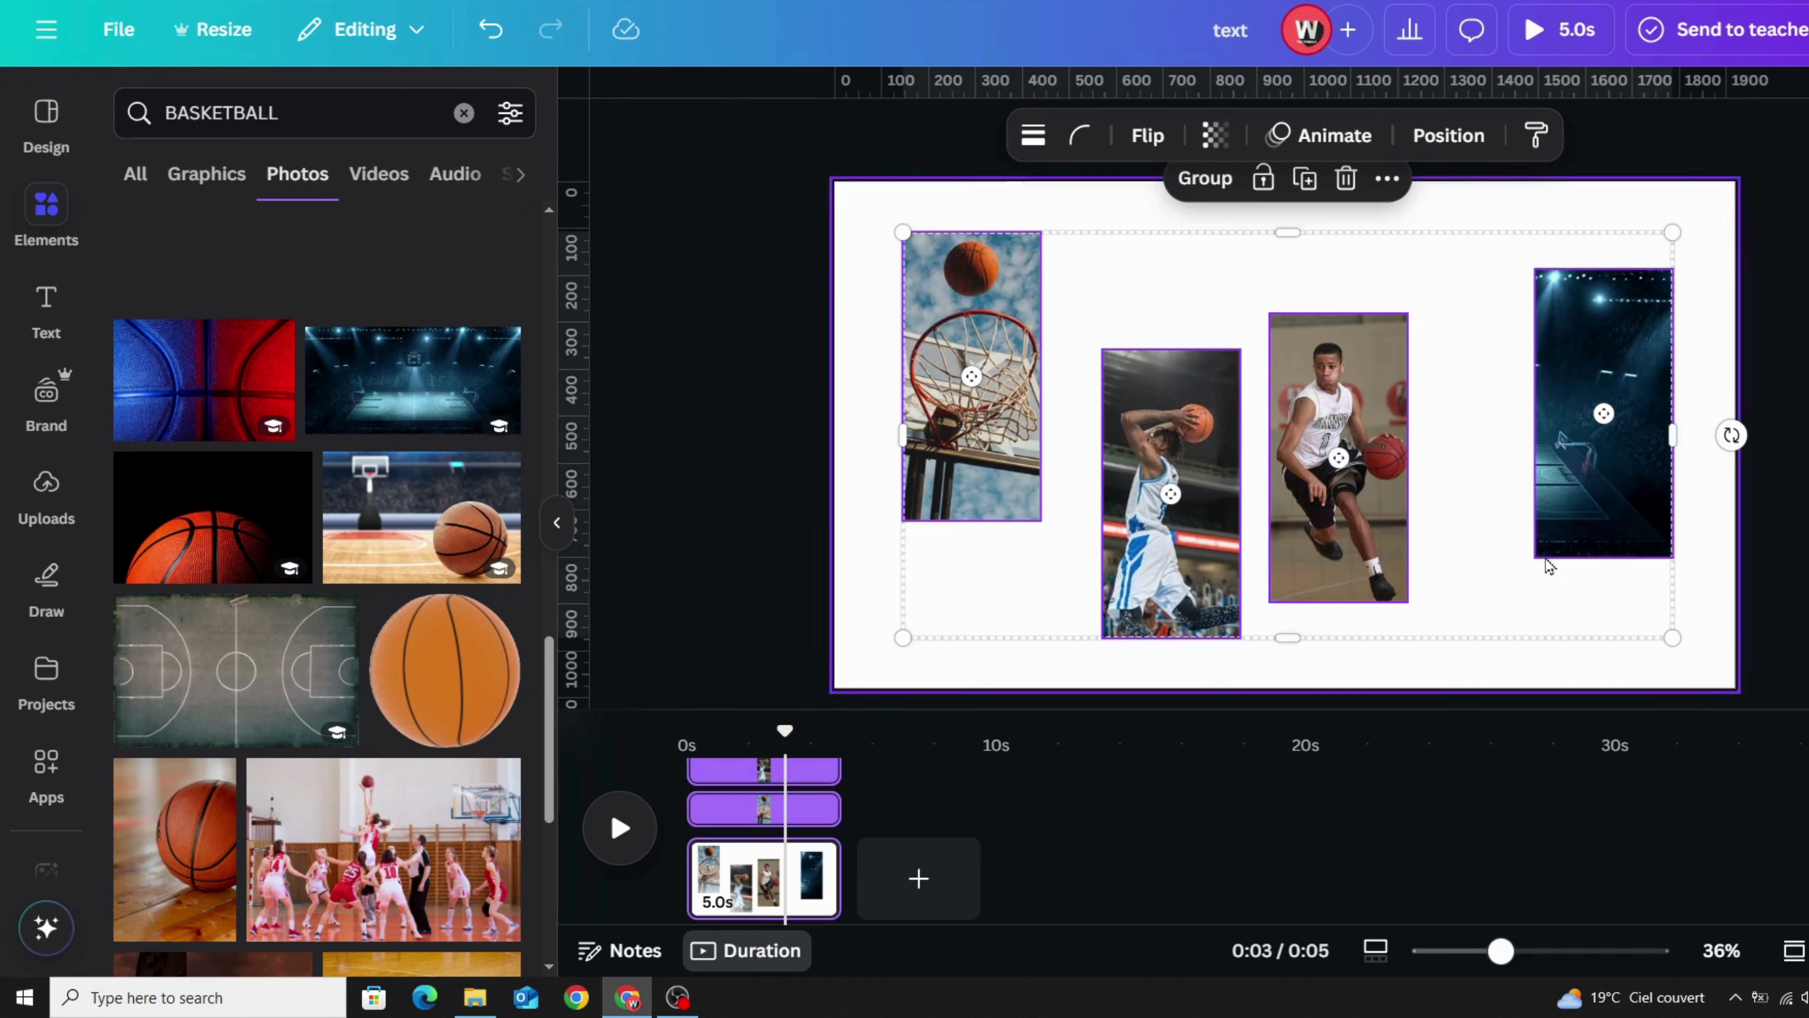
pyautogui.click(1448, 137)
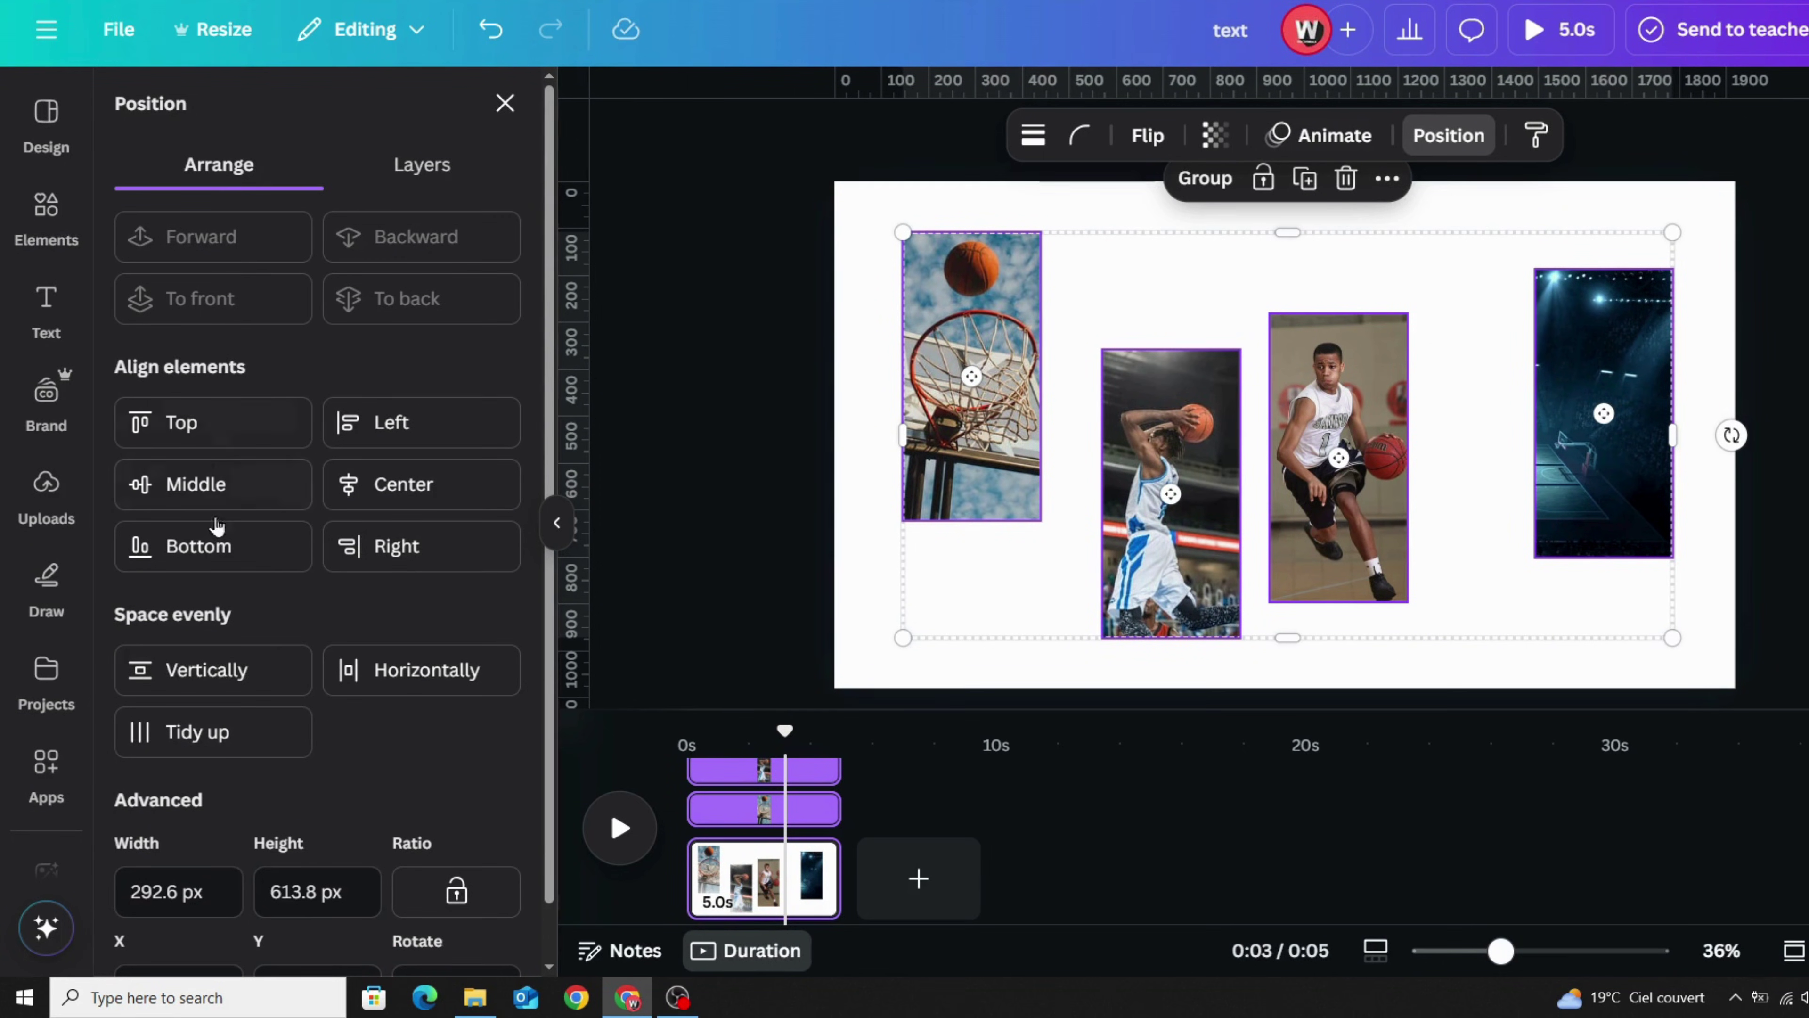
pyautogui.scroll(-1, 214, 563)
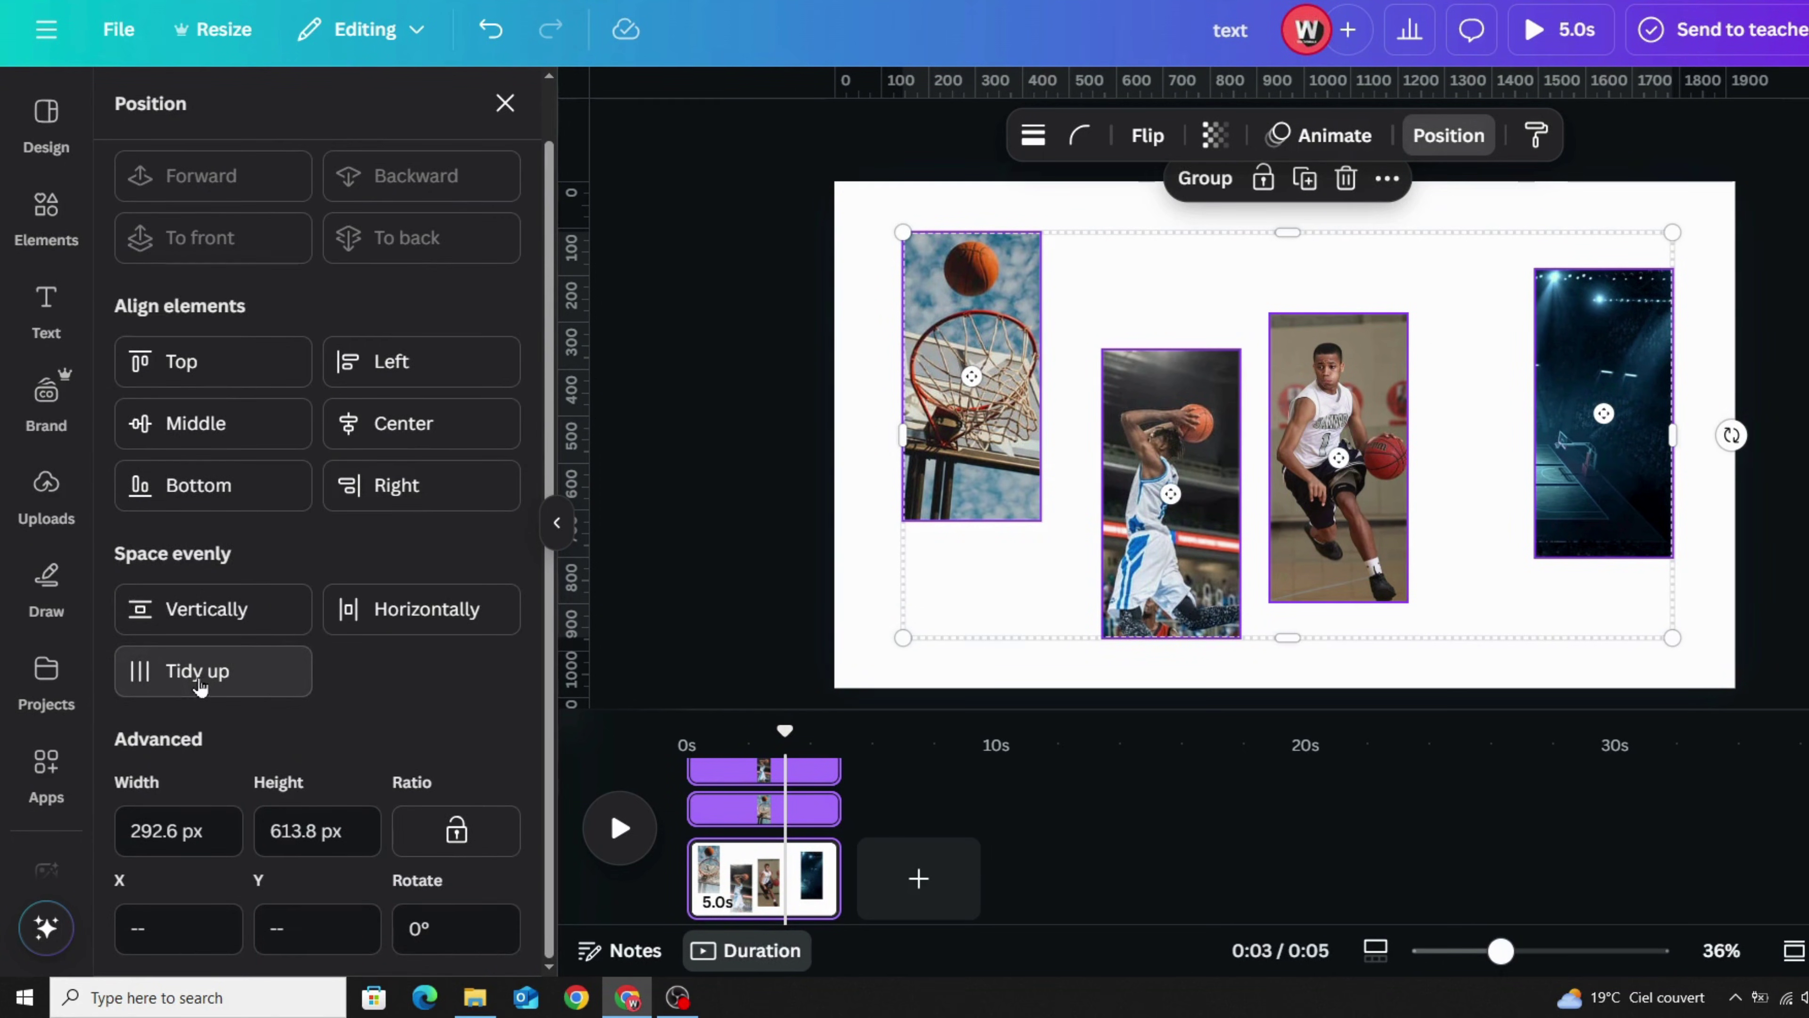
pyautogui.click(212, 673)
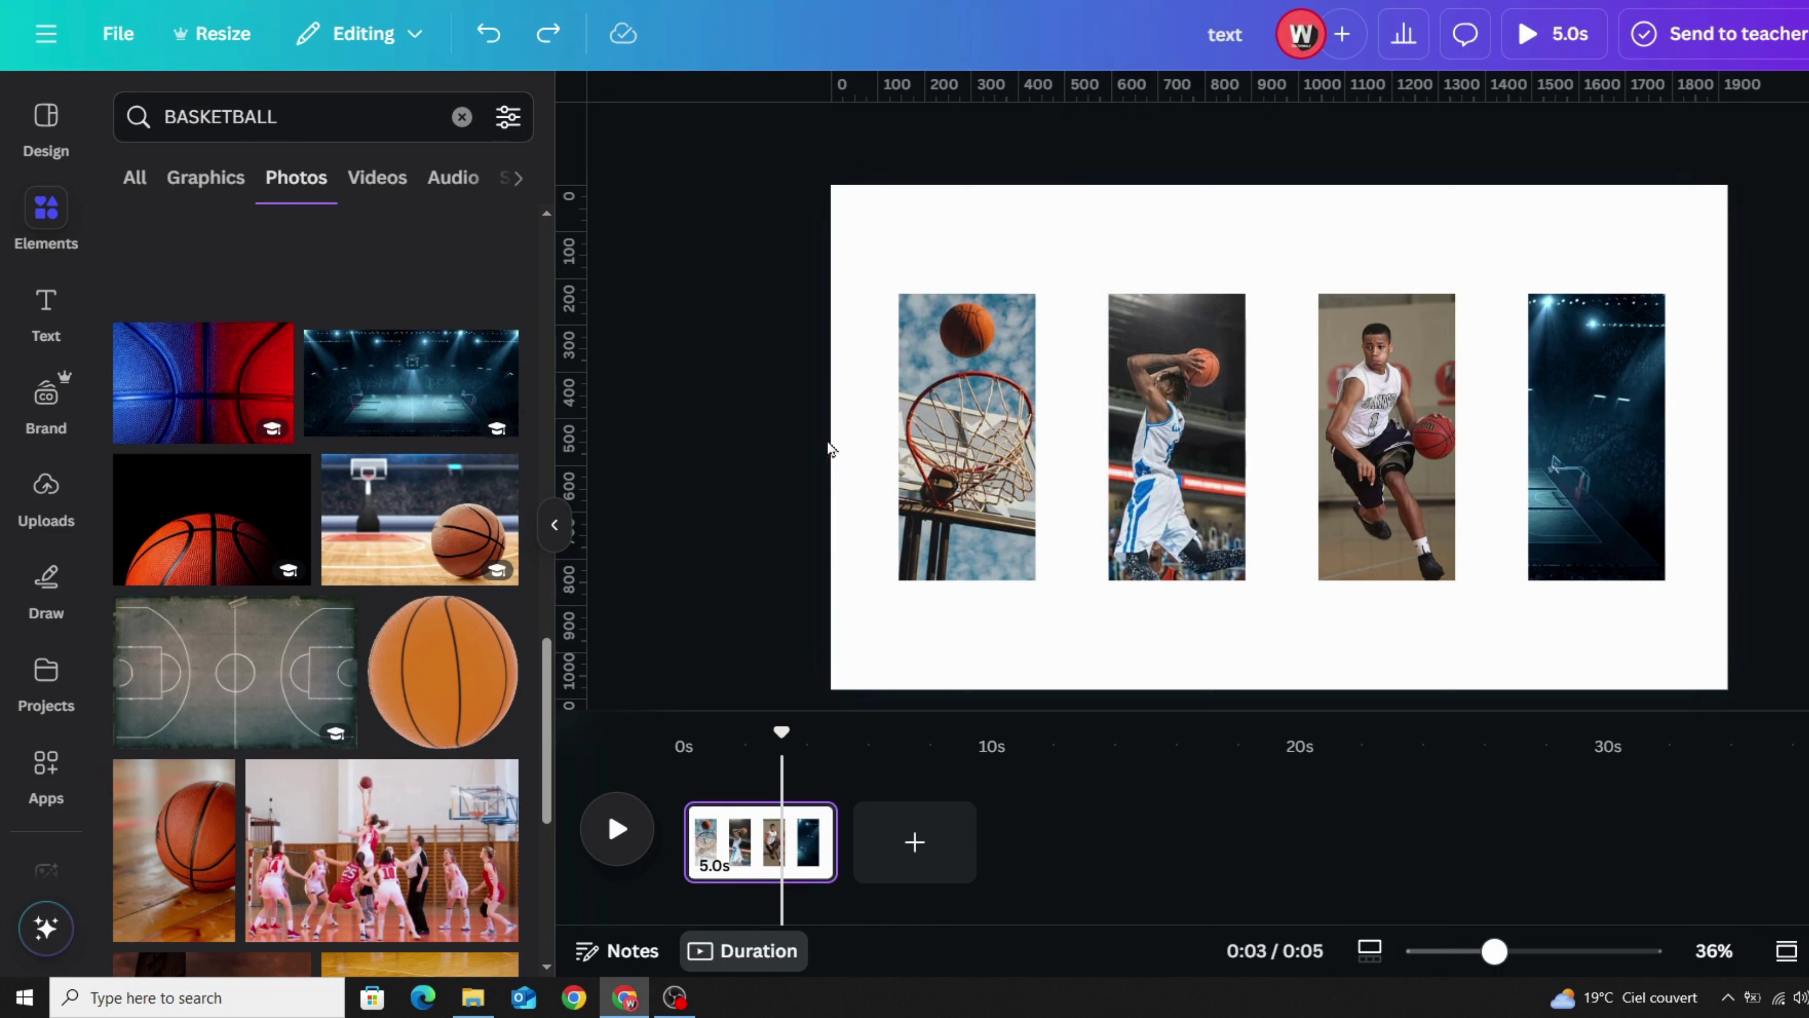
# Step: Nudge the hoop photo right, then Tidy up all four photos again
pyautogui.moveTo(947, 449); pyautogui.dragTo(994, 449)
pyautogui.moveTo(758, 343); pyautogui.dragTo(1738, 482)
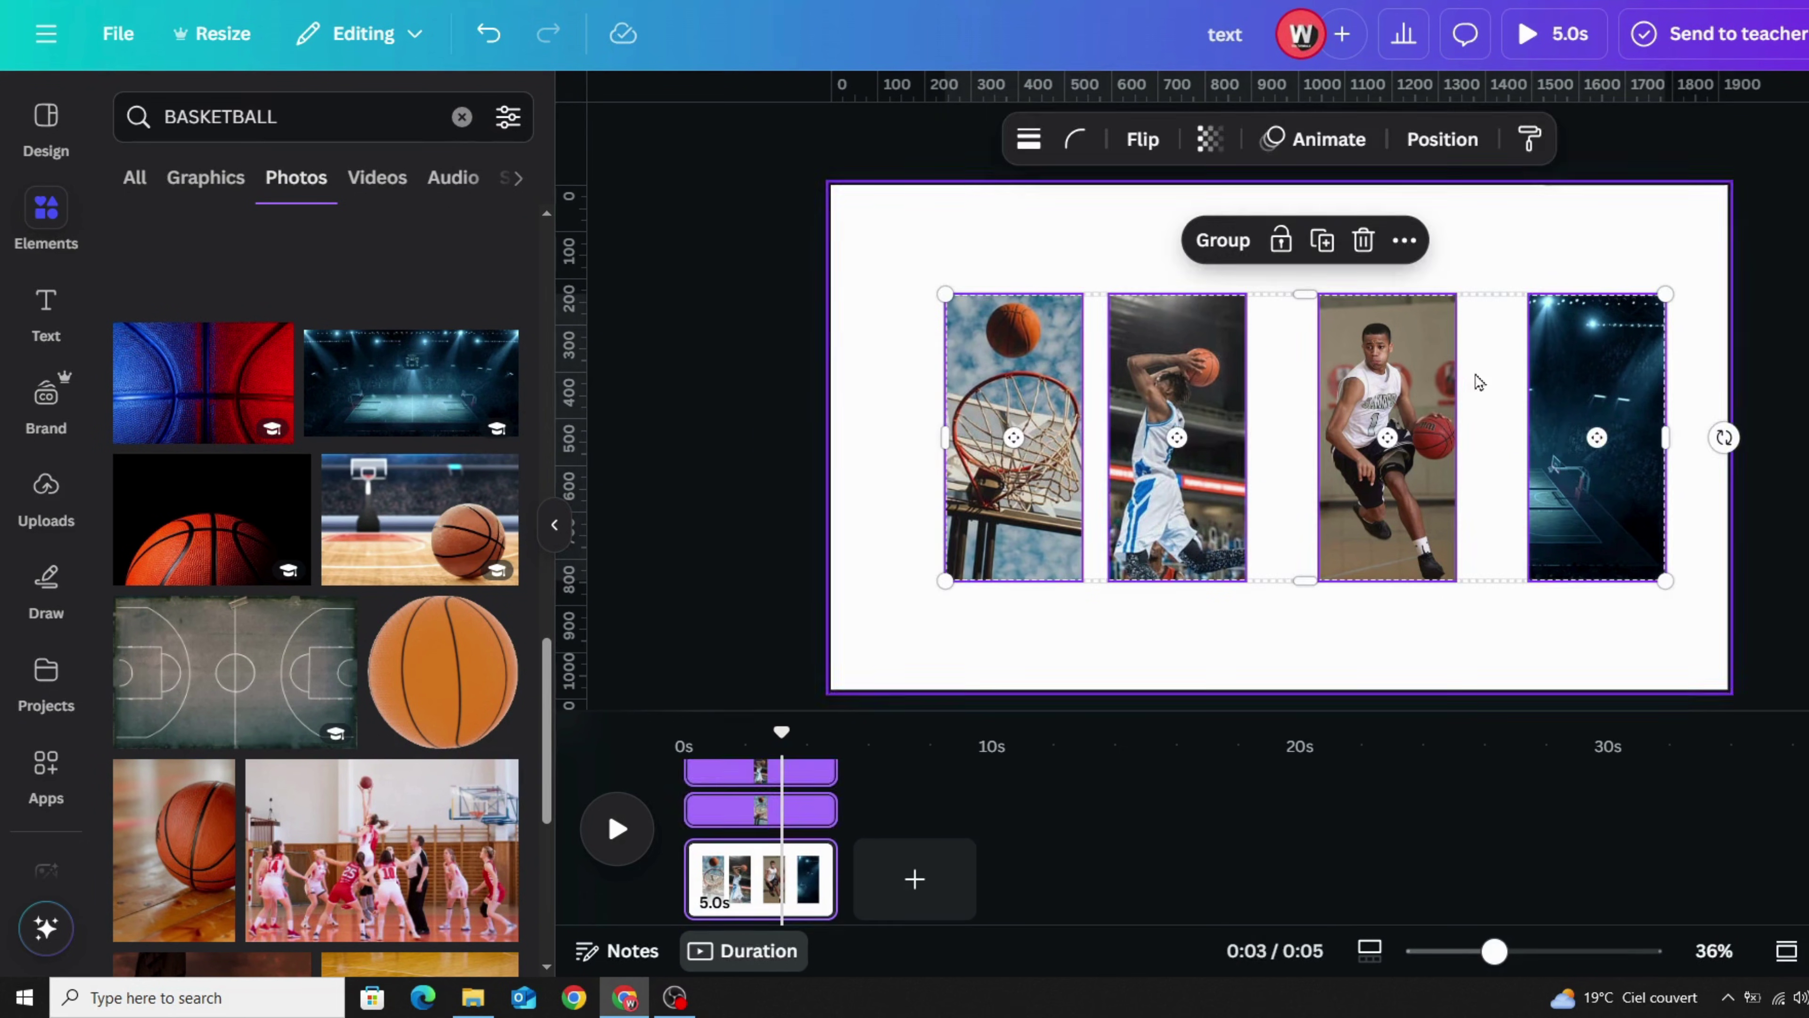
pyautogui.click(1442, 139)
pyautogui.scroll(-1, 193, 608)
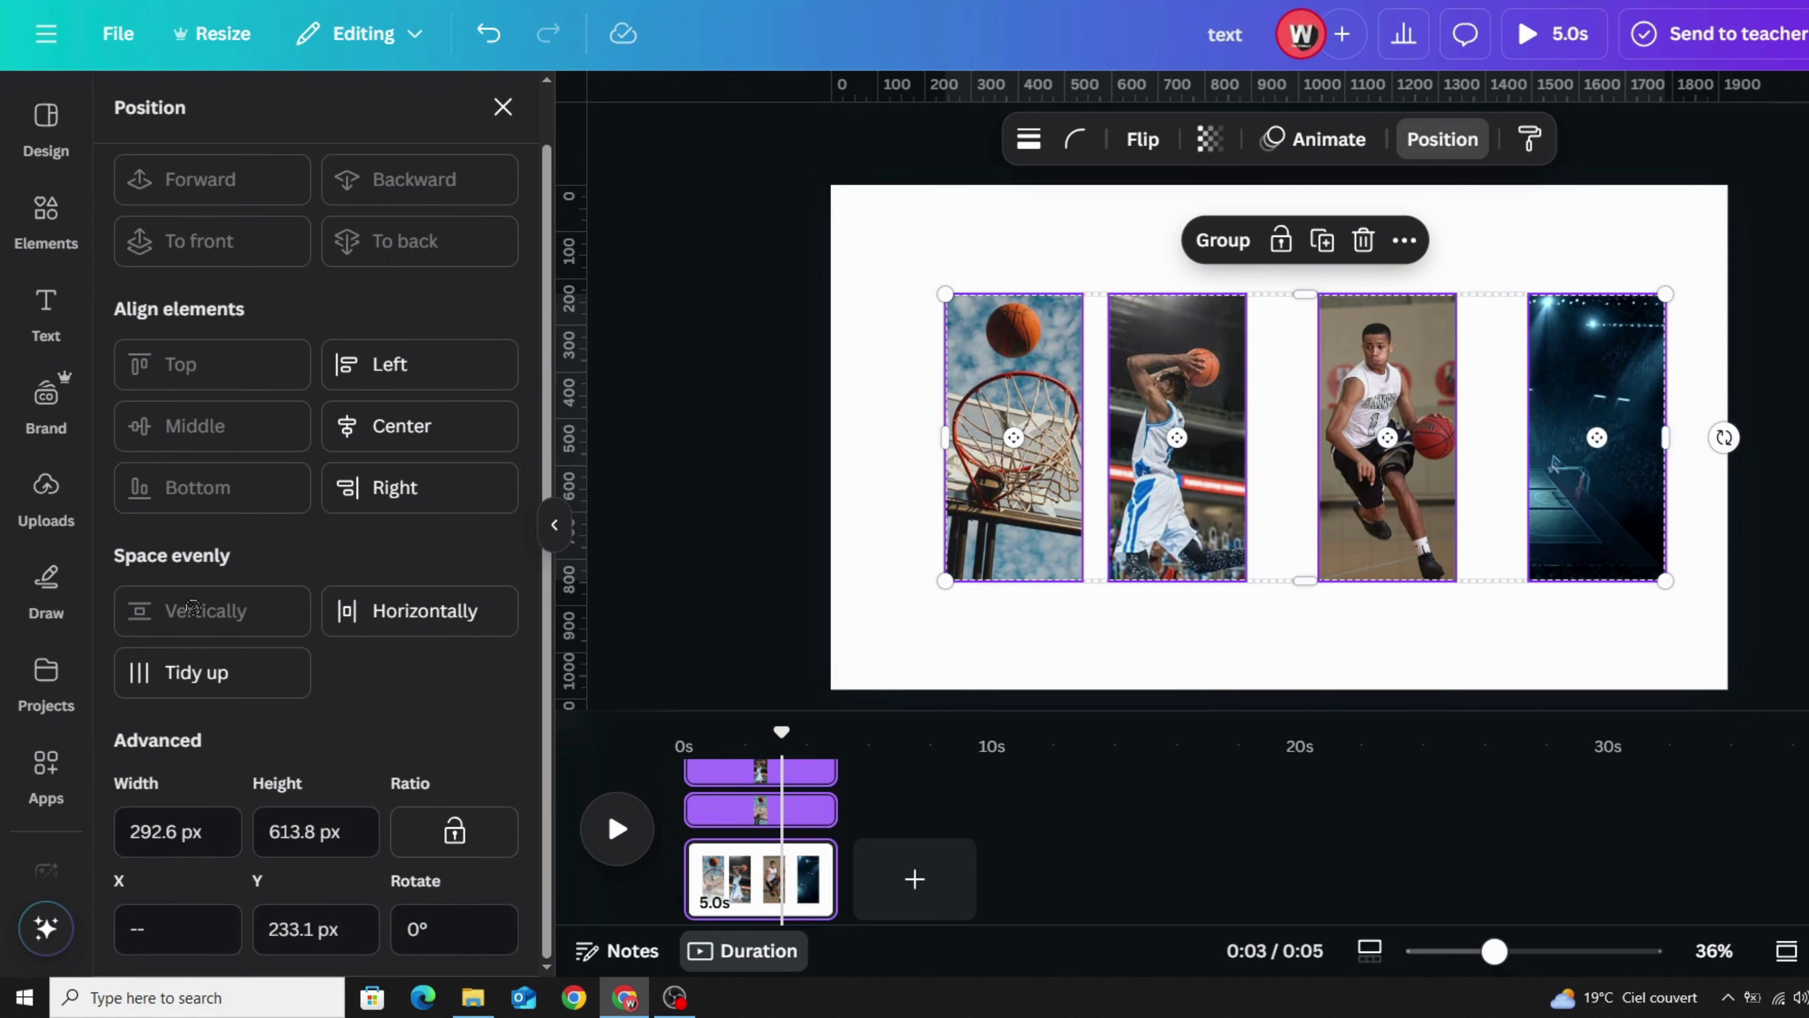
pyautogui.click(233, 672)
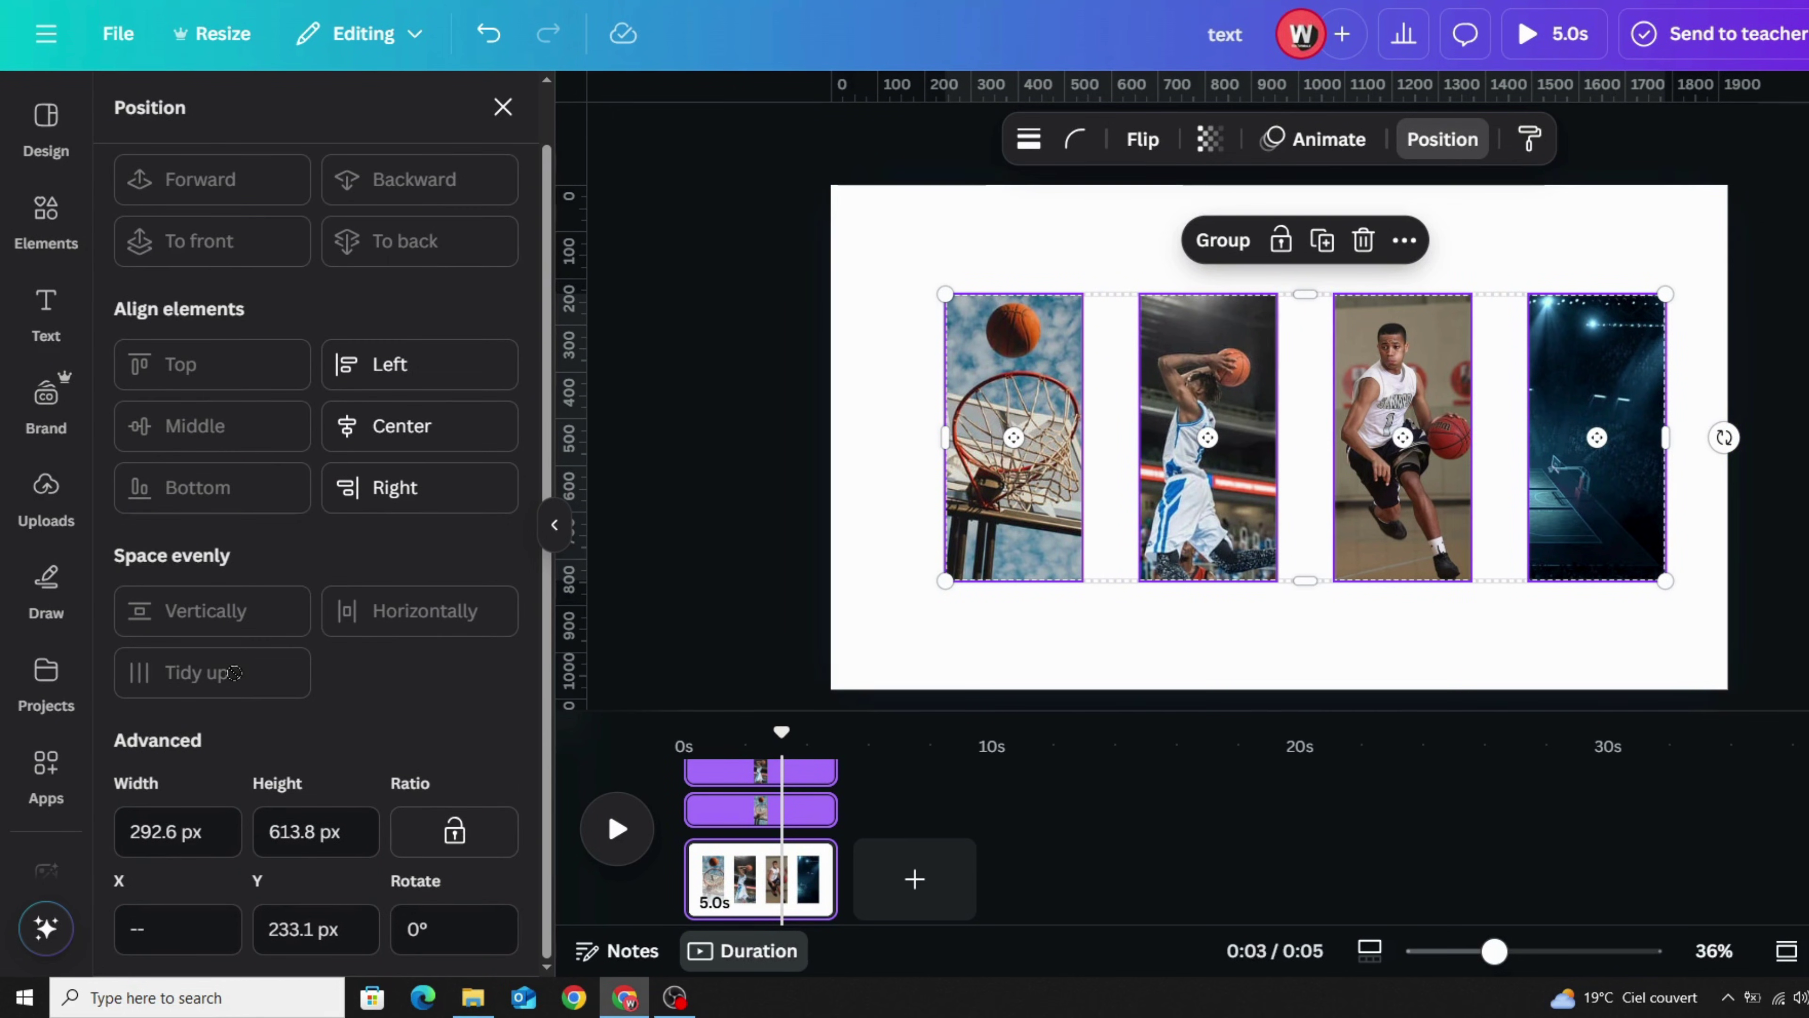
pyautogui.click(917, 467)
pyautogui.moveTo(845, 420); pyautogui.dragTo(1522, 486)
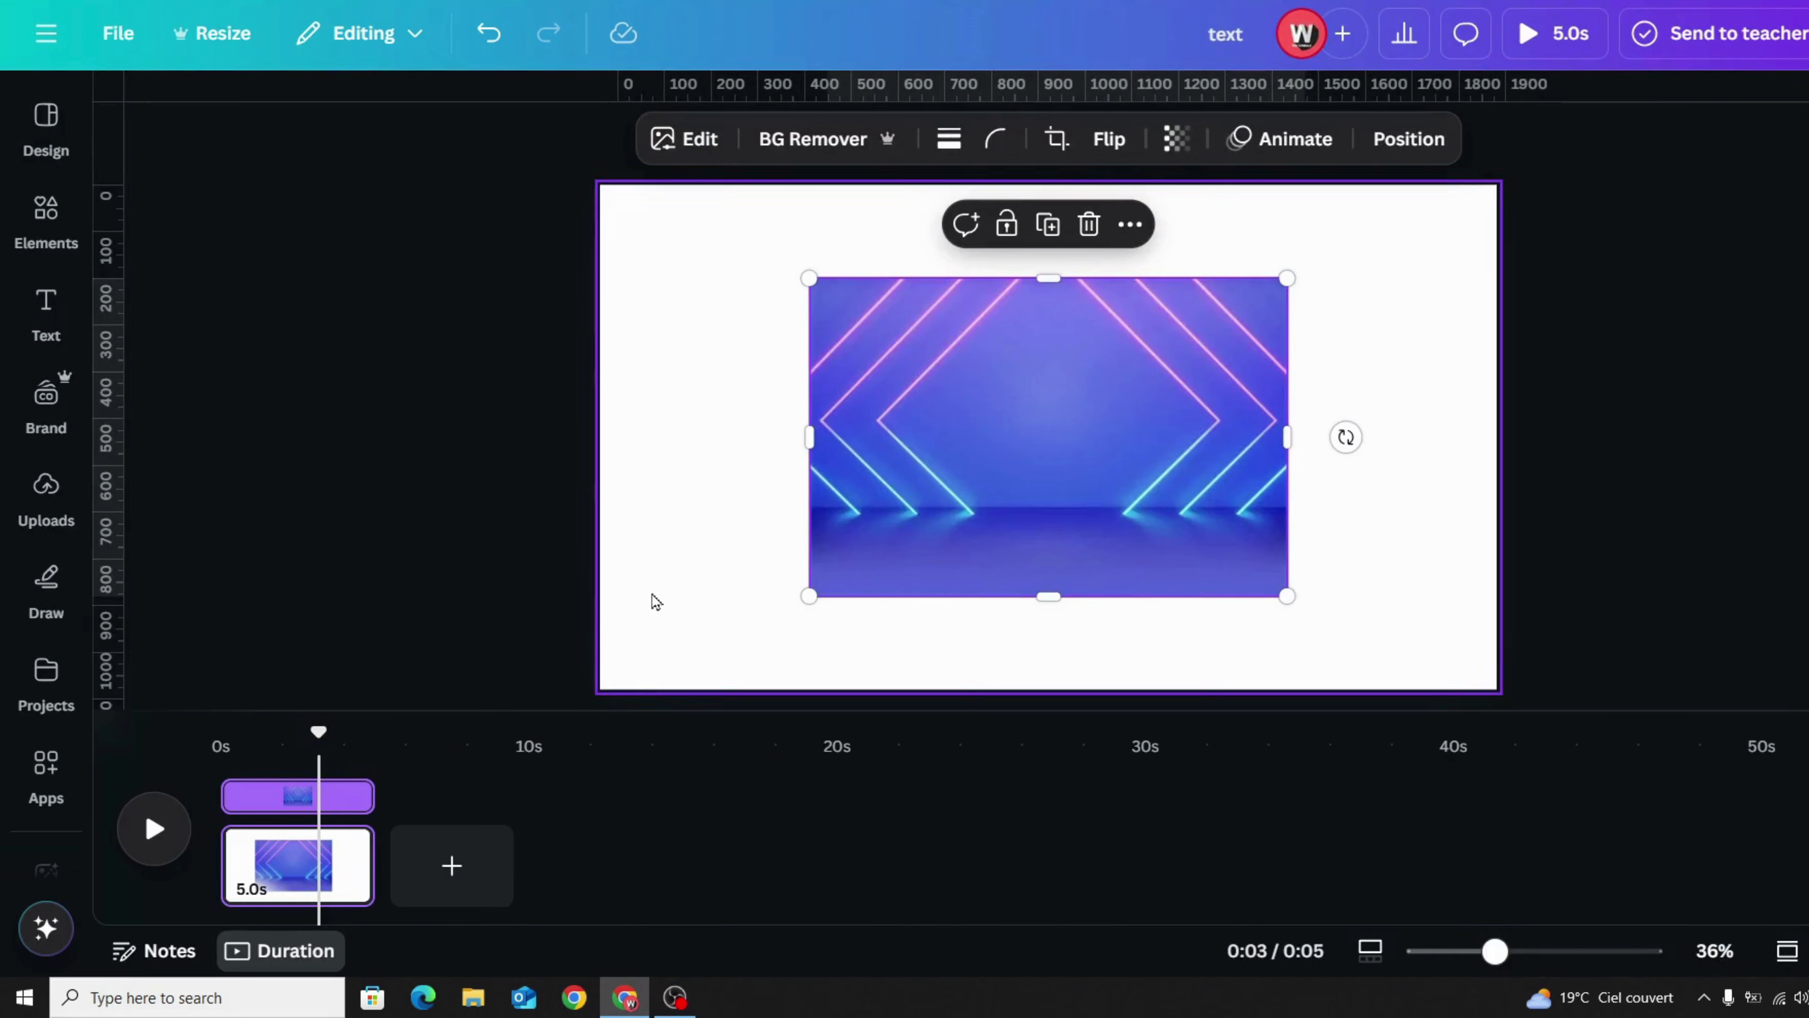
# Step: Crop the neon-lines image so it extends from the page top to the page bottom
pyautogui.click(653, 596)
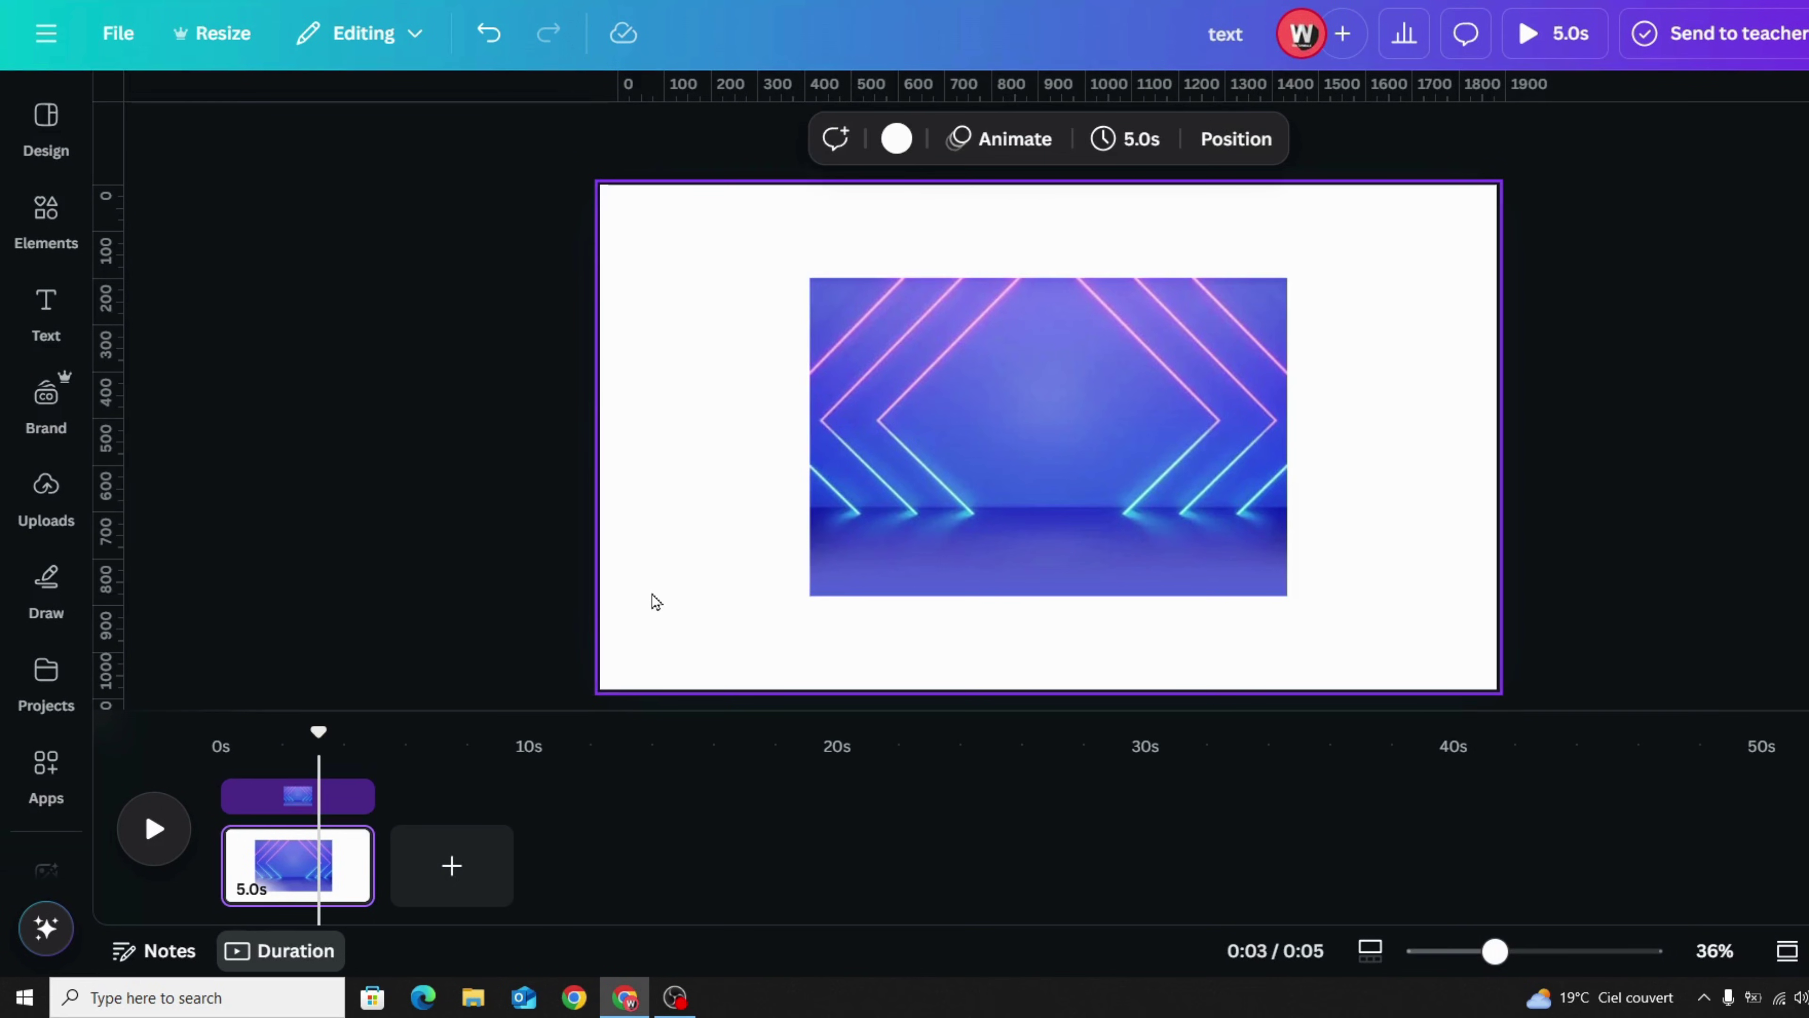
pyautogui.click(1088, 326)
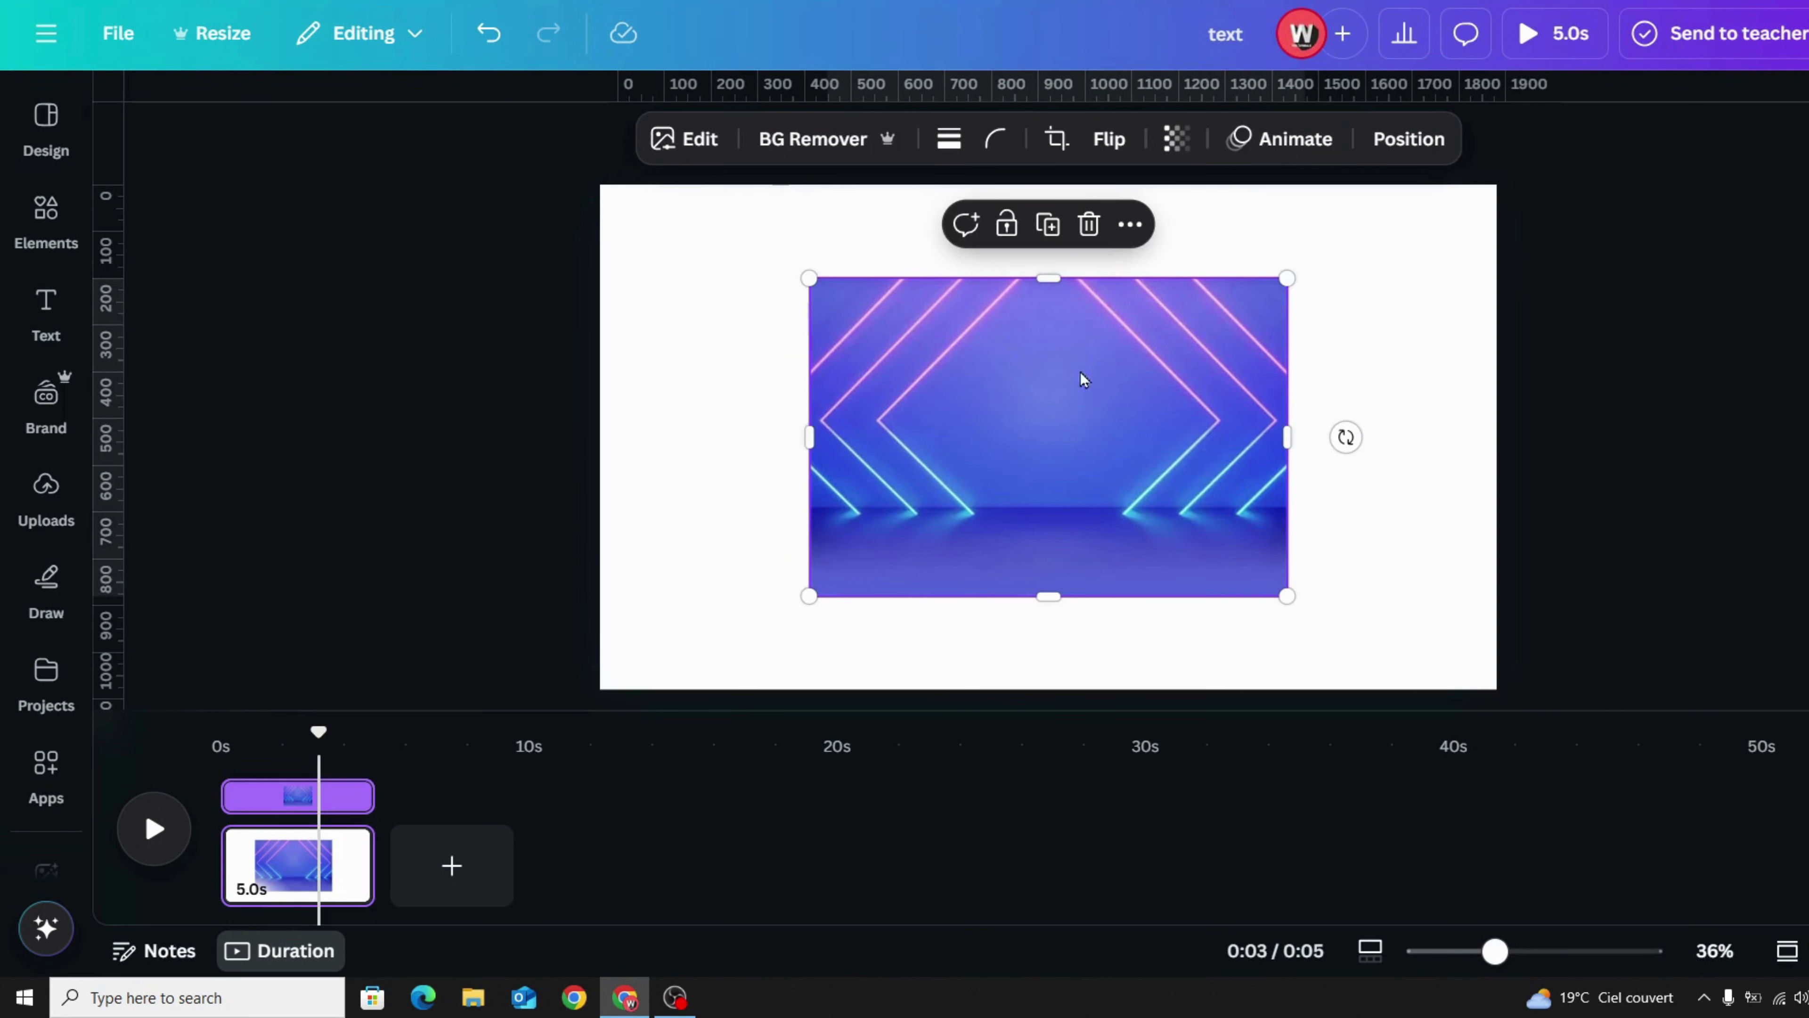
pyautogui.click(1057, 141)
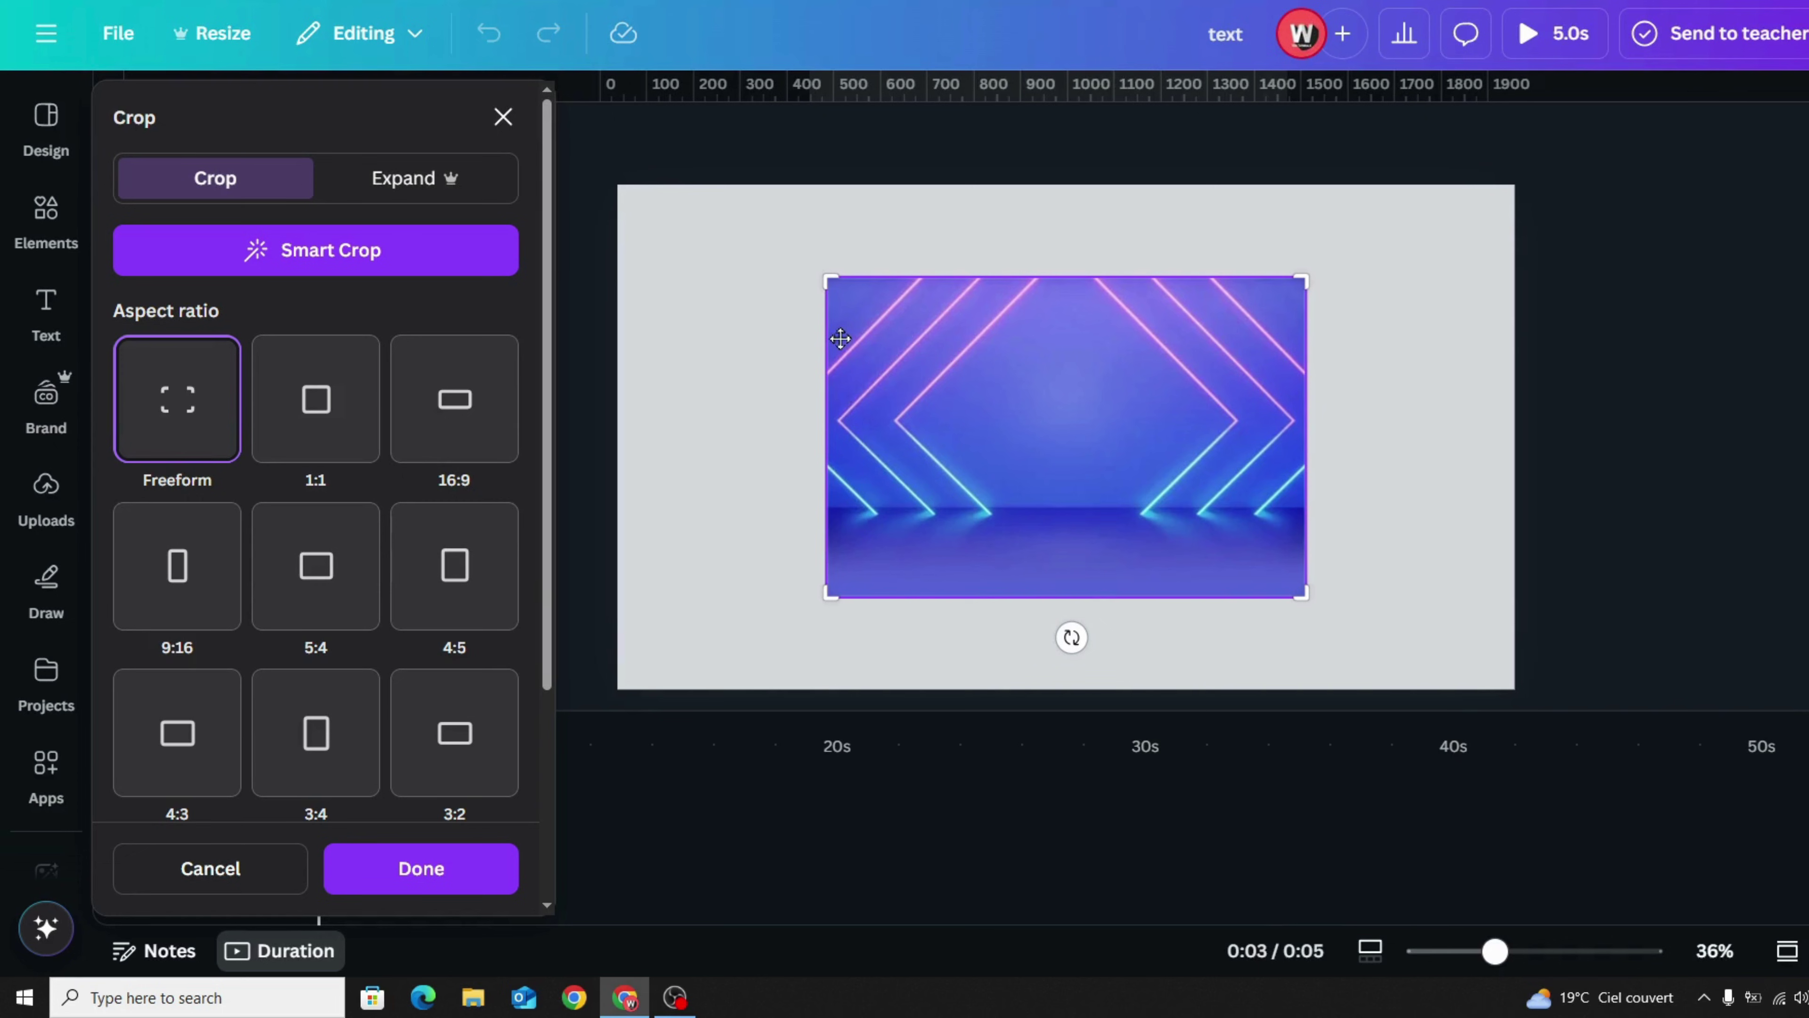
pyautogui.moveTo(825, 278); pyautogui.dragTo(828, 186)
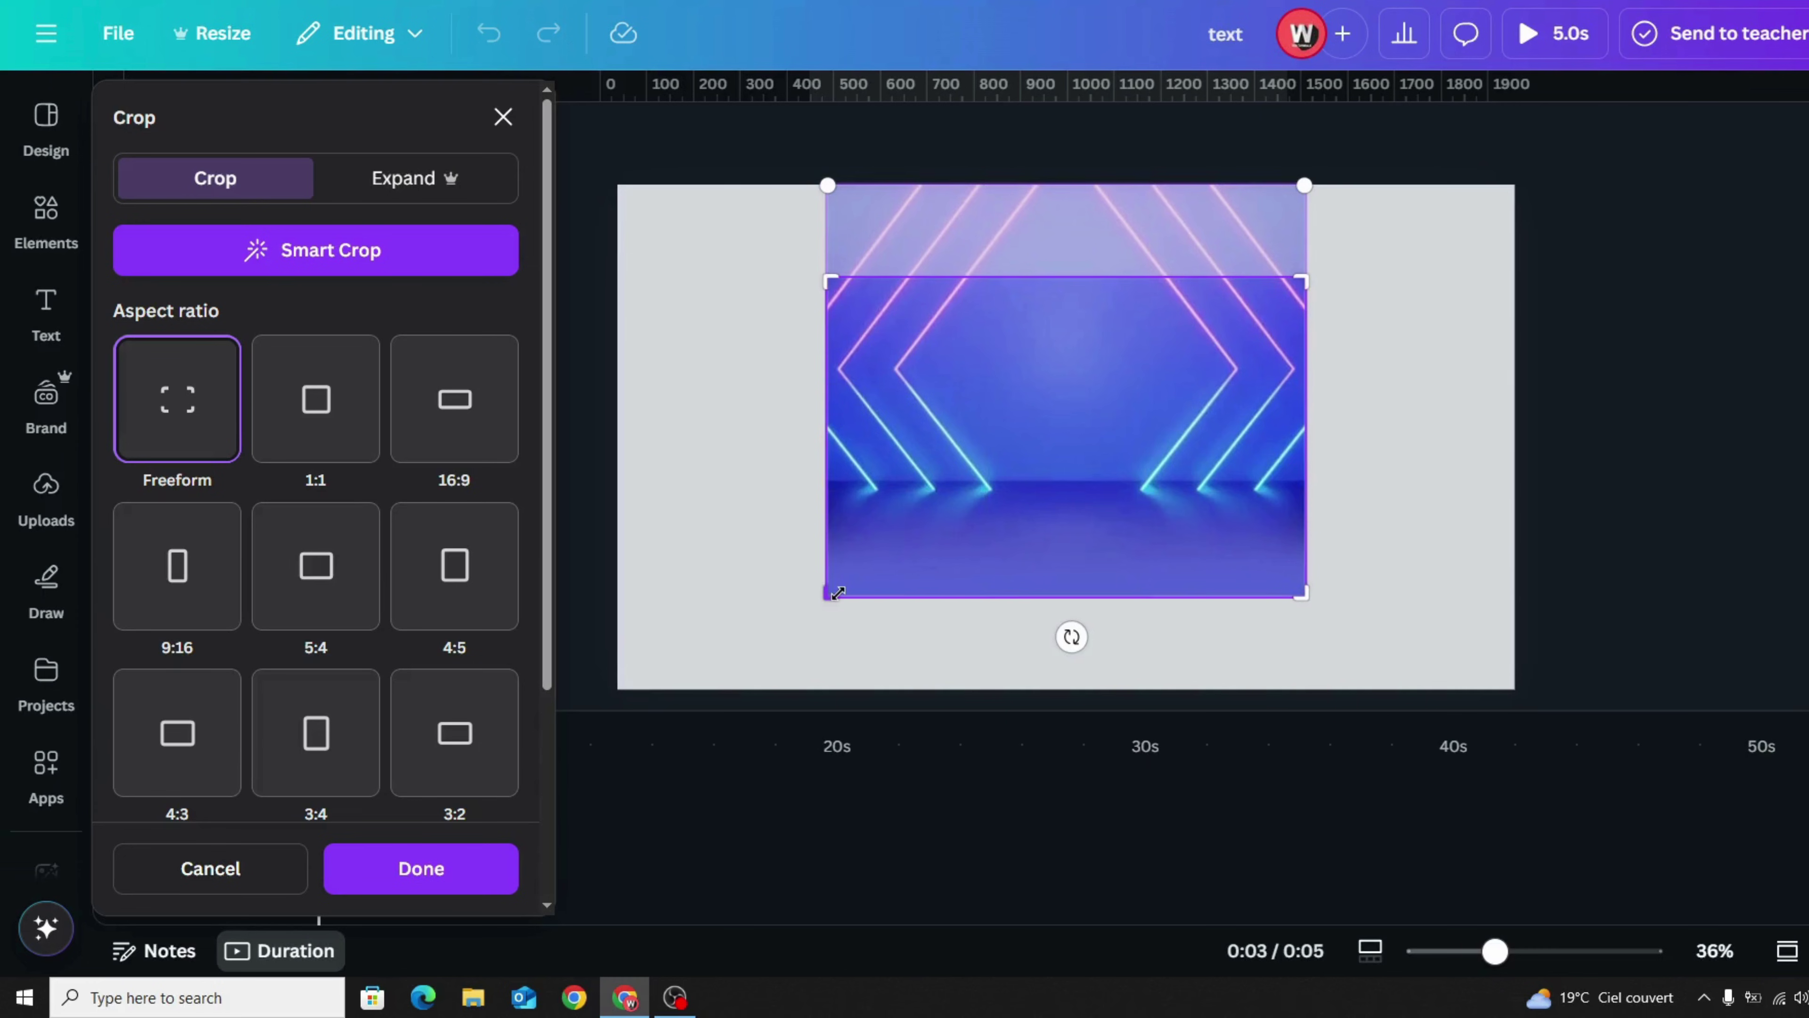
pyautogui.moveTo(837, 593); pyautogui.dragTo(828, 687)
pyautogui.moveTo(830, 272); pyautogui.dragTo(825, 188)
pyautogui.moveTo(831, 600); pyautogui.dragTo(828, 688)
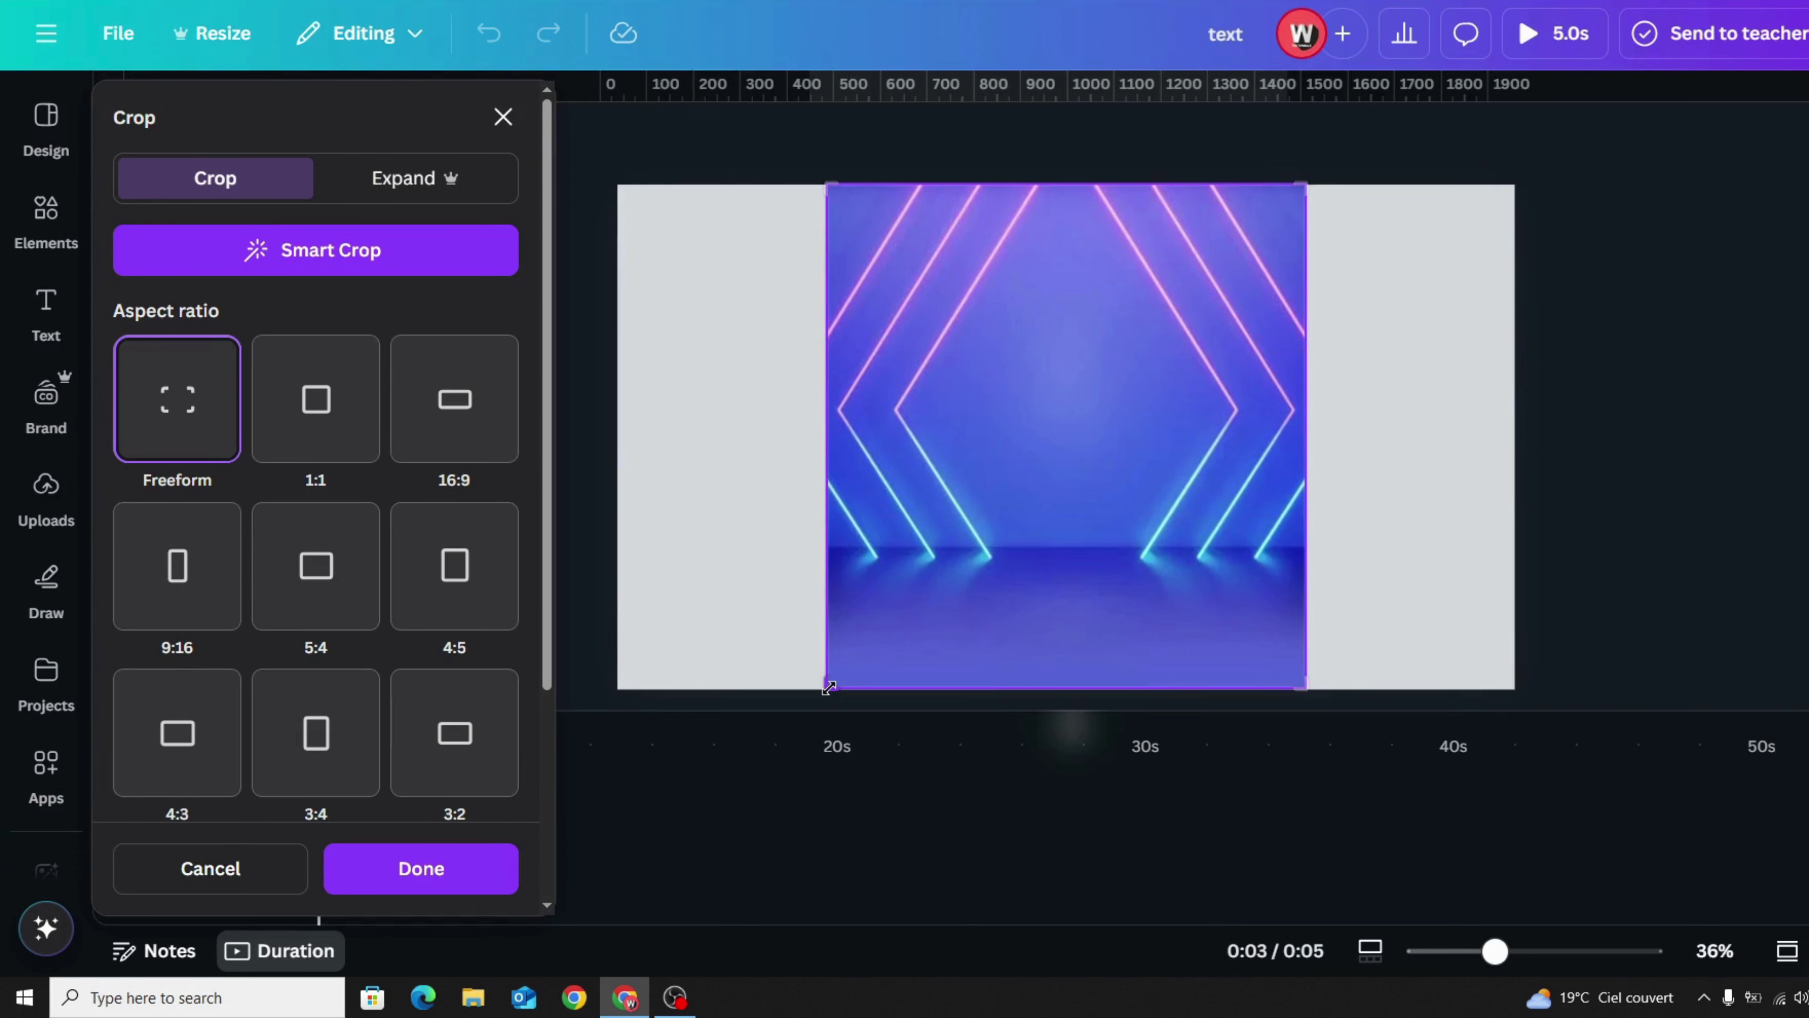
pyautogui.click(443, 869)
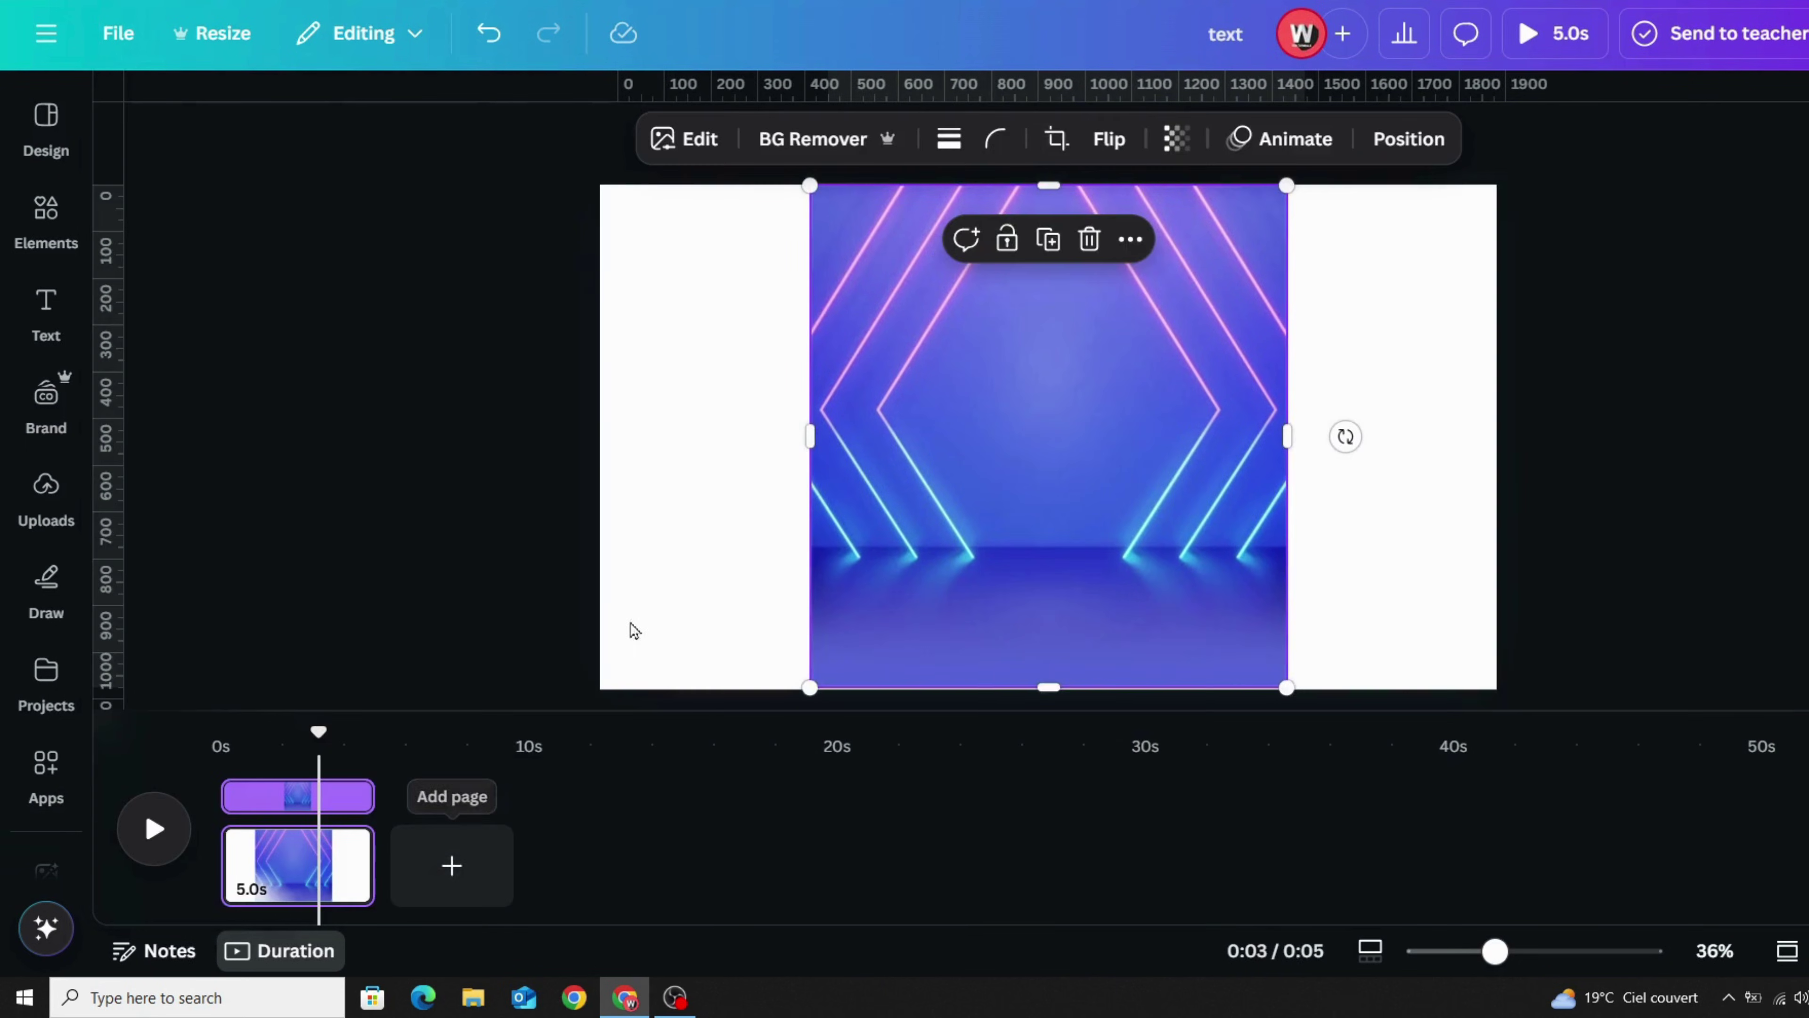
pyautogui.click(656, 575)
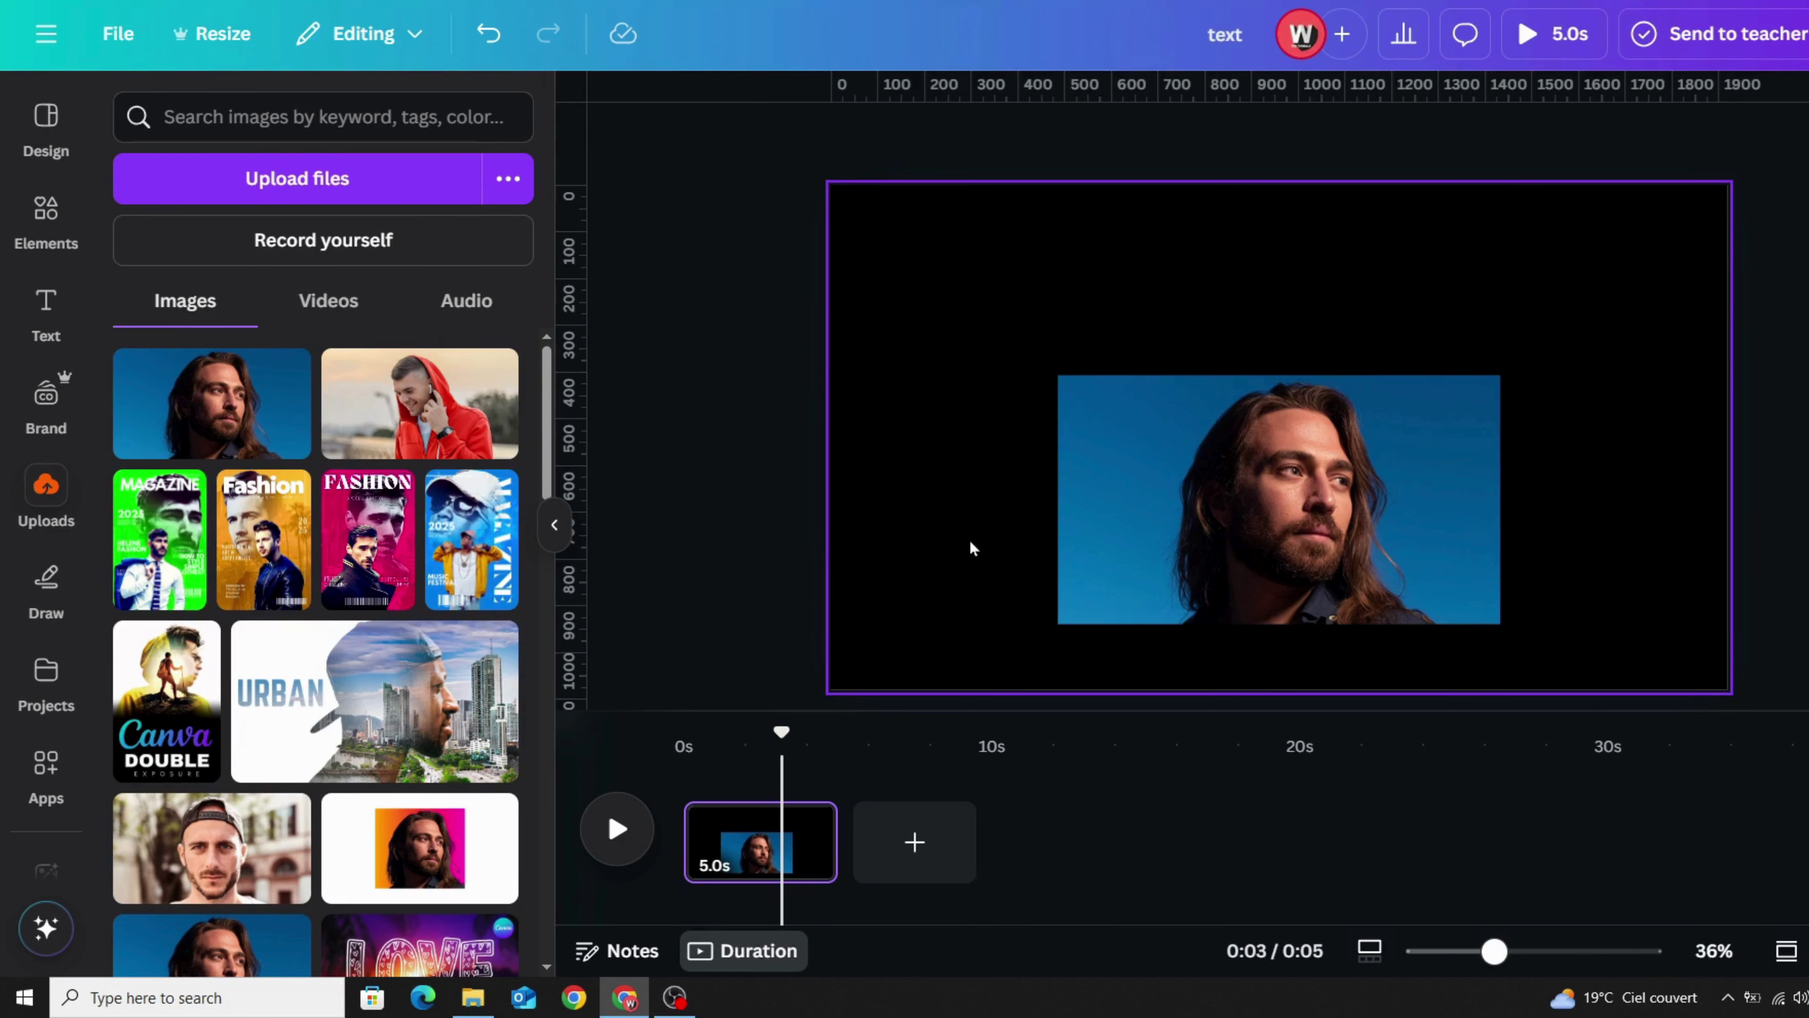
# Step: Give the portrait photo a solid white border of weight 26
pyautogui.click(1282, 456)
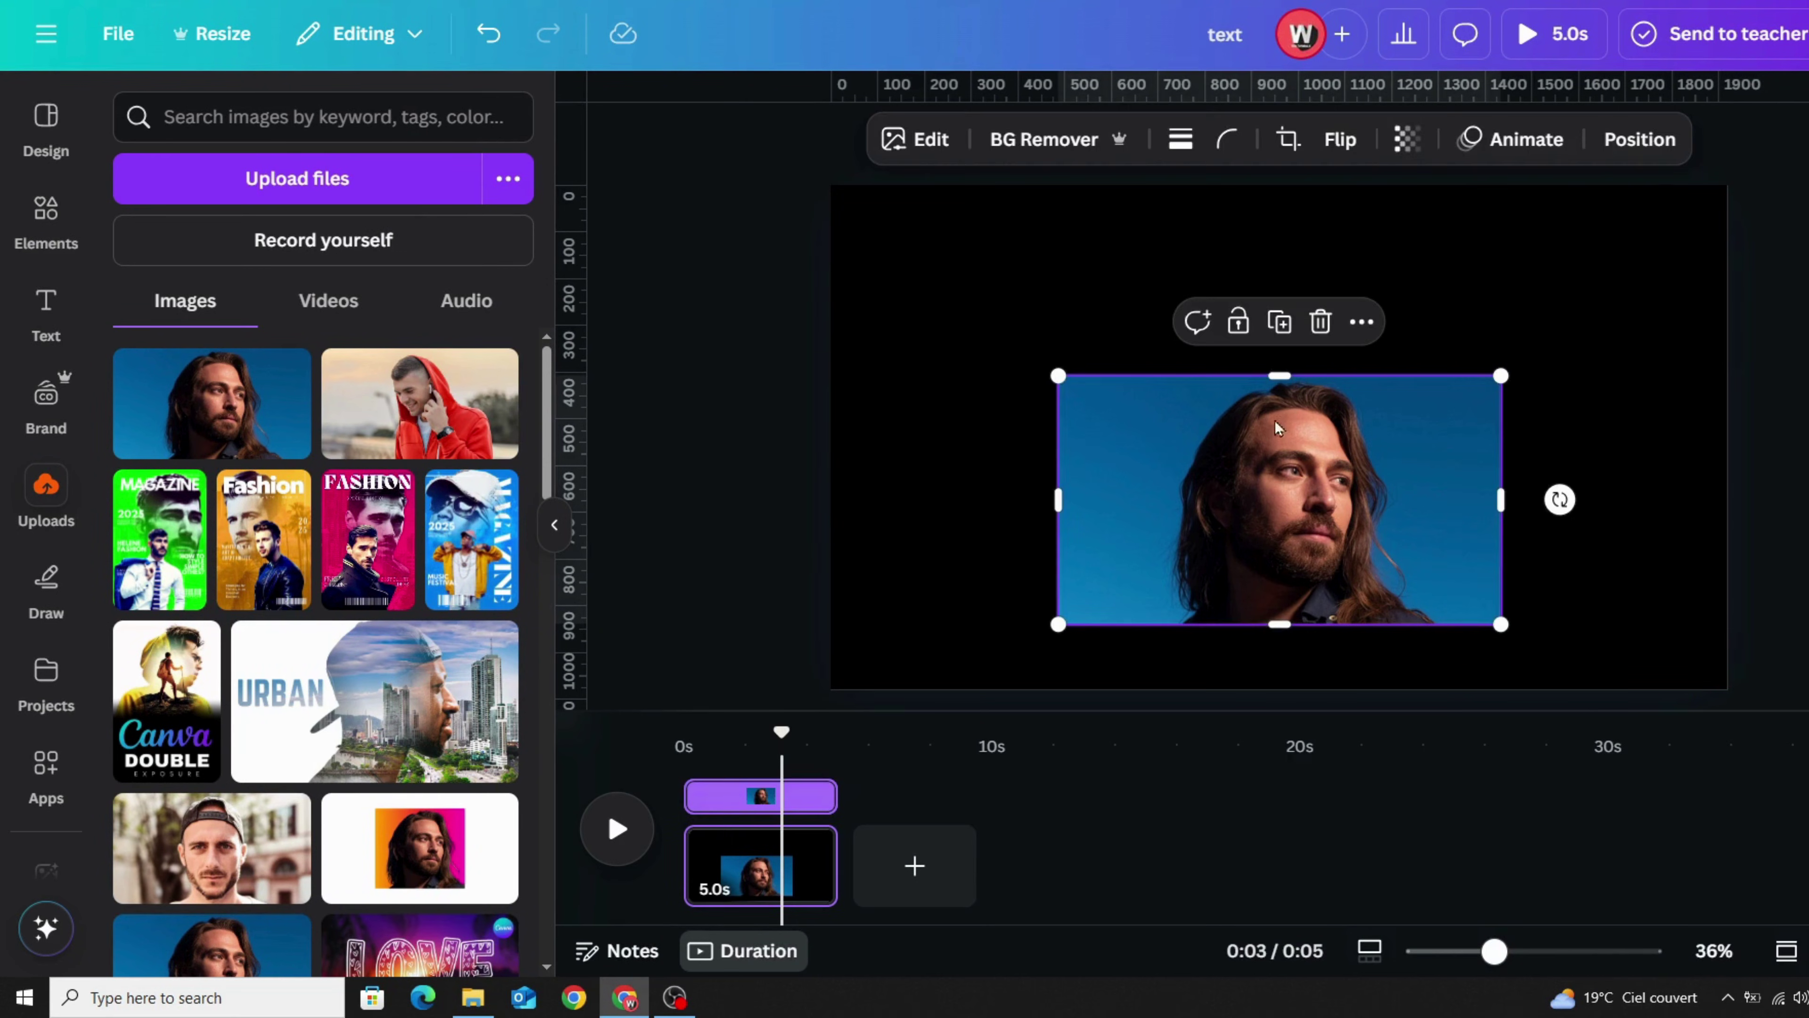
pyautogui.click(1181, 140)
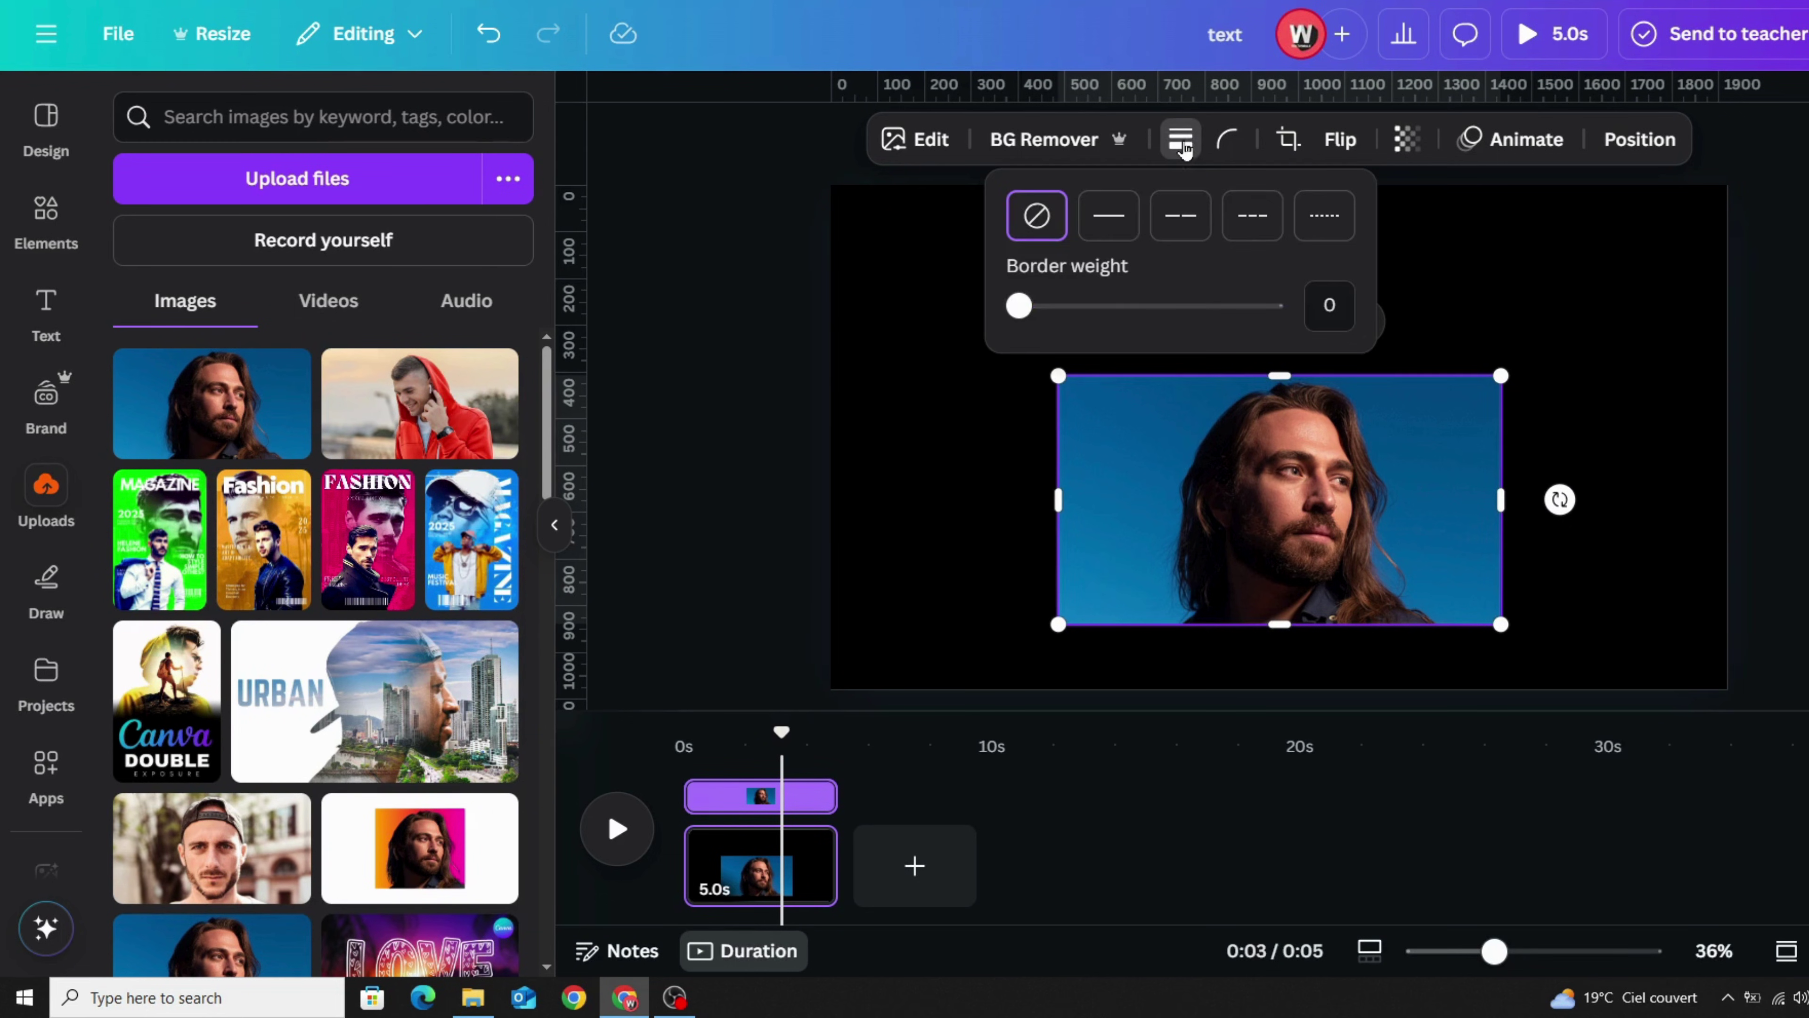
pyautogui.moveTo(1042, 316); pyautogui.dragTo(1084, 306)
pyautogui.click(1156, 139)
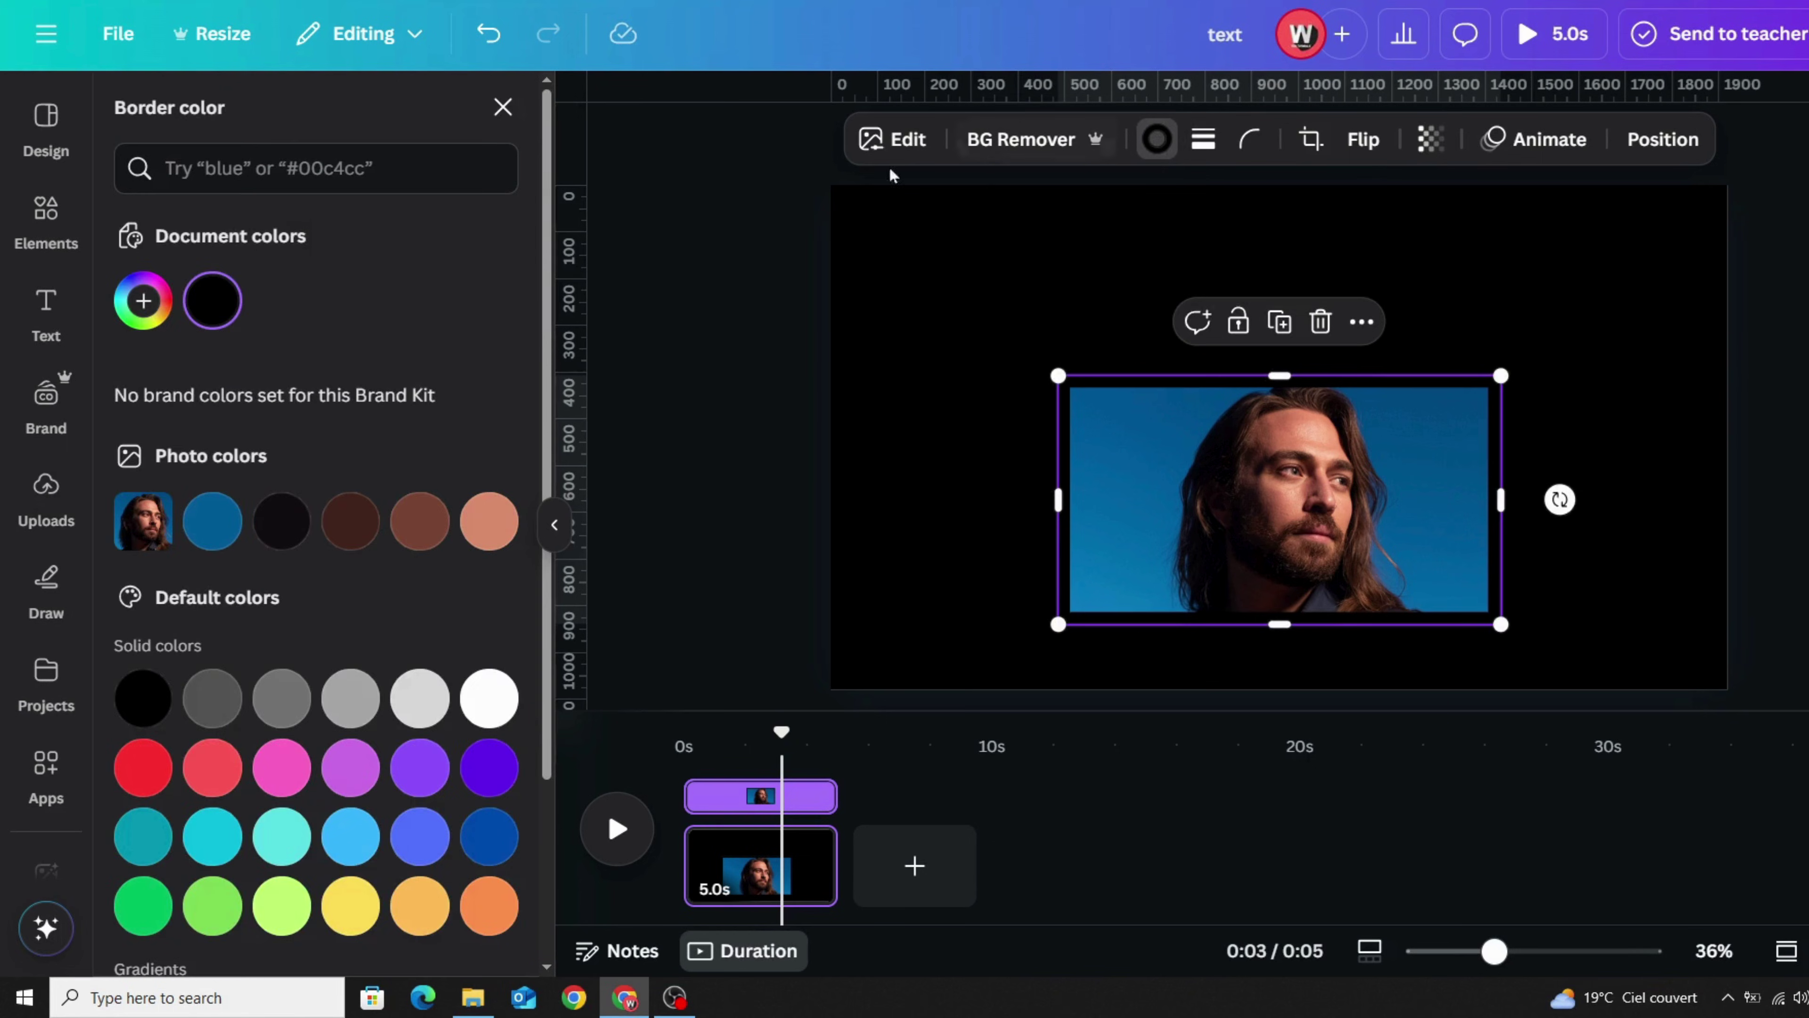
pyautogui.click(488, 698)
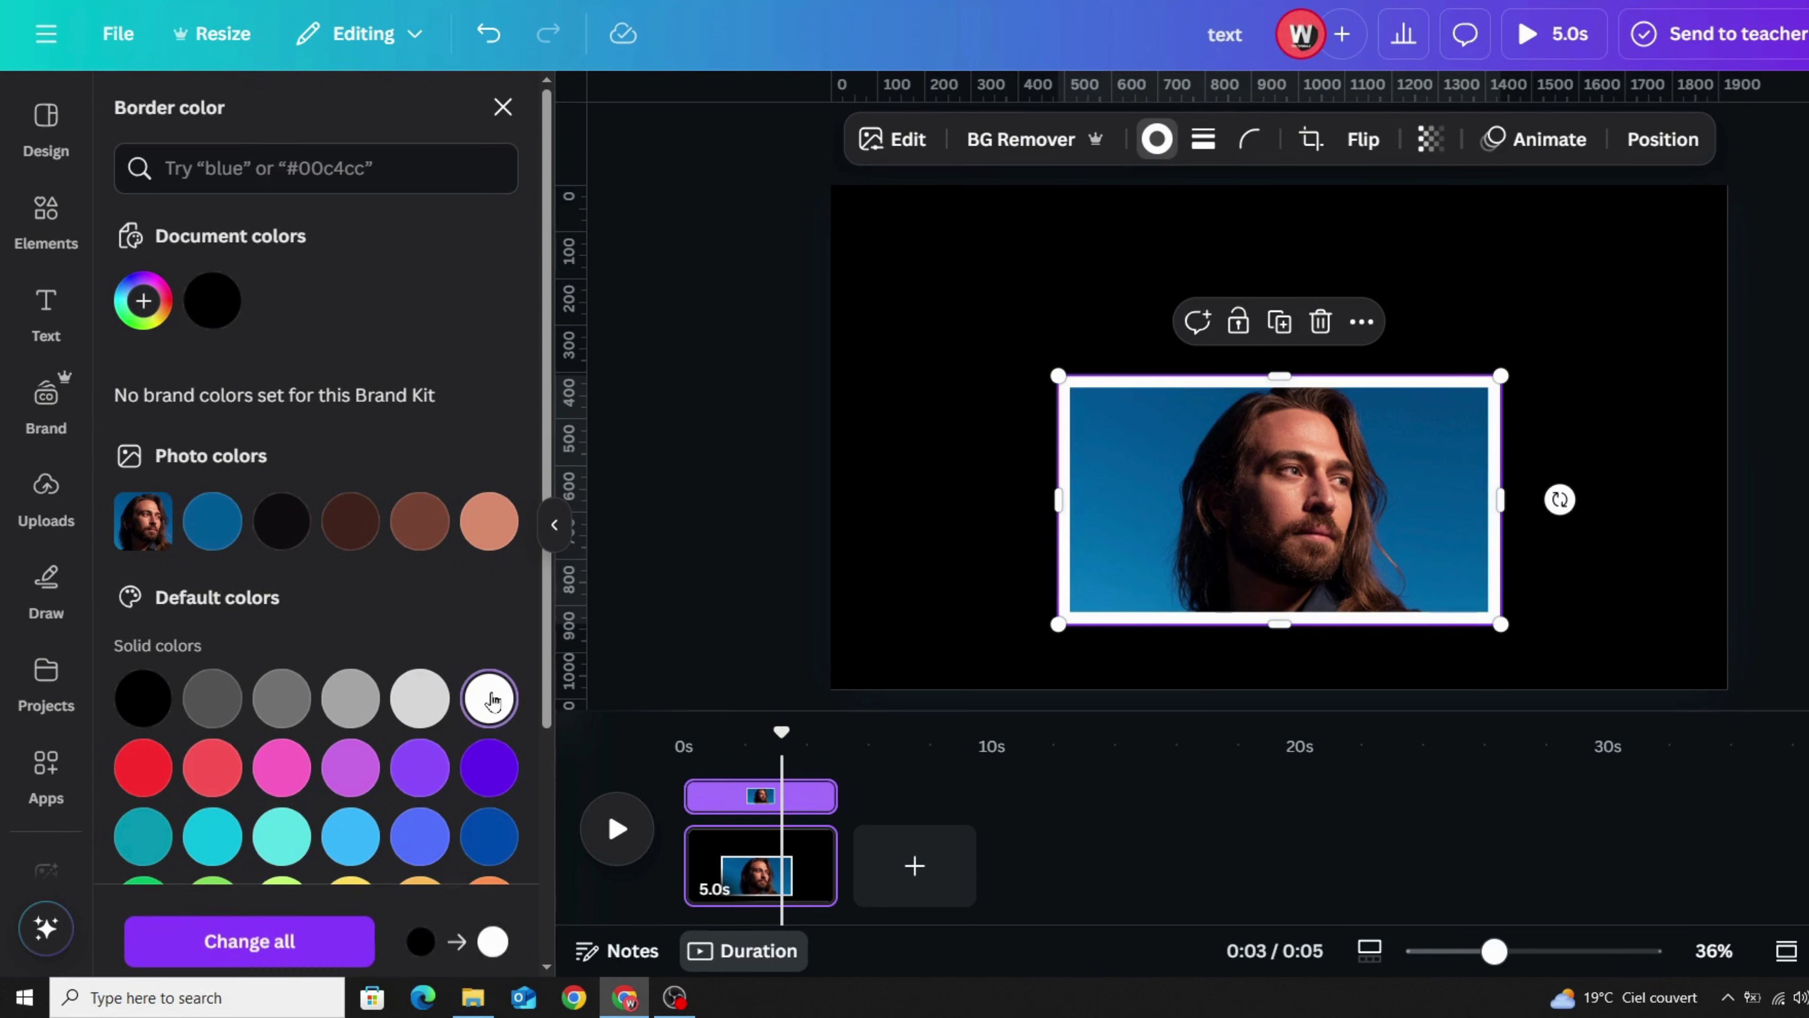
# Step: Thicken the white border to 35, then remove the border entirely
pyautogui.click(1203, 139)
pyautogui.moveTo(1108, 310); pyautogui.dragTo(1005, 299)
pyautogui.click(1007, 372)
pyautogui.click(1211, 483)
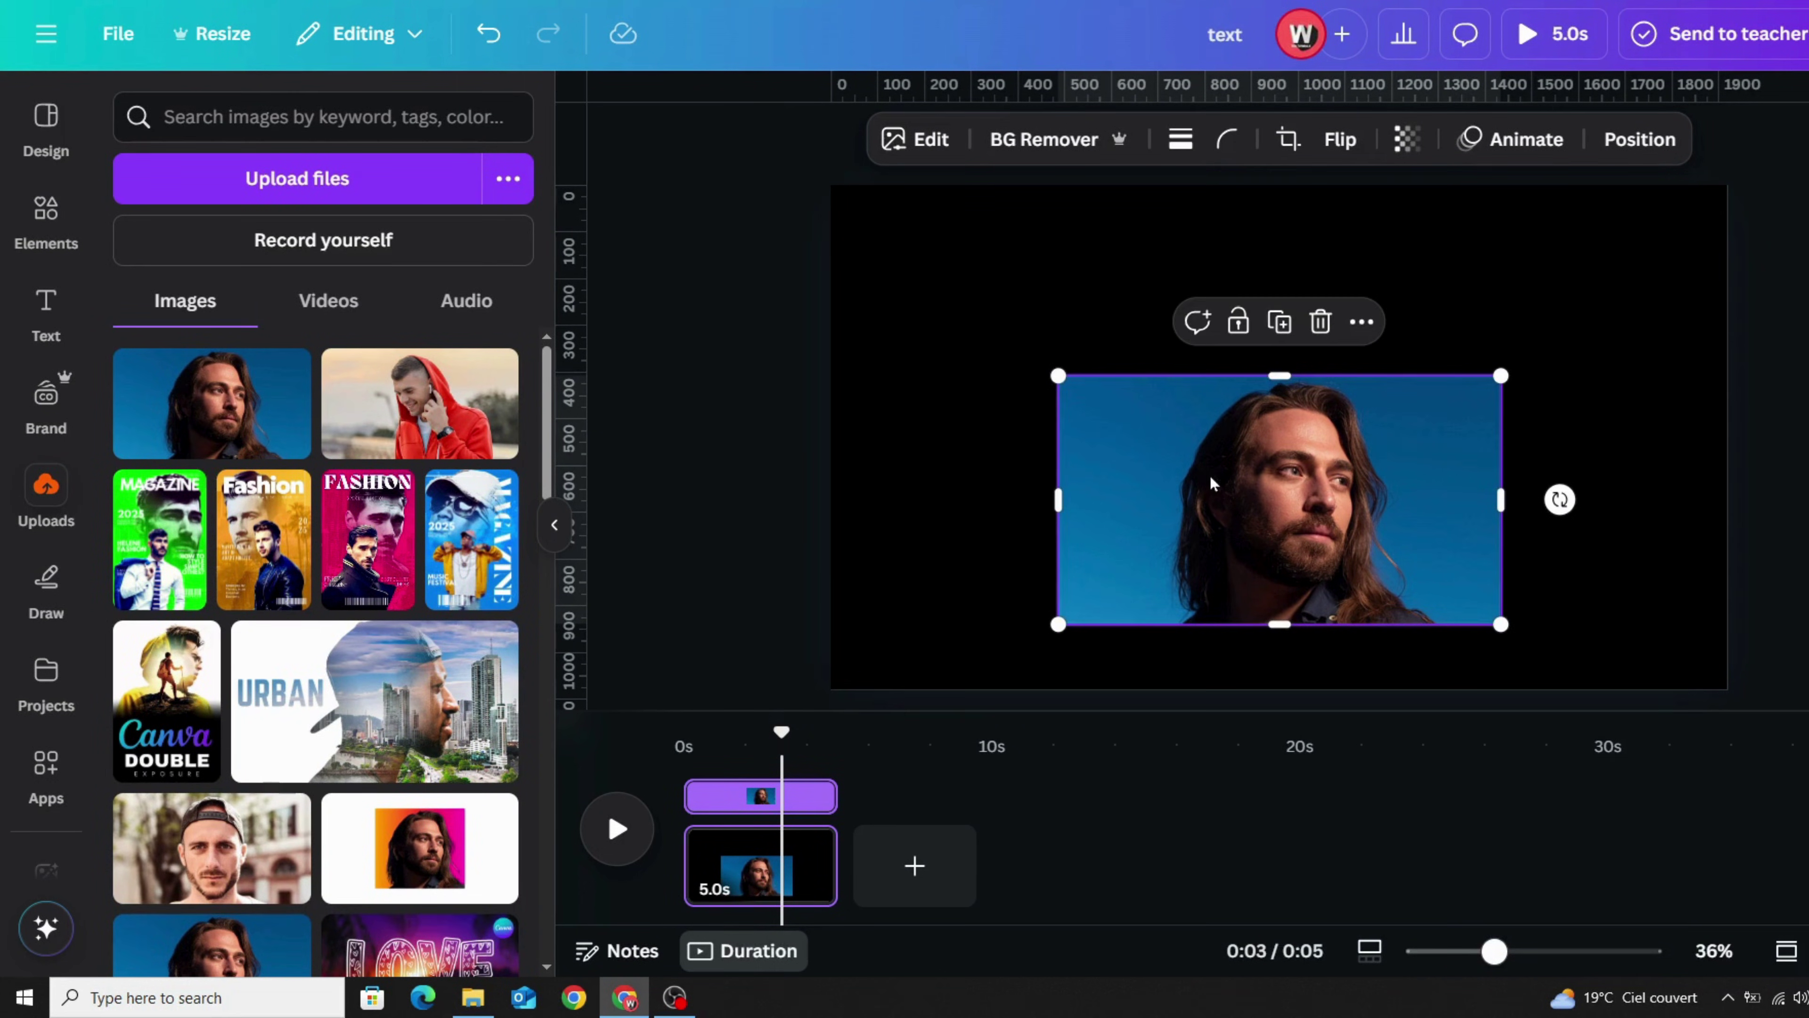
# Step: Add an Outline shadow effect in #FFFFFF white to the portrait photo
pyautogui.click(934, 138)
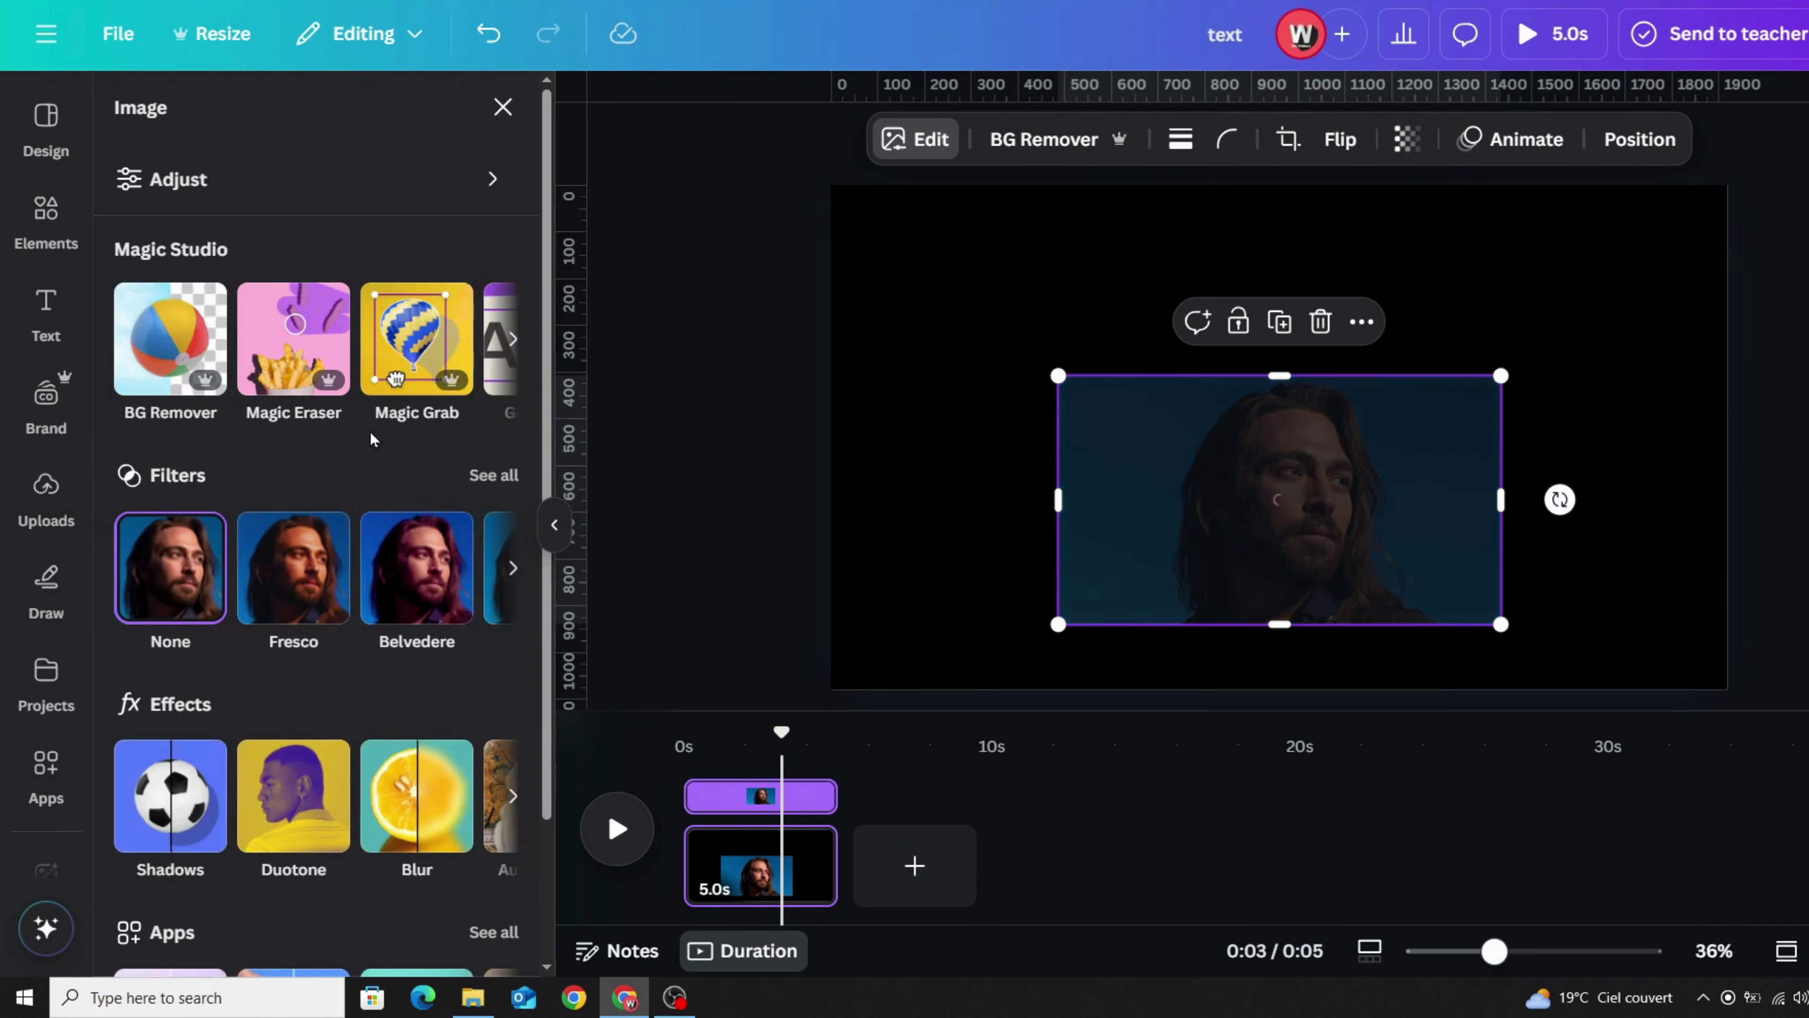
pyautogui.scroll(-2, 179, 634)
pyautogui.click(180, 634)
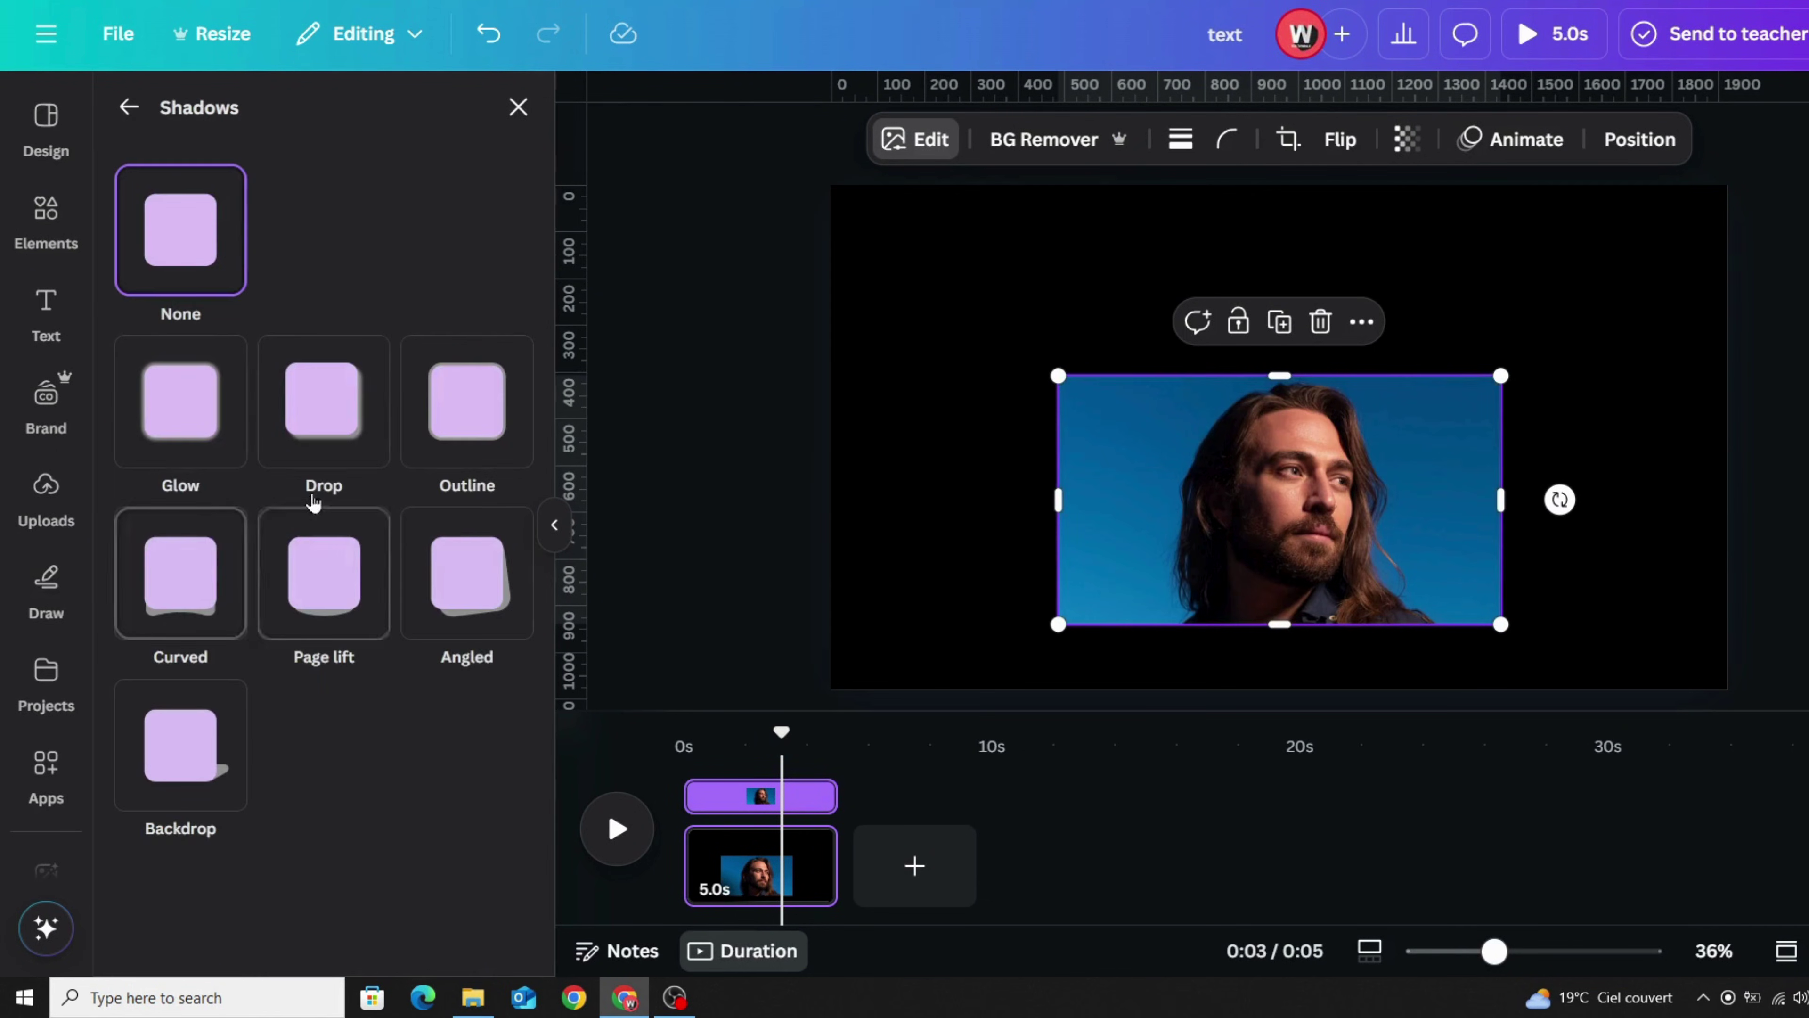
pyautogui.click(461, 412)
pyautogui.scroll(-2, 461, 840)
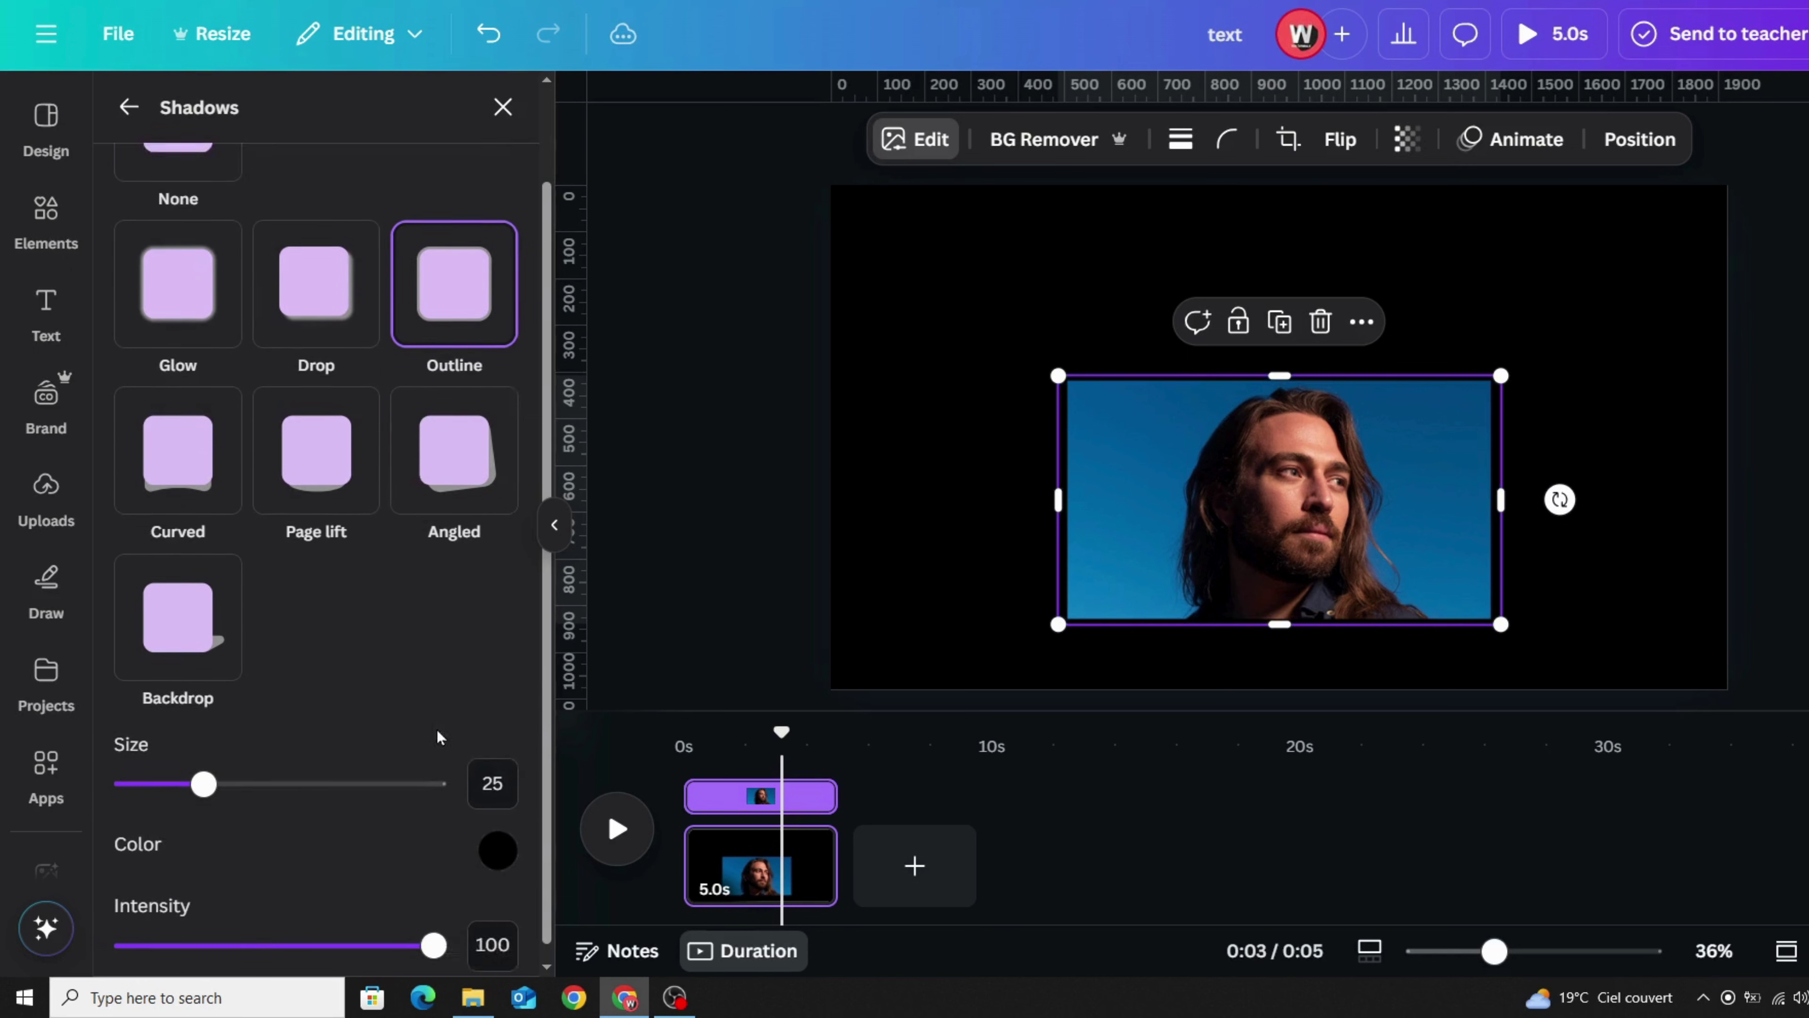
pyautogui.click(497, 834)
pyautogui.click(502, 557)
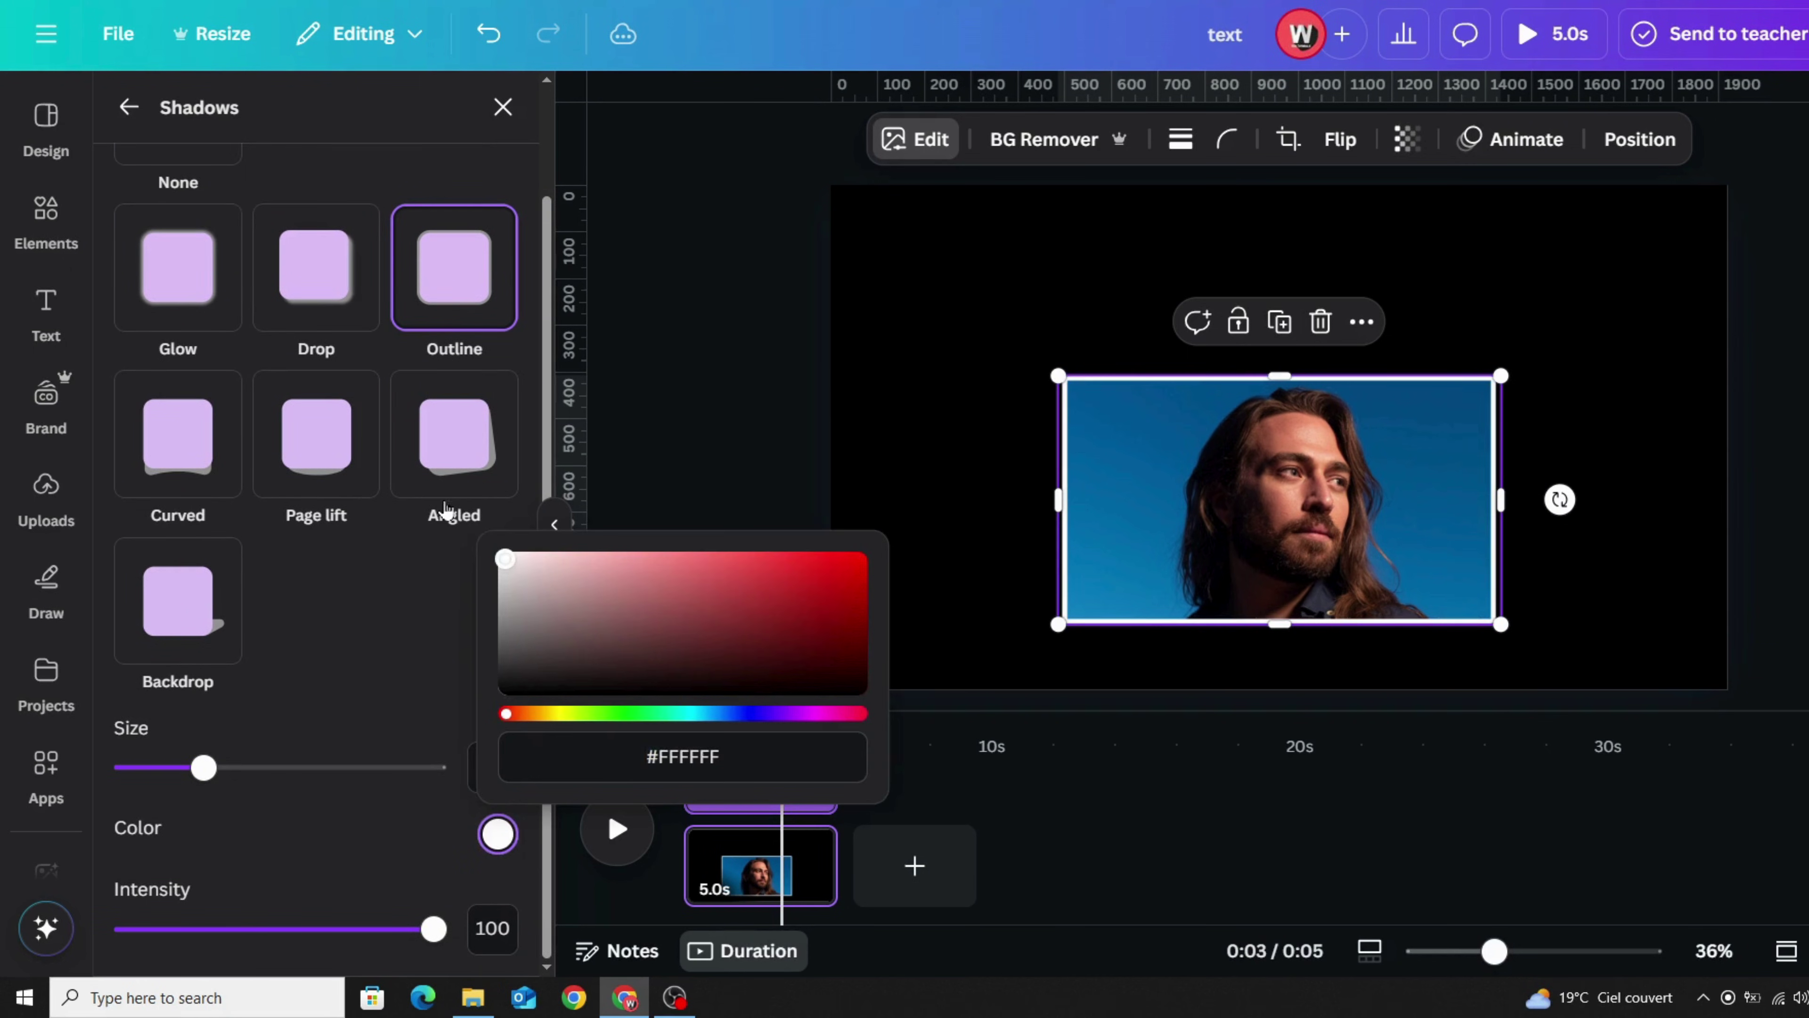
# Step: Enlarge the photo toward the upper left and set the white outline size to 49
pyautogui.moveTo(214, 771); pyautogui.dragTo(327, 769)
pyautogui.moveTo(1059, 375); pyautogui.dragTo(961, 321)
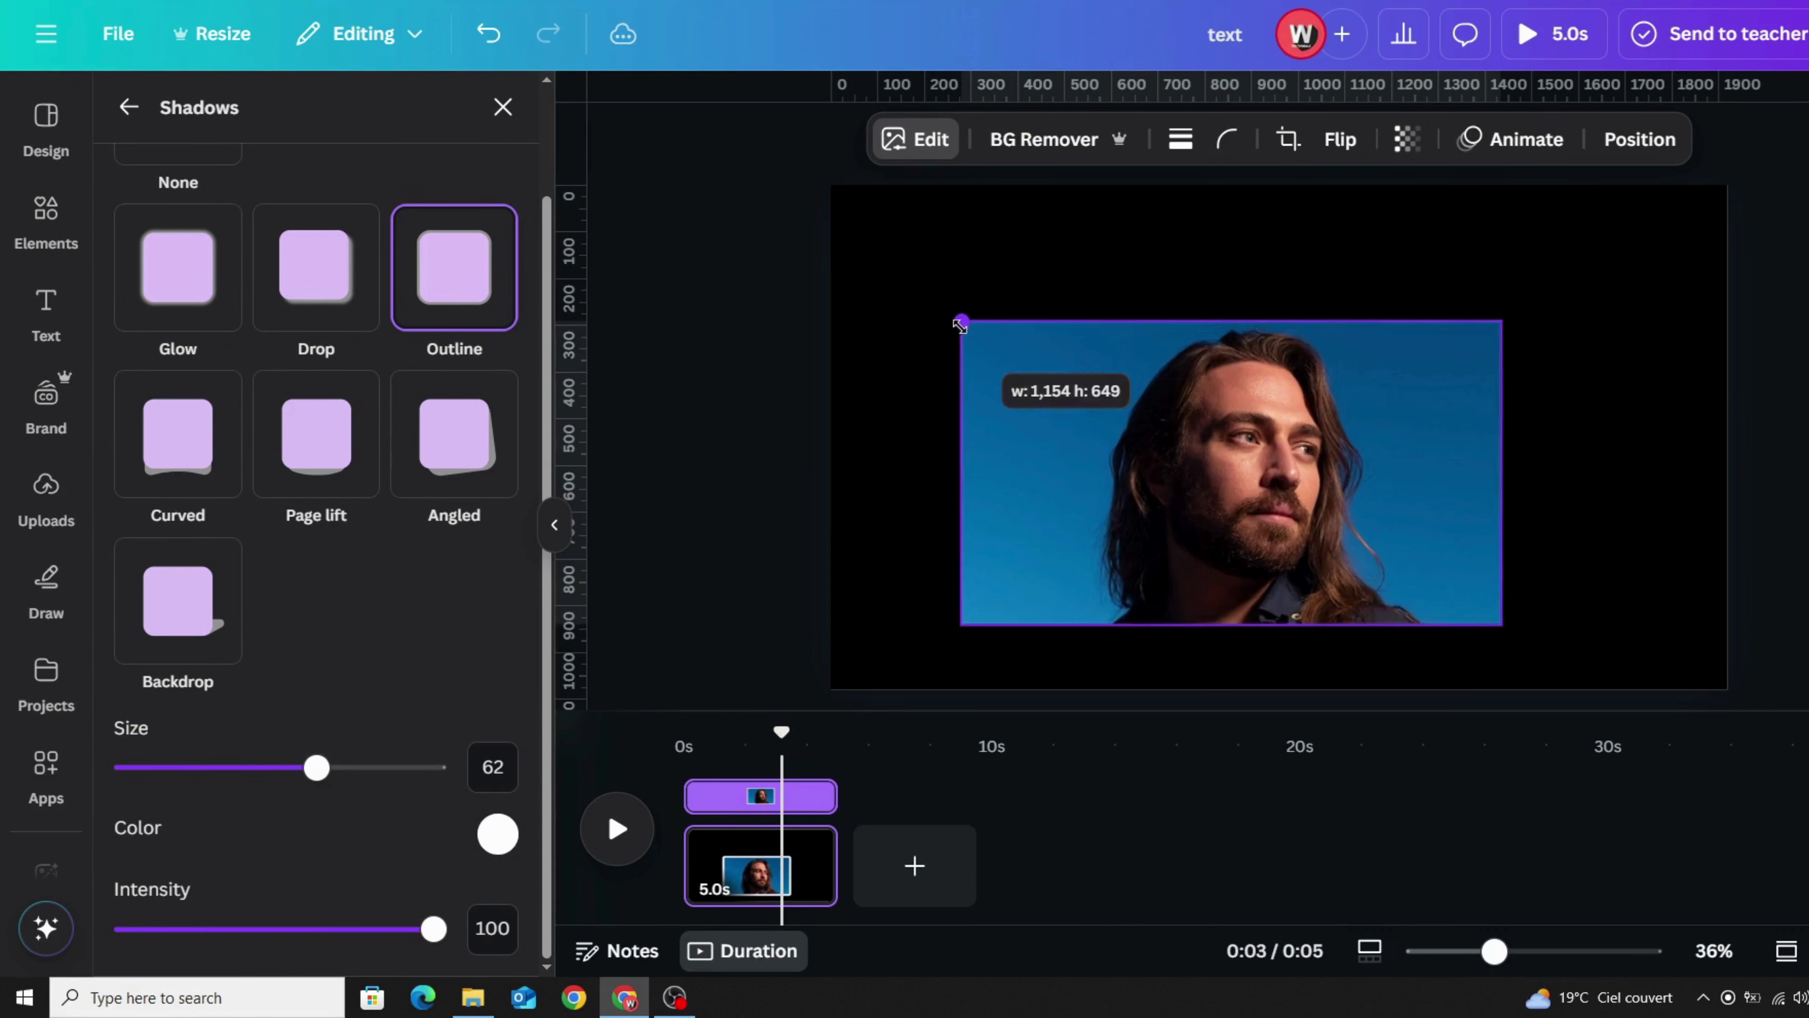
pyautogui.moveTo(316, 767); pyautogui.dragTo(275, 768)
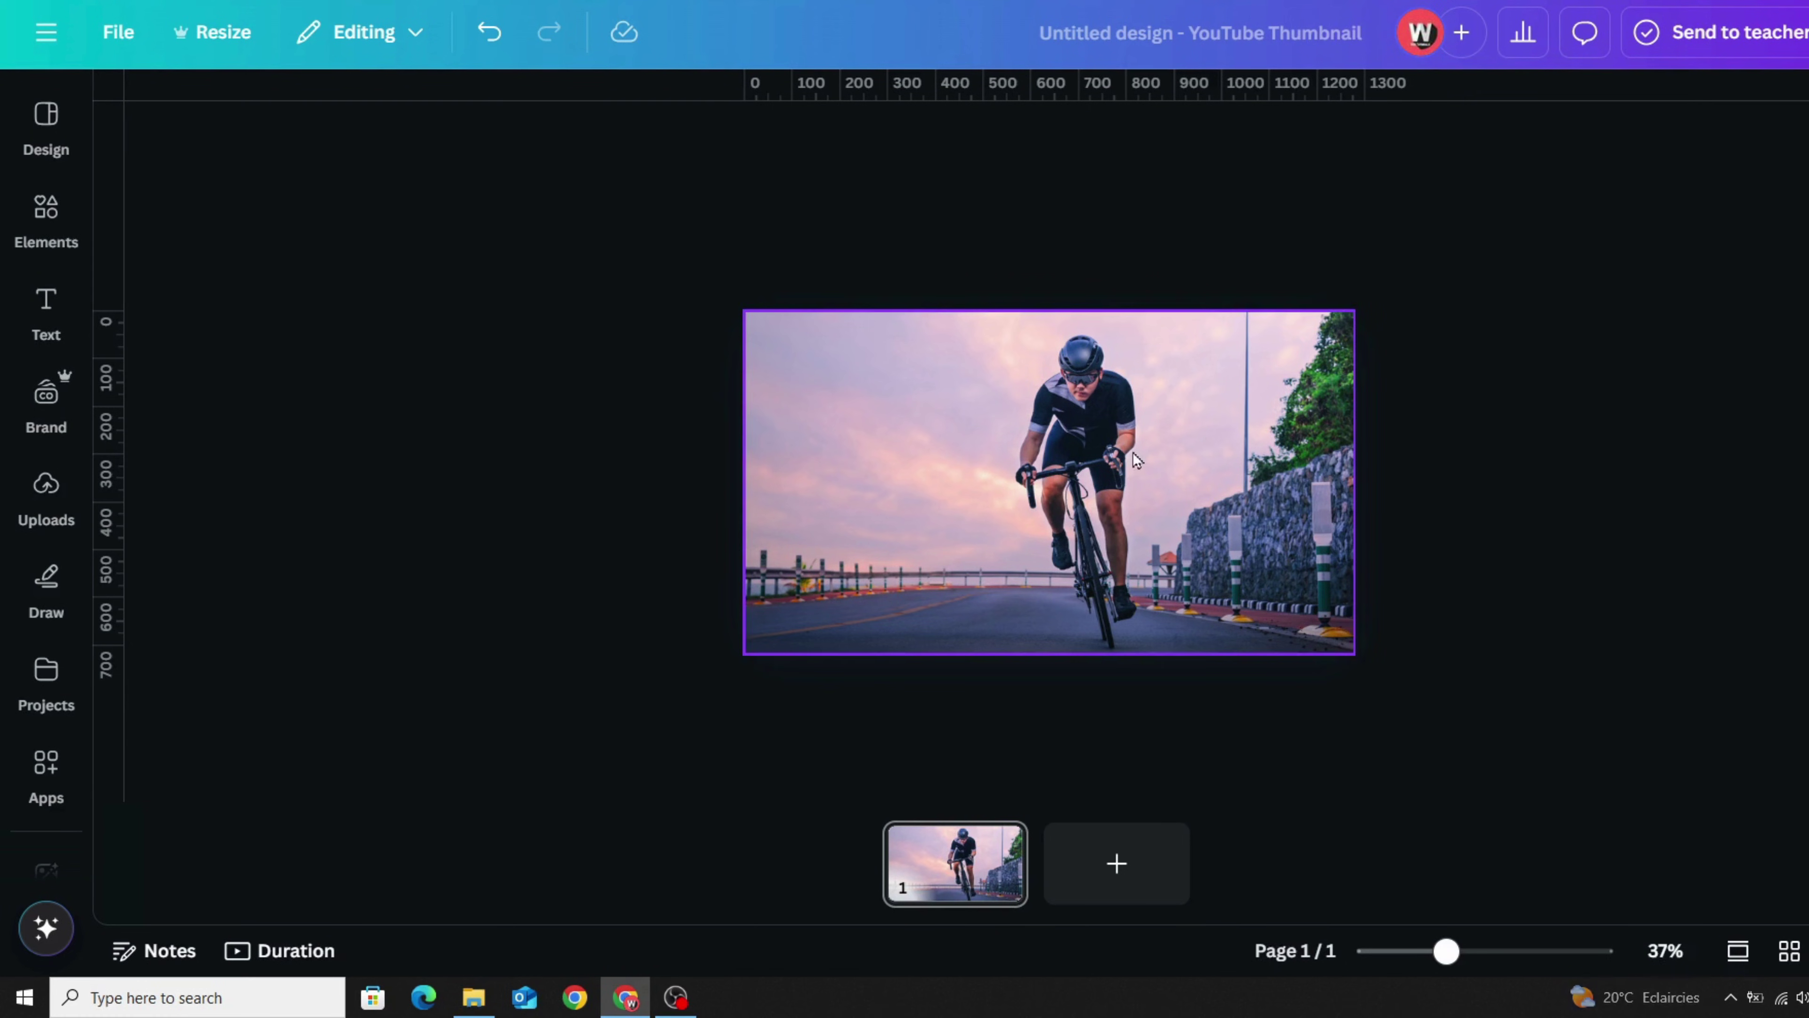
# Step: Add a heading reading CYCLING and set it in League Spartan
pyautogui.click(25, 330)
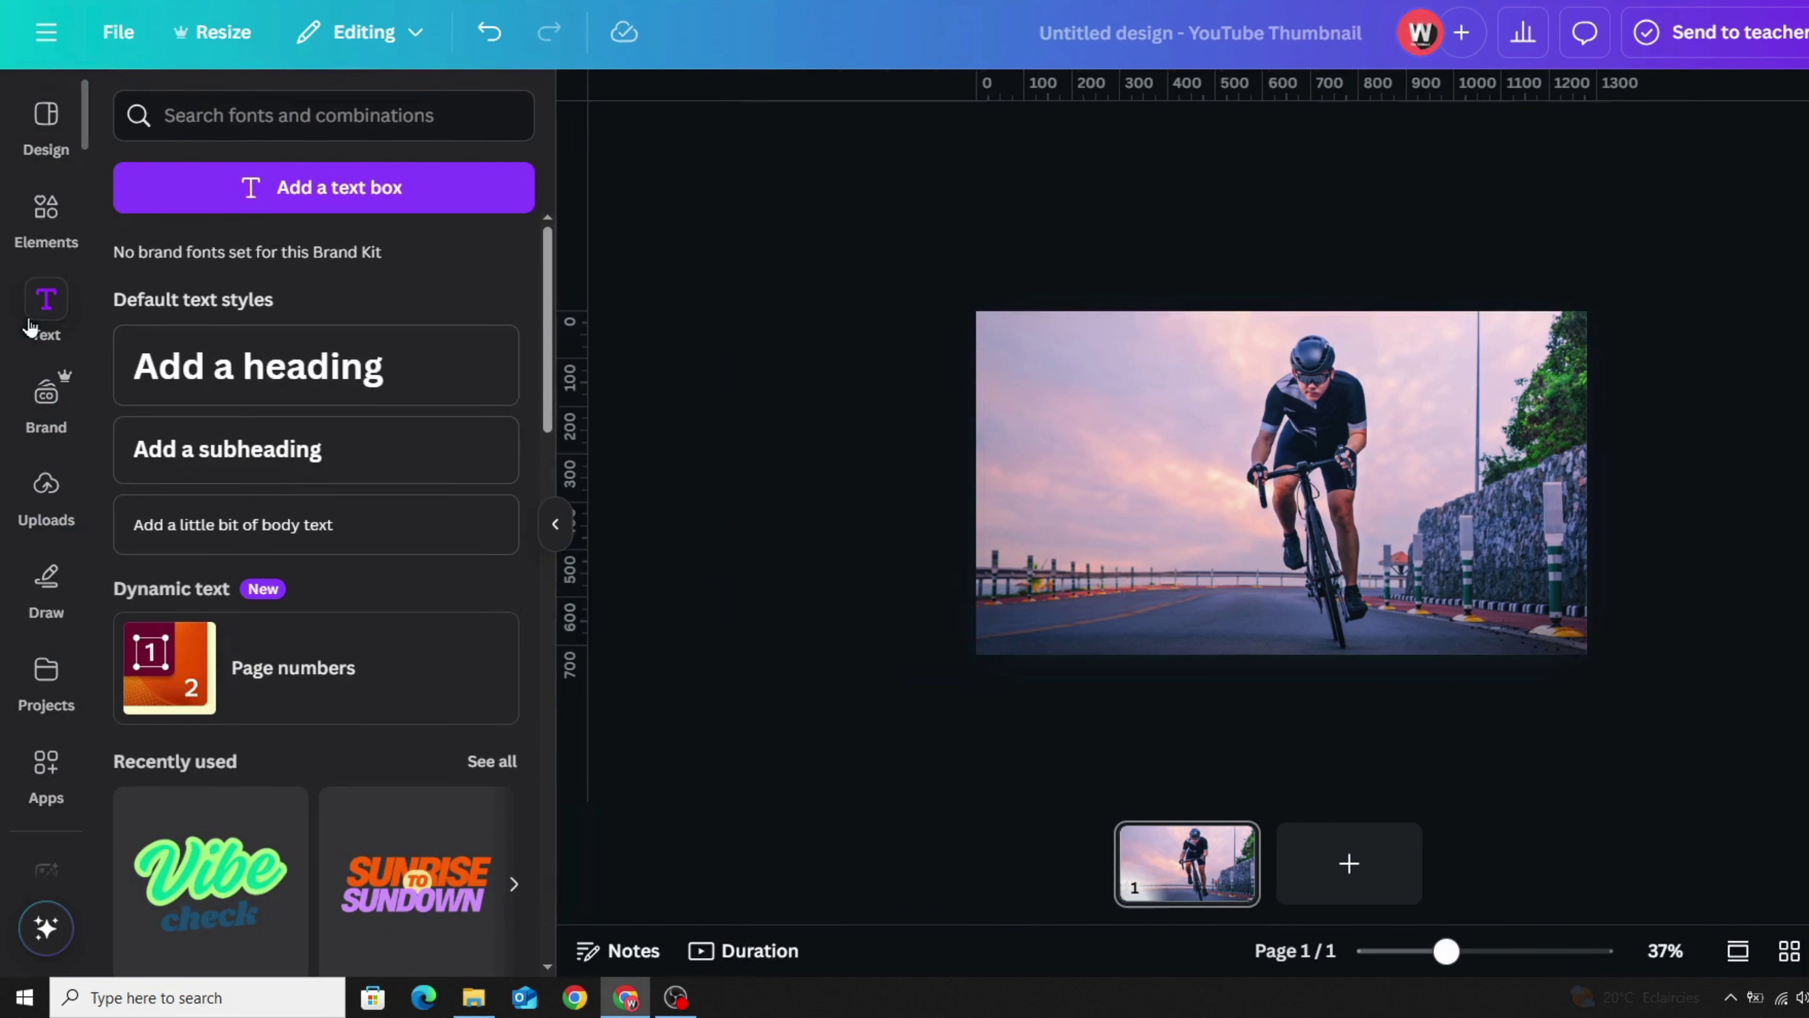
pyautogui.click(255, 365)
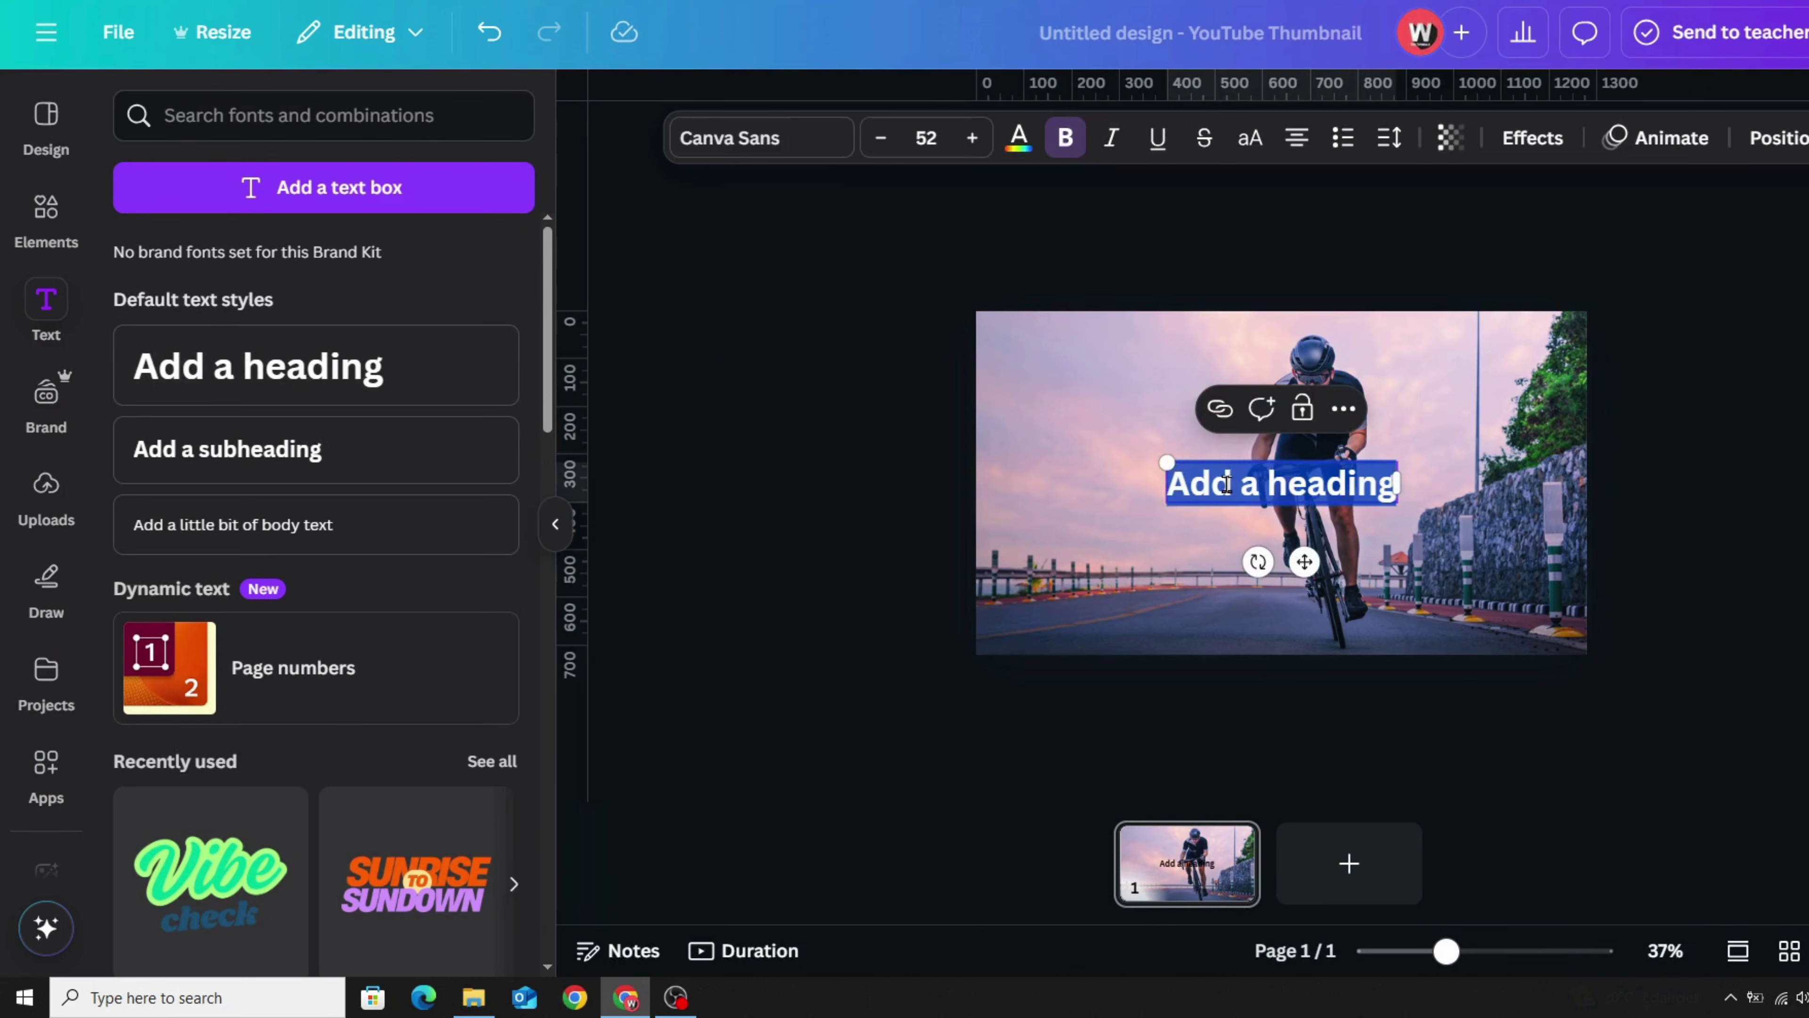
pyautogui.write('CYCLI')
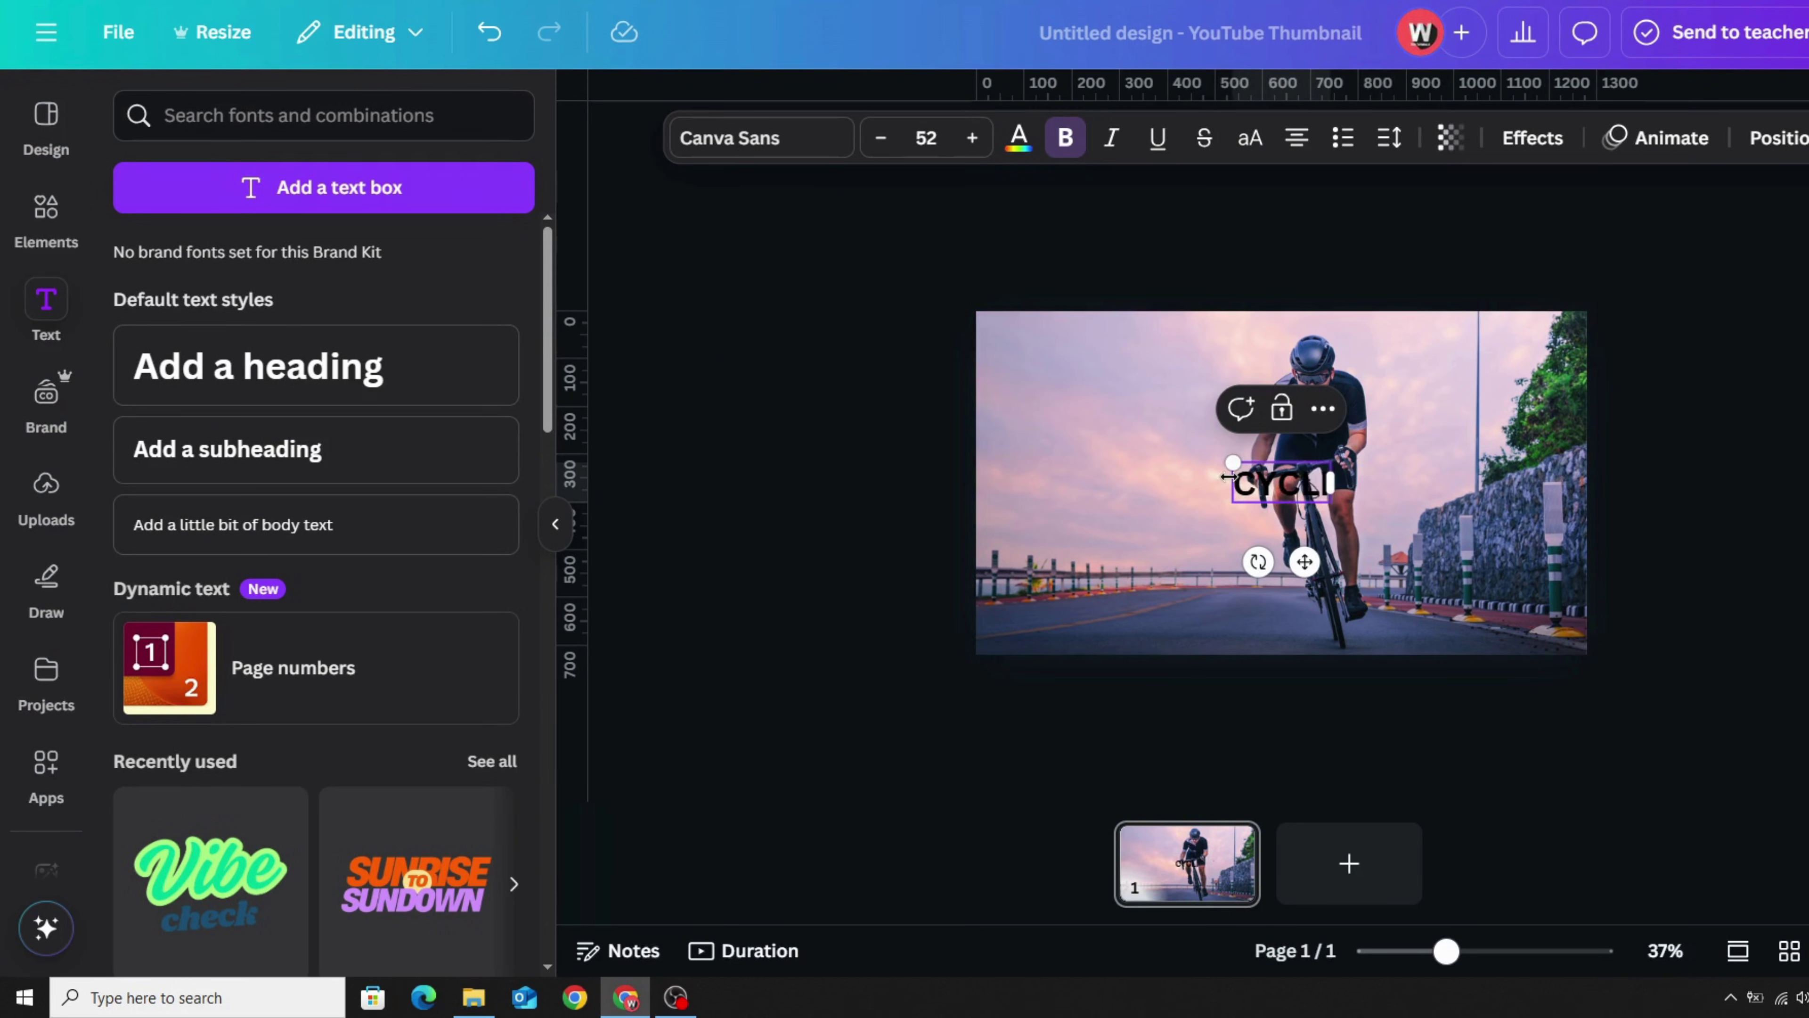
pyautogui.write('NG')
pyautogui.click(738, 150)
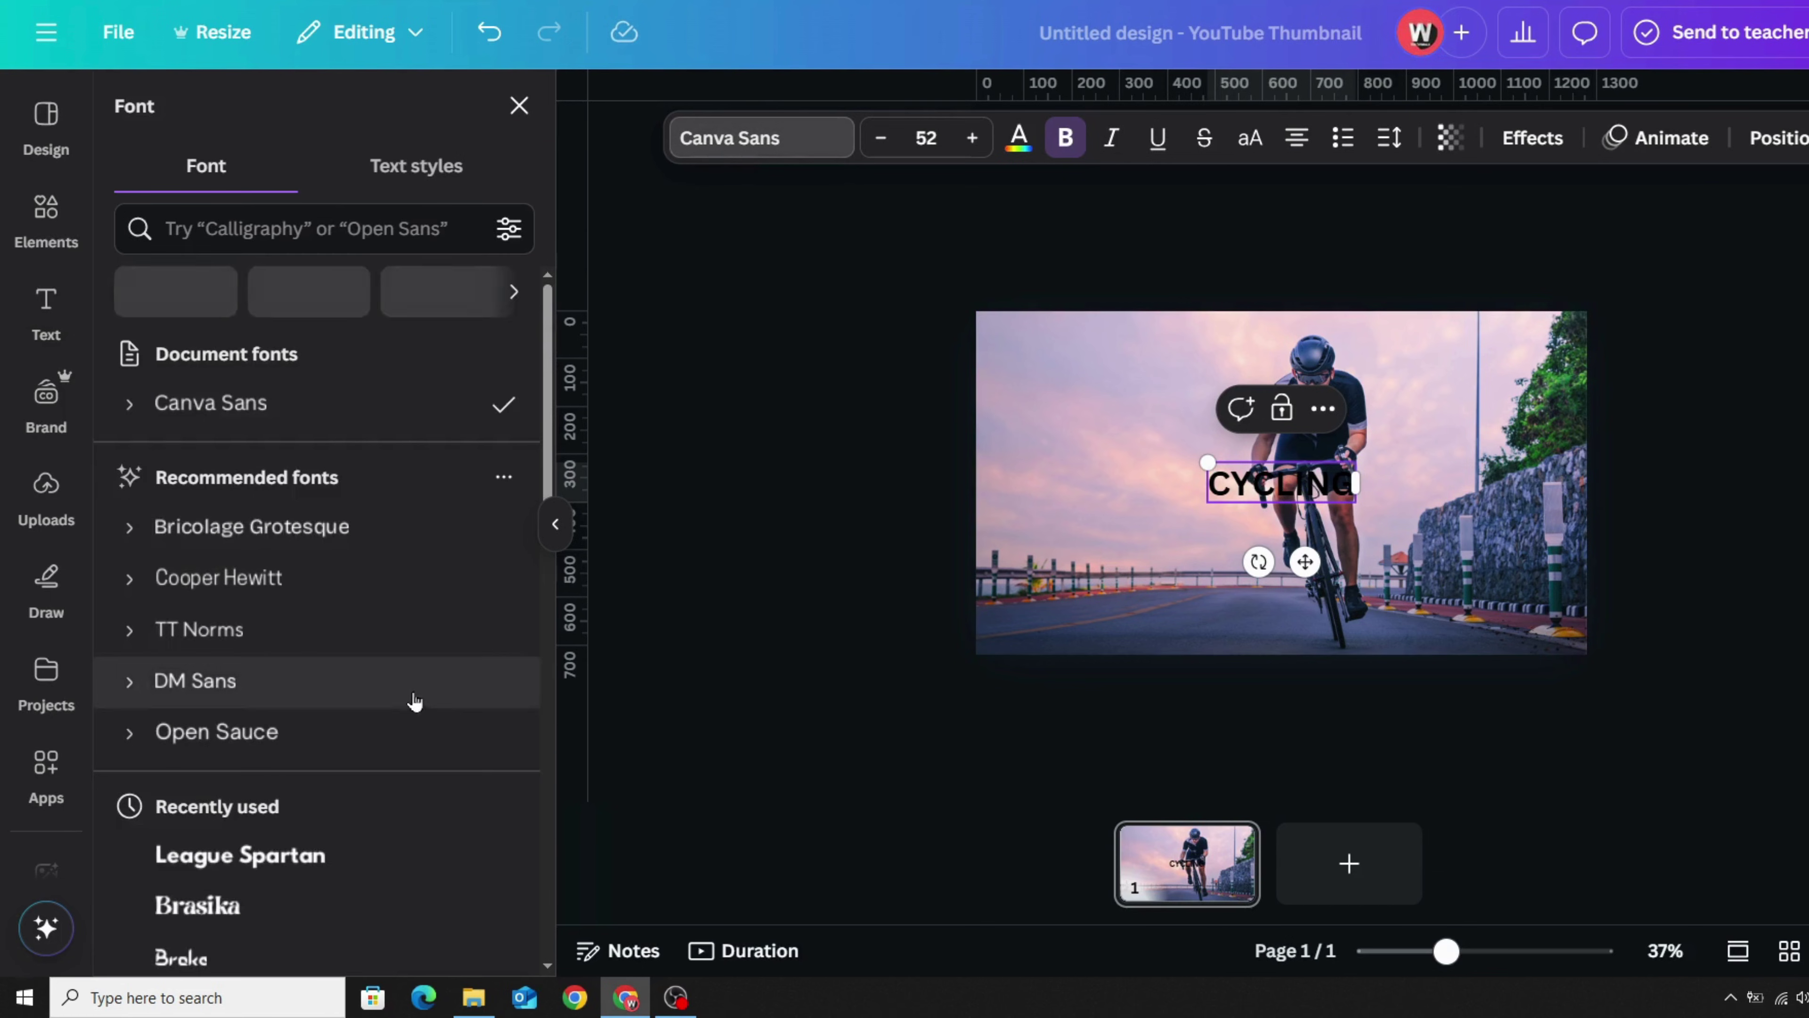
pyautogui.scroll(-3, 414, 702)
pyautogui.click(384, 663)
# Step: Make CYCLING white, enlarge it to size 182 and move it higher on the photo
pyautogui.moveTo(1197, 462); pyautogui.dragTo(989, 409)
pyautogui.click(1019, 136)
pyautogui.click(288, 300)
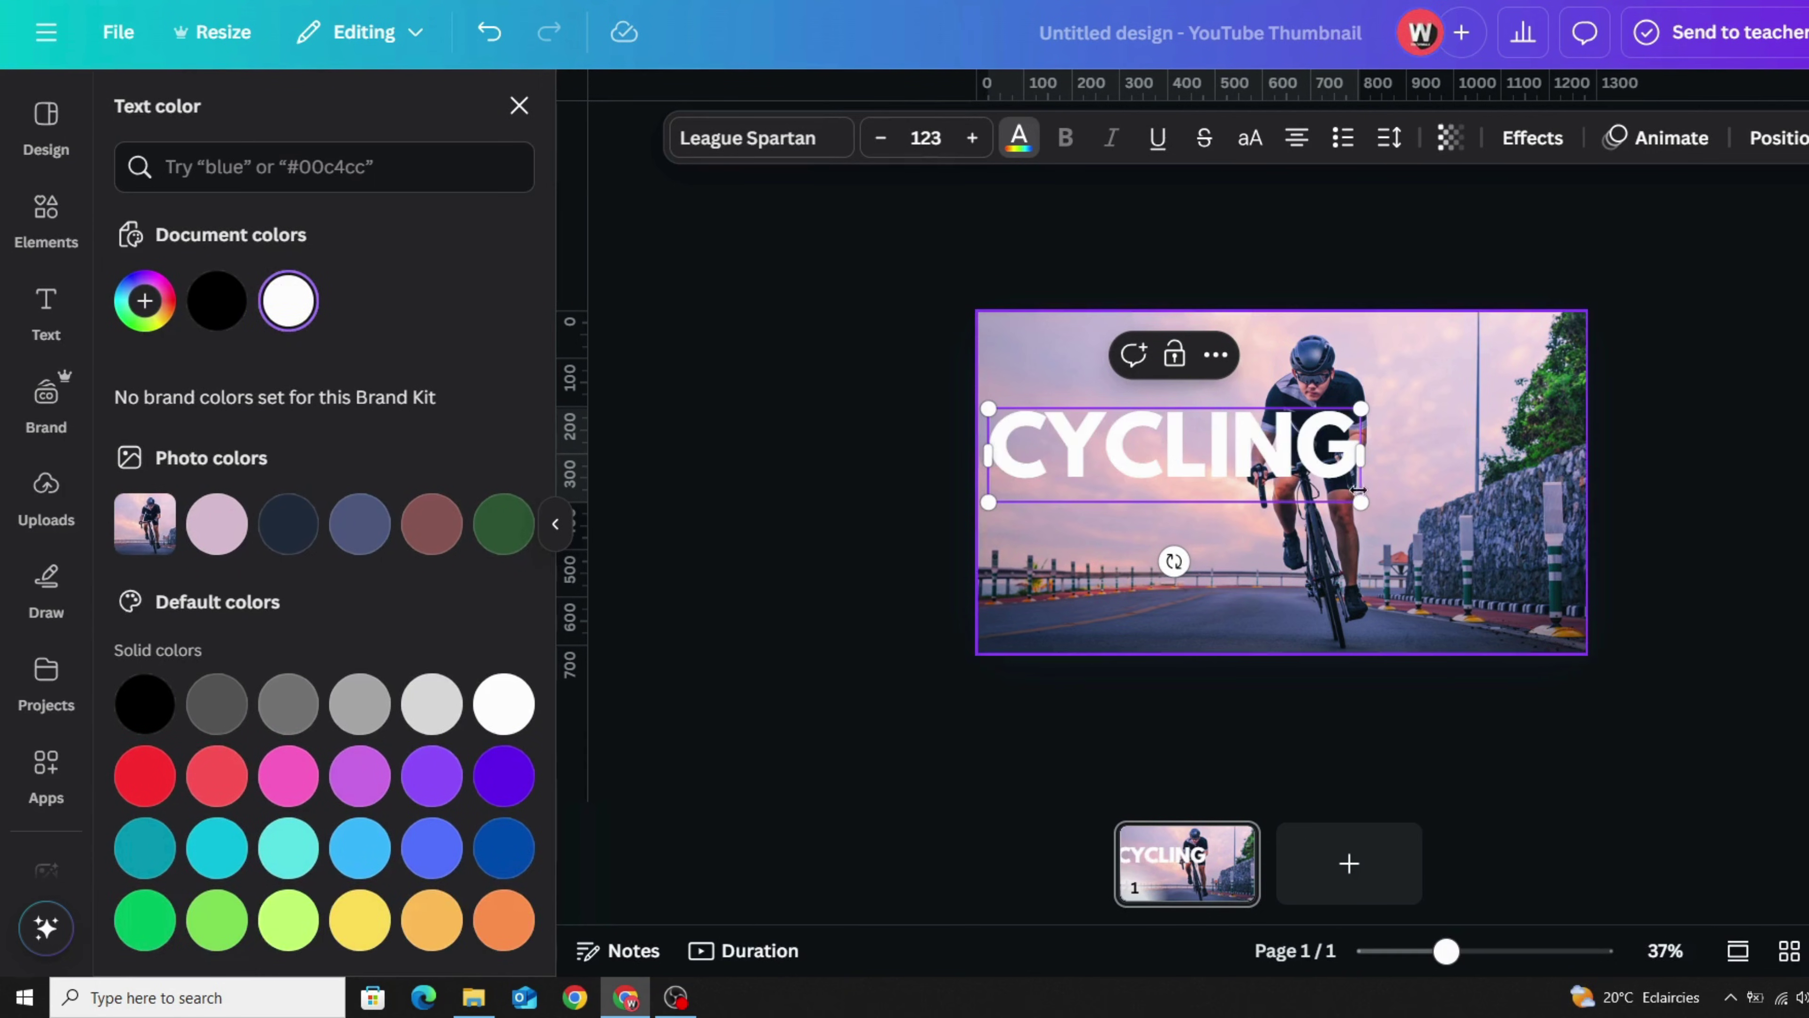
pyautogui.moveTo(1359, 499); pyautogui.dragTo(1540, 549)
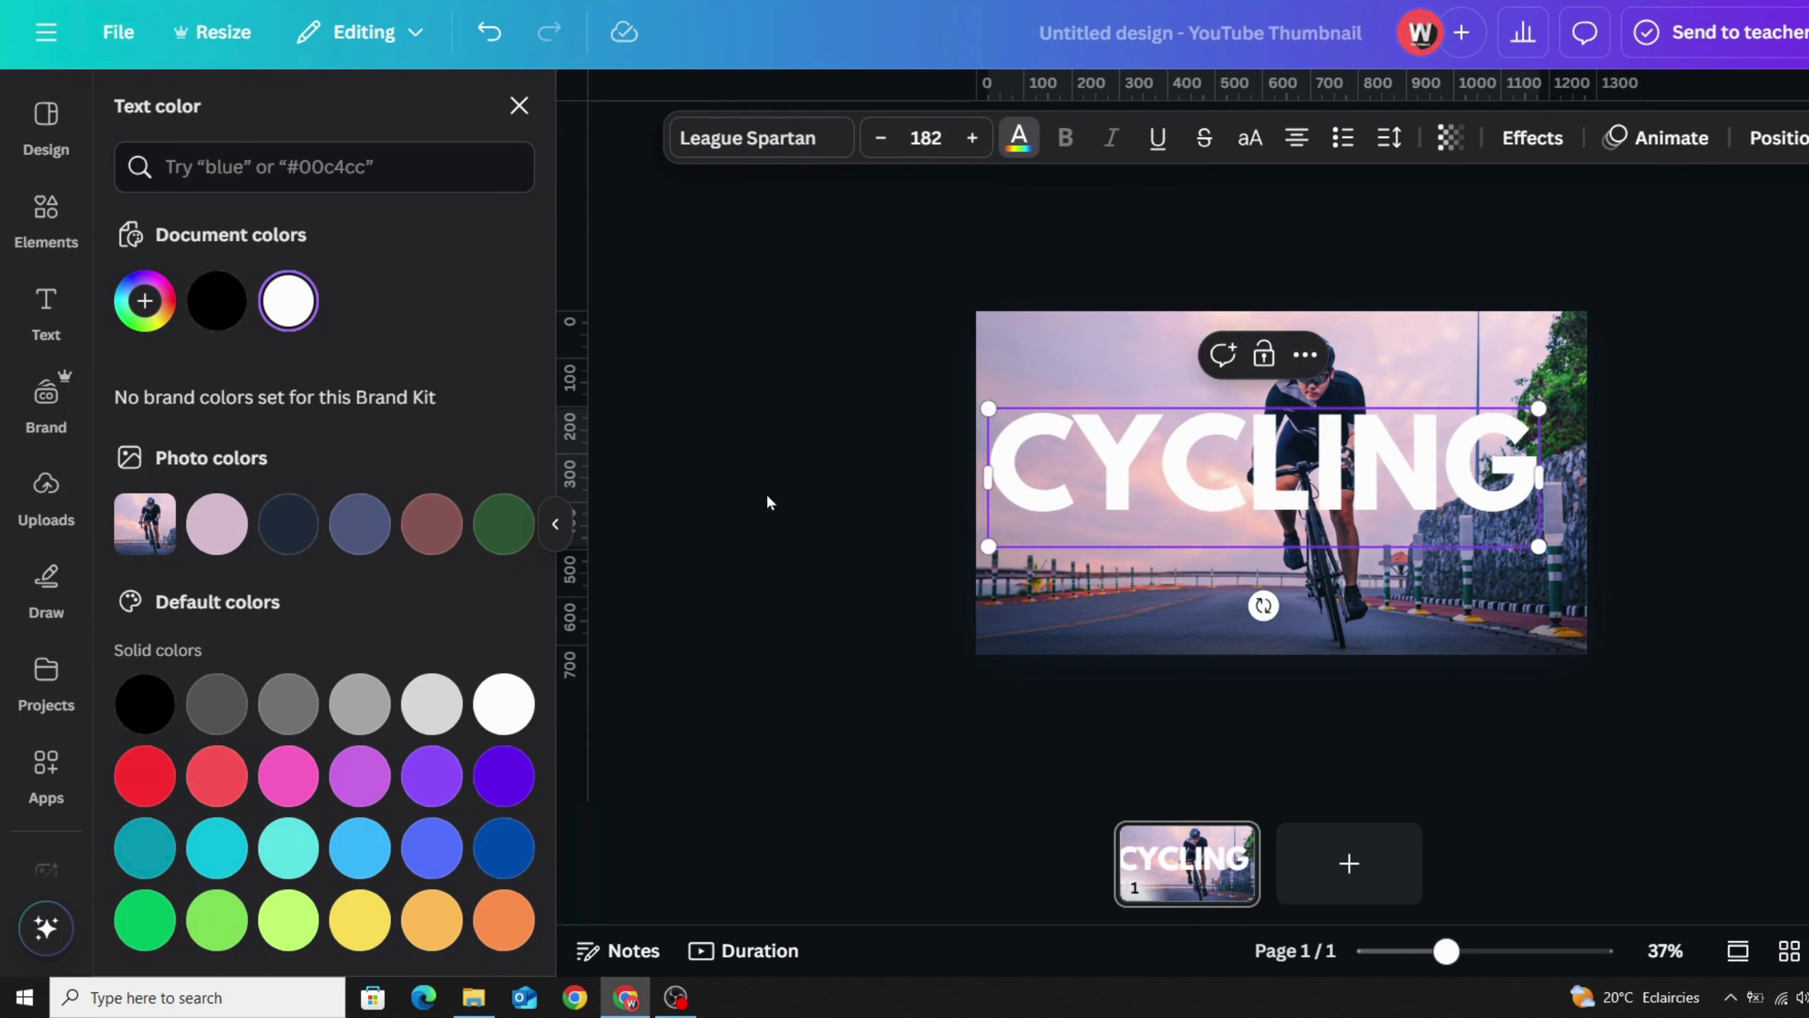
pyautogui.click(768, 502)
pyautogui.click(1132, 484)
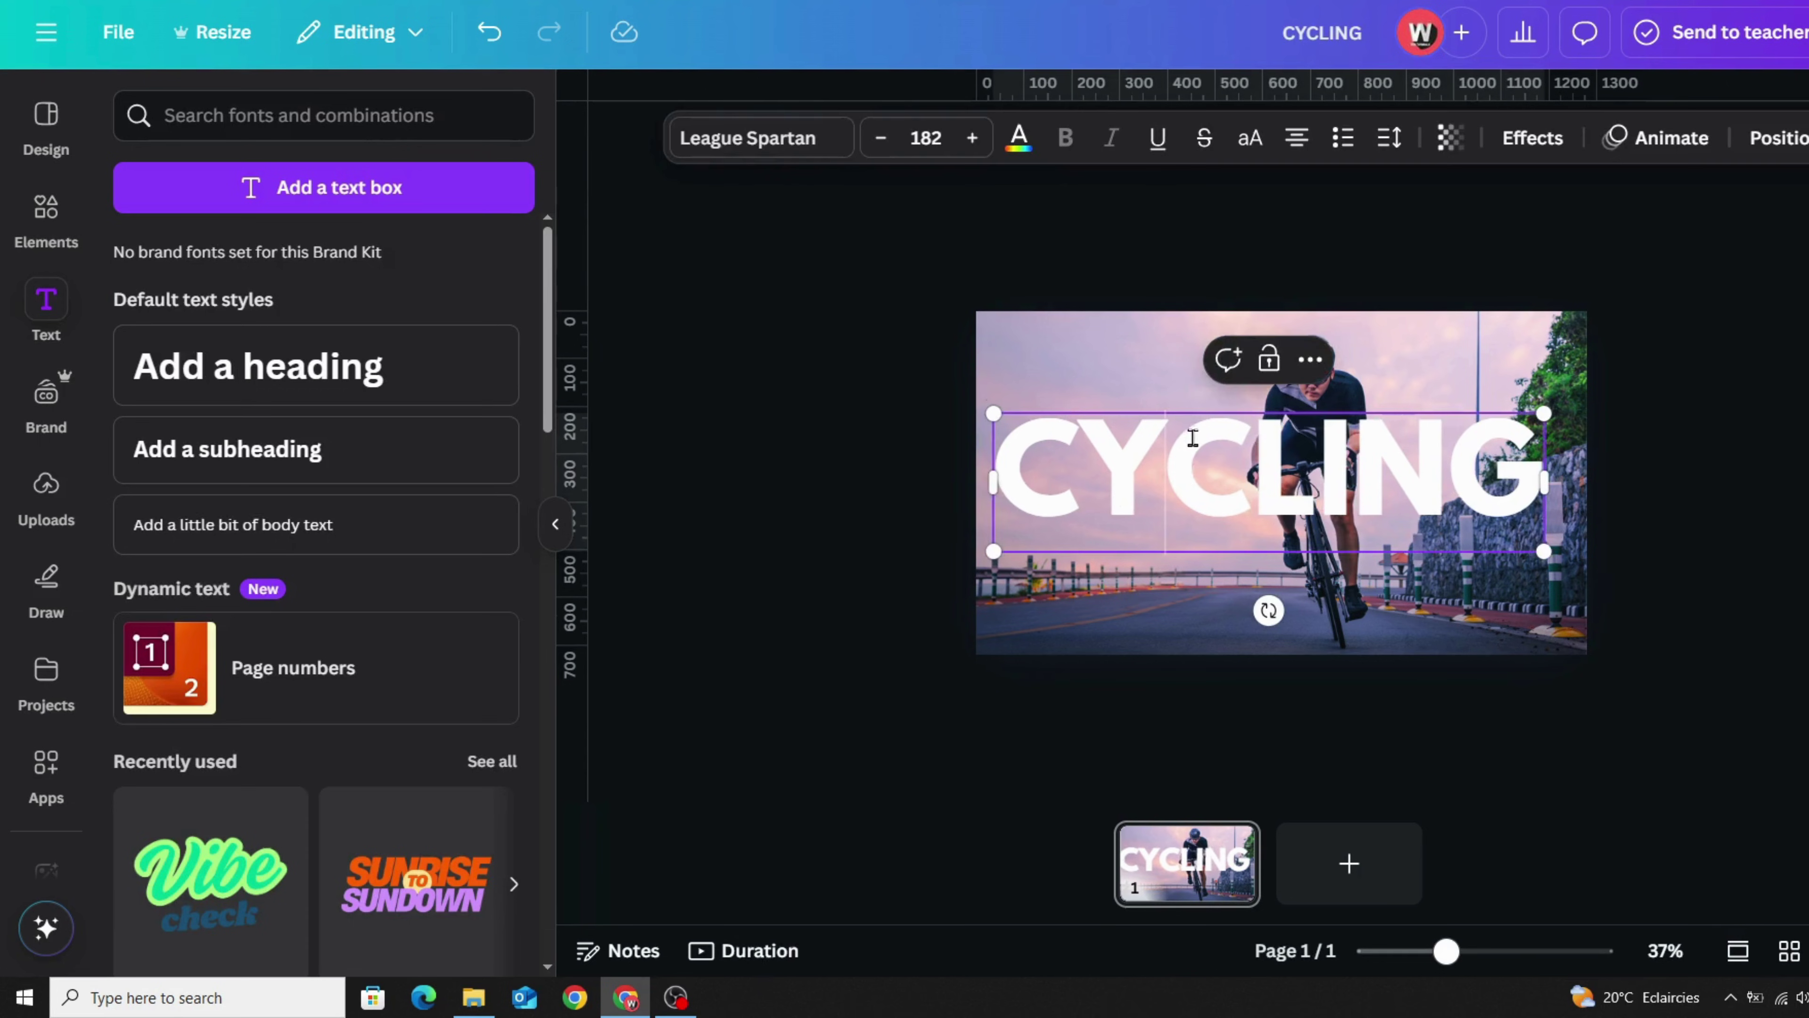
pyautogui.moveTo(1115, 477); pyautogui.dragTo(1129, 436)
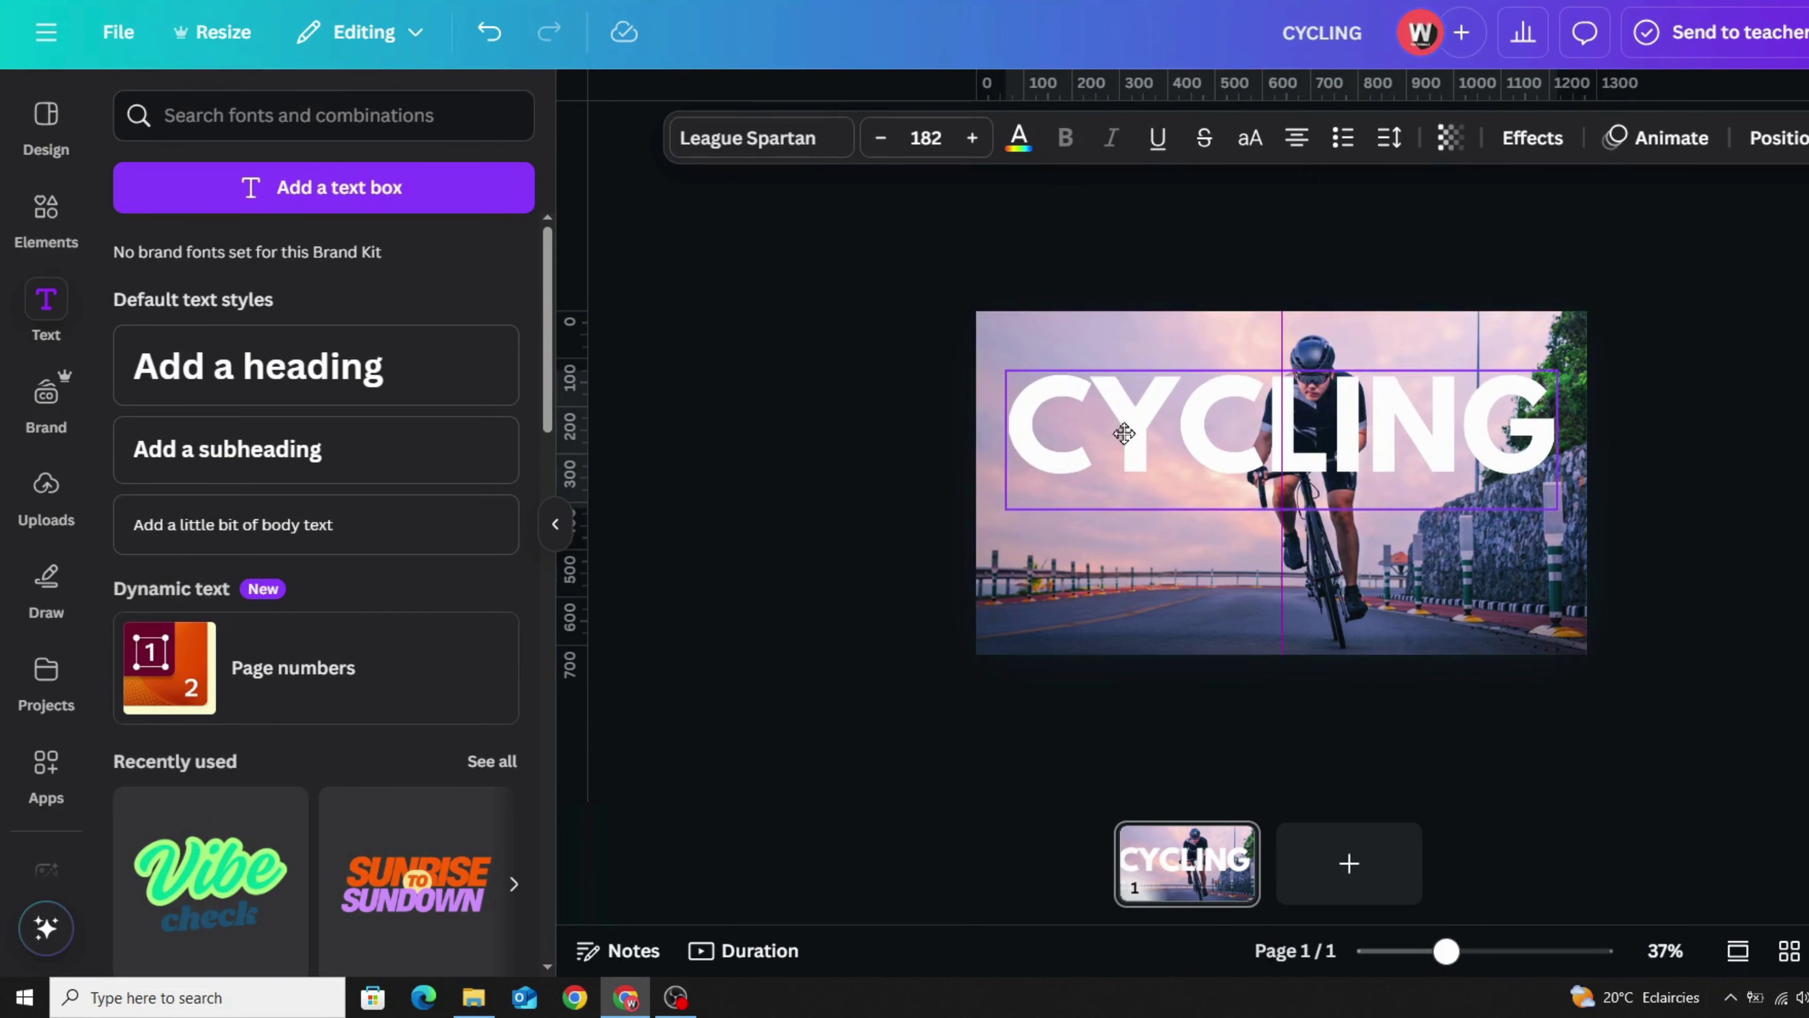
pyautogui.click(970, 563)
# Step: Duplicate the cyclist photo, try BG Remover on the copy, then delete the copy
pyautogui.click(1210, 616)
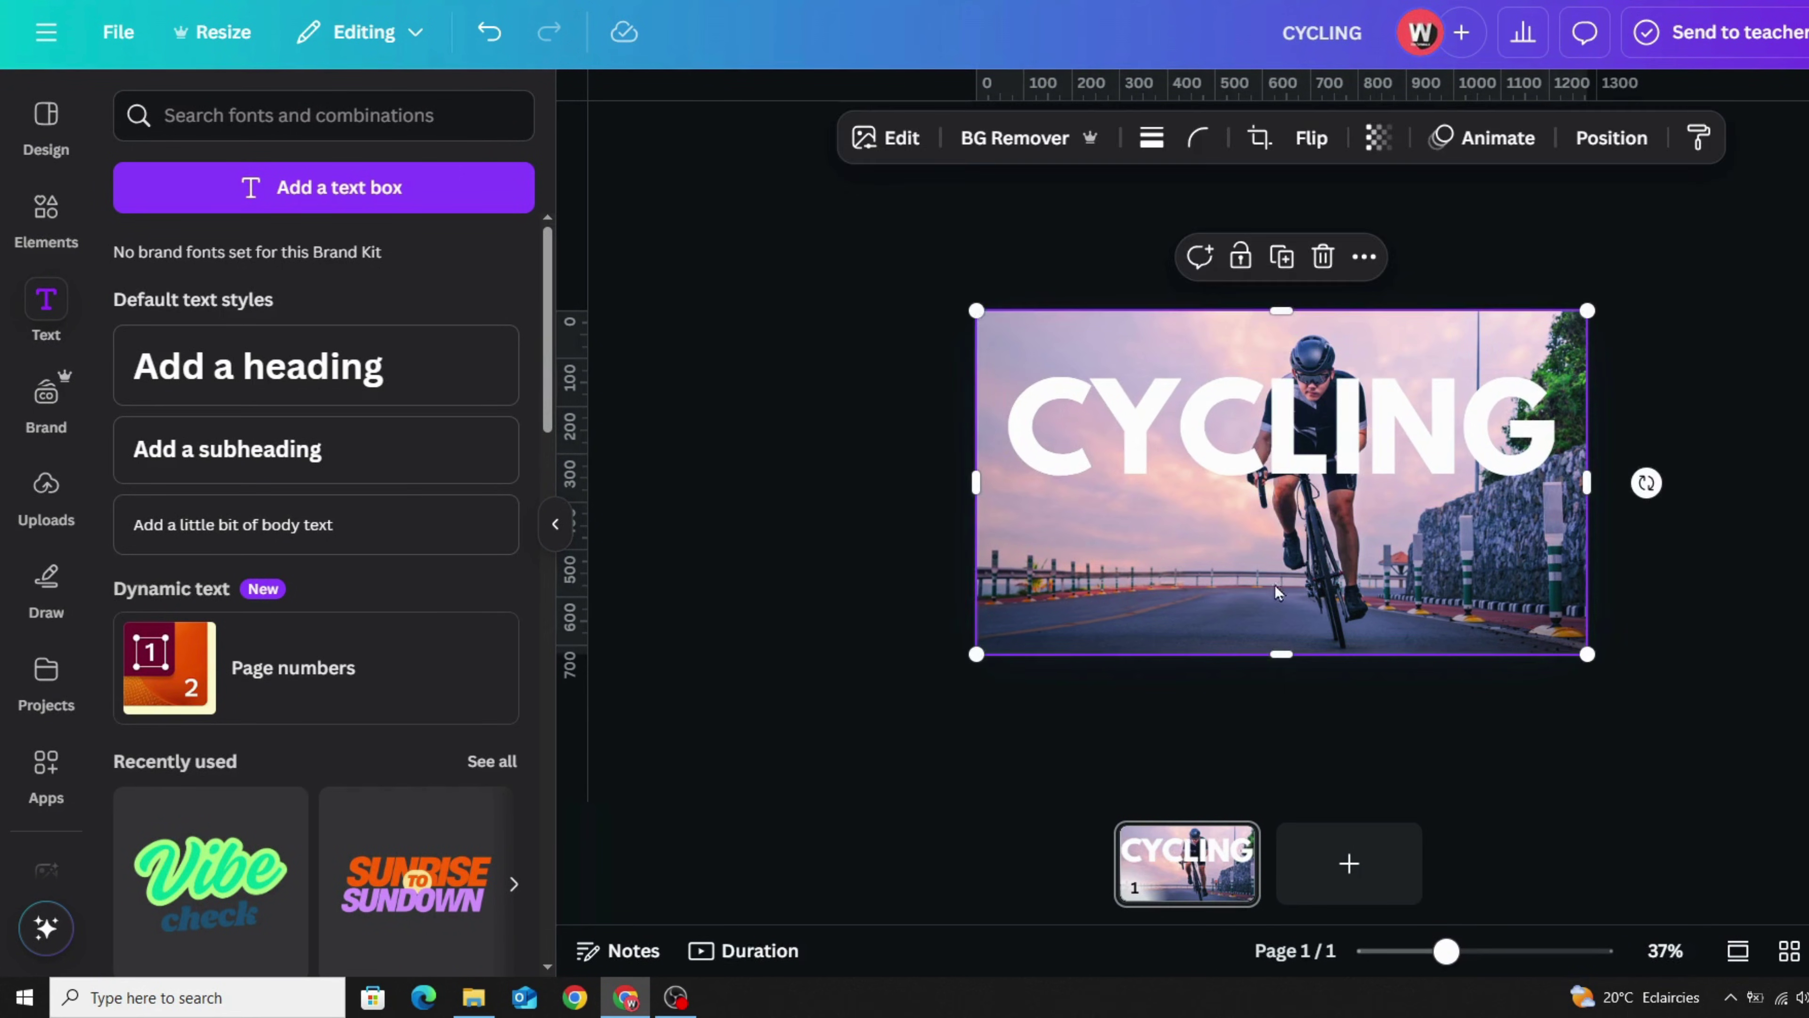
pyautogui.click(1282, 259)
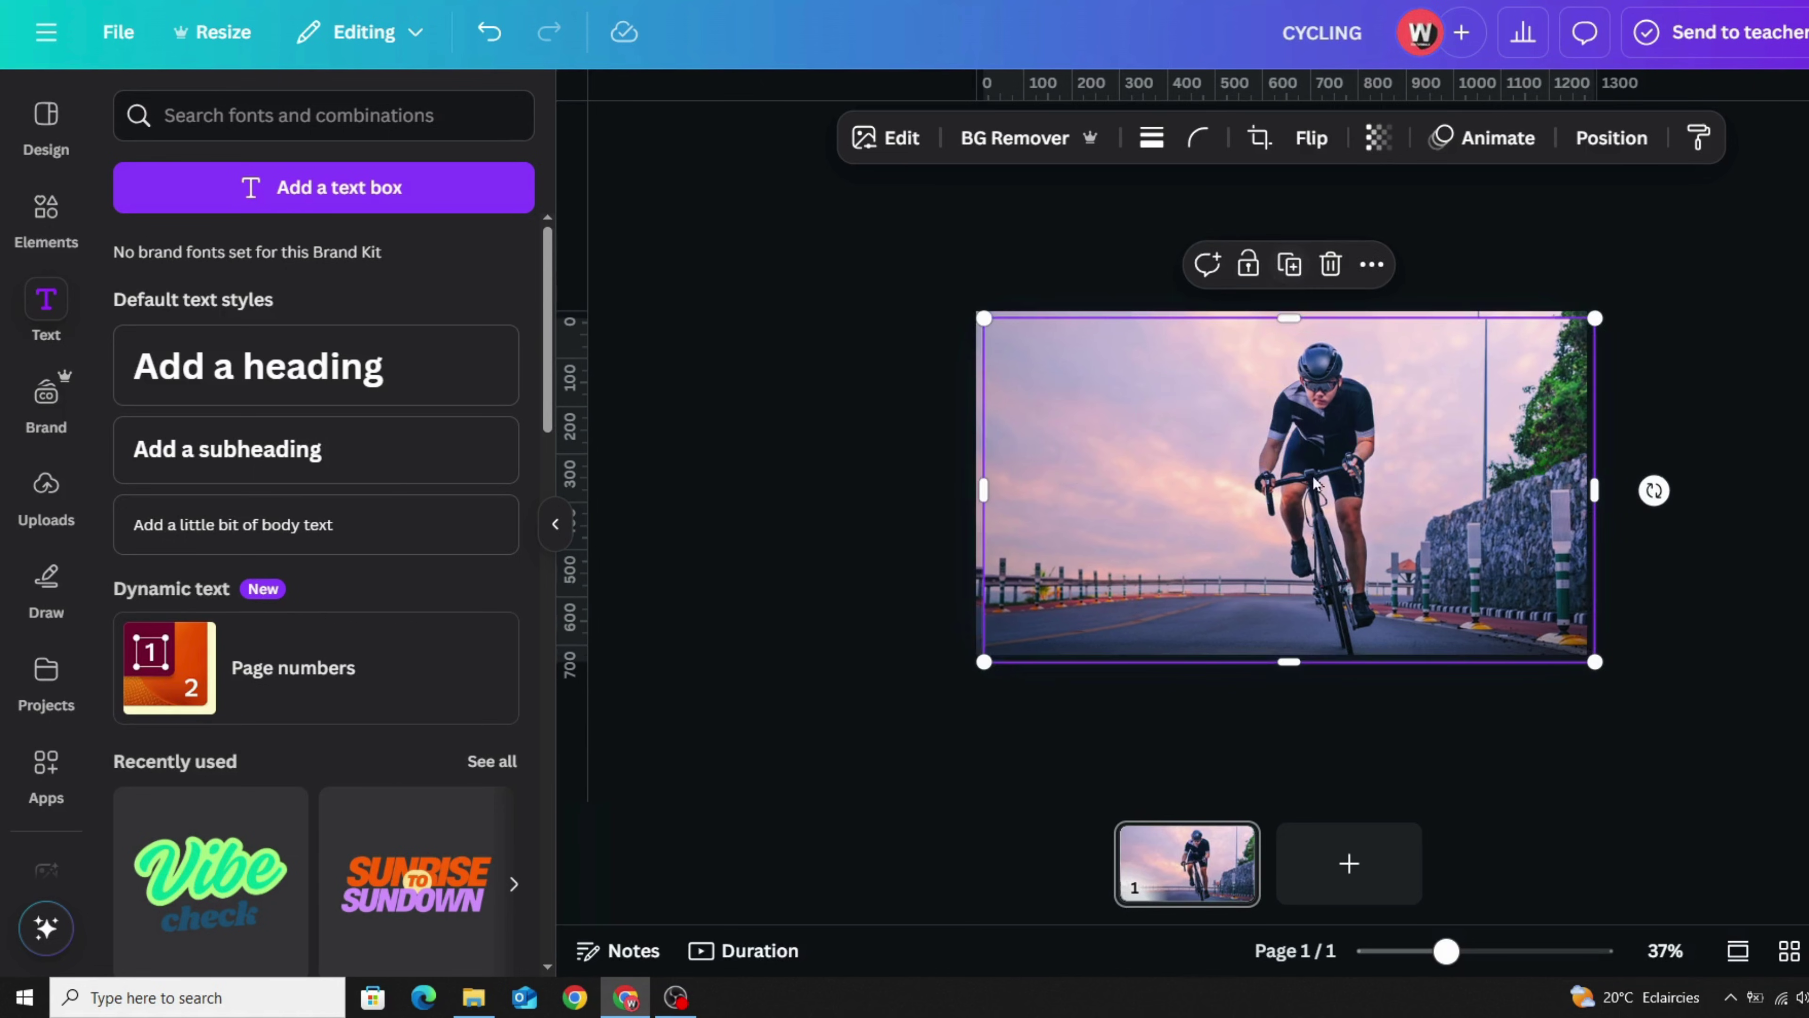
pyautogui.click(1014, 138)
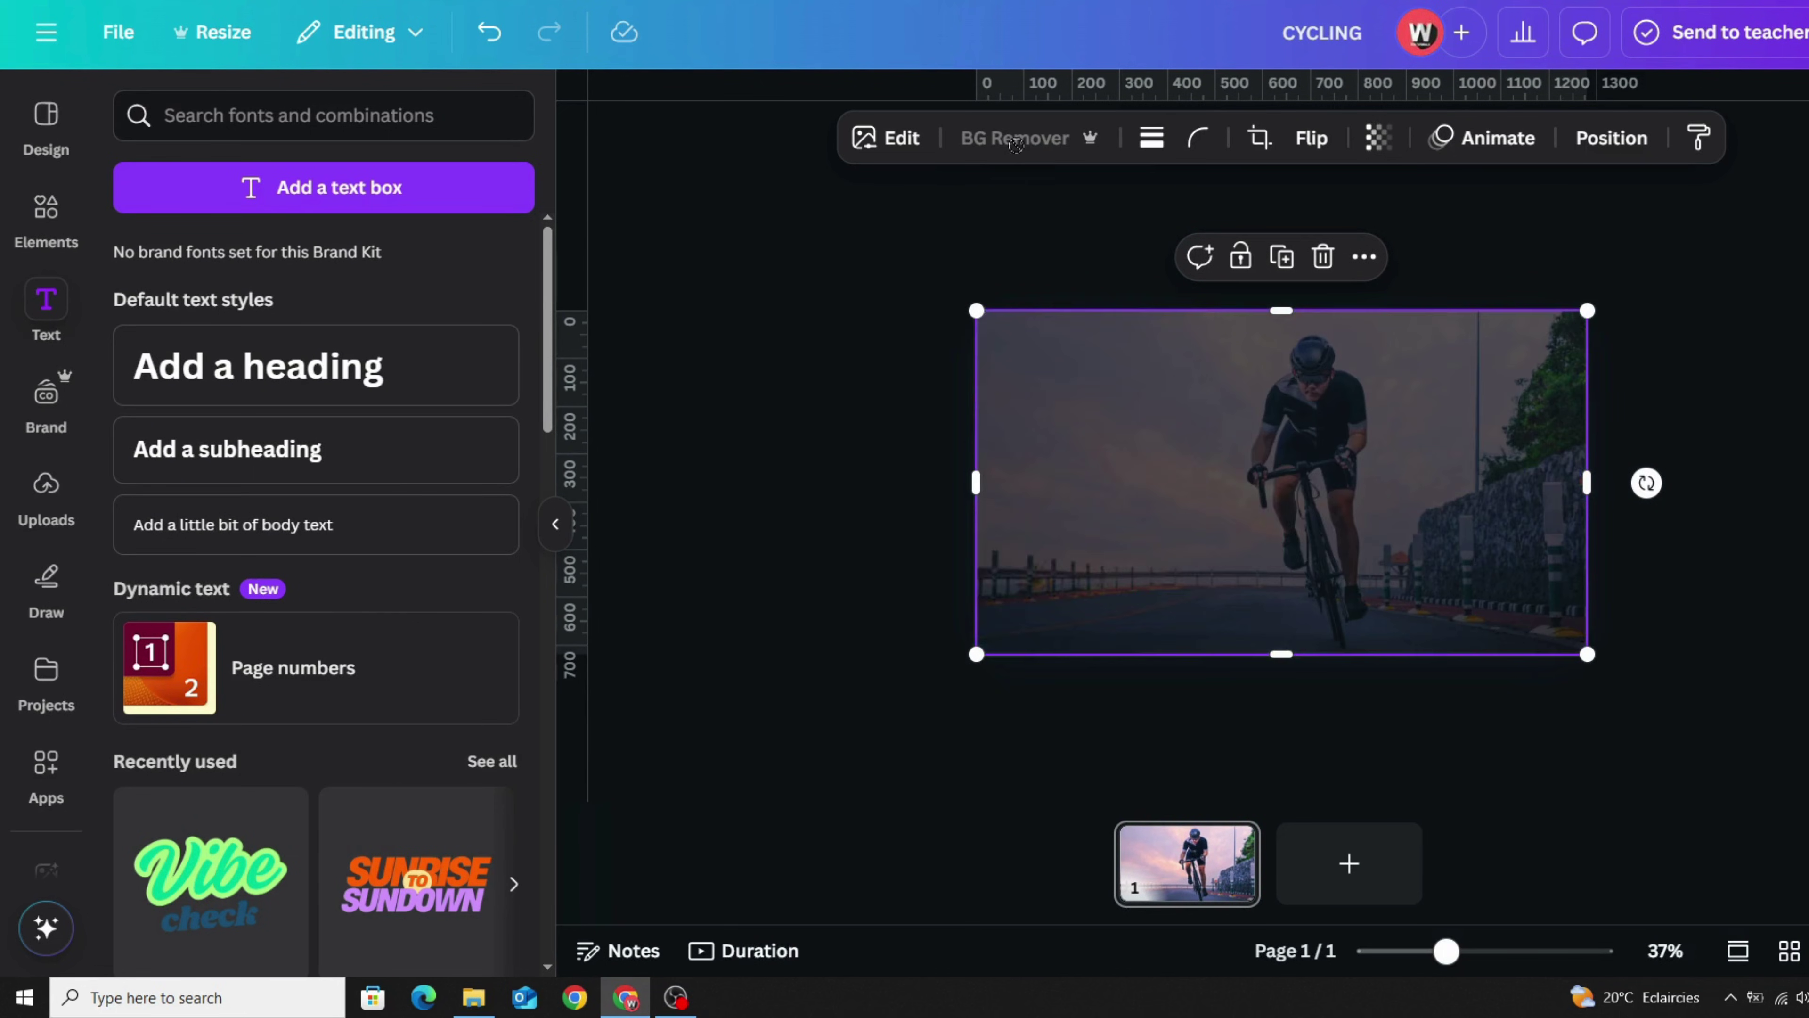
pyautogui.click(796, 440)
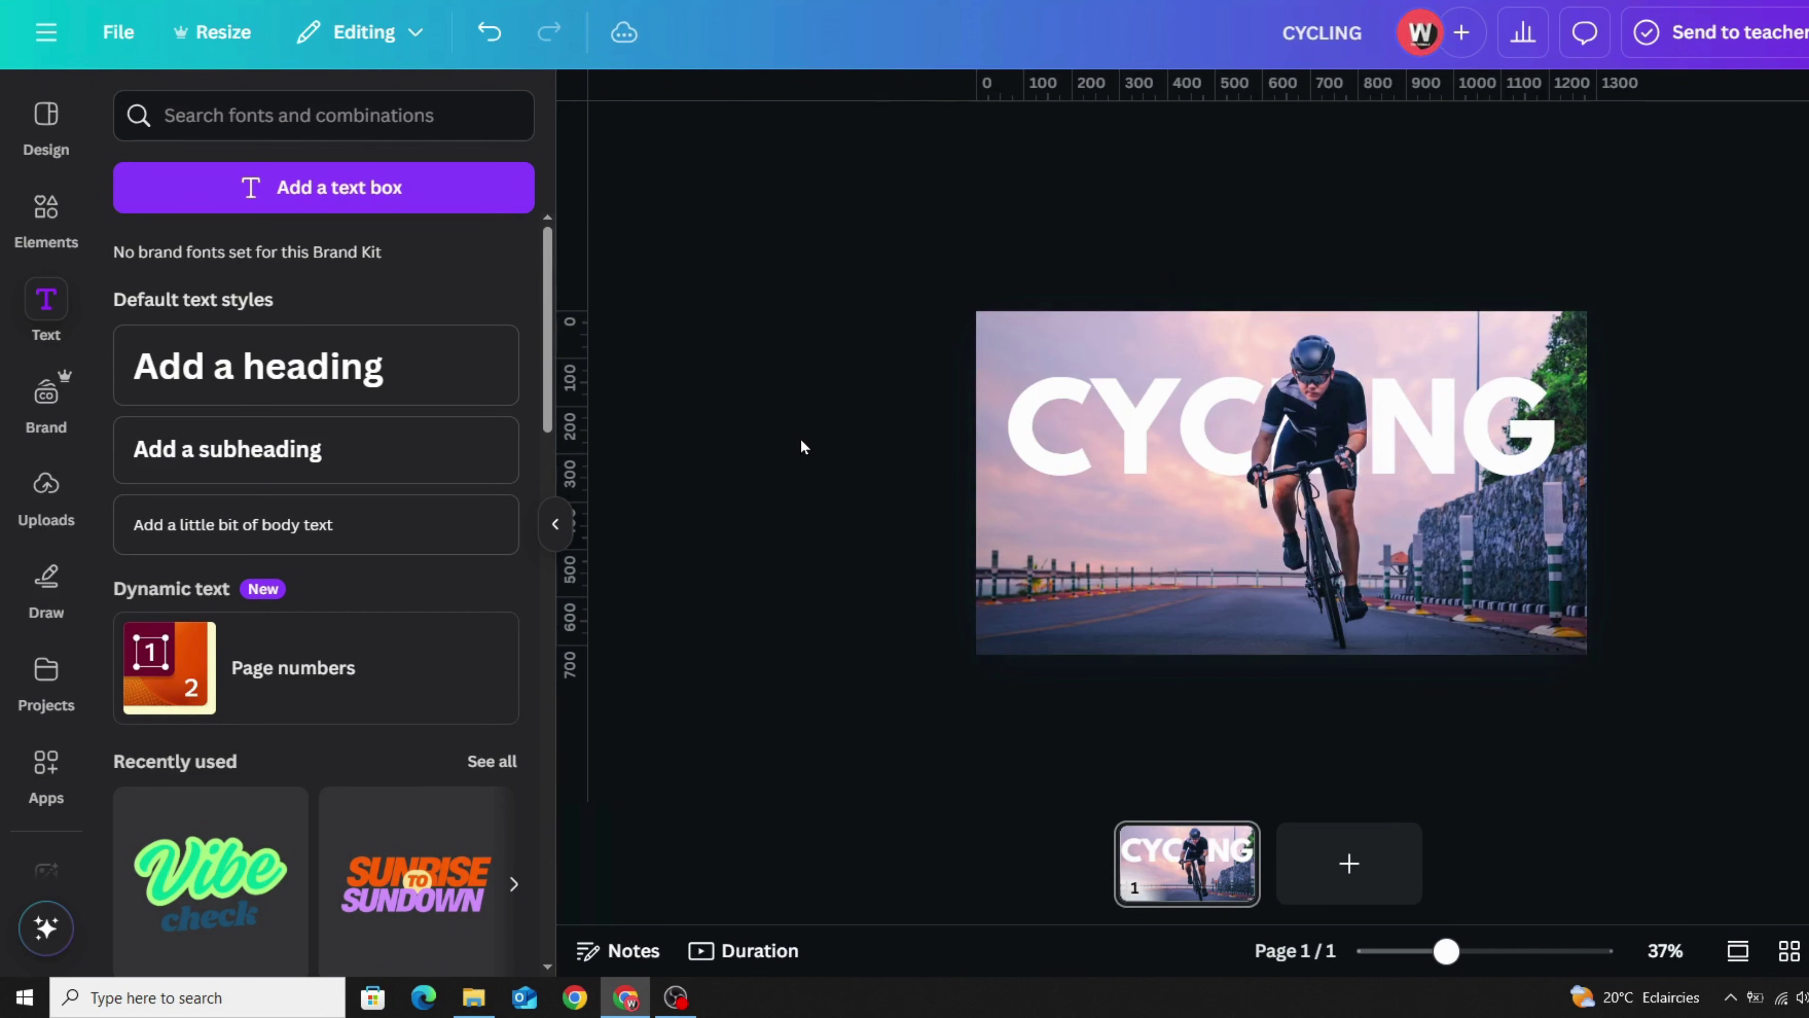
pyautogui.click(1437, 574)
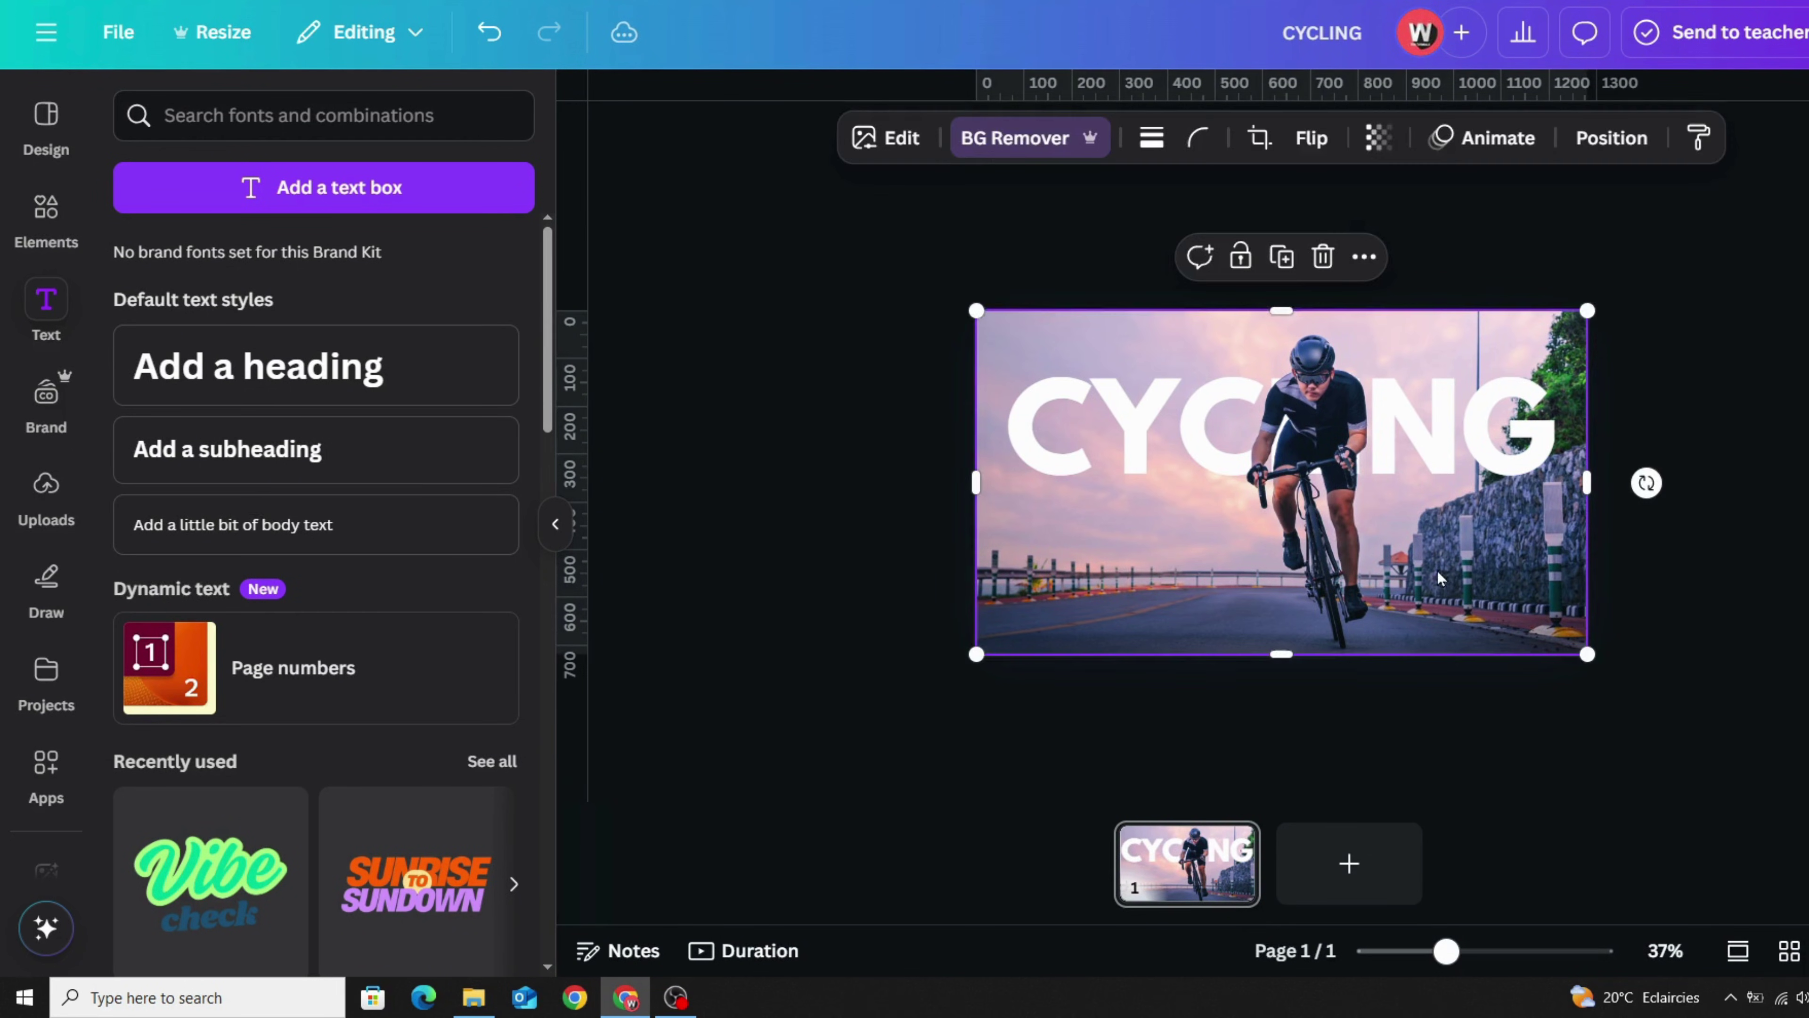
pyautogui.click(1325, 260)
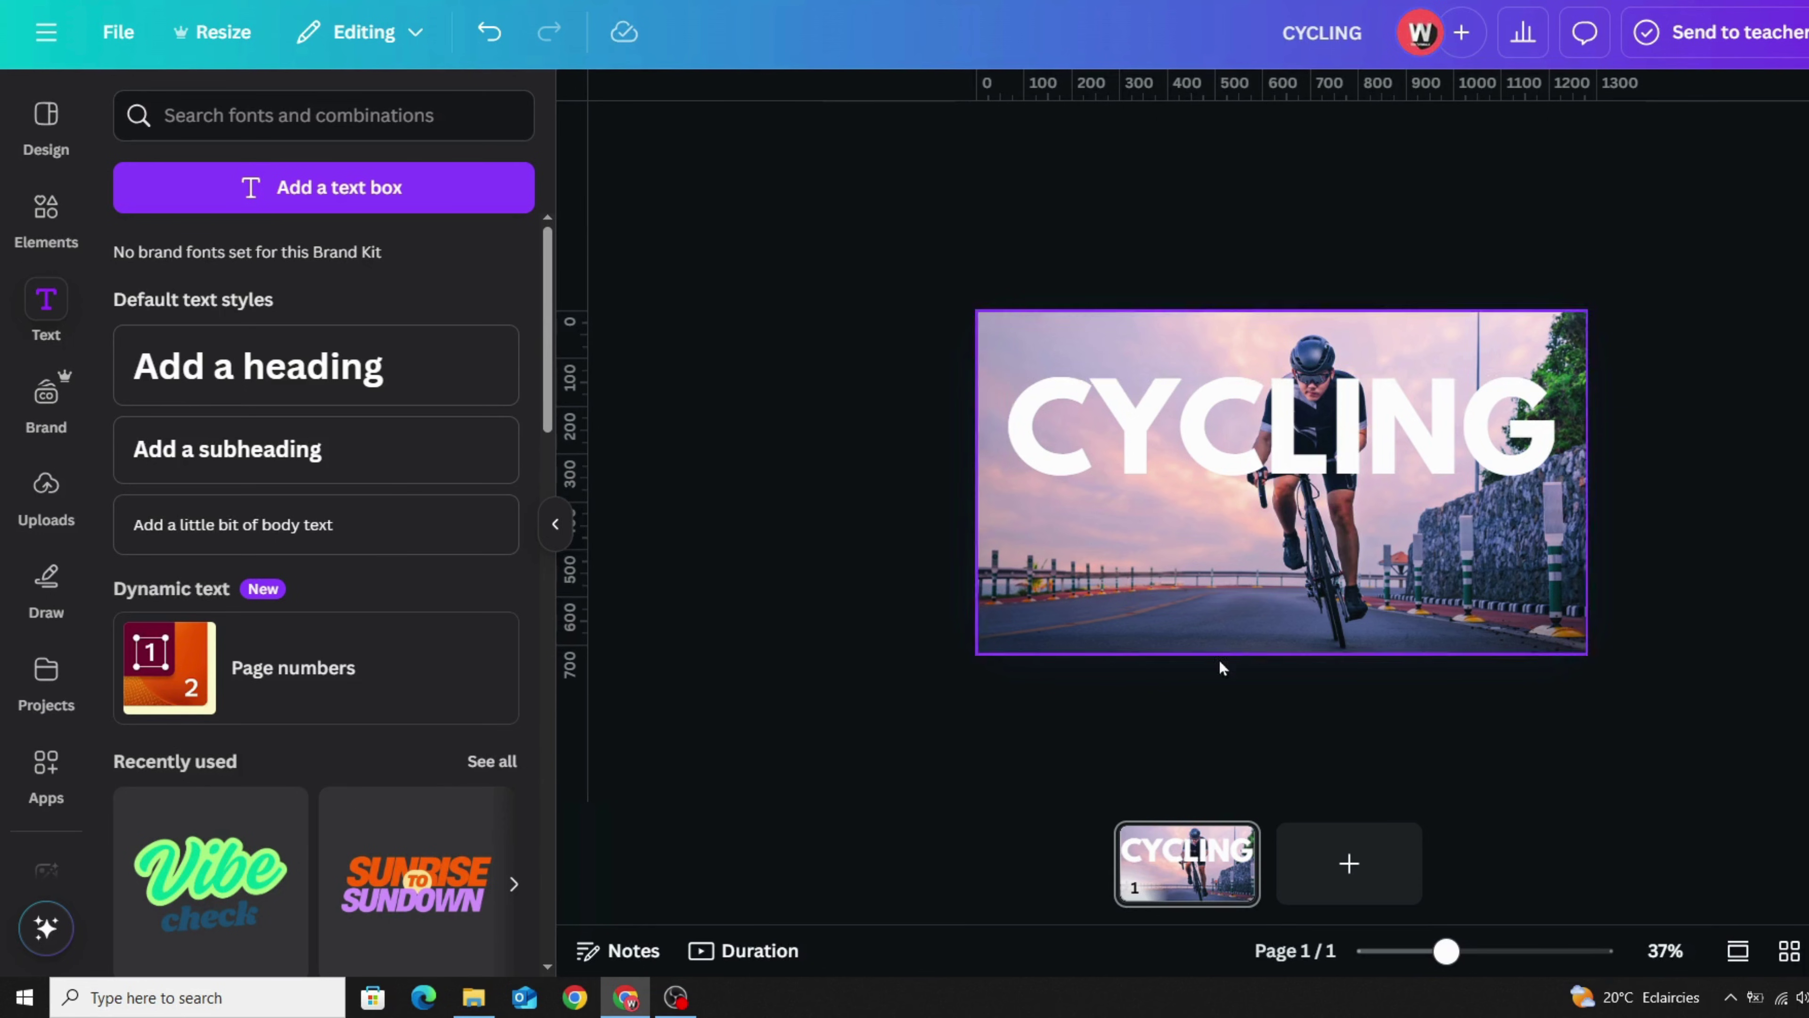
pyautogui.click(1291, 615)
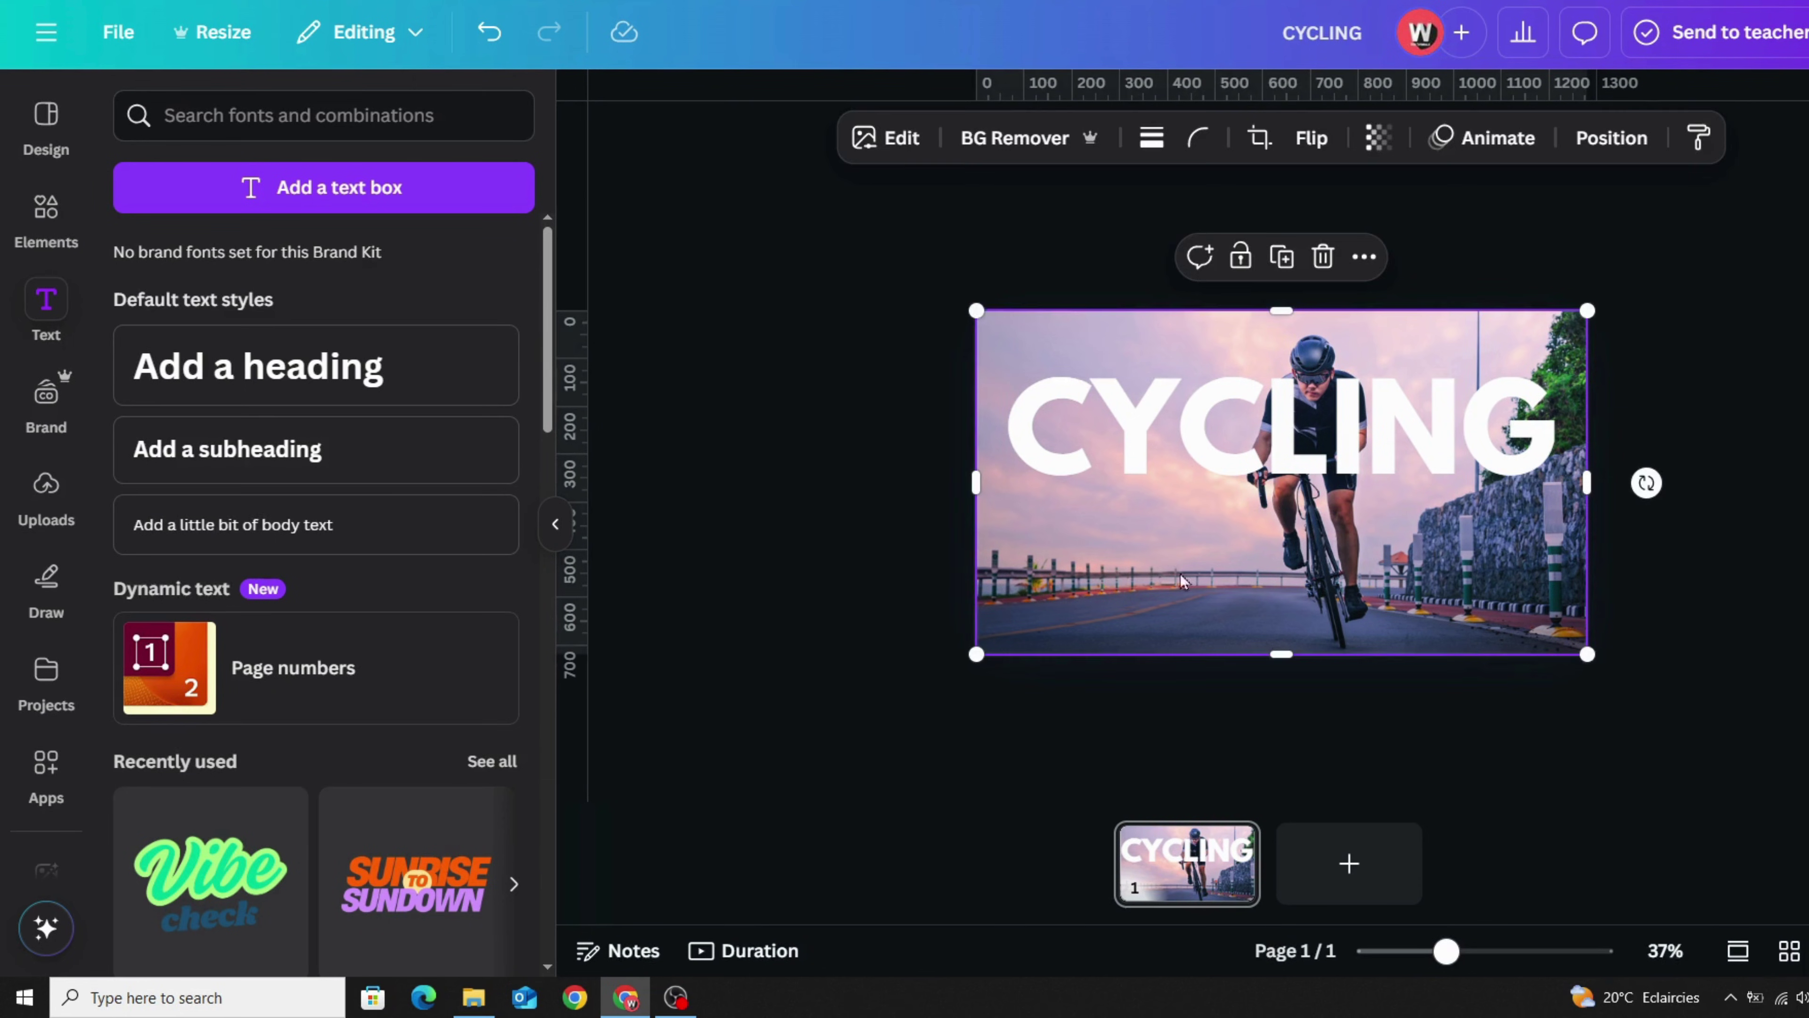
# Step: Use Magic Grab to lift the cyclist out of the photo in front of CYCLING
pyautogui.click(917, 142)
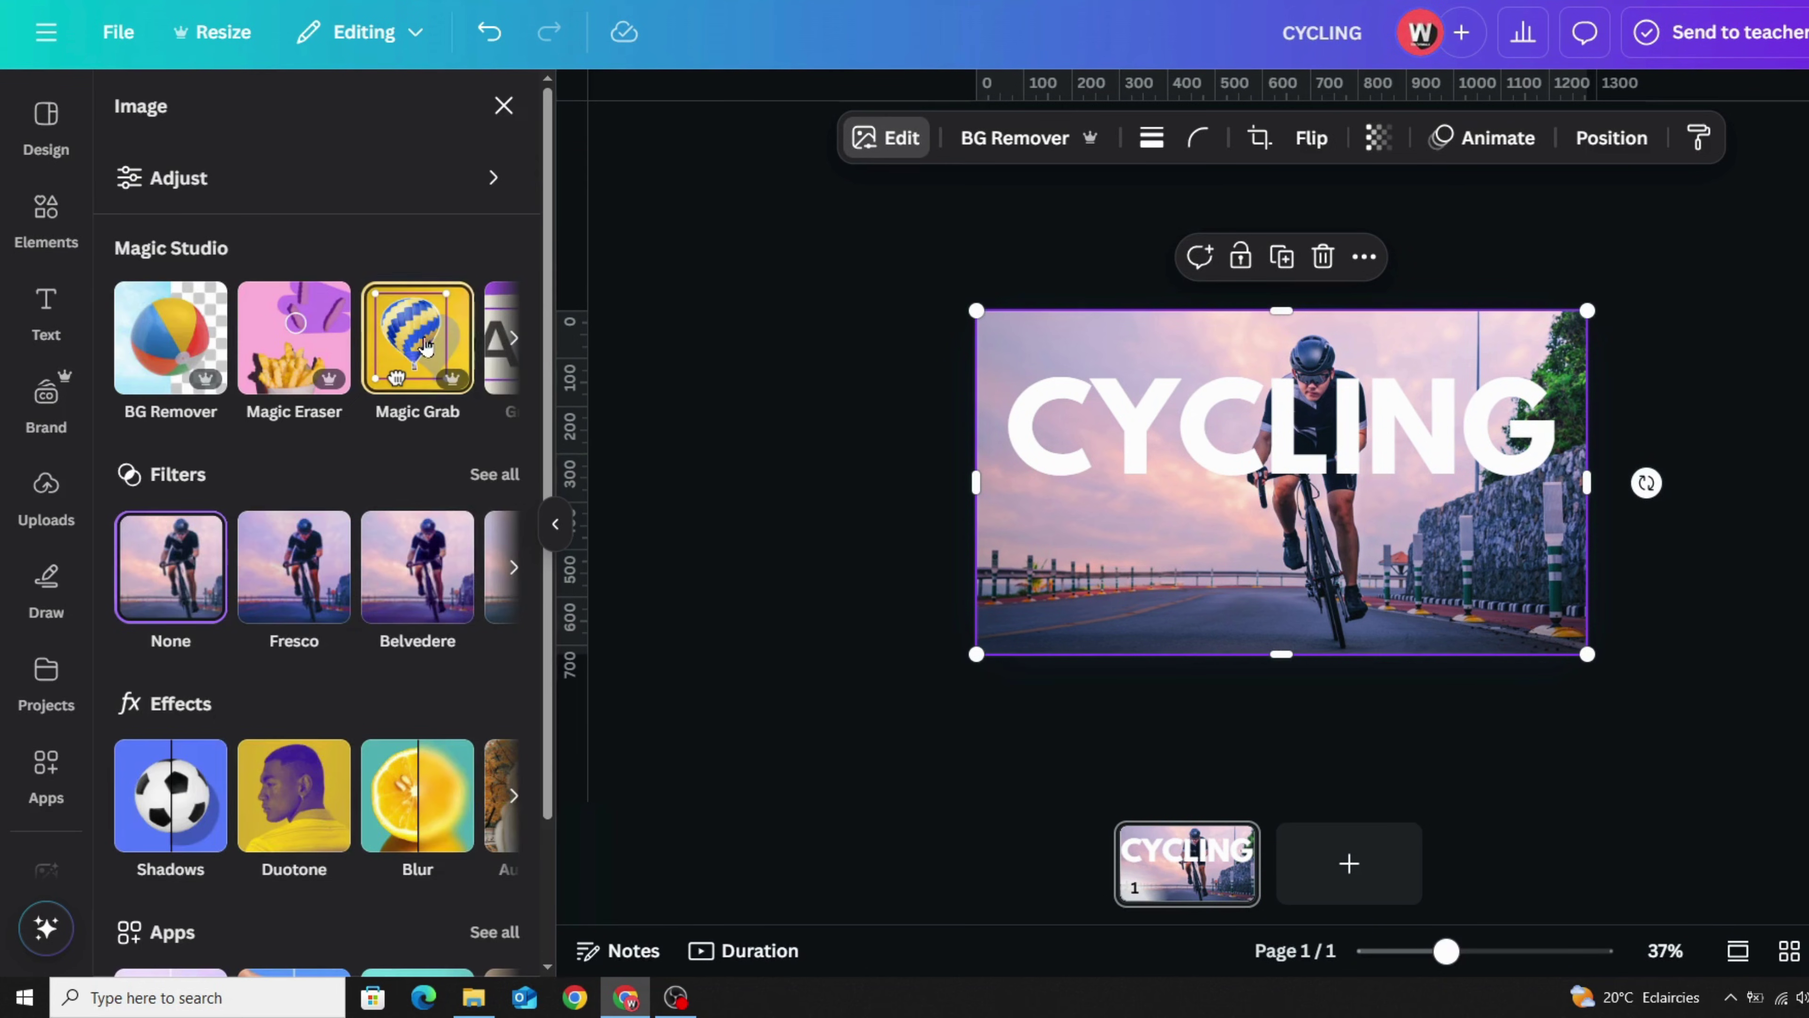
pyautogui.click(423, 343)
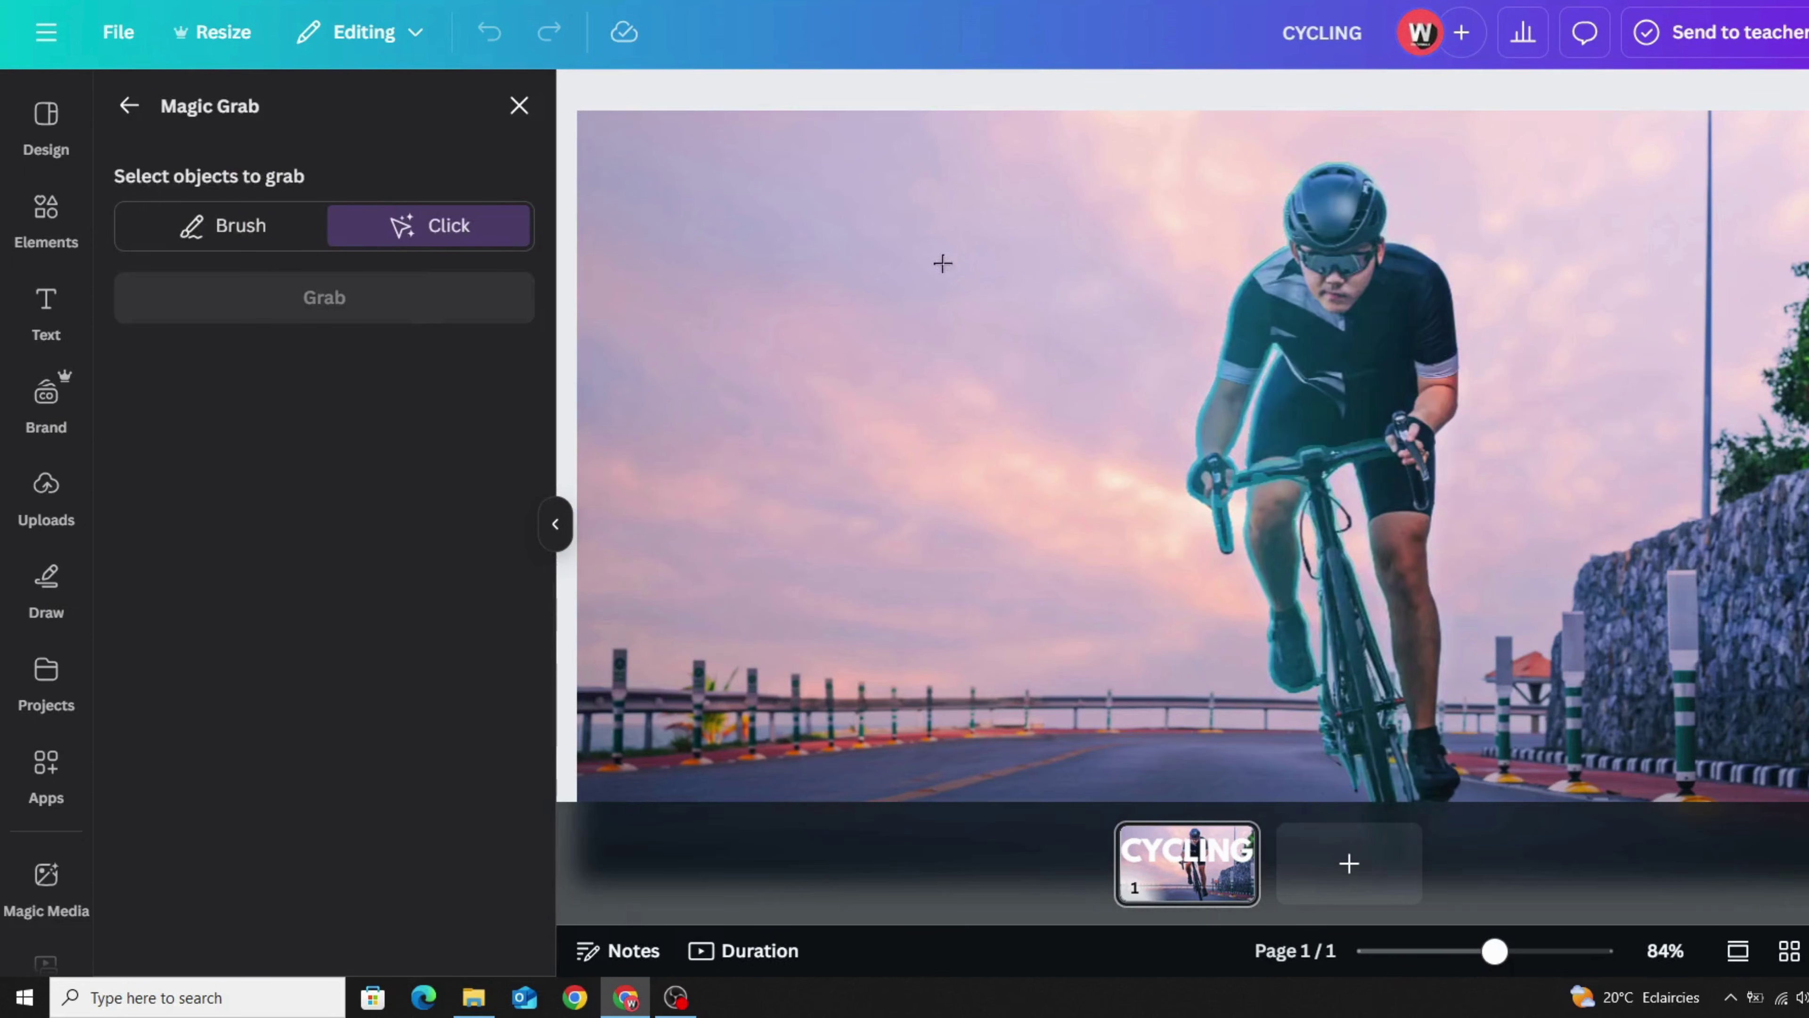
pyautogui.click(1348, 269)
pyautogui.click(1336, 366)
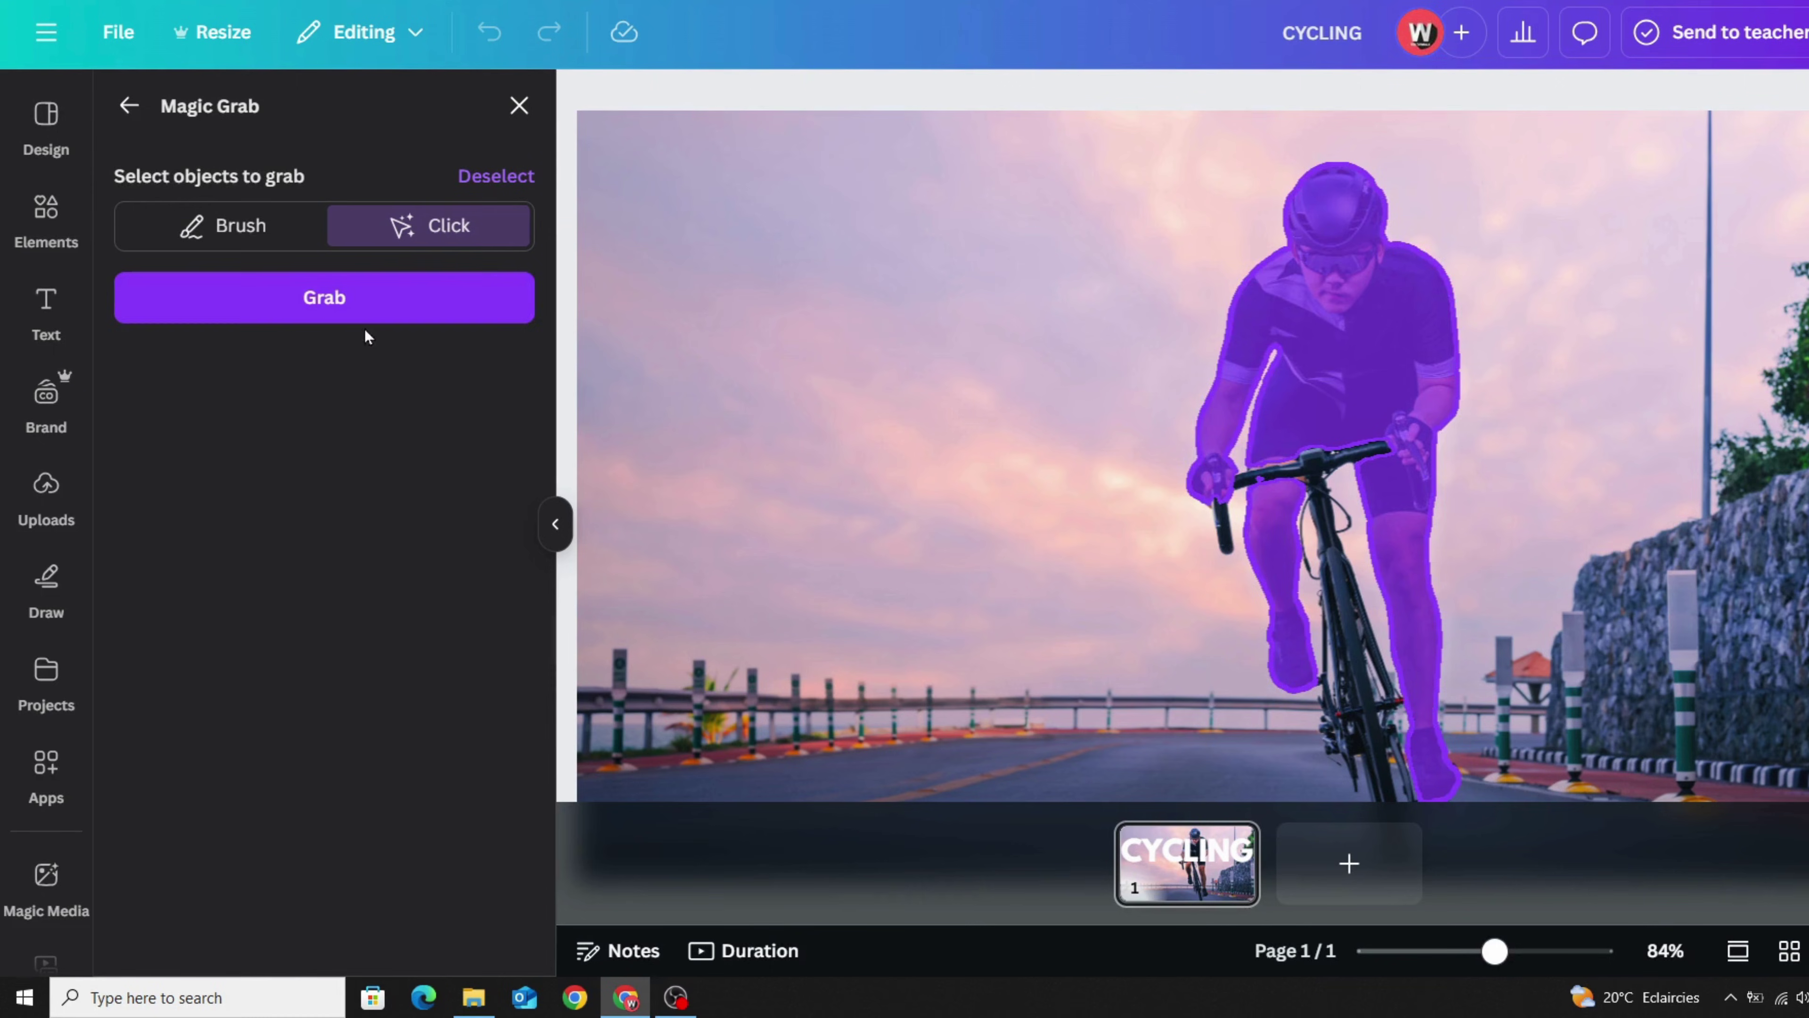
pyautogui.click(364, 314)
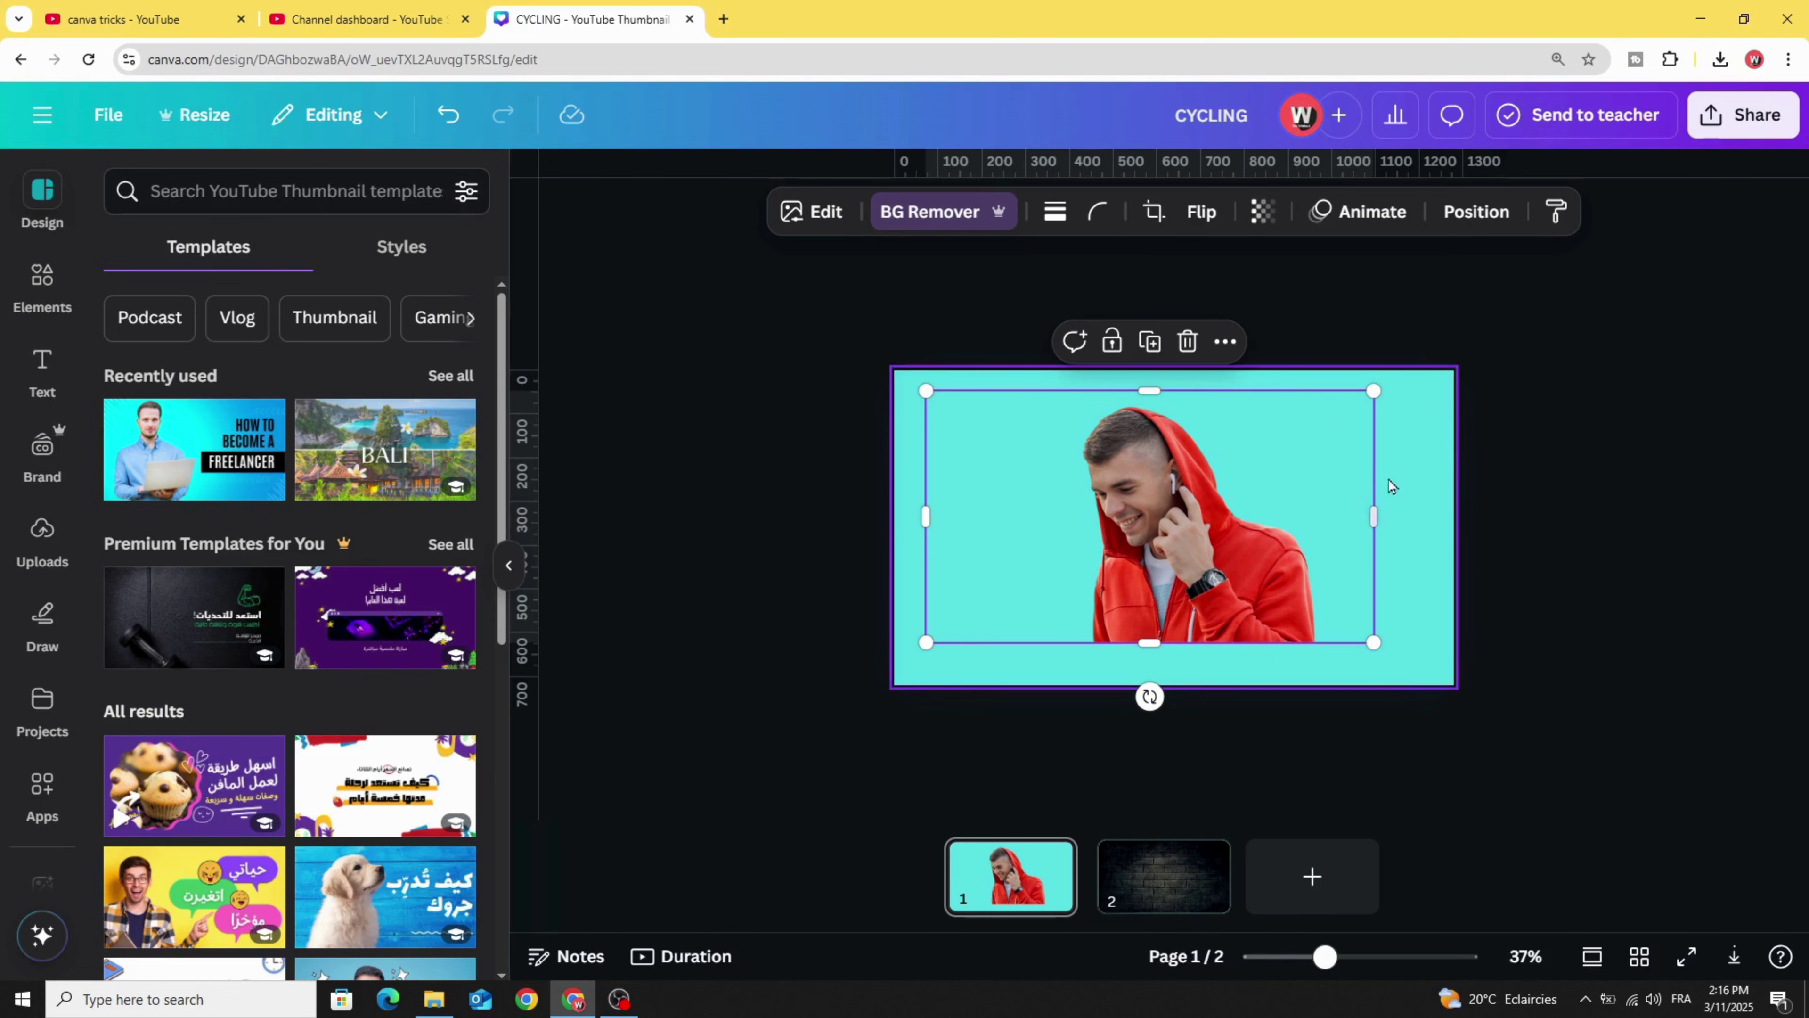
# Step: Add the blue gradient graphic from the GRADIENT search as a strip under the man
pyautogui.click(41, 279)
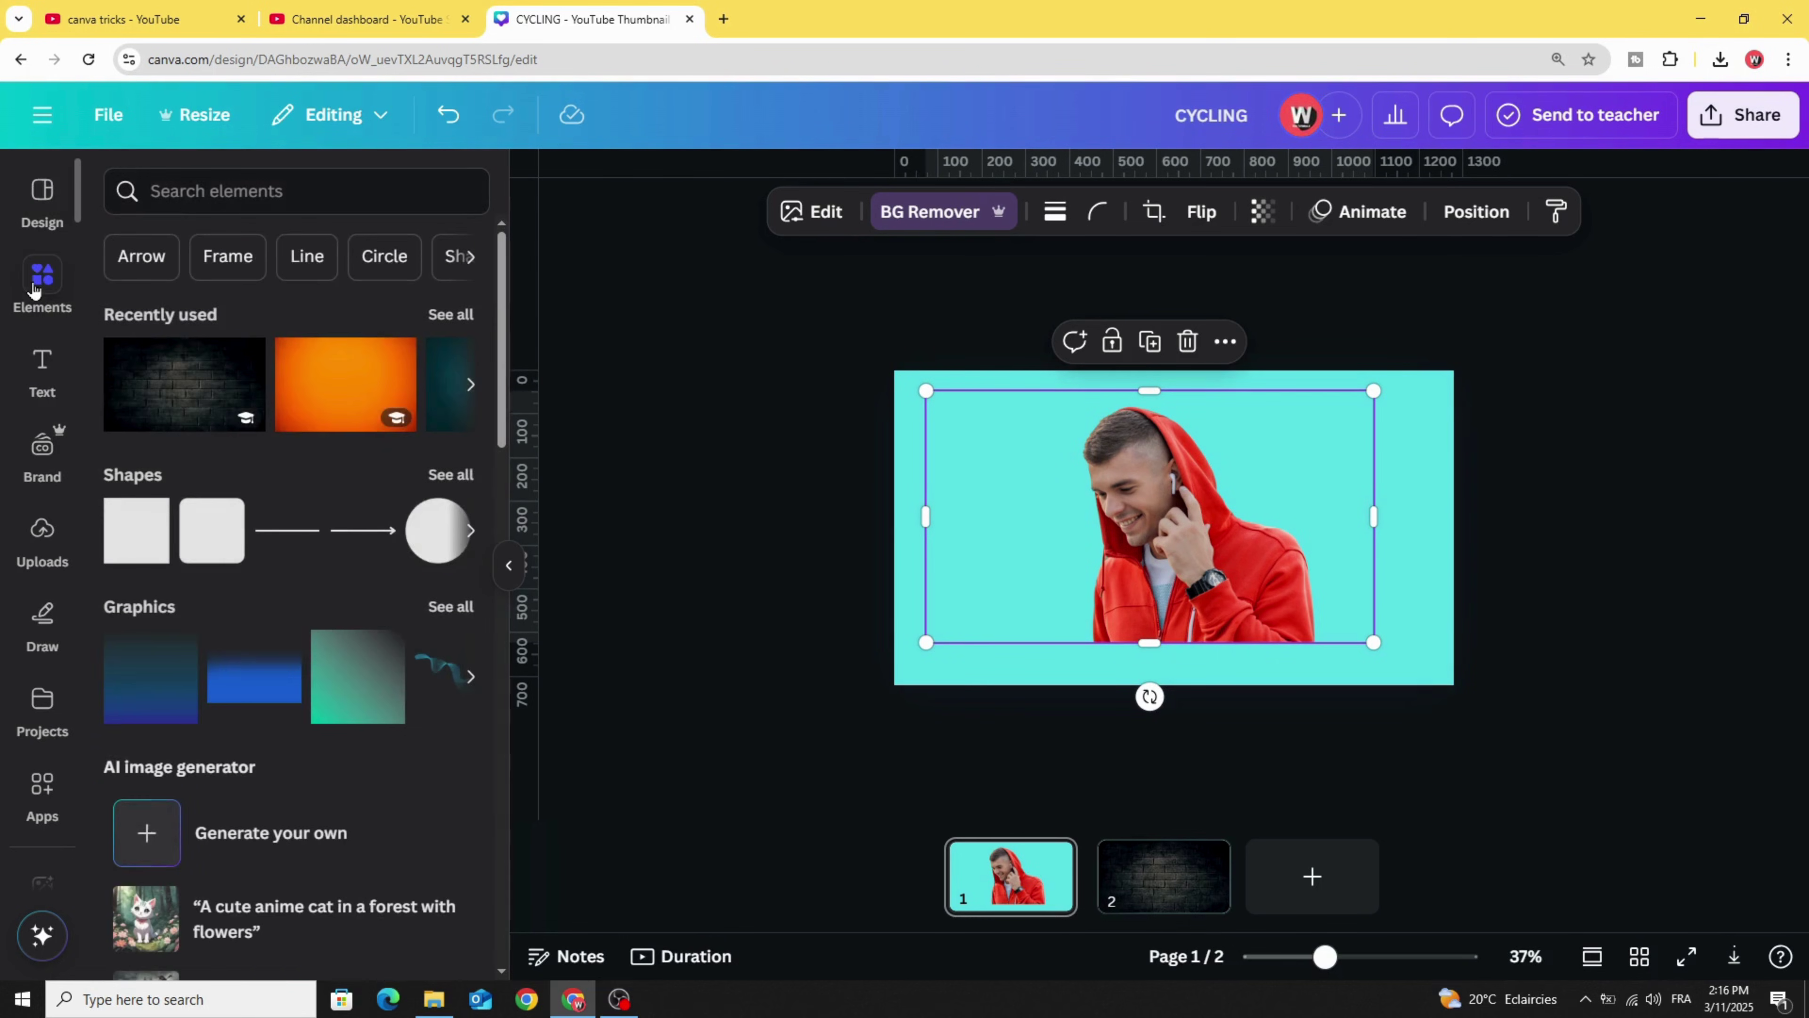
pyautogui.click(302, 310)
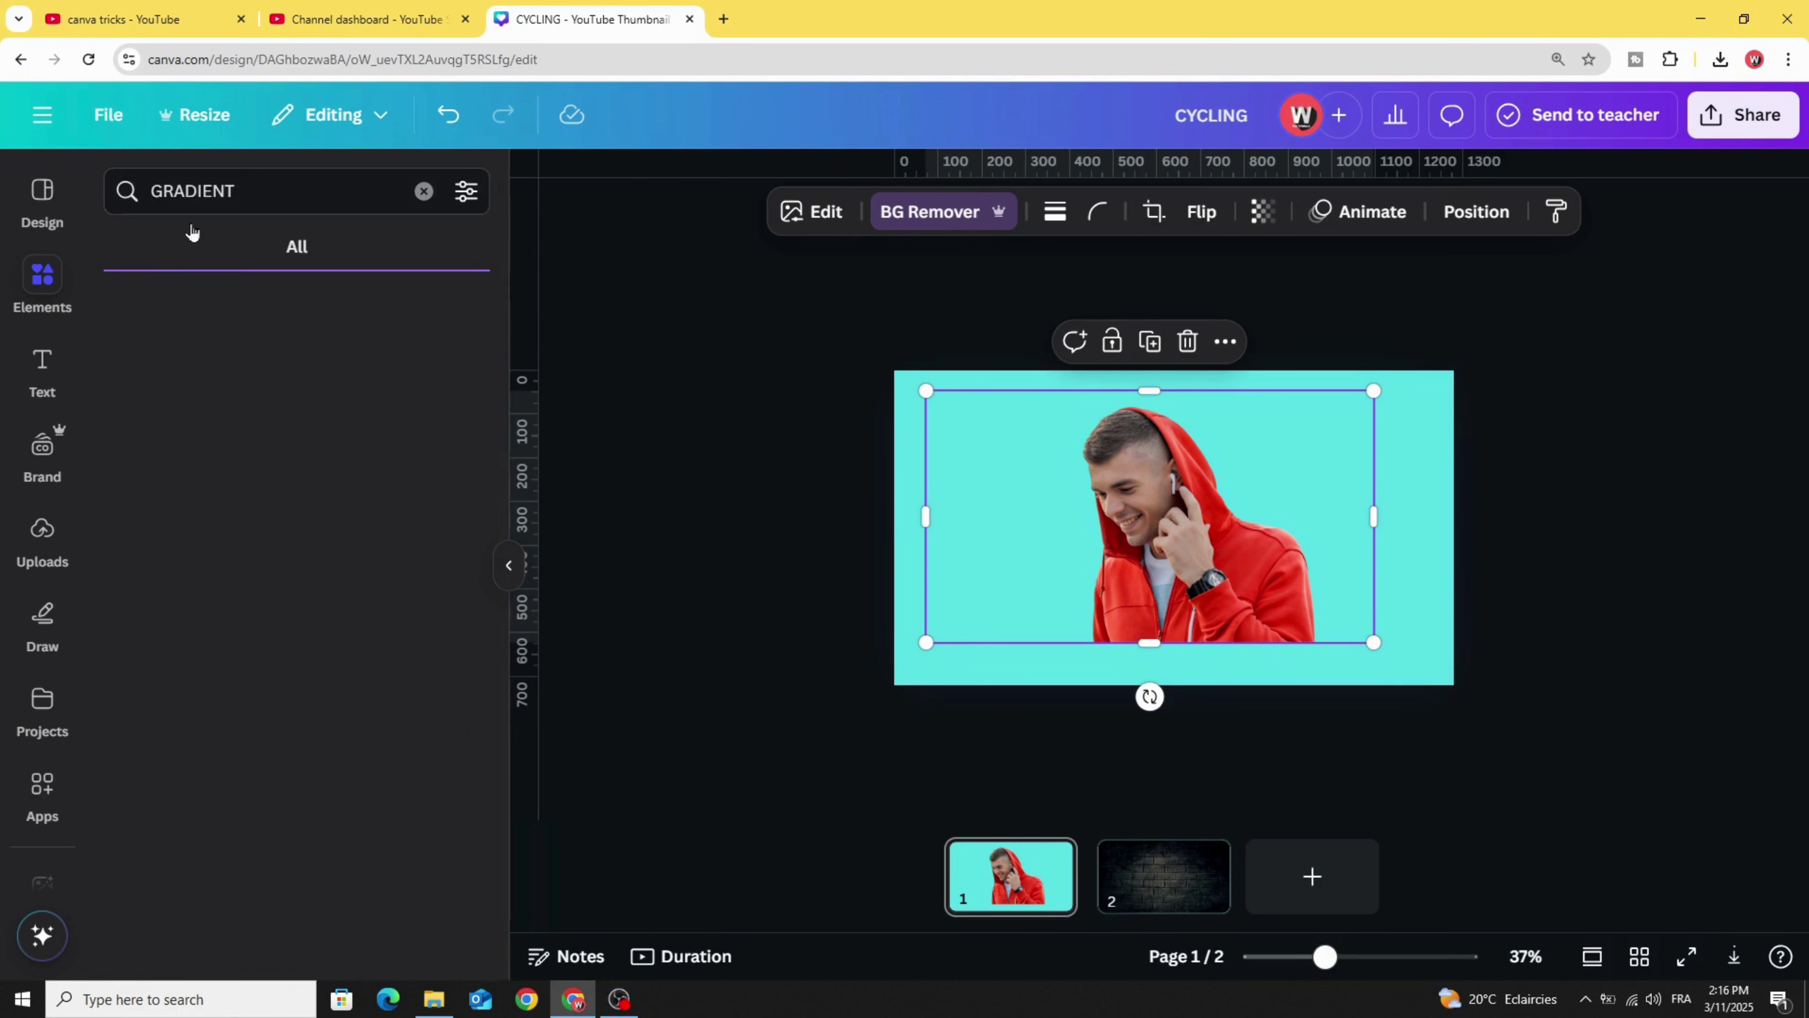
pyautogui.click(190, 263)
pyautogui.scroll(-10, 199, 427)
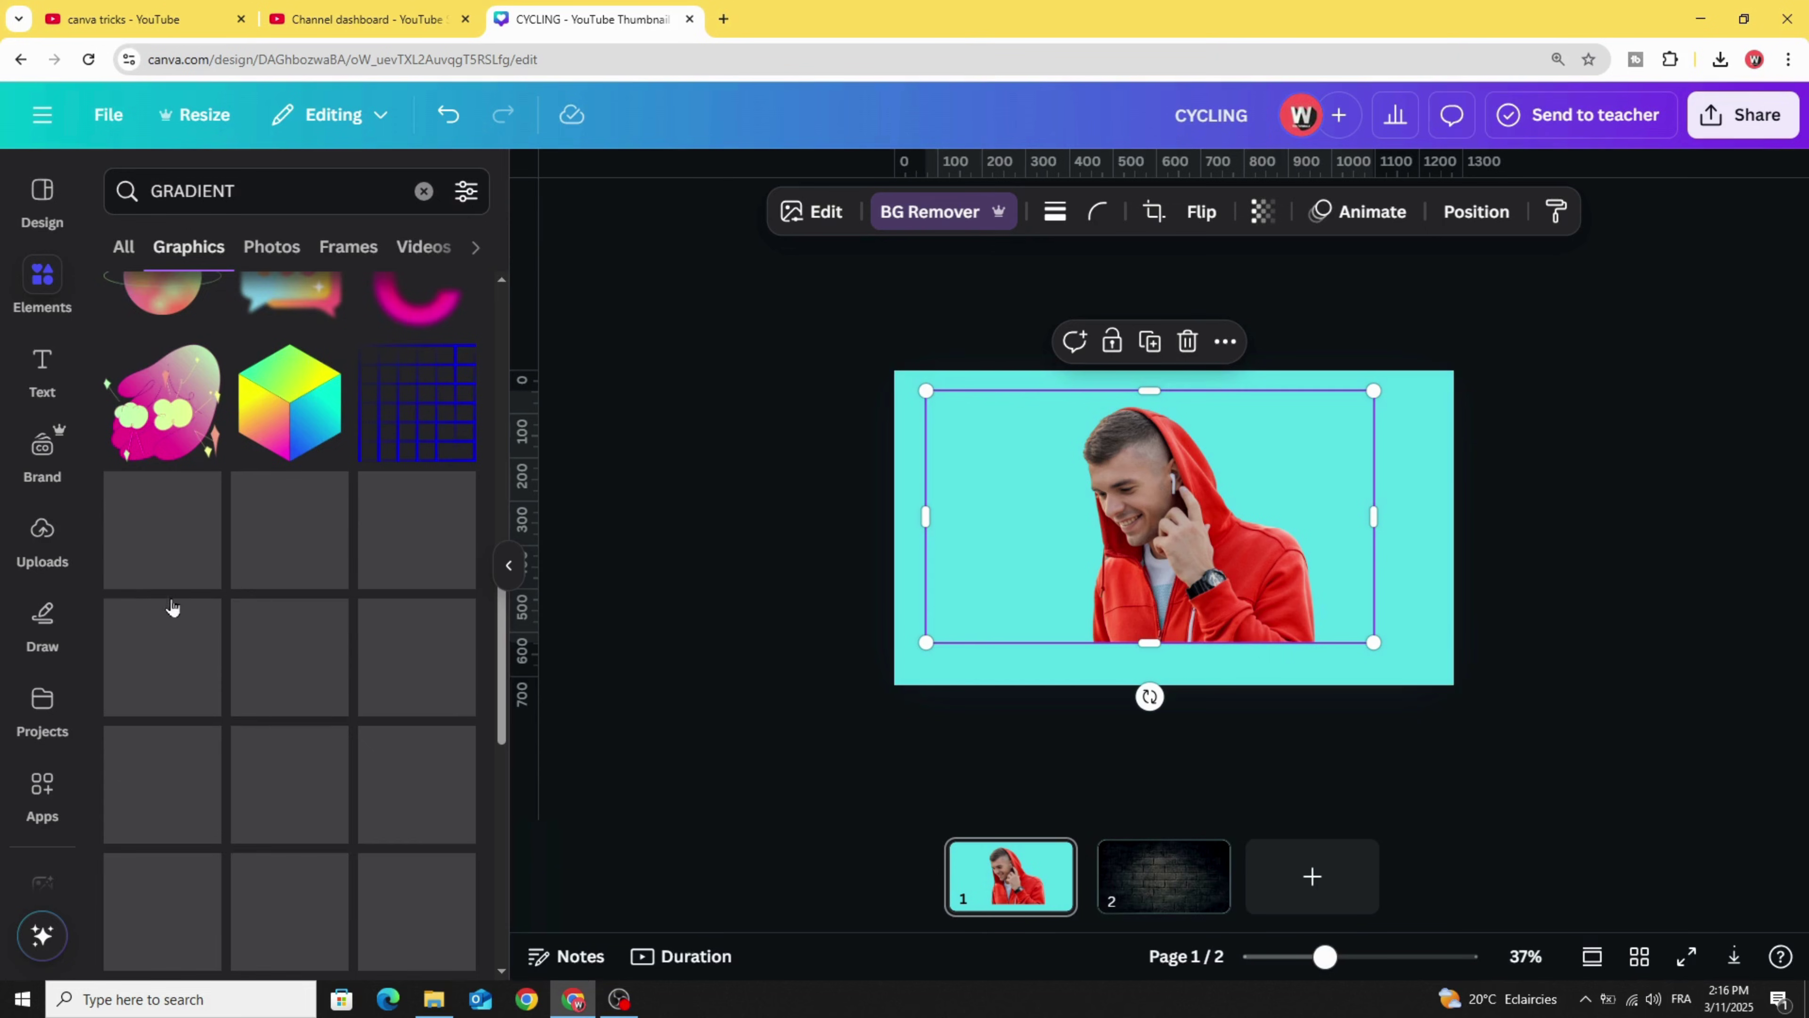
pyautogui.scroll(1, 246, 599)
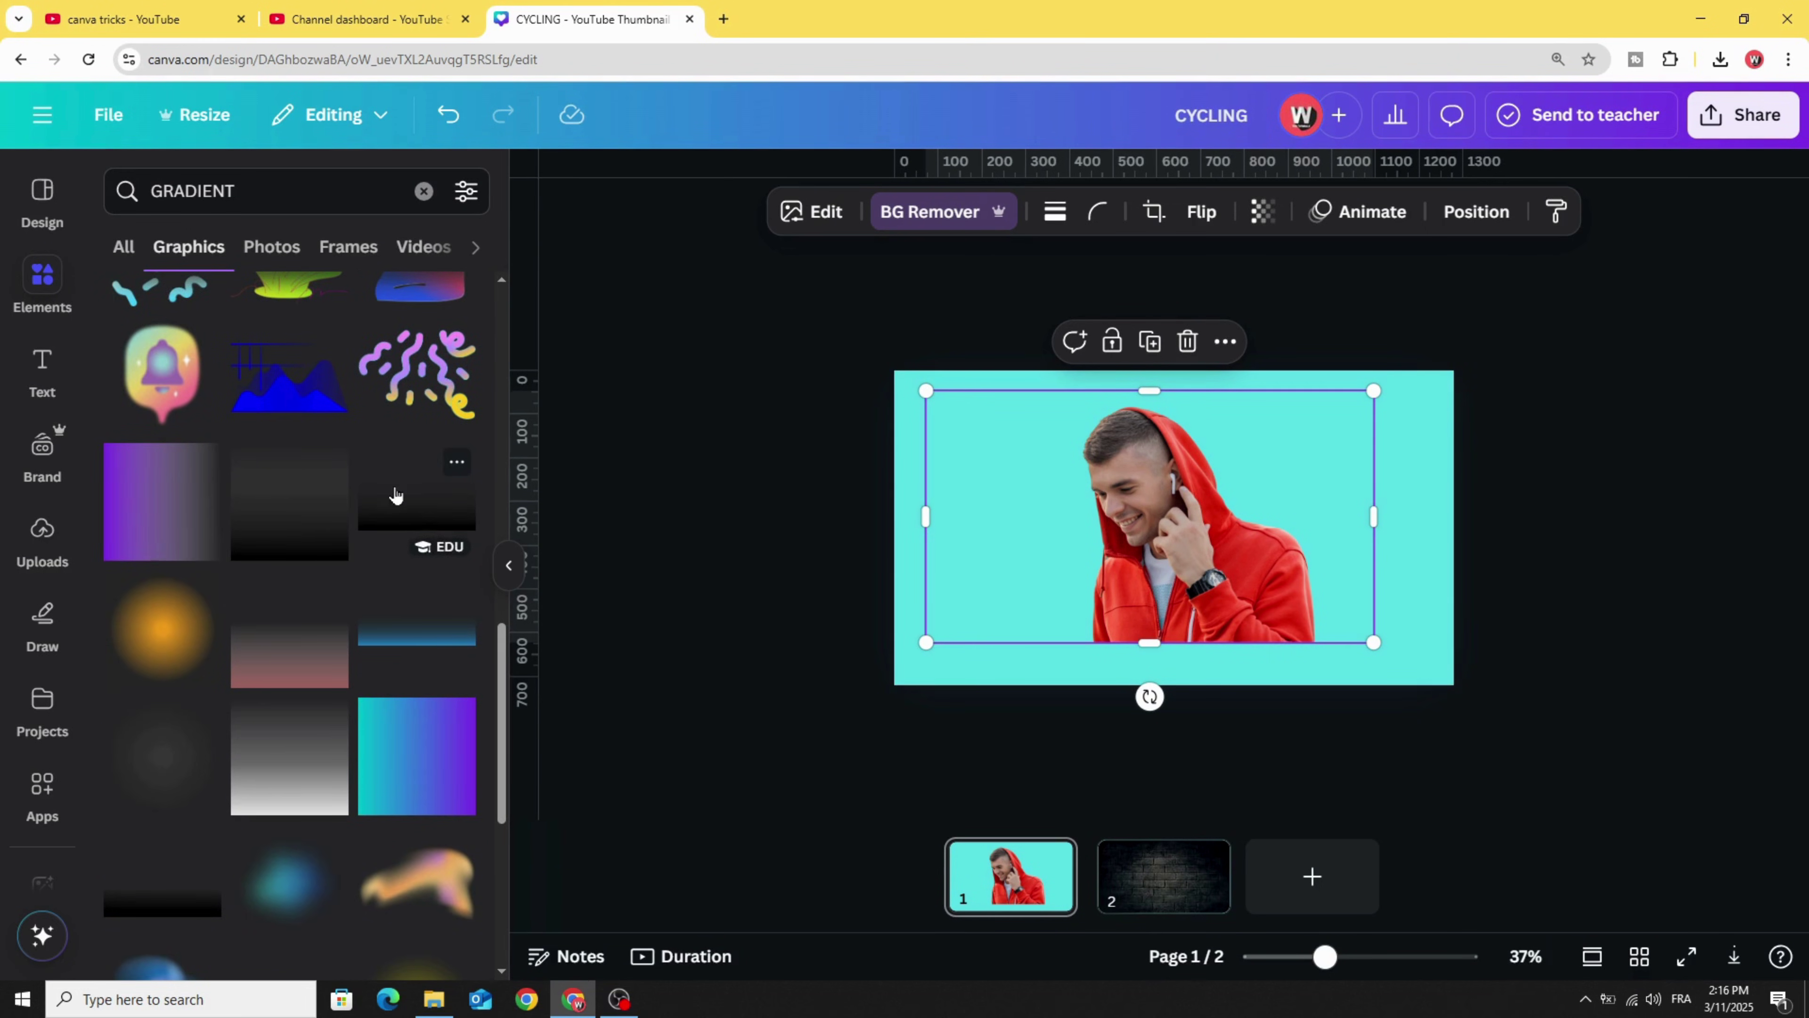
pyautogui.click(411, 636)
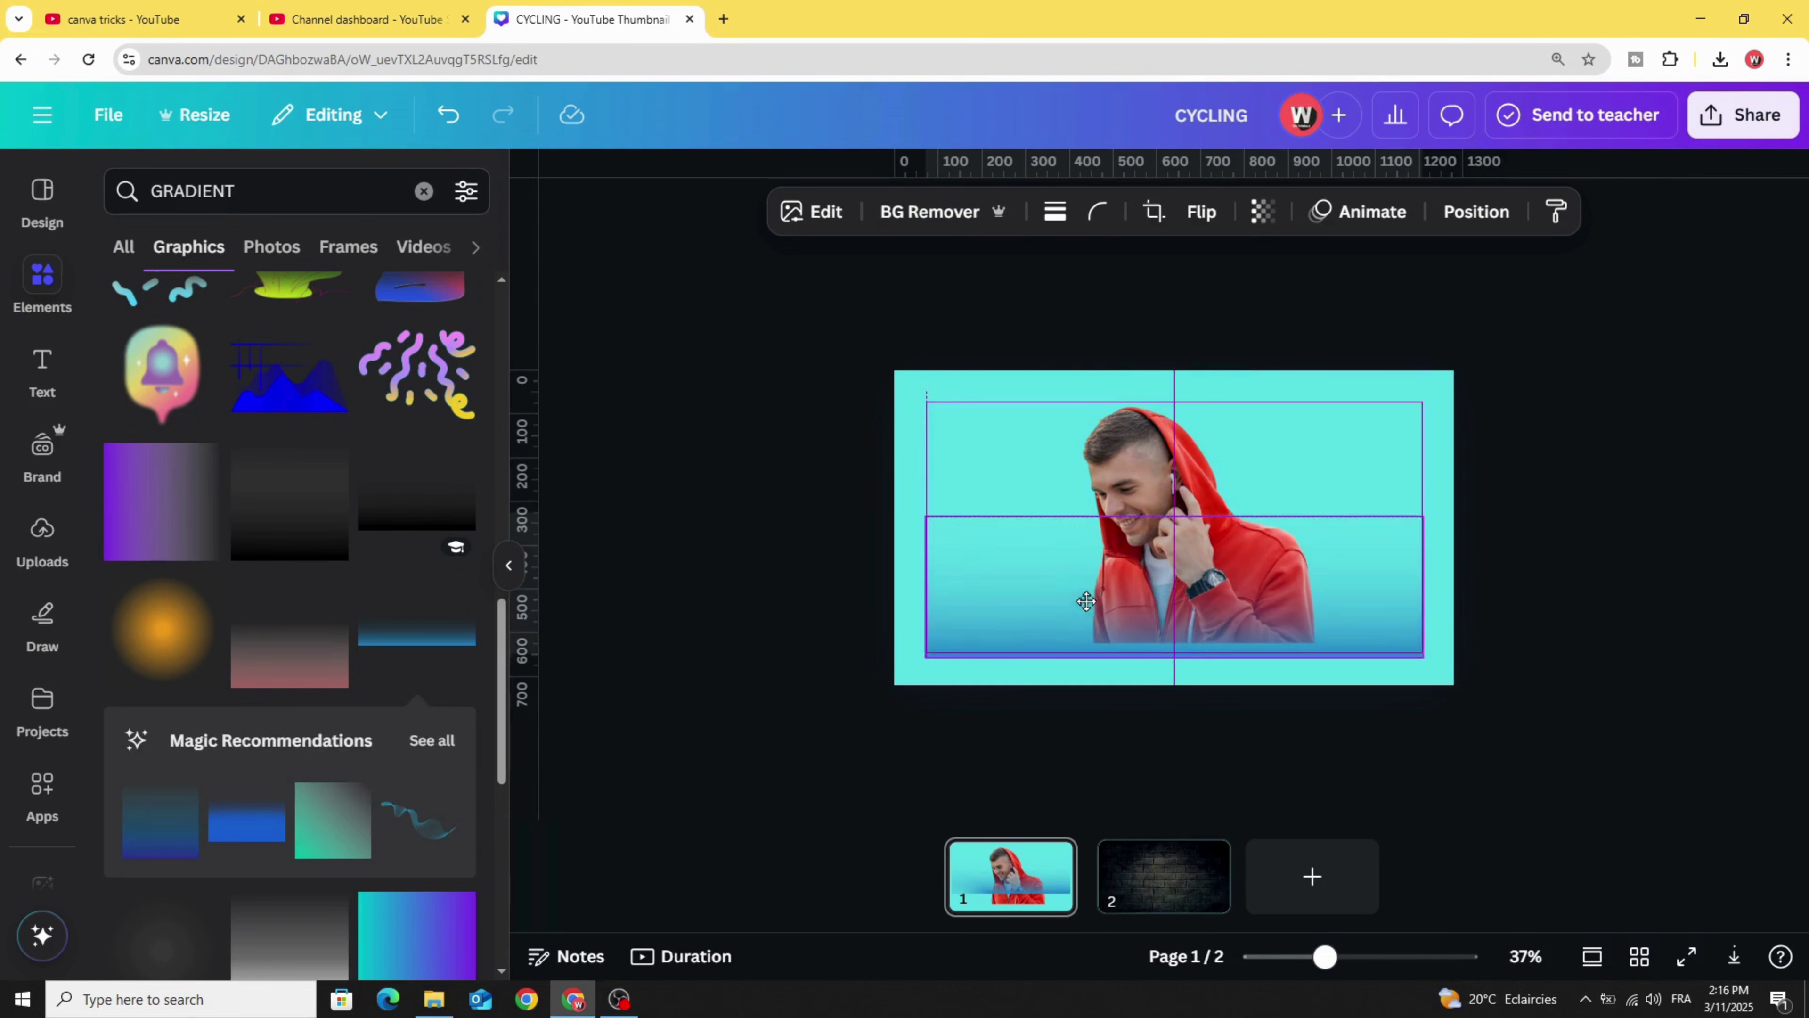
pyautogui.moveTo(926, 516); pyautogui.dragTo(1165, 581)
pyautogui.moveTo(1262, 638); pyautogui.dragTo(1173, 643)
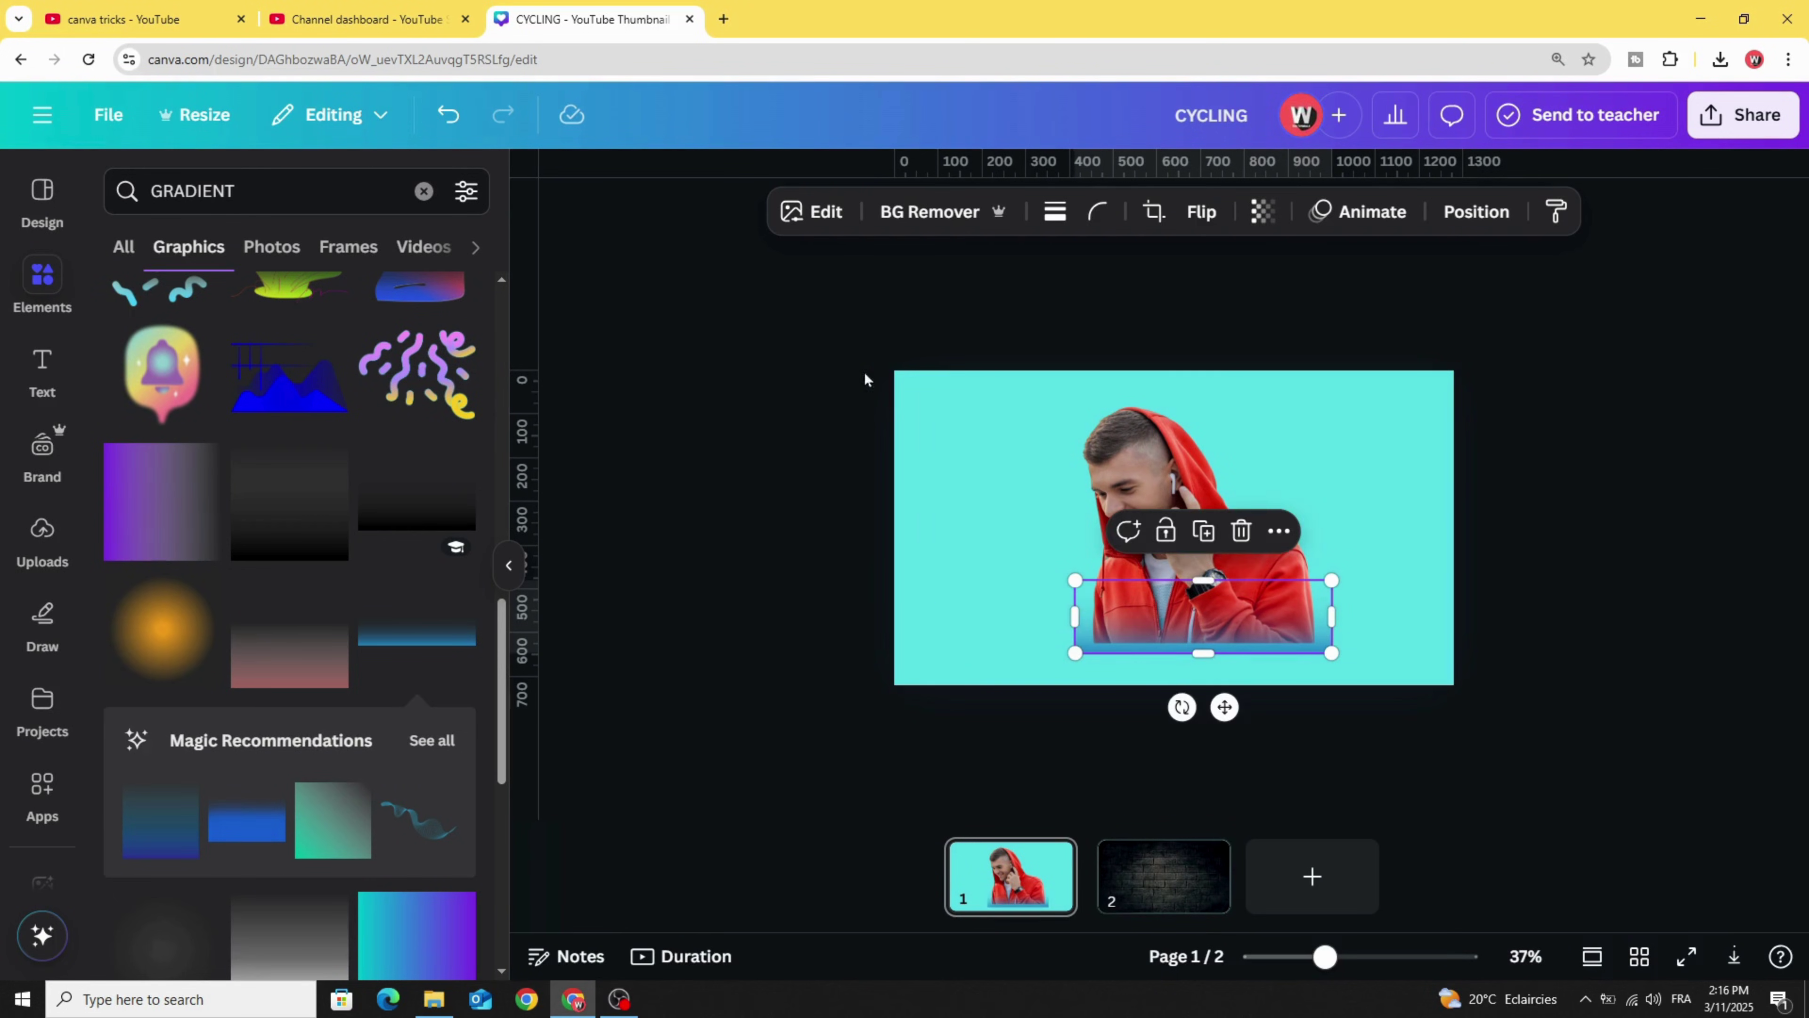
pyautogui.click(822, 213)
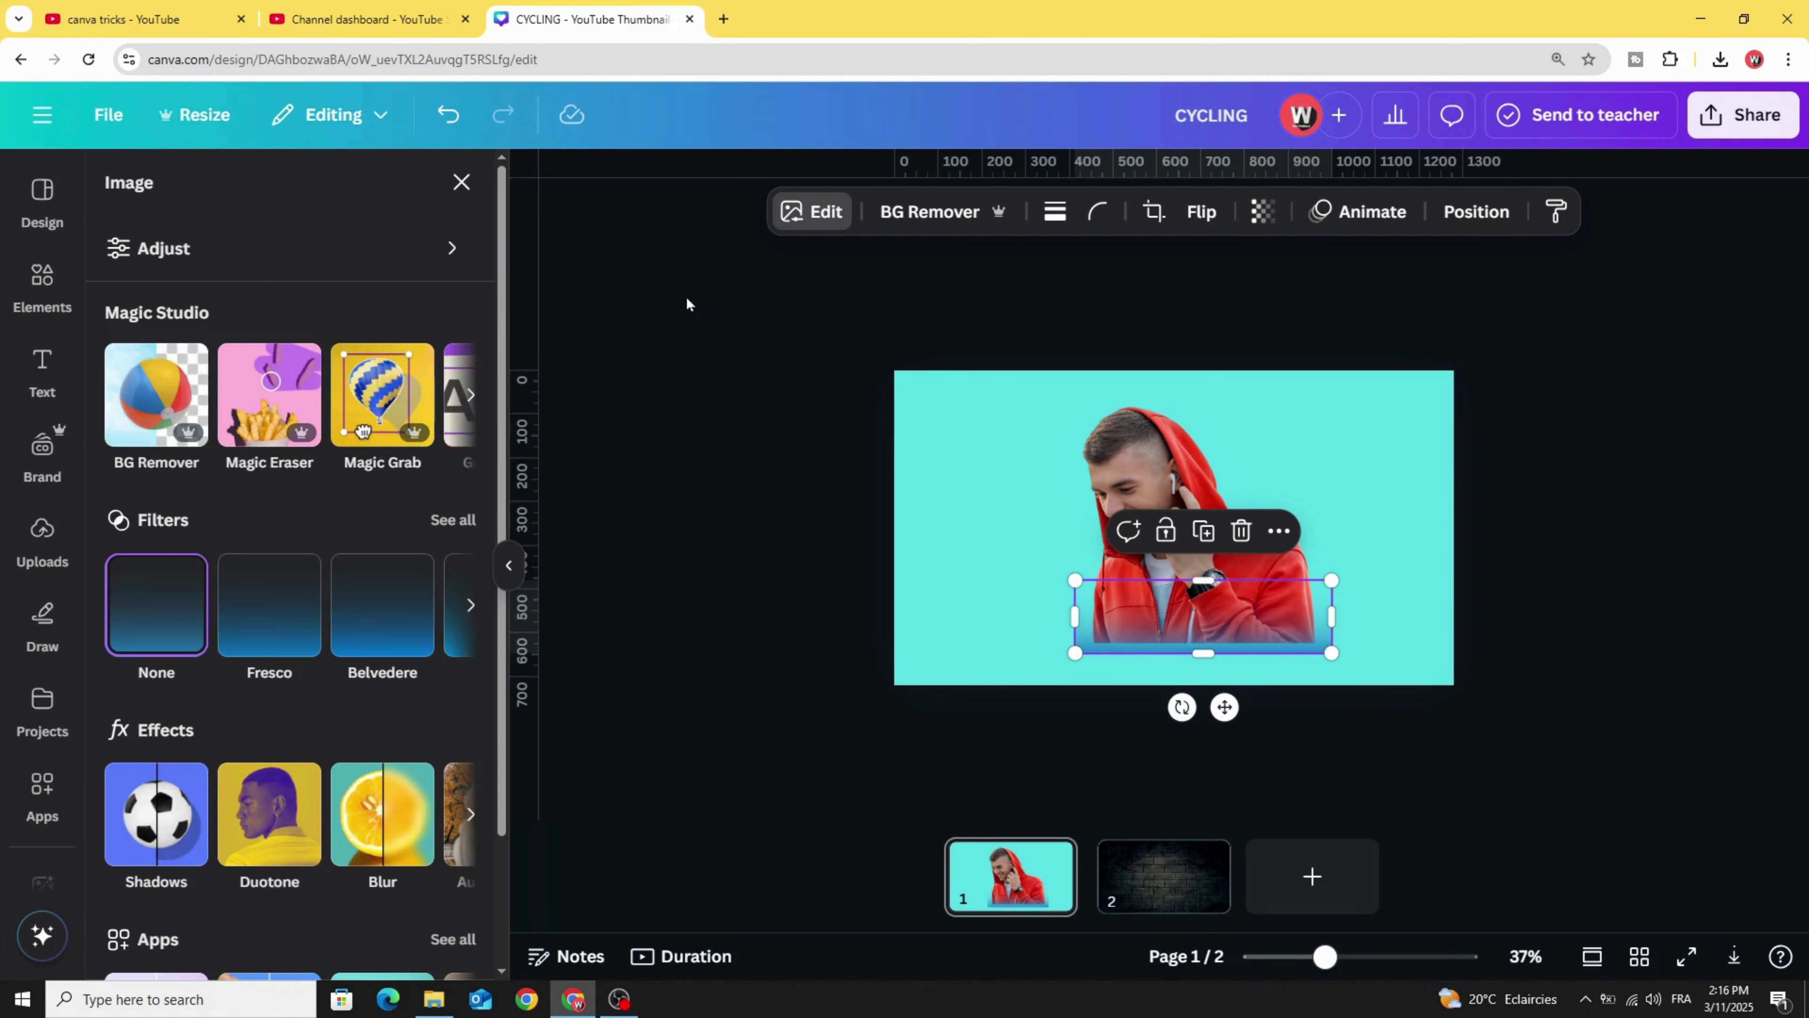
# Step: Give the gradient a custom Duotone with cyan #5CE1E6 highlights and shadows
pyautogui.scroll(-3, 242, 627)
pyautogui.click(274, 627)
pyautogui.click(189, 467)
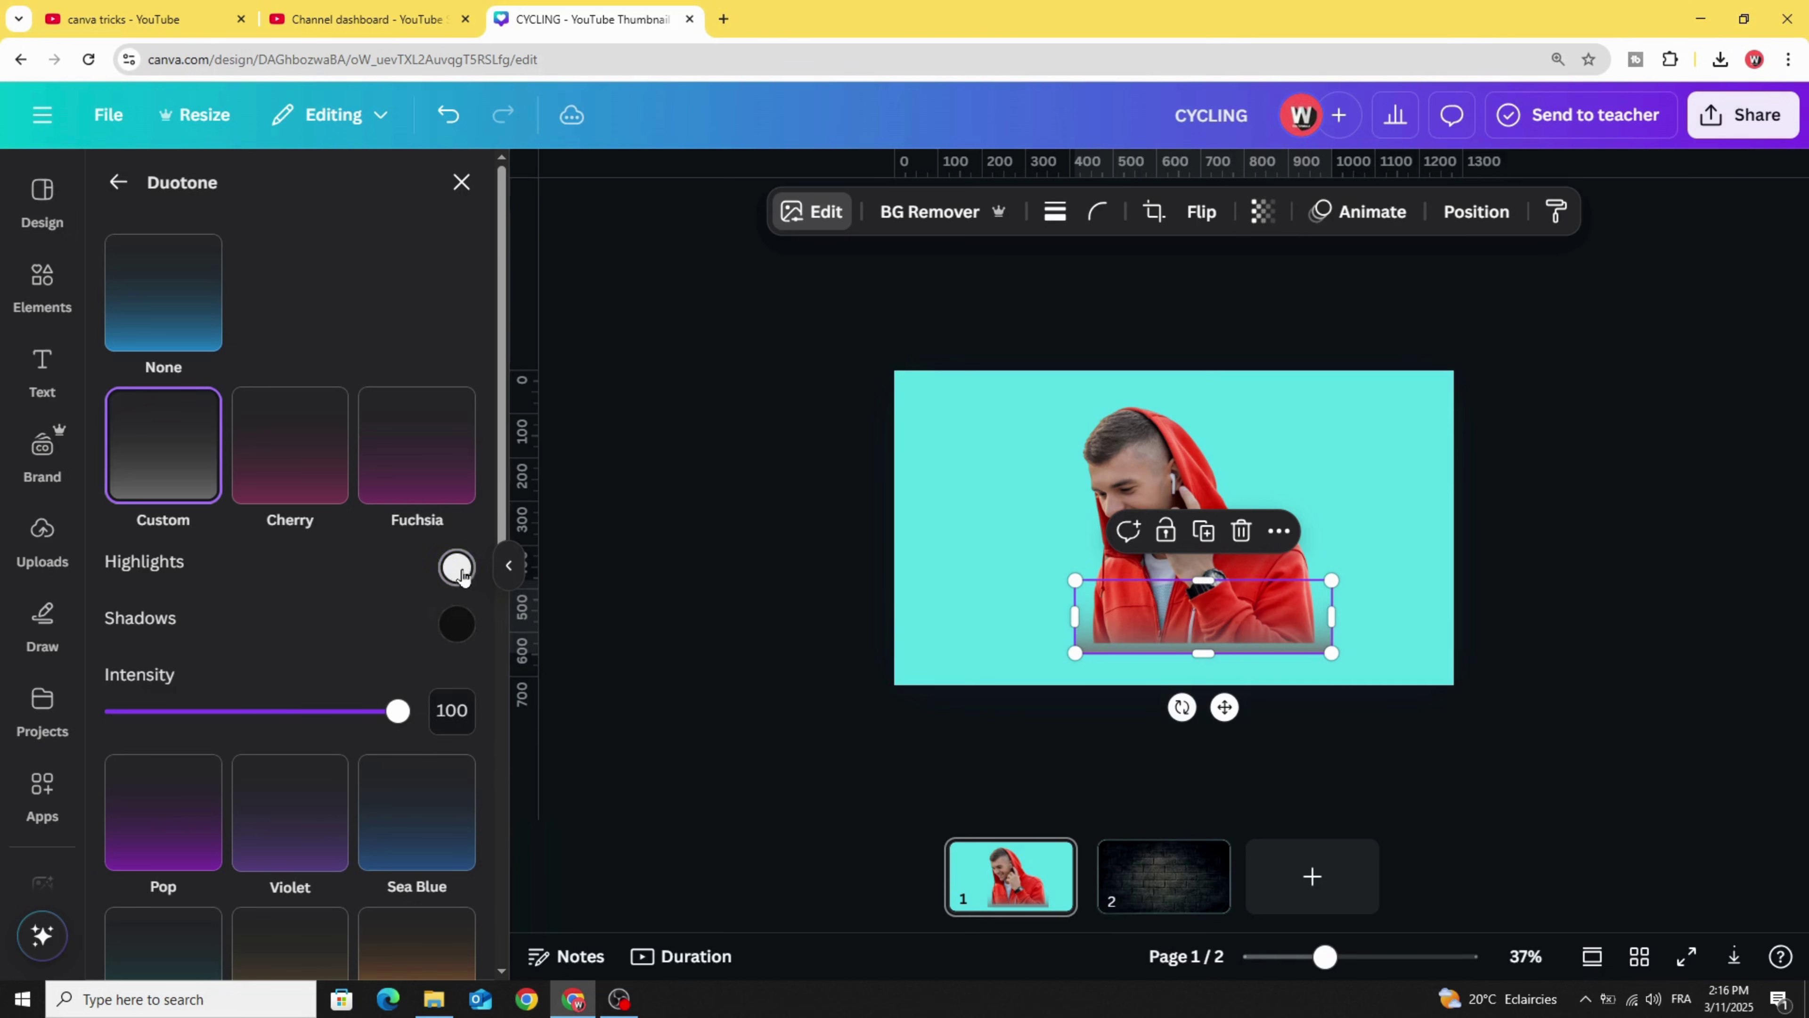
pyautogui.click(457, 568)
pyautogui.click(772, 803)
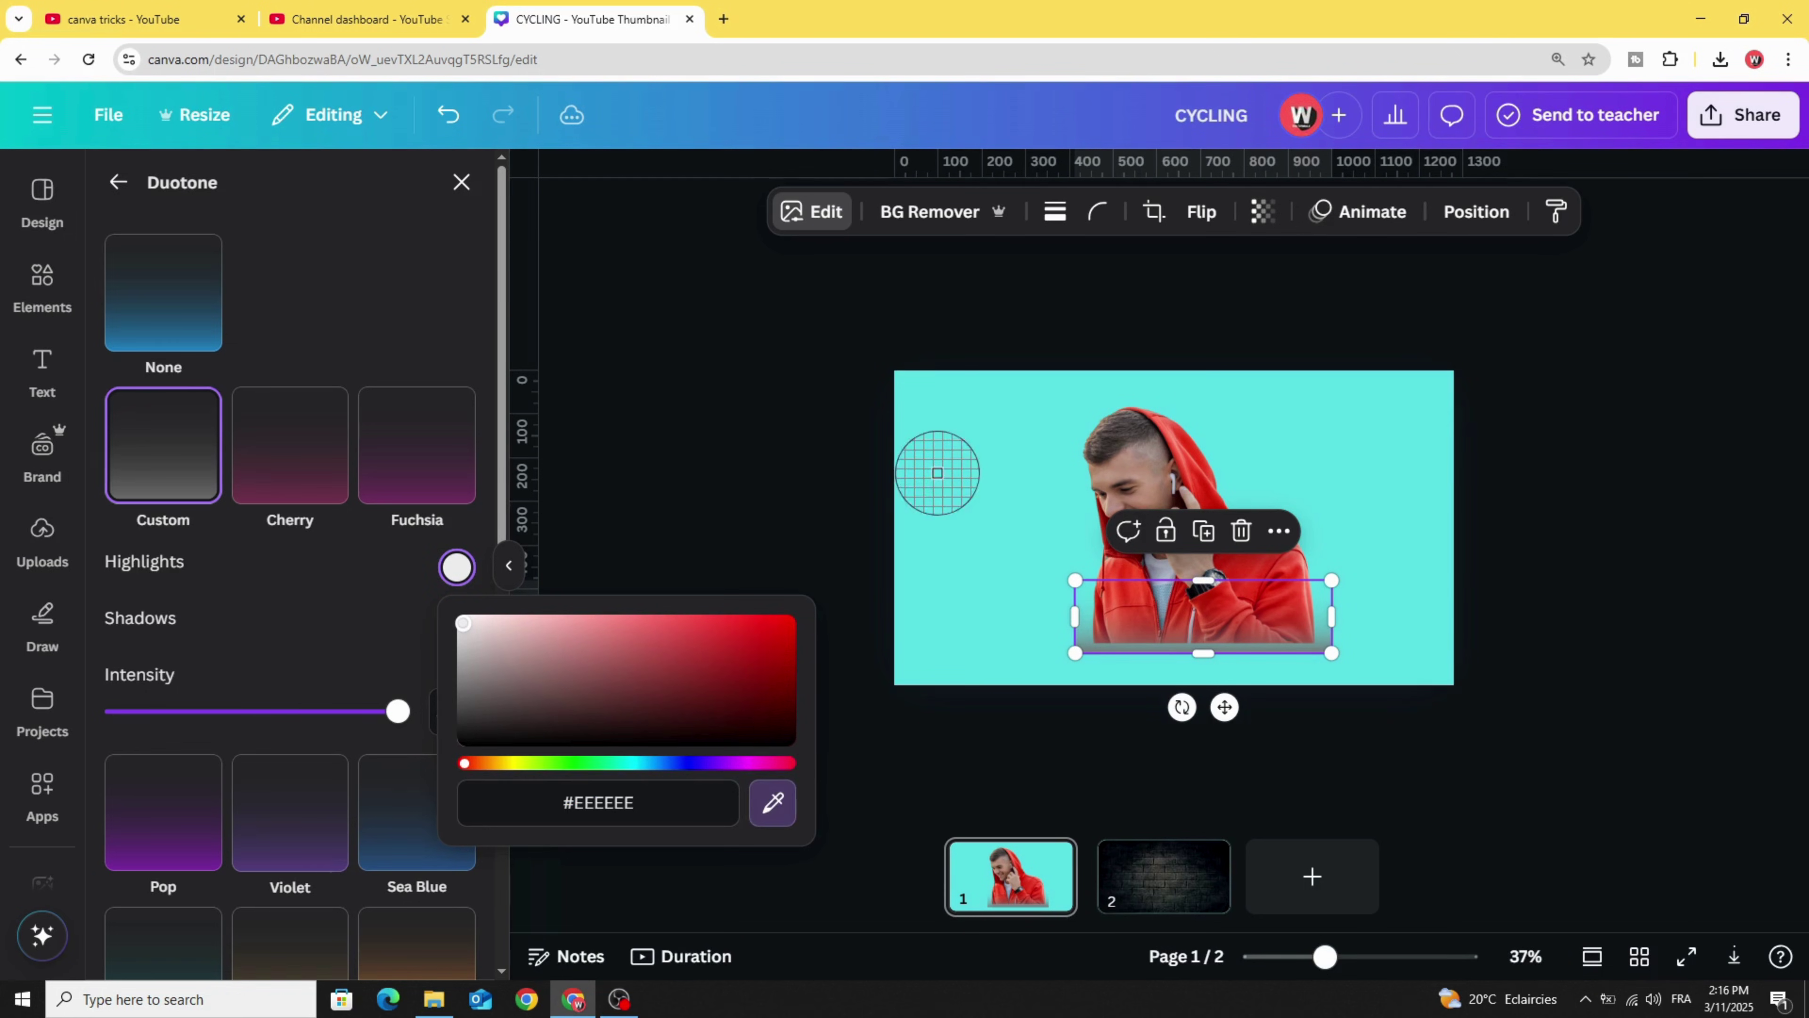
pyautogui.click(941, 476)
pyautogui.click(396, 571)
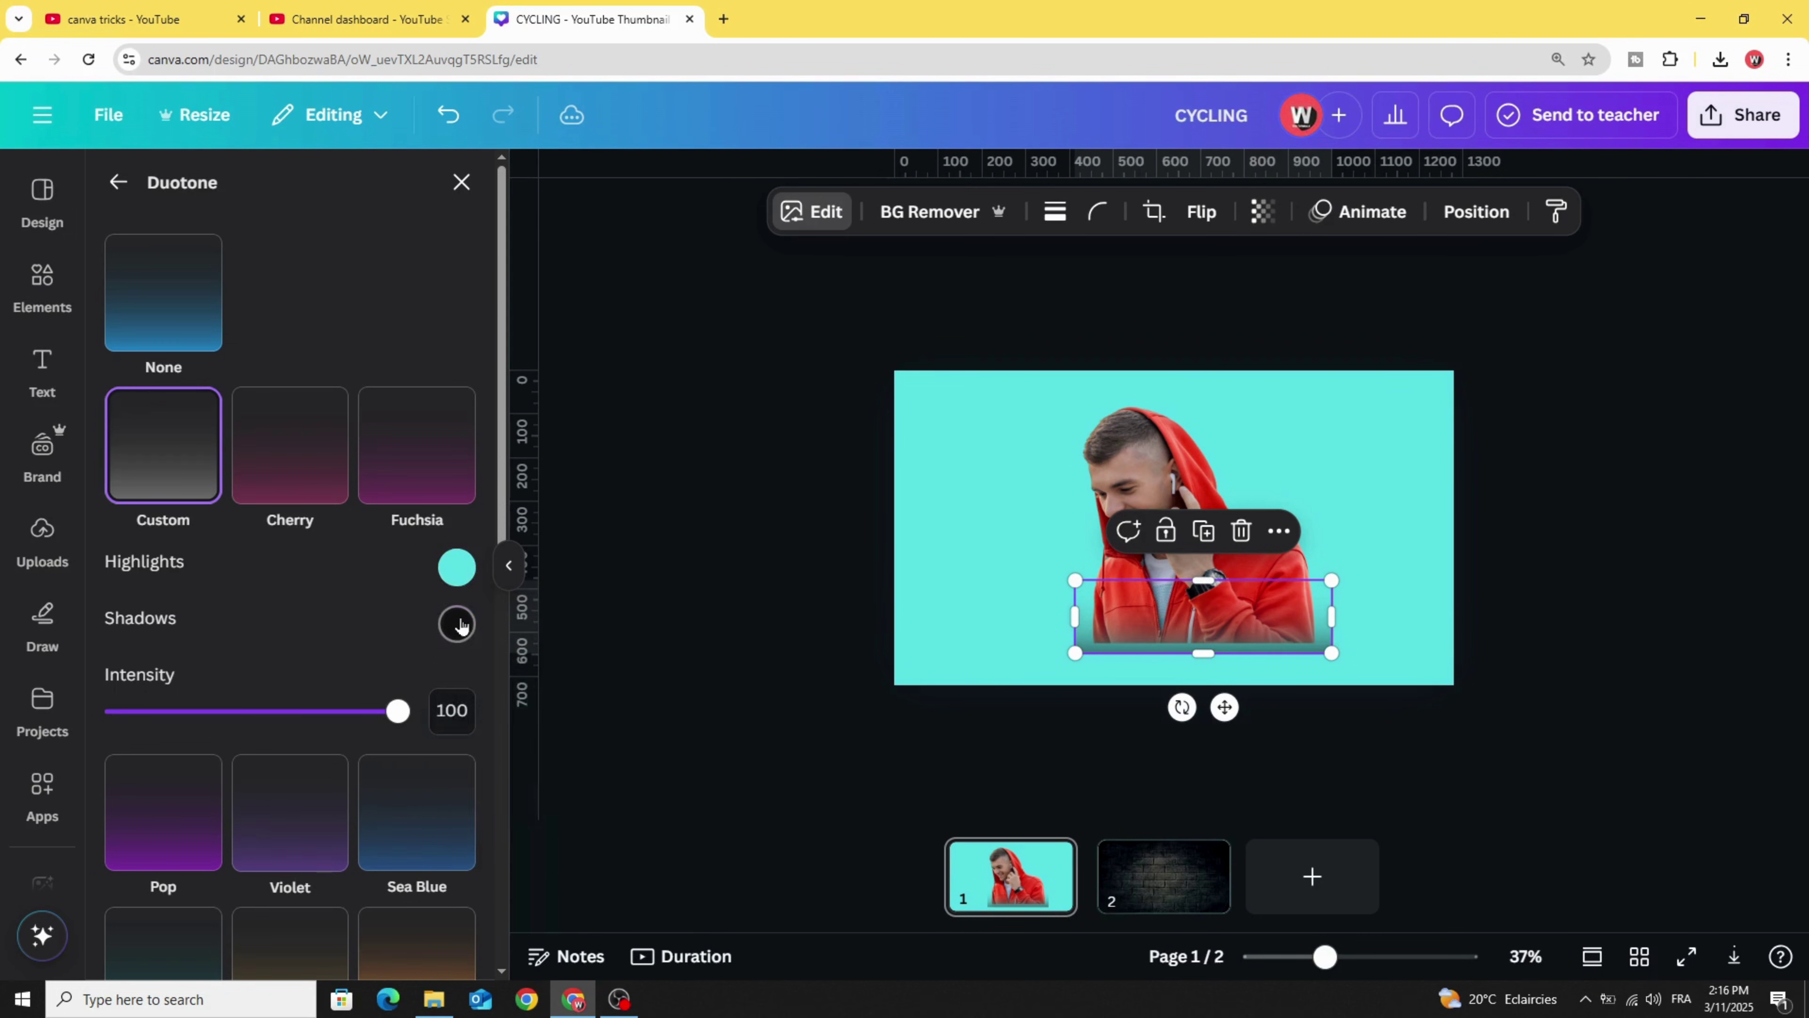
pyautogui.click(456, 624)
pyautogui.click(773, 860)
pyautogui.click(950, 538)
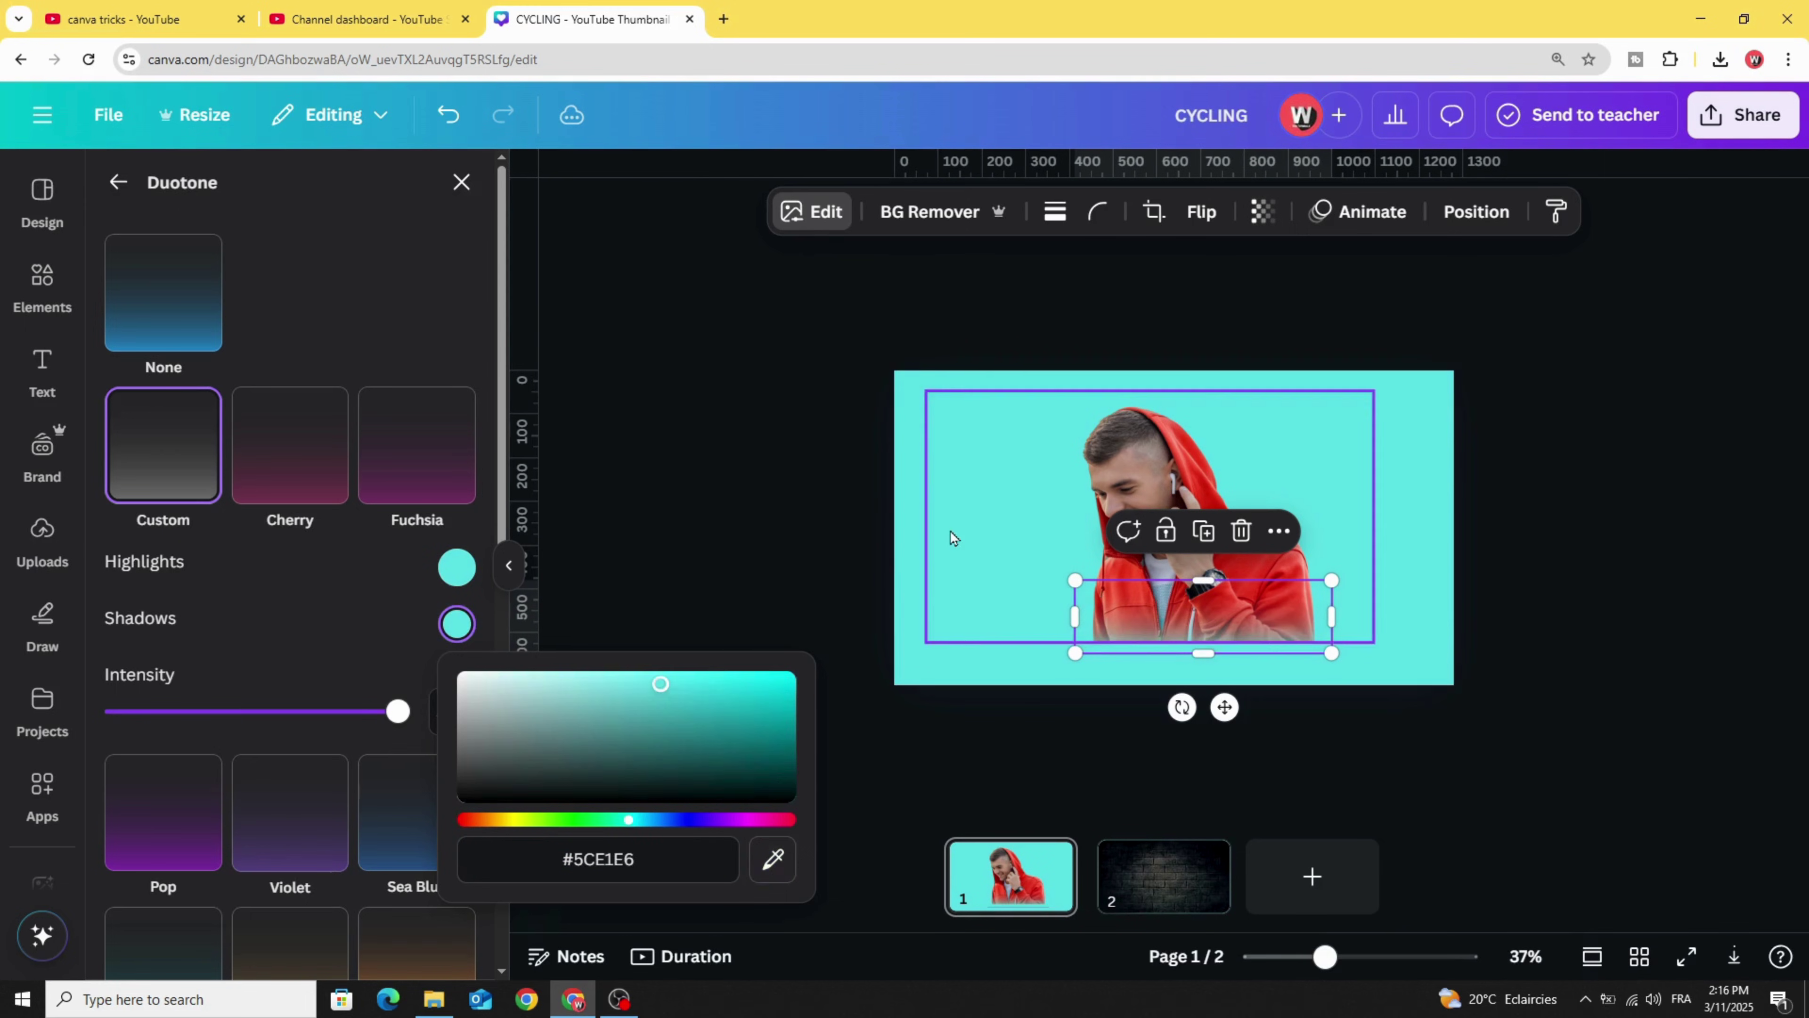
pyautogui.click(776, 537)
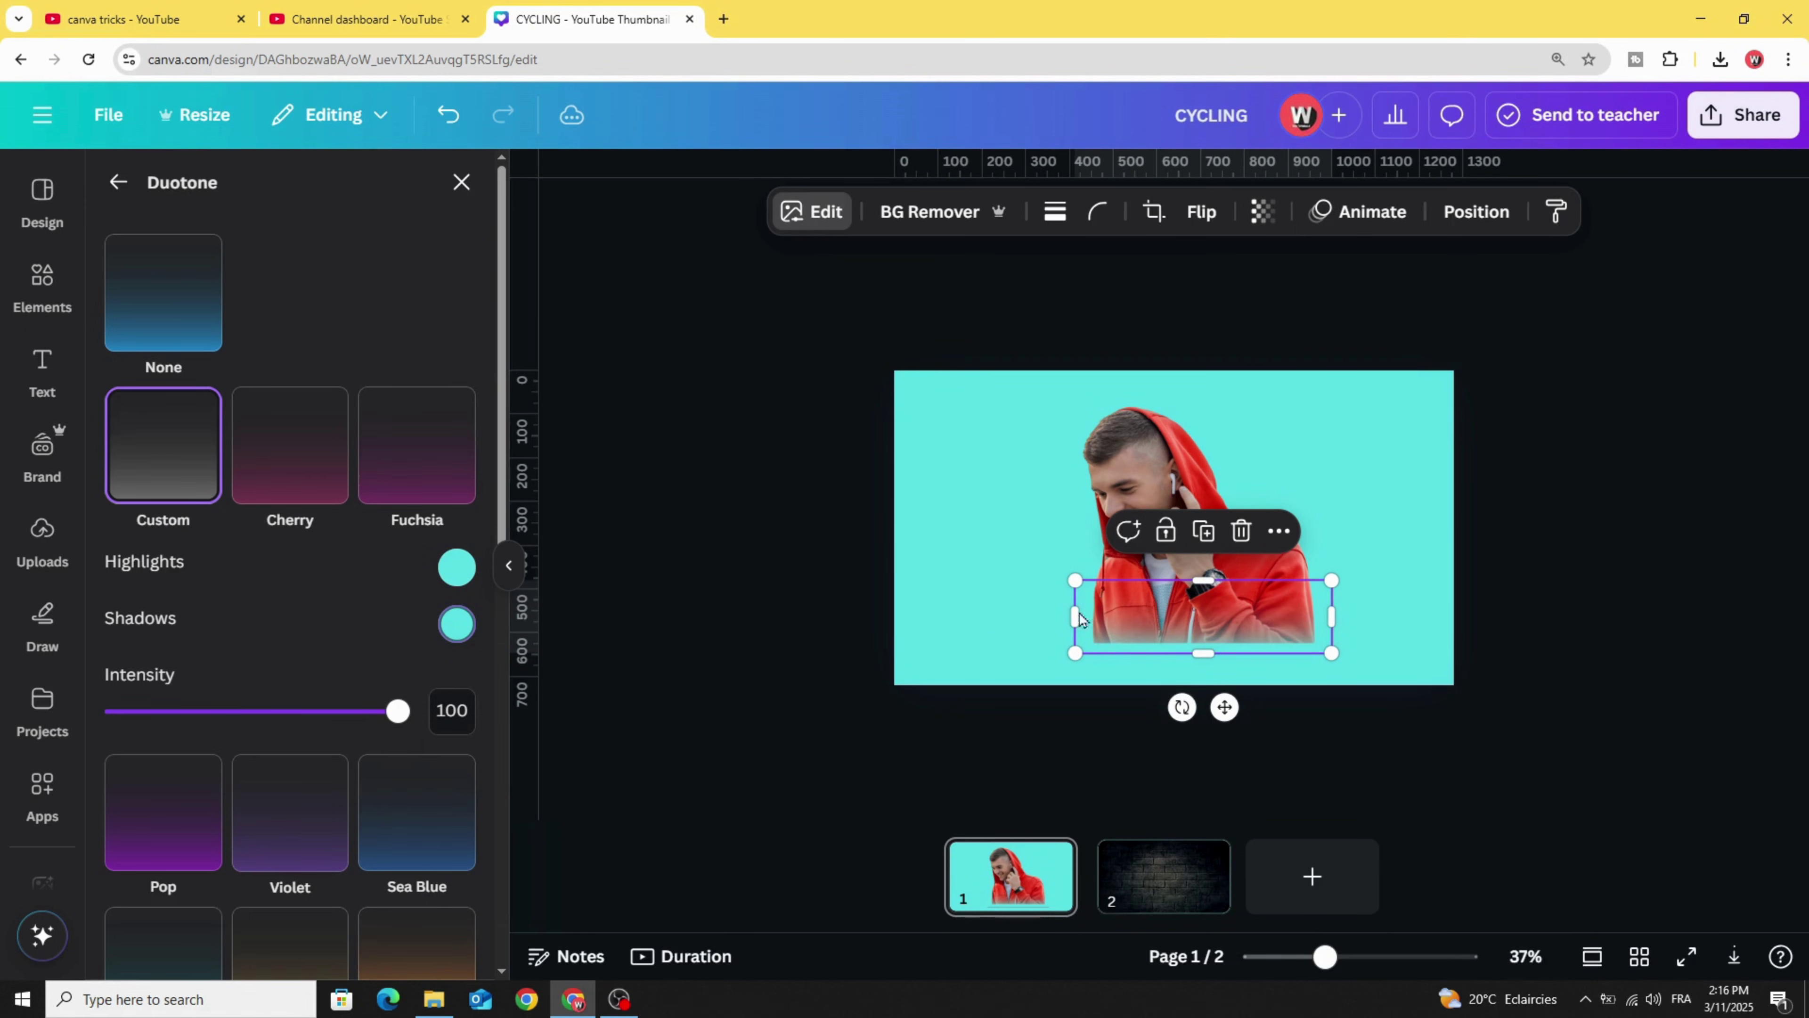
pyautogui.click(818, 615)
# Step: Enlarge and reposition the gradient strip so the hoodie fades into the background
pyautogui.click(1164, 631)
pyautogui.moveTo(1193, 638); pyautogui.dragTo(1193, 638)
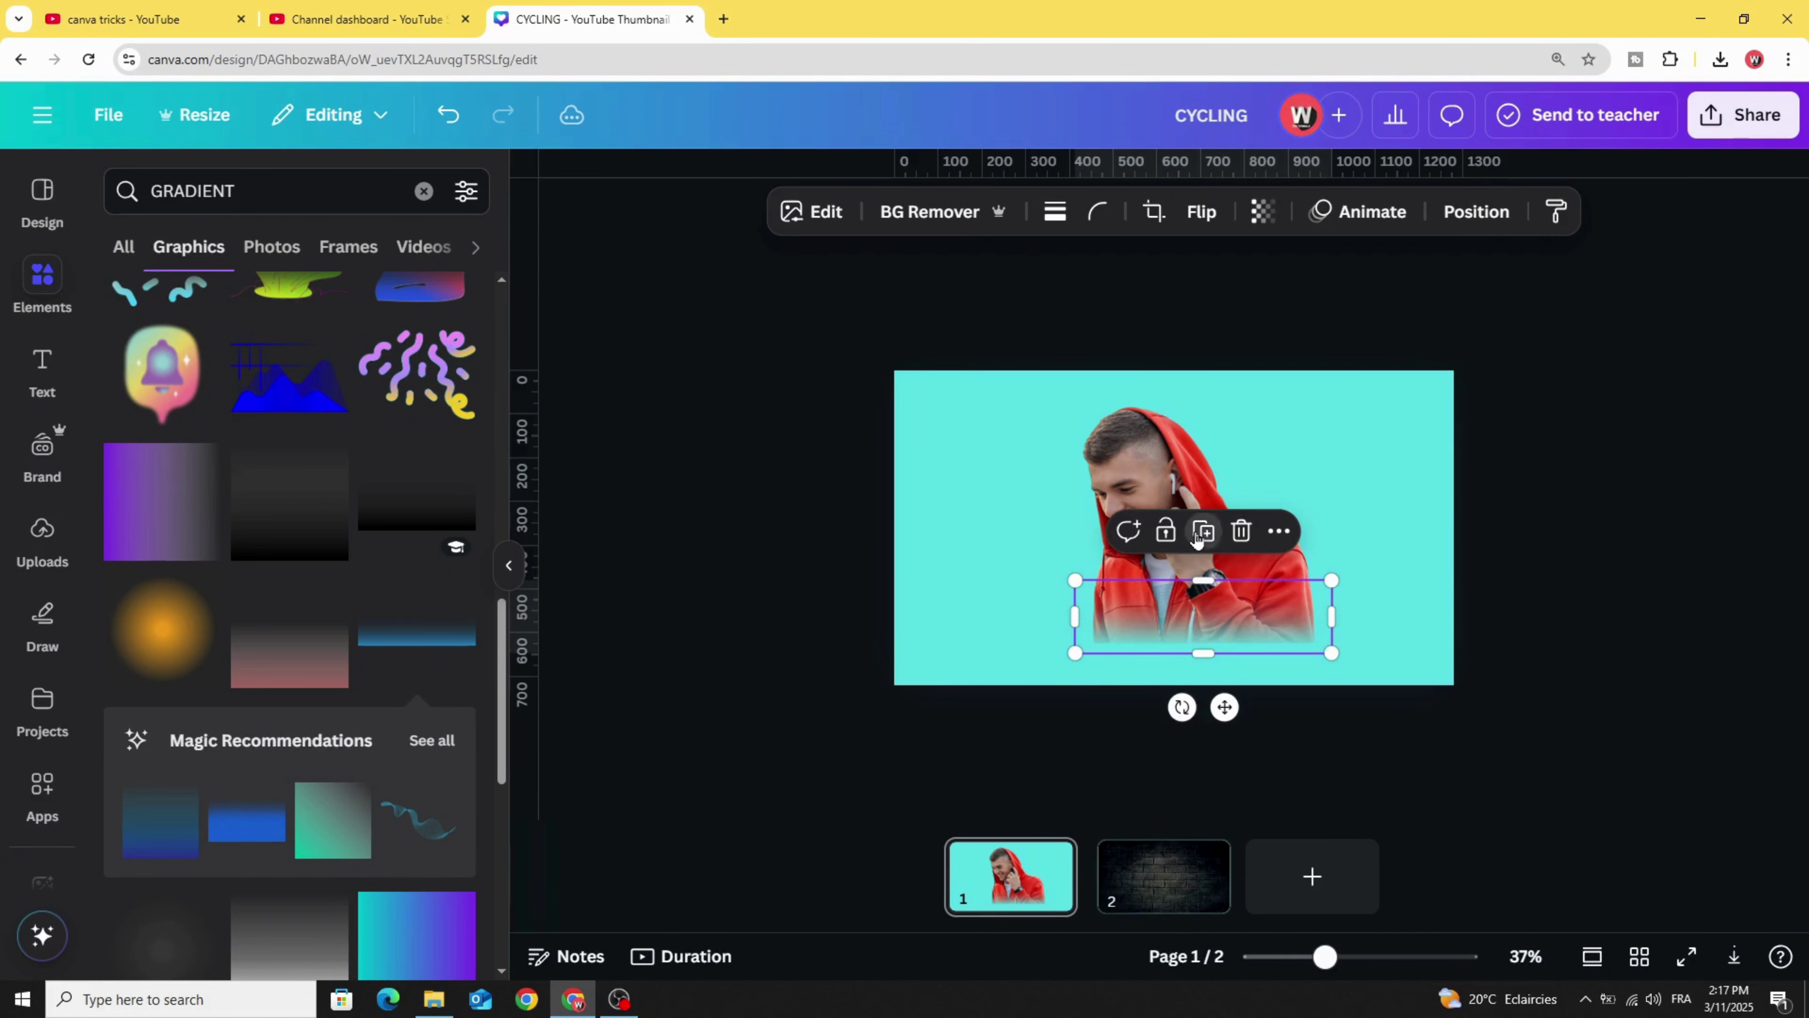
pyautogui.moveTo(1306, 613); pyautogui.dragTo(1375, 560)
pyautogui.click(878, 619)
pyautogui.click(1181, 636)
pyautogui.moveTo(1180, 636); pyautogui.dragTo(1196, 620)
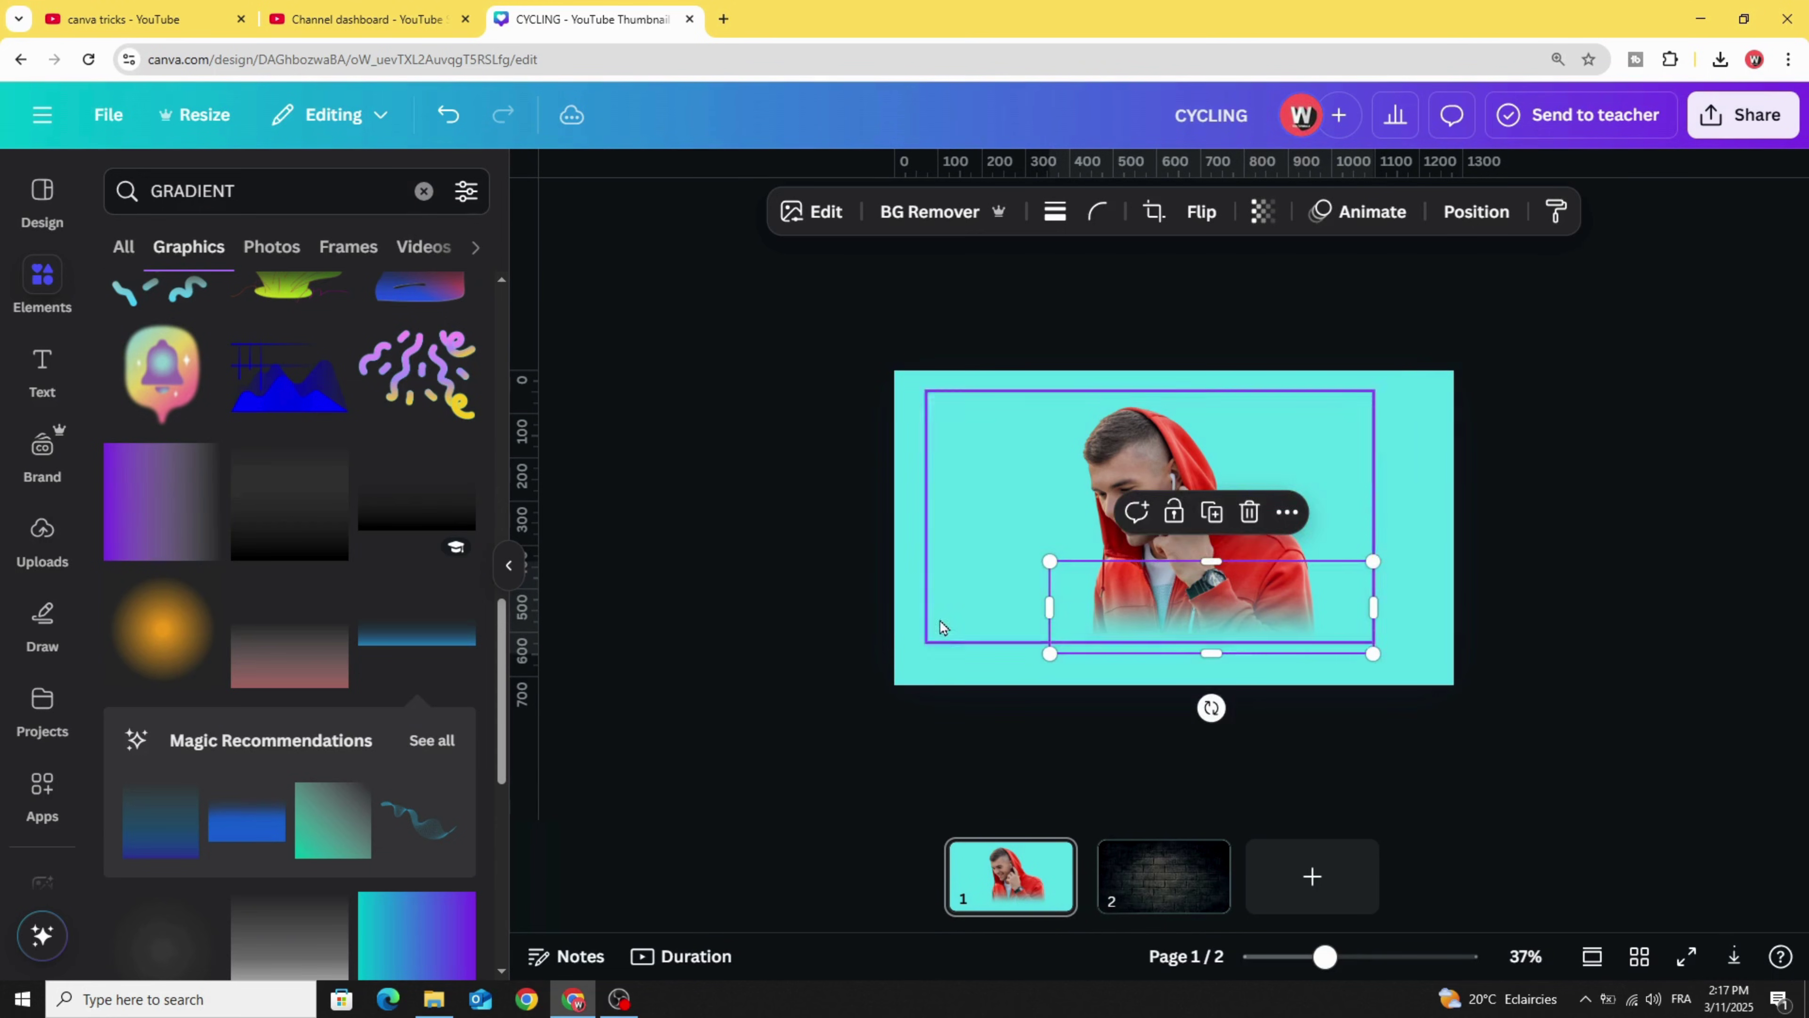
pyautogui.click(794, 604)
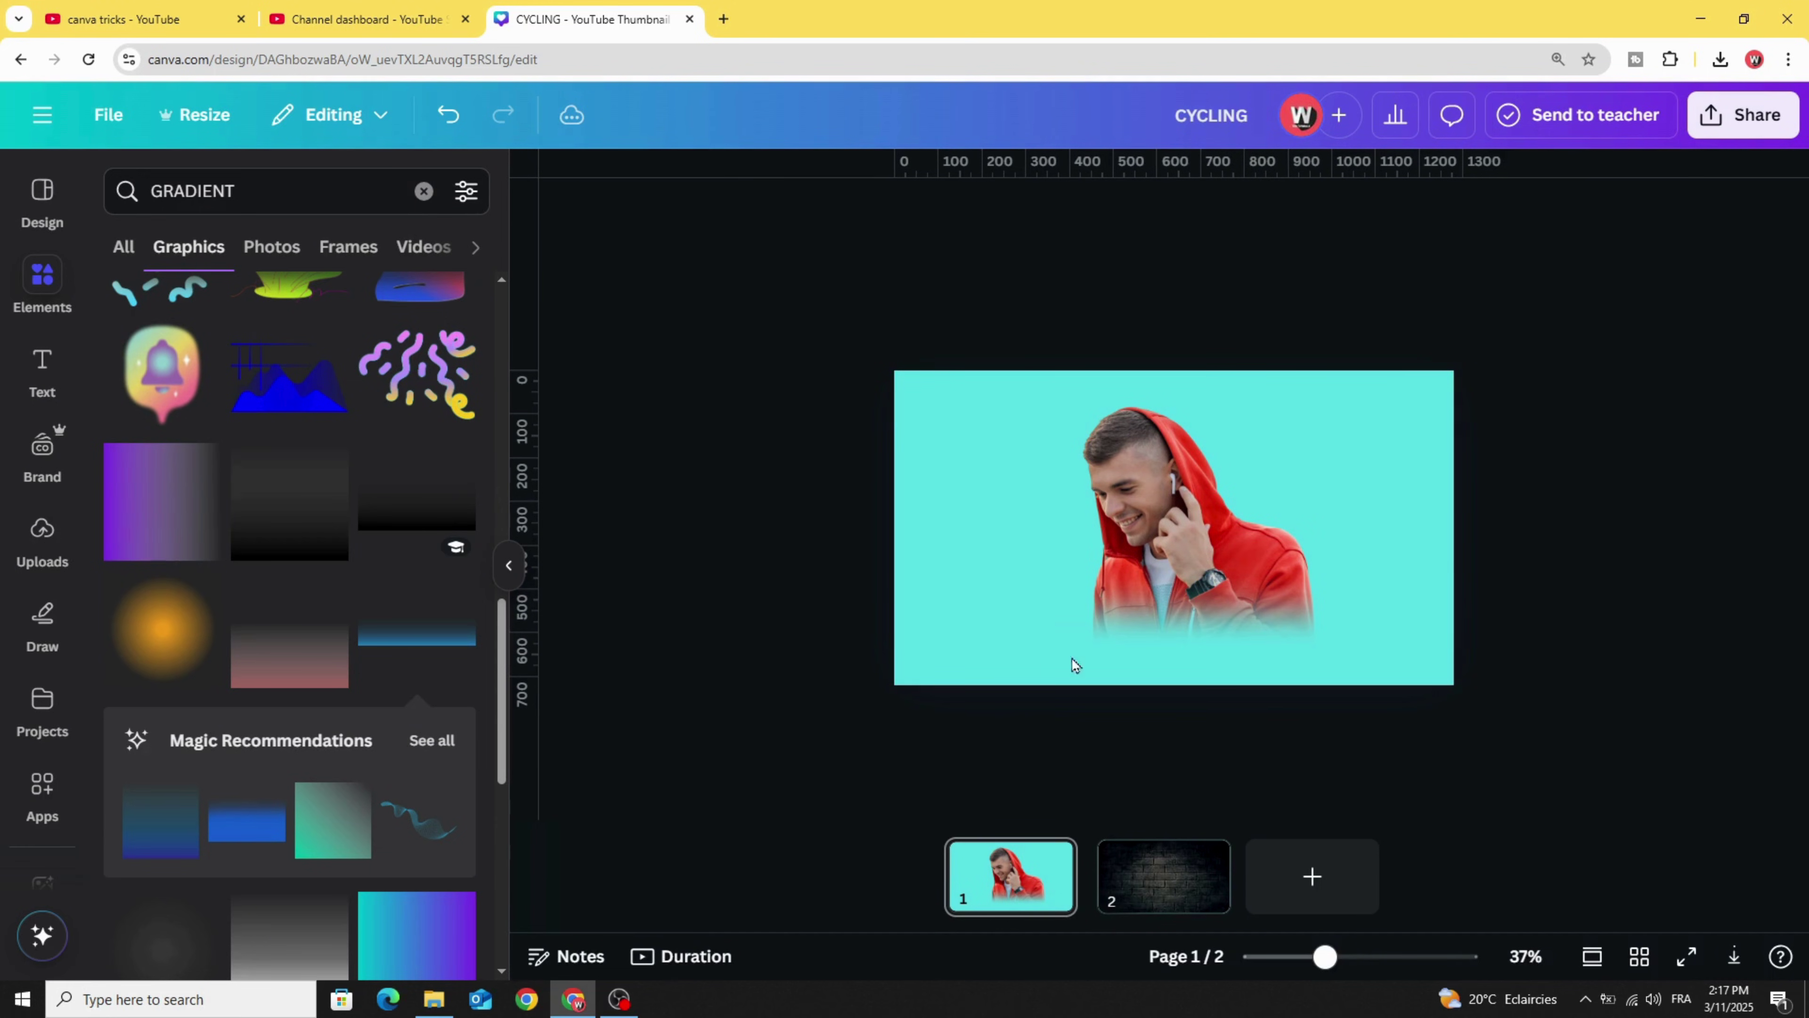
# Step: Copy the man's photo and paste it onto page 2 over the brick wall
pyautogui.click(1123, 501)
pyautogui.rightClick(1133, 459)
pyautogui.press('Escape')
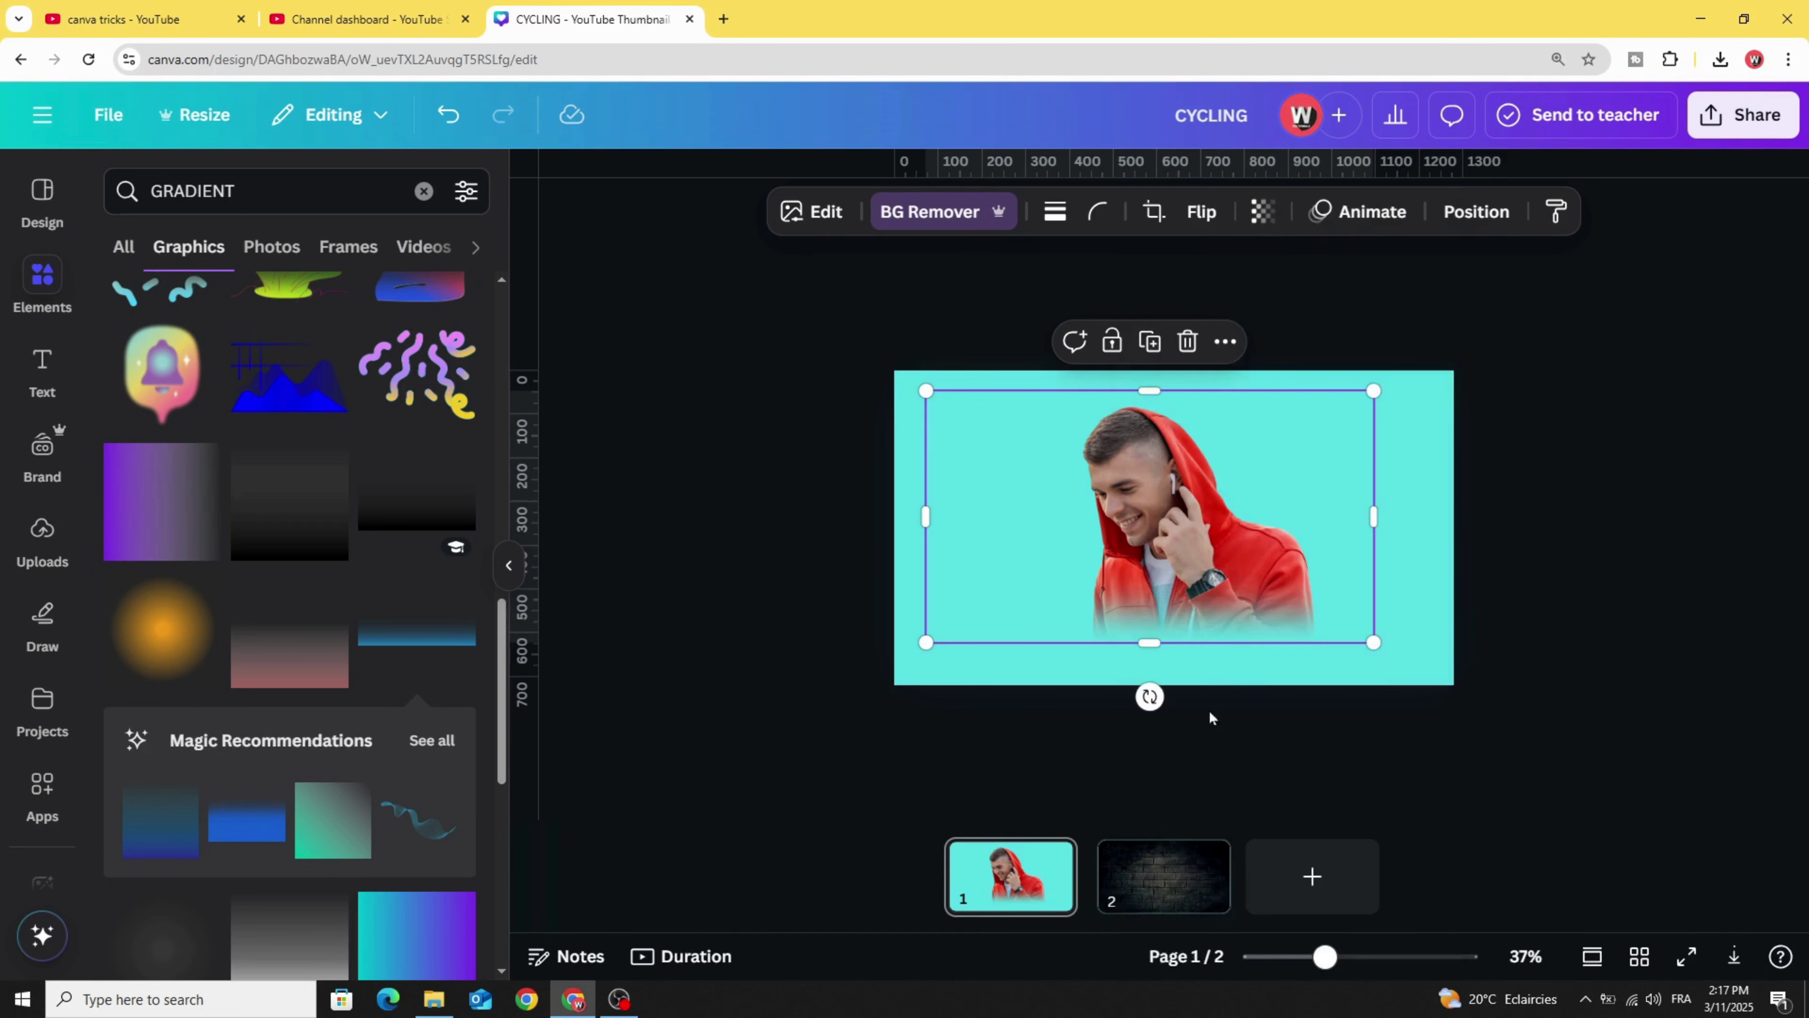
pyautogui.click(1163, 875)
pyautogui.rightClick(1066, 500)
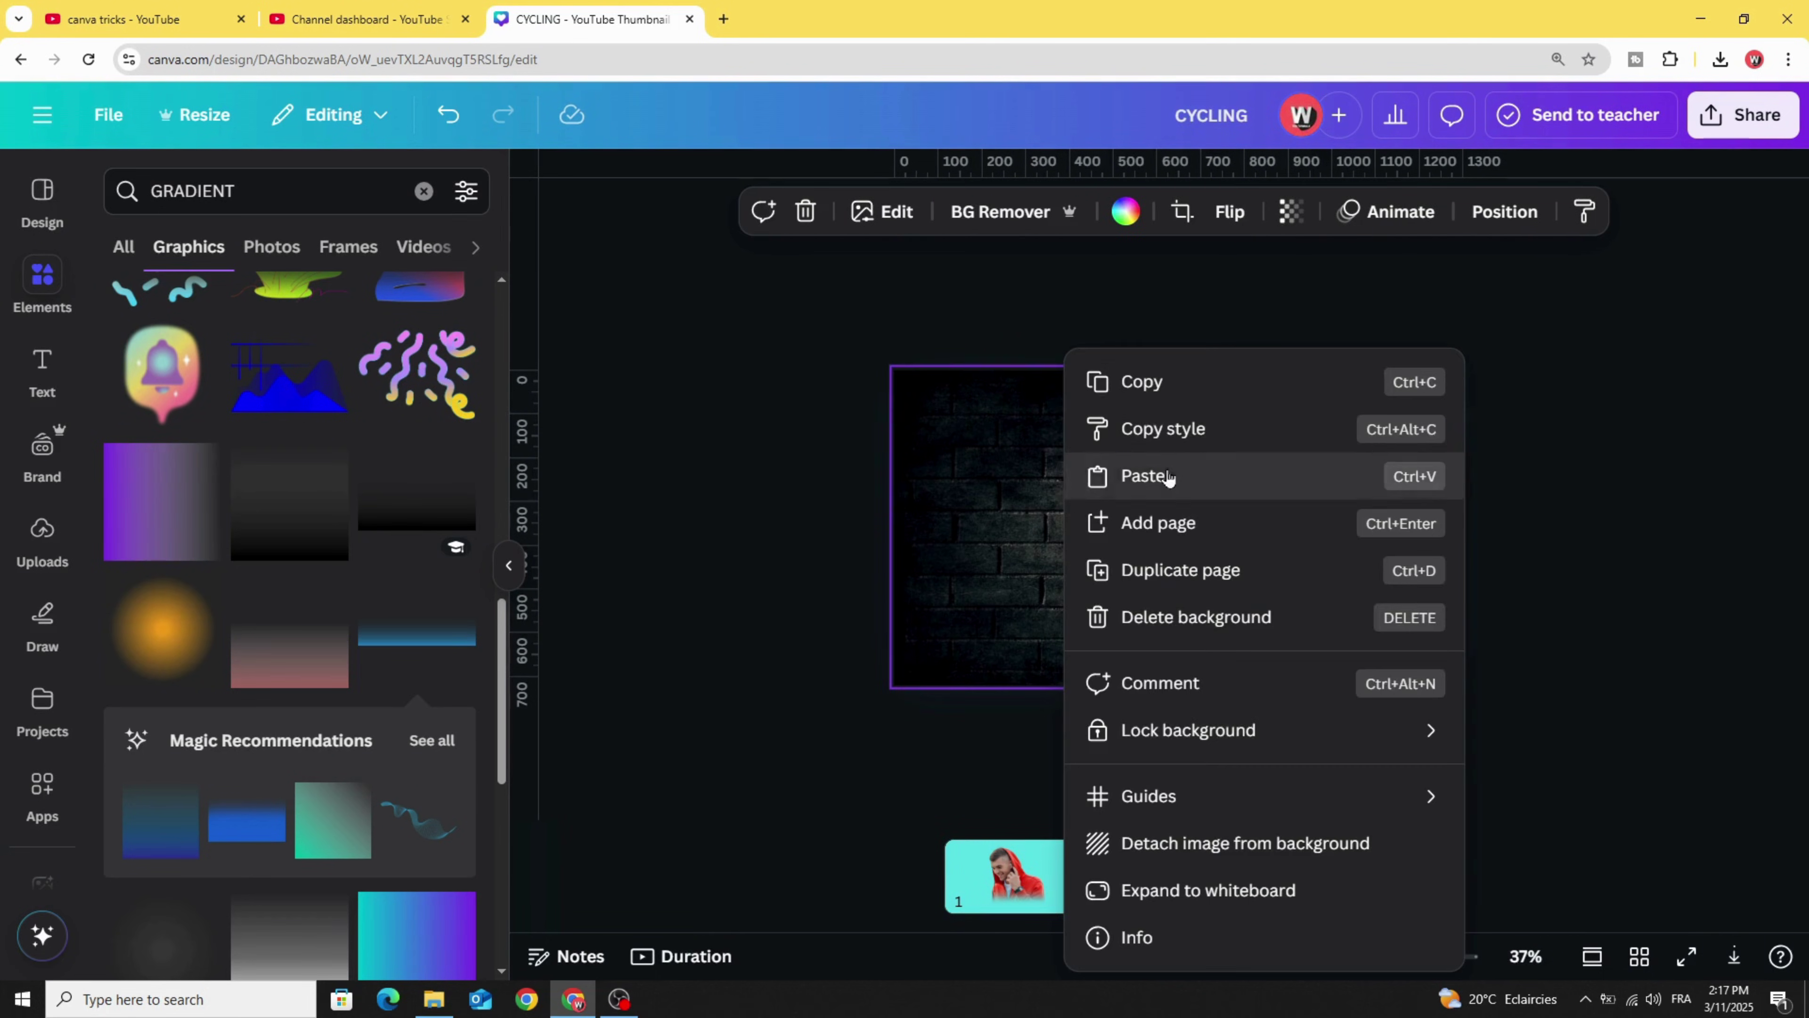
pyautogui.click(1147, 476)
pyautogui.click(787, 529)
pyautogui.click(1213, 598)
pyautogui.moveTo(1213, 597); pyautogui.dragTo(1202, 599)
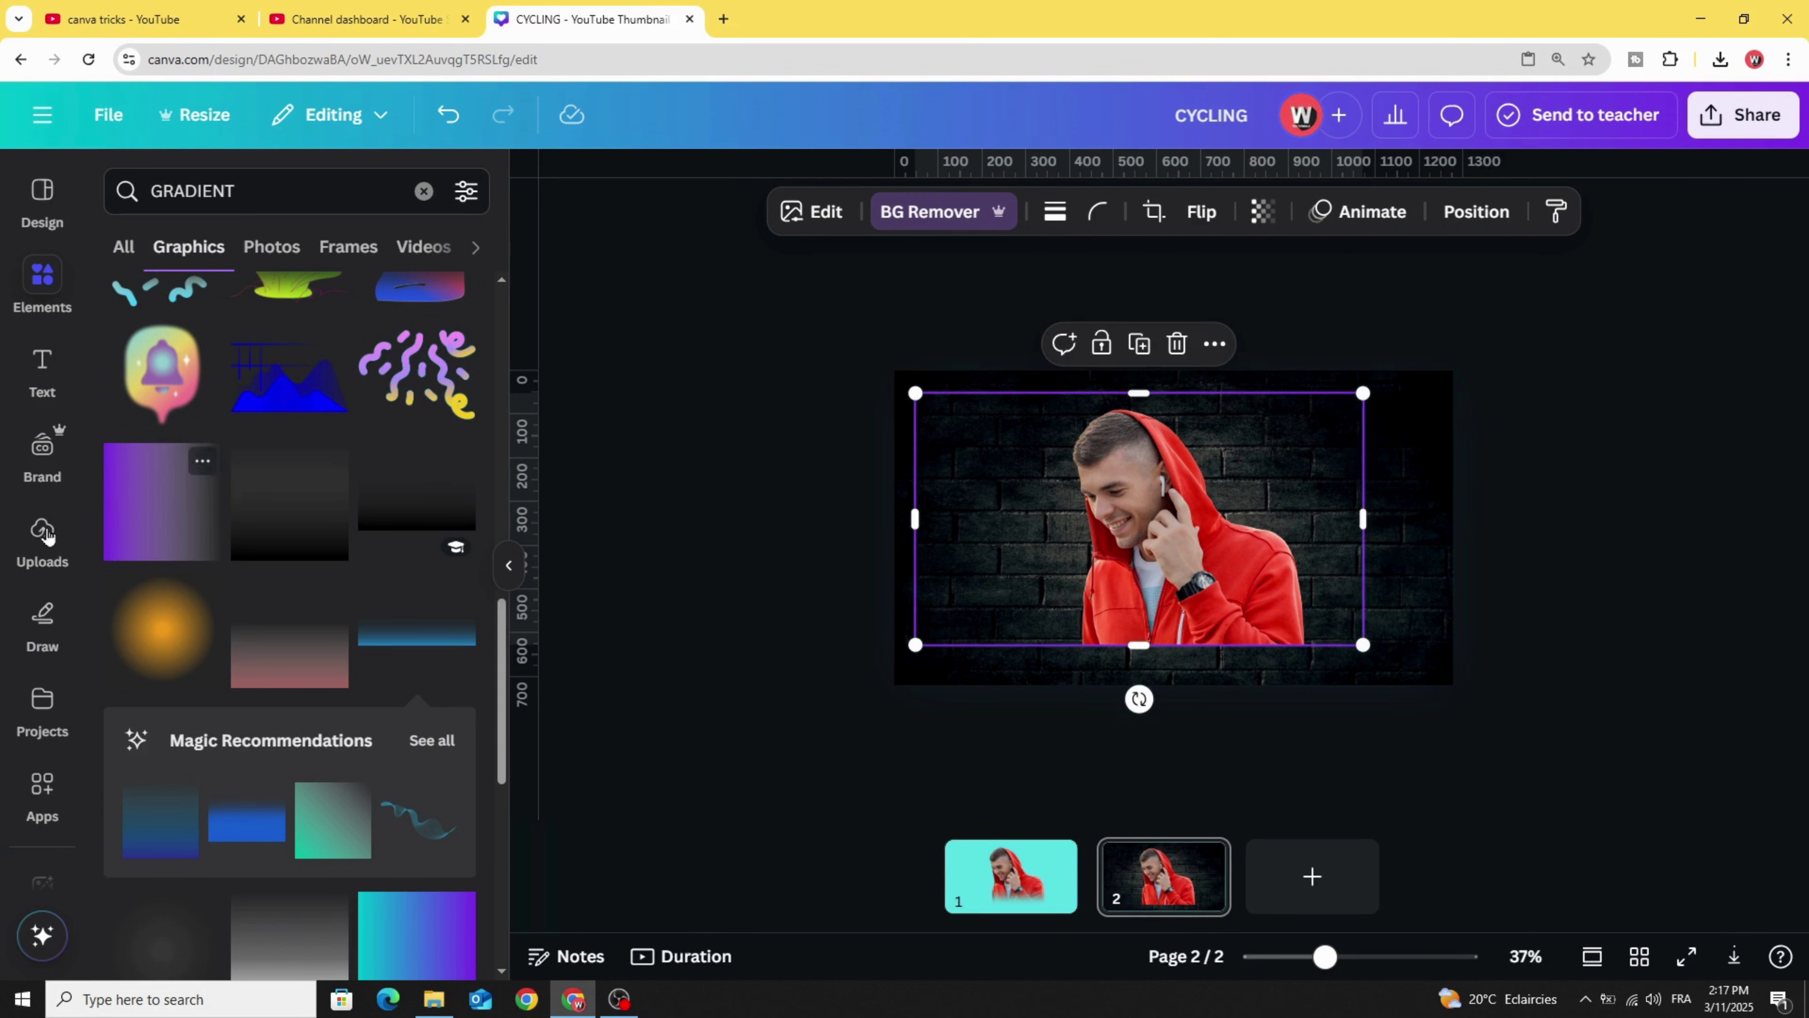
pyautogui.scroll(-3, 44, 591)
# Step: Search the Apps library for 'IMAGE BLEN' image blending apps
pyautogui.click(39, 603)
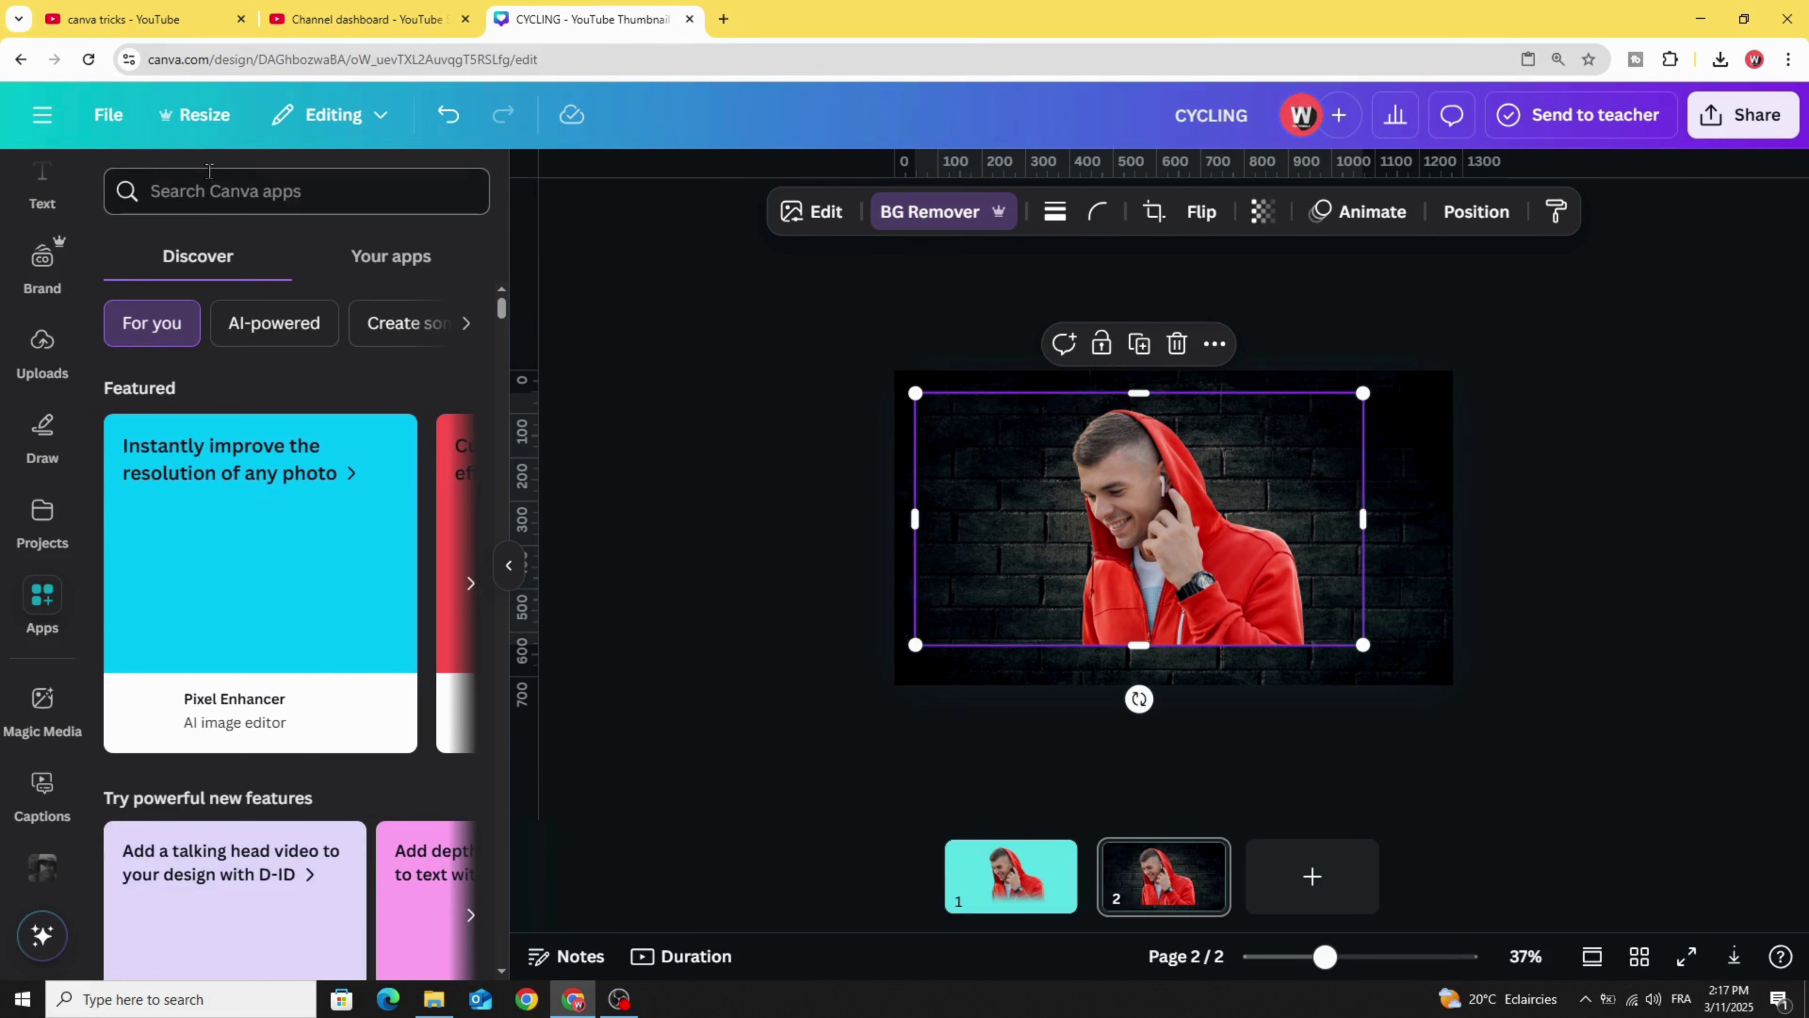
pyautogui.write('IMAGE B')
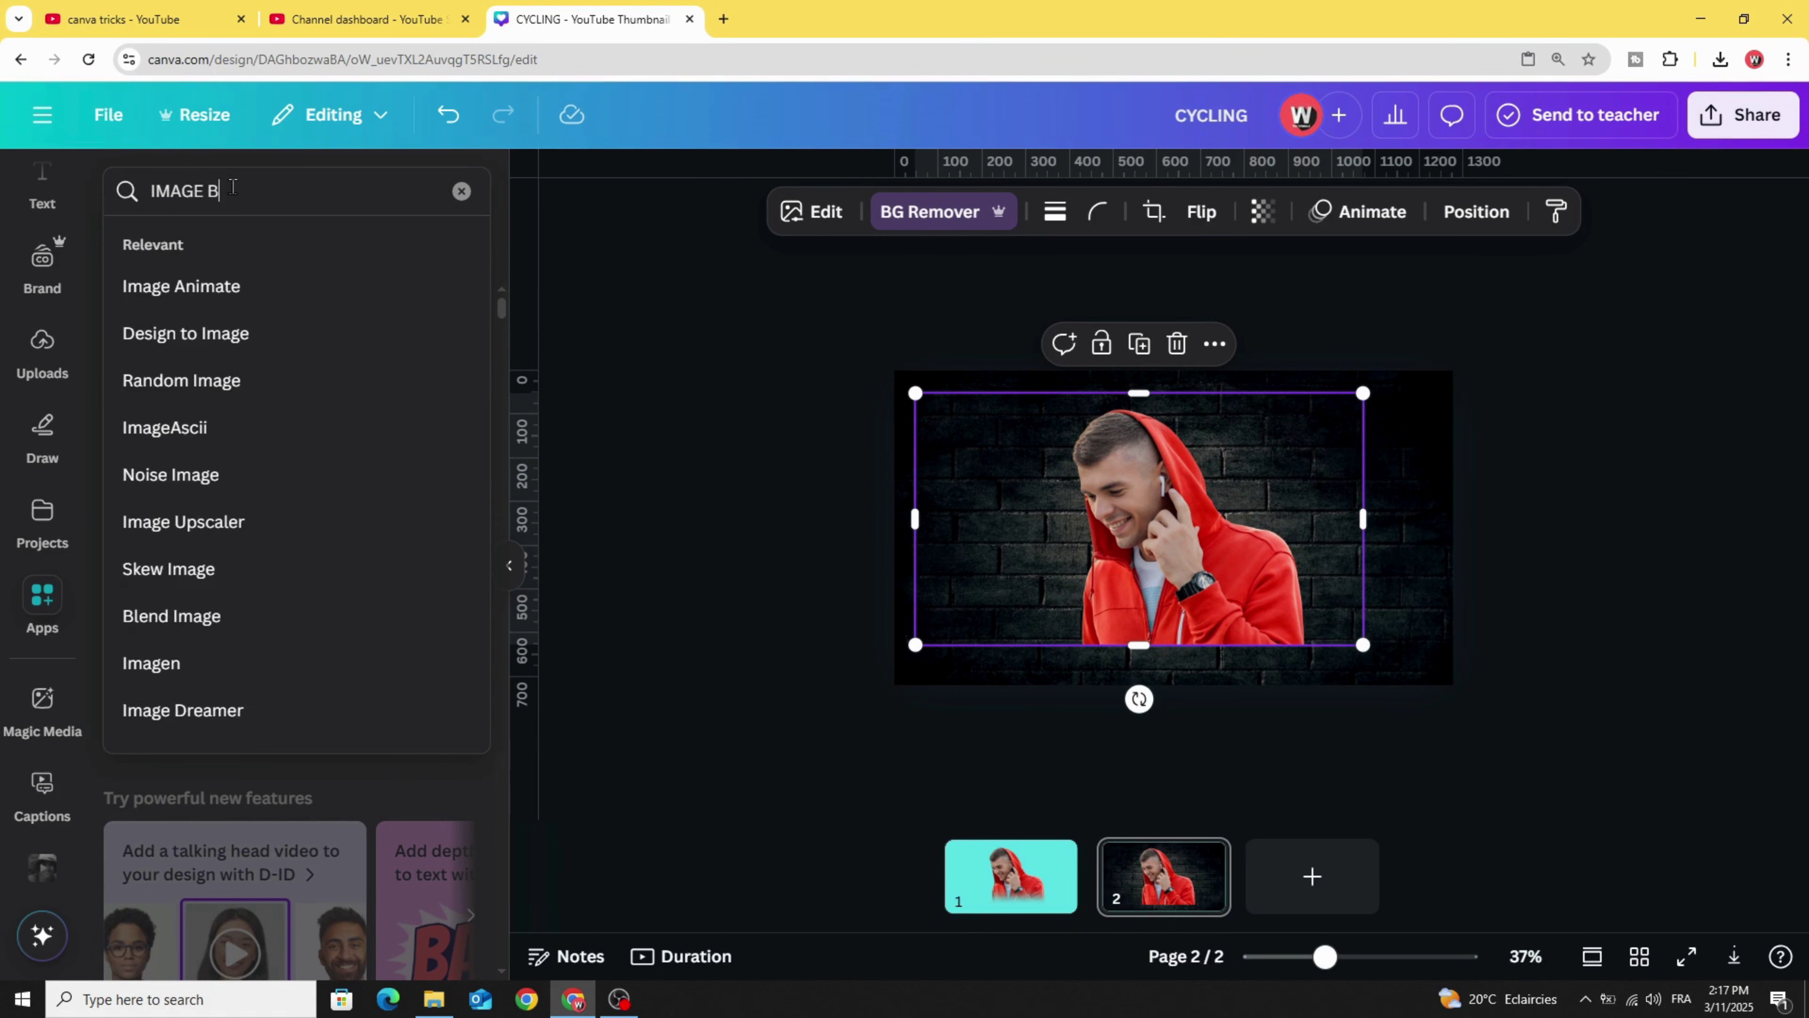
pyautogui.write('LENDER')
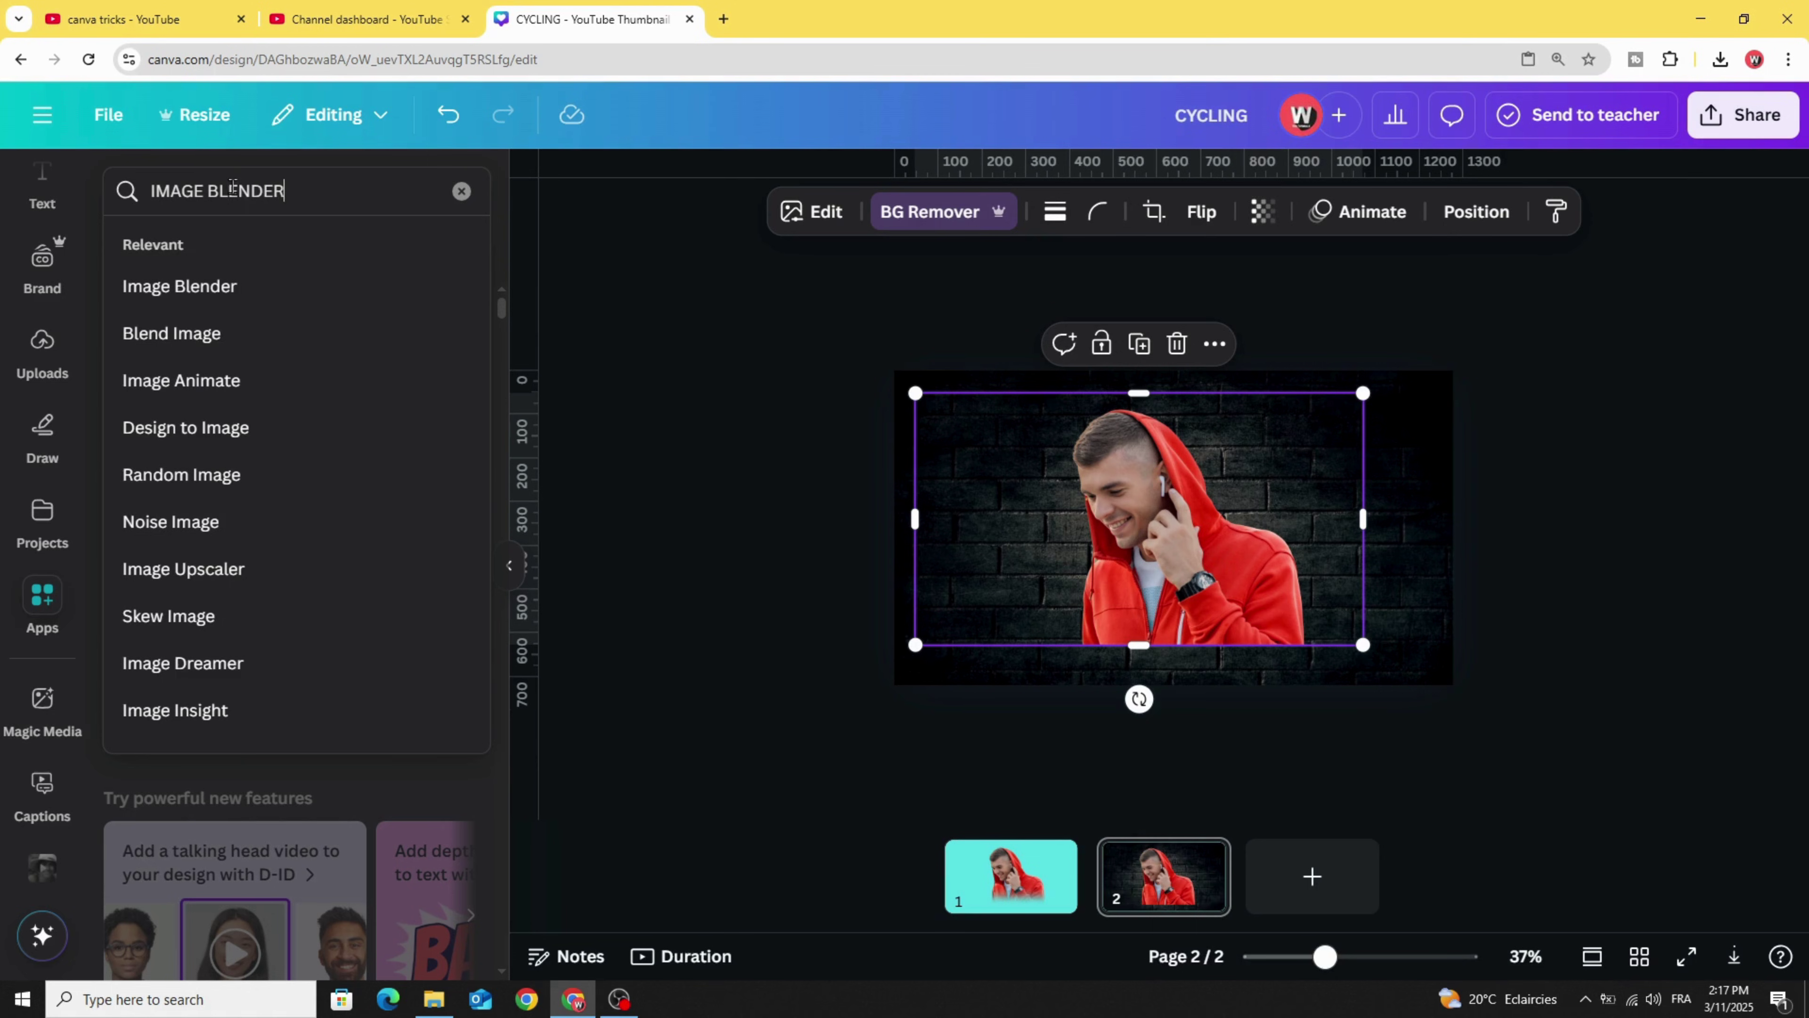
pyautogui.press('Return')
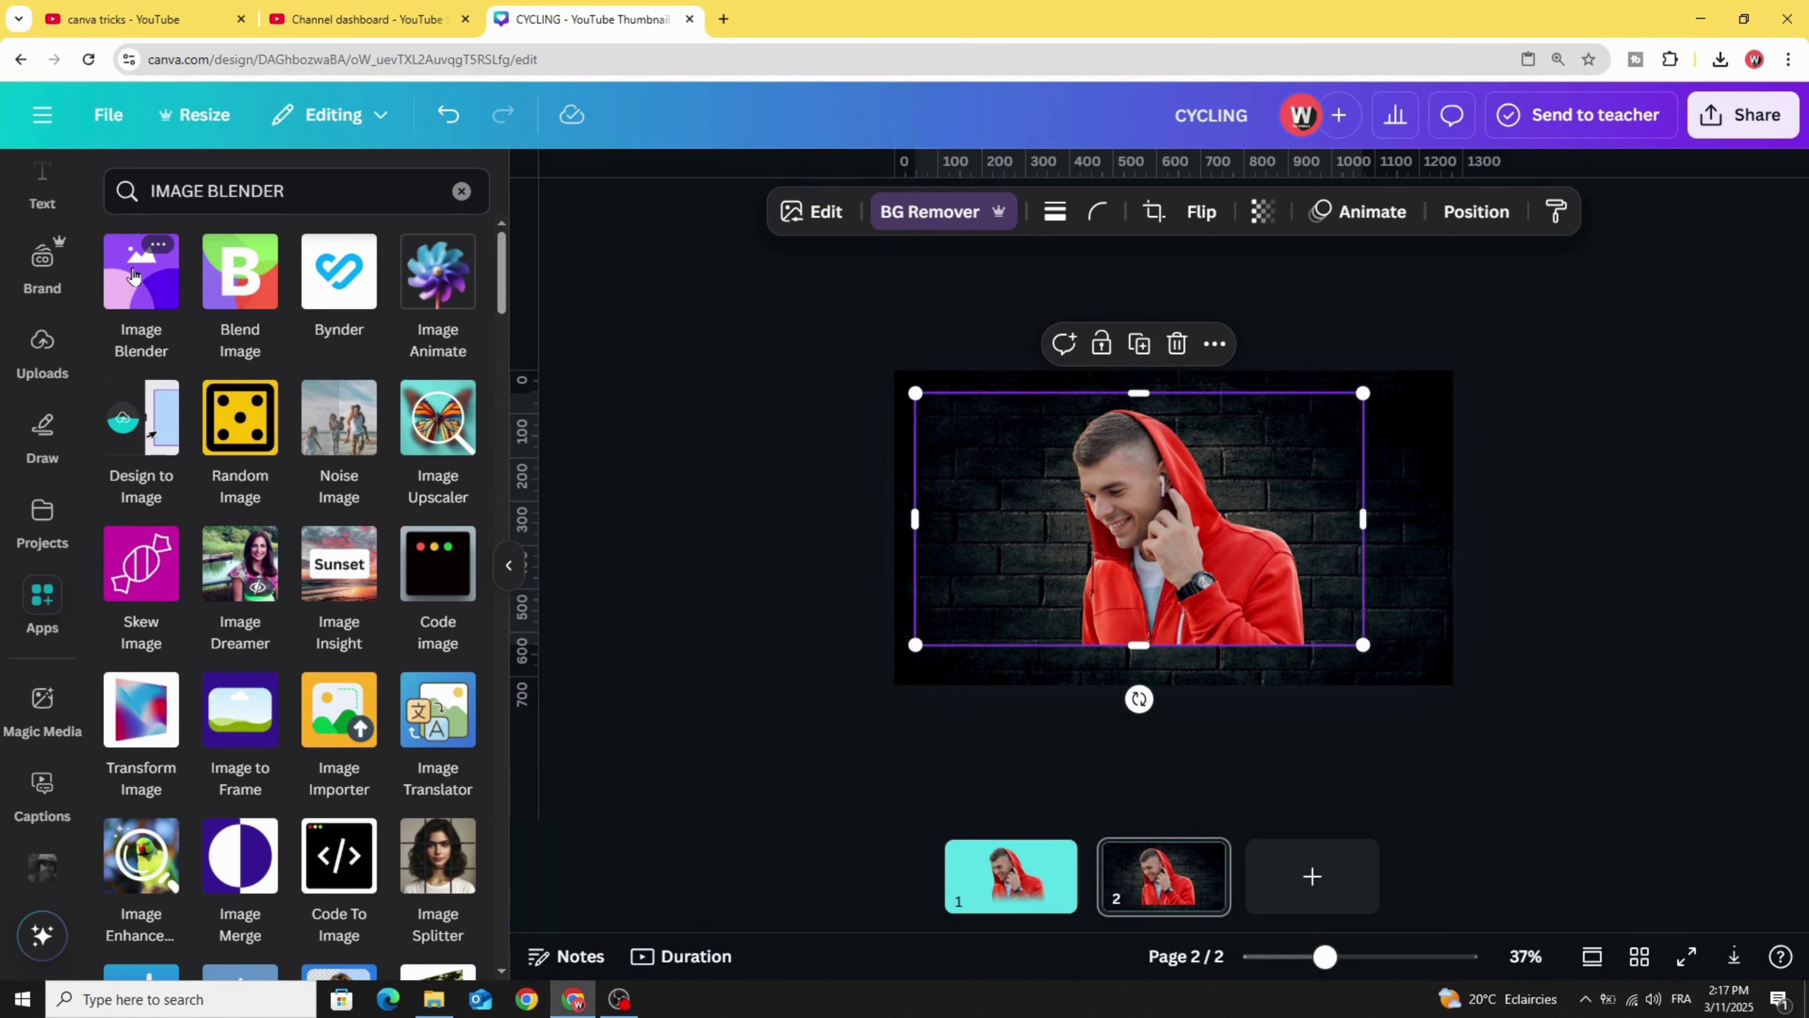
# Step: Apply and save an Image Blender linear fade at strength 0 toward the photo's bottom
pyautogui.click(135, 283)
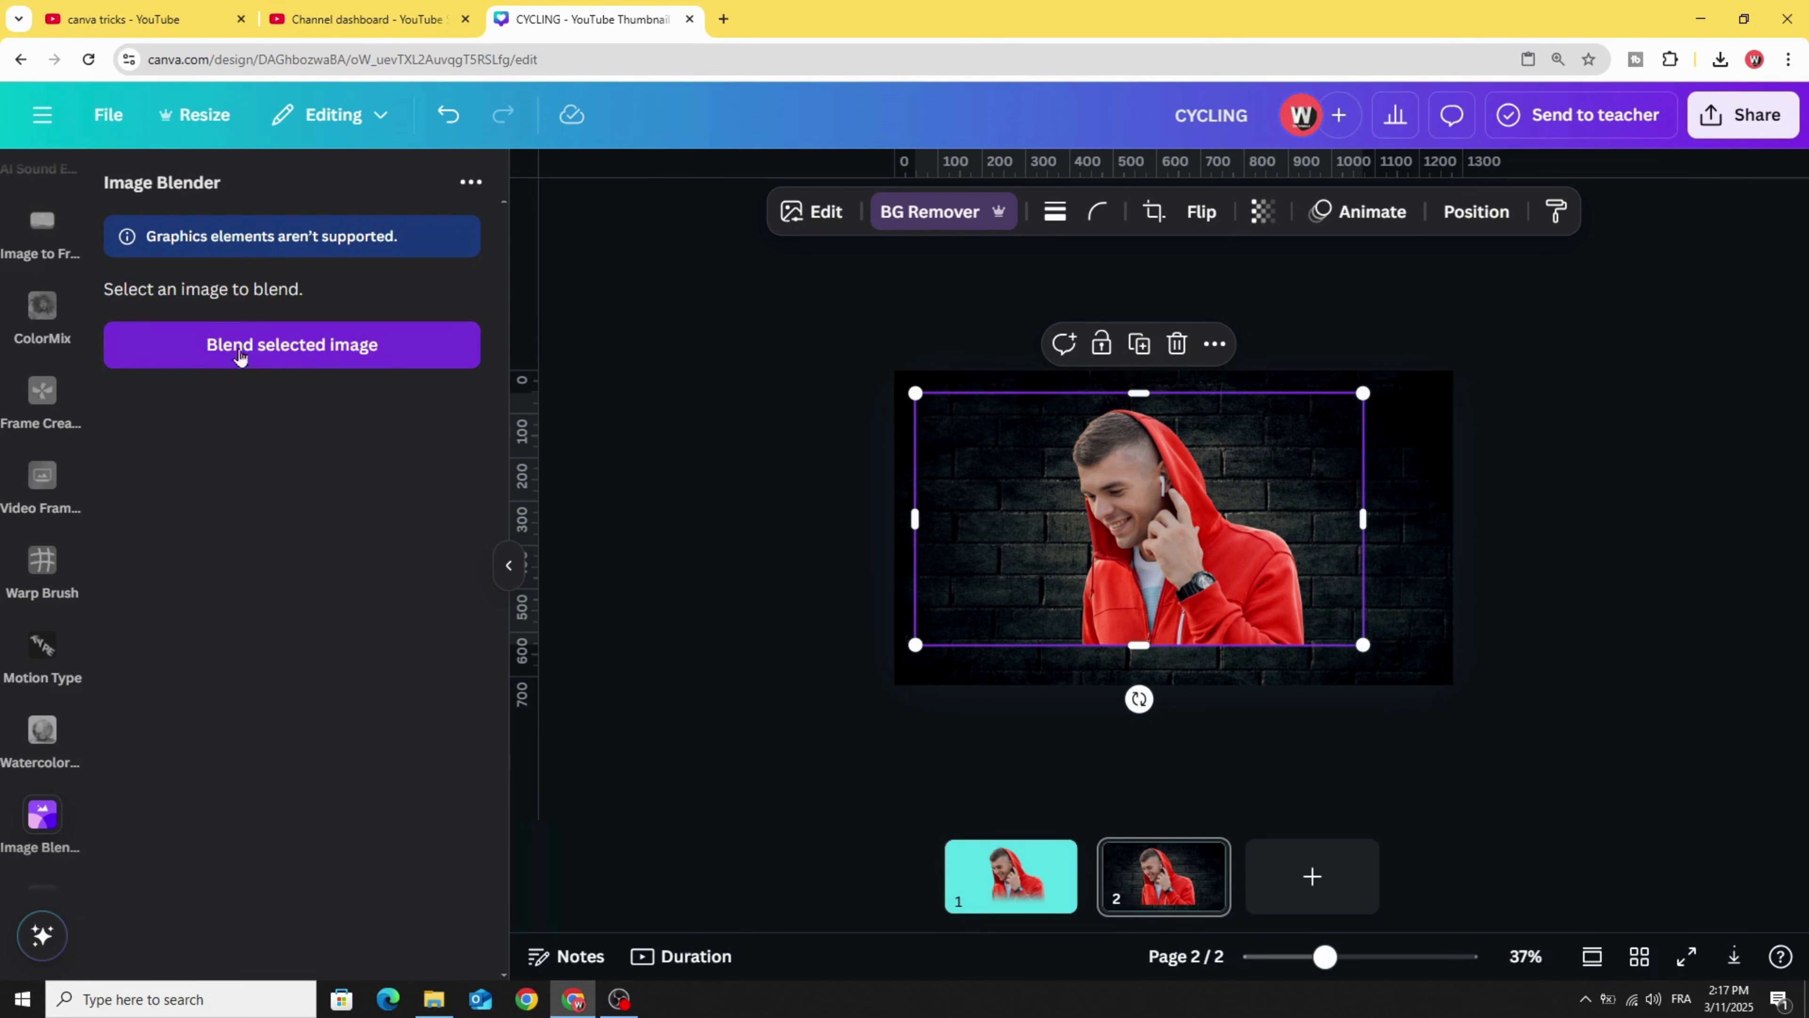
pyautogui.click(314, 356)
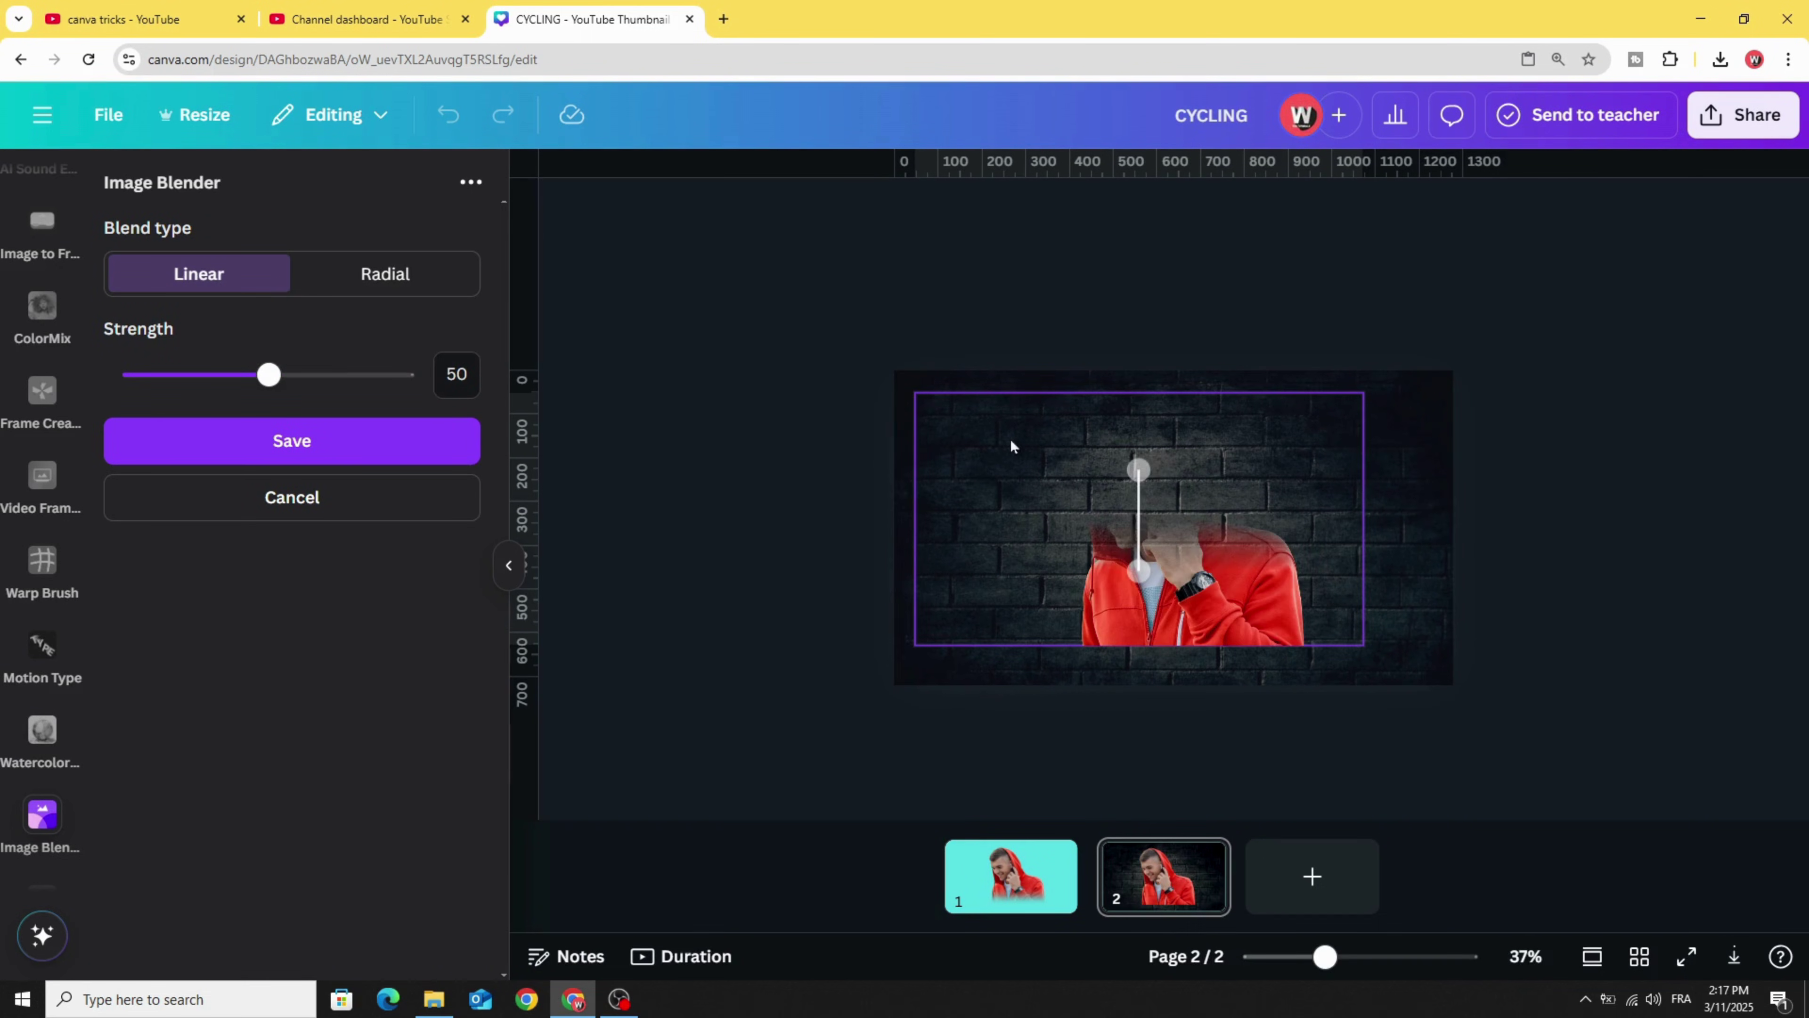
pyautogui.moveTo(1140, 469); pyautogui.dragTo(1127, 638)
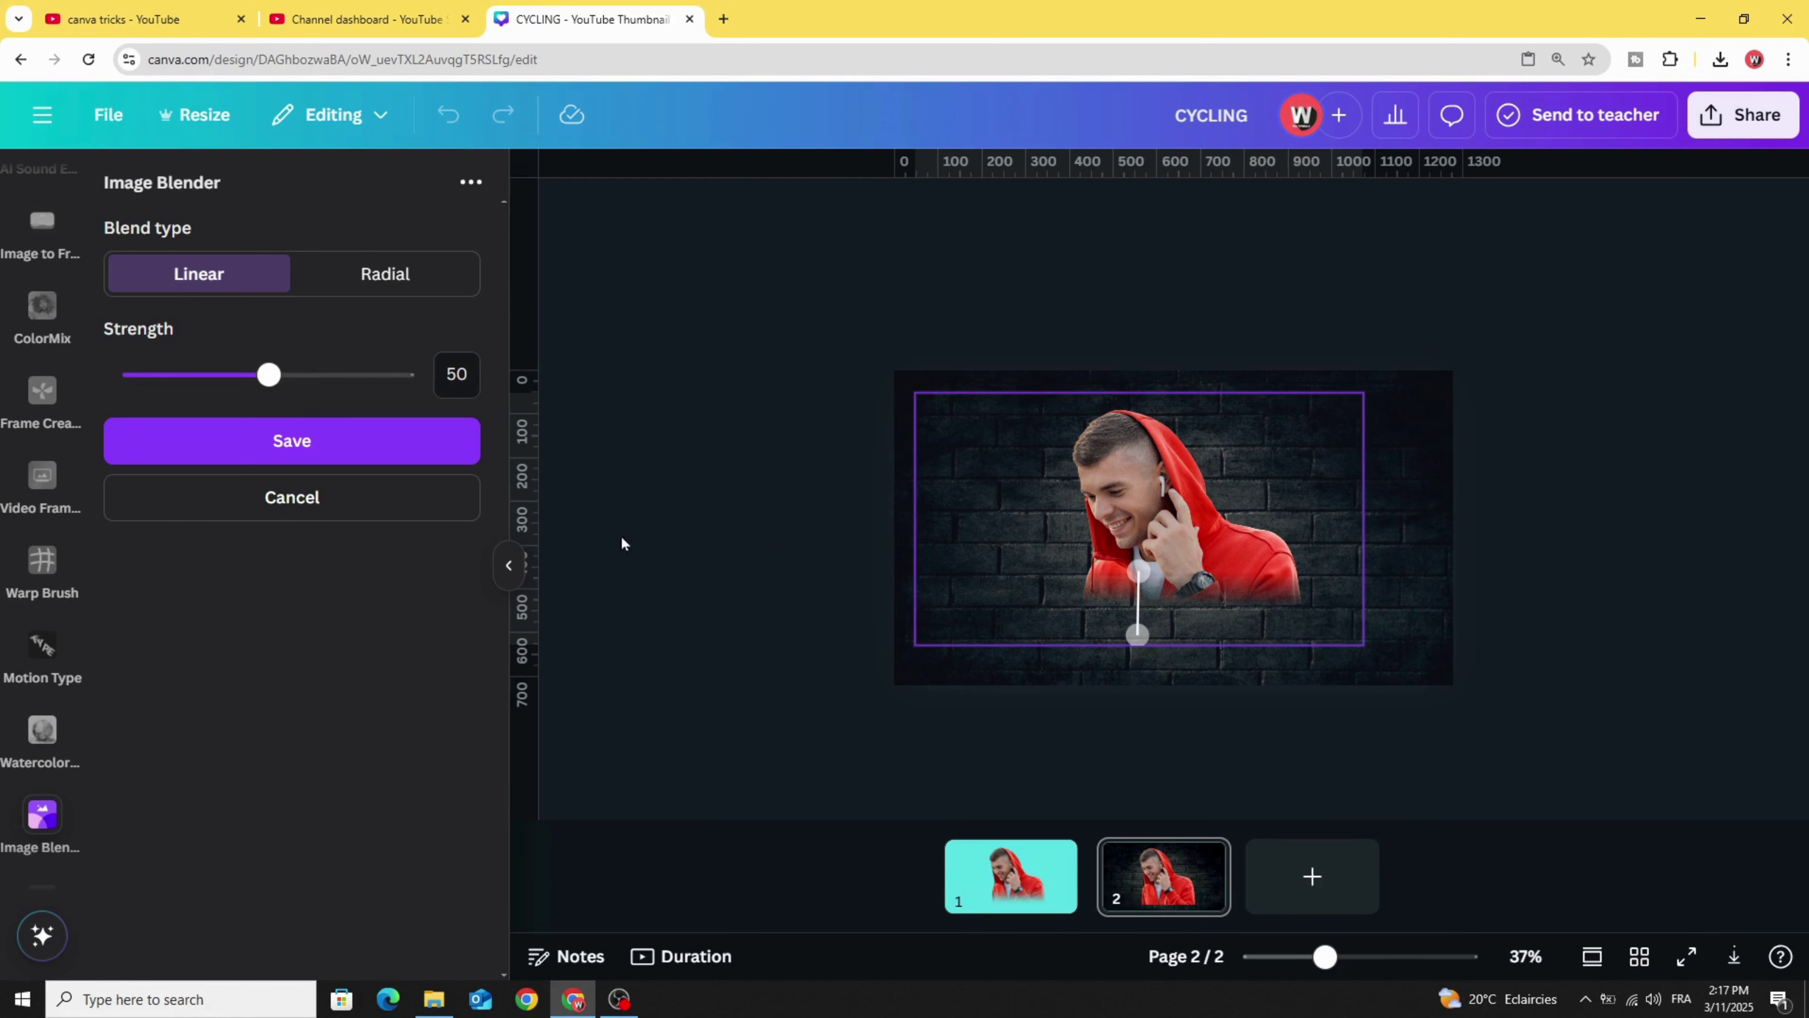
pyautogui.moveTo(267, 379); pyautogui.dragTo(89, 388)
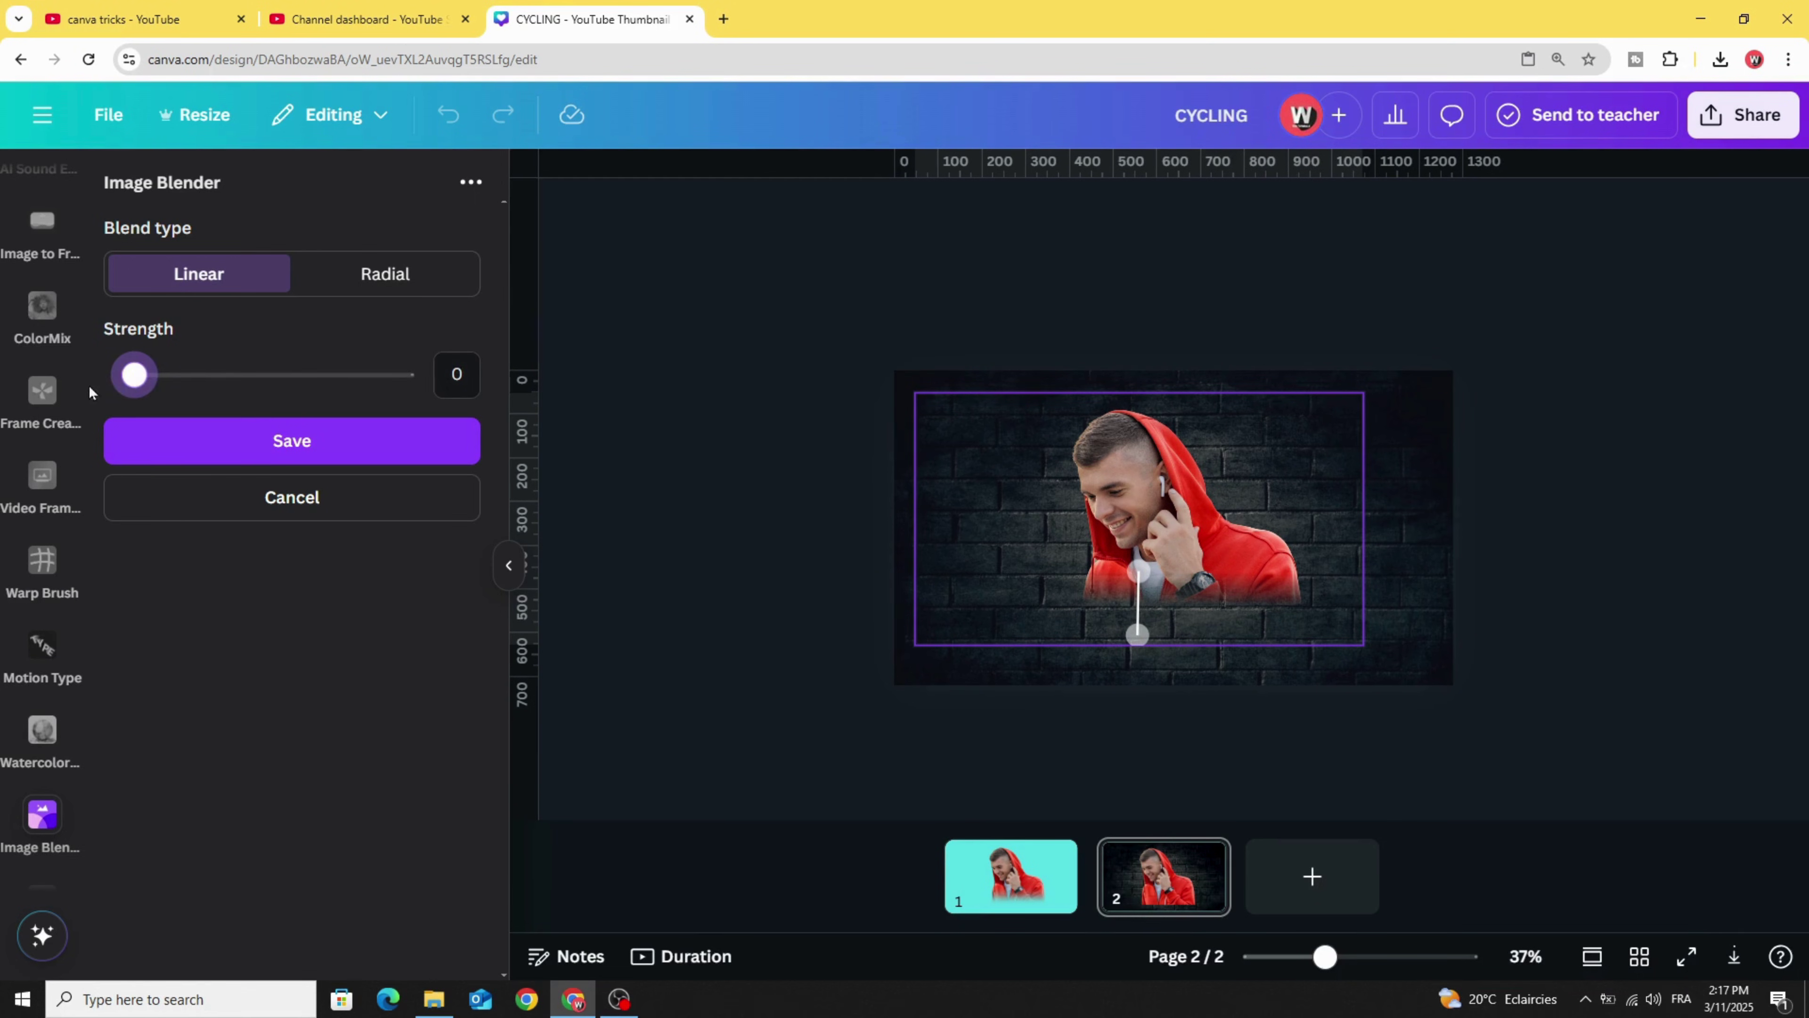
pyautogui.moveTo(1134, 570); pyautogui.dragTo(1120, 535)
pyautogui.moveTo(1137, 639)
pyautogui.mouseDown()
pyautogui.moveTo(1156, 631)
pyautogui.moveTo(1082, 634)
pyautogui.moveTo(1140, 634)
pyautogui.moveTo(1123, 653)
pyautogui.mouseUp()
pyautogui.click(360, 456)
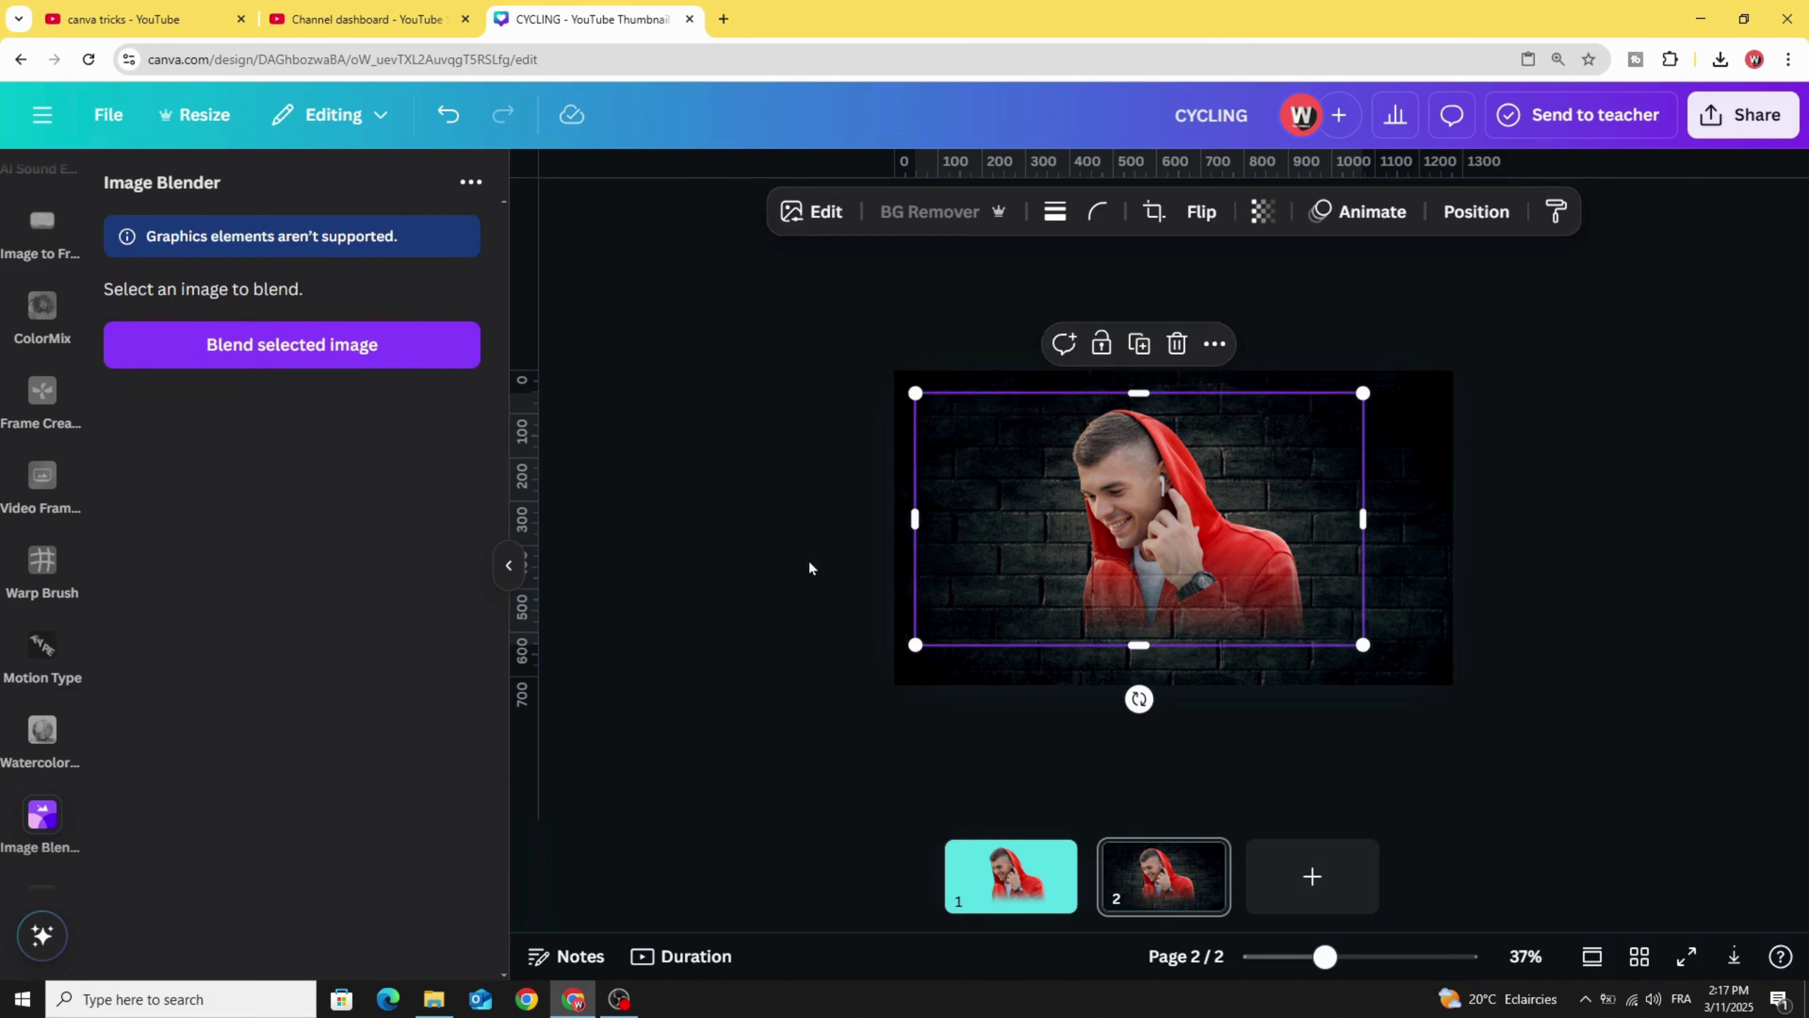
pyautogui.click(809, 568)
pyautogui.click(1217, 633)
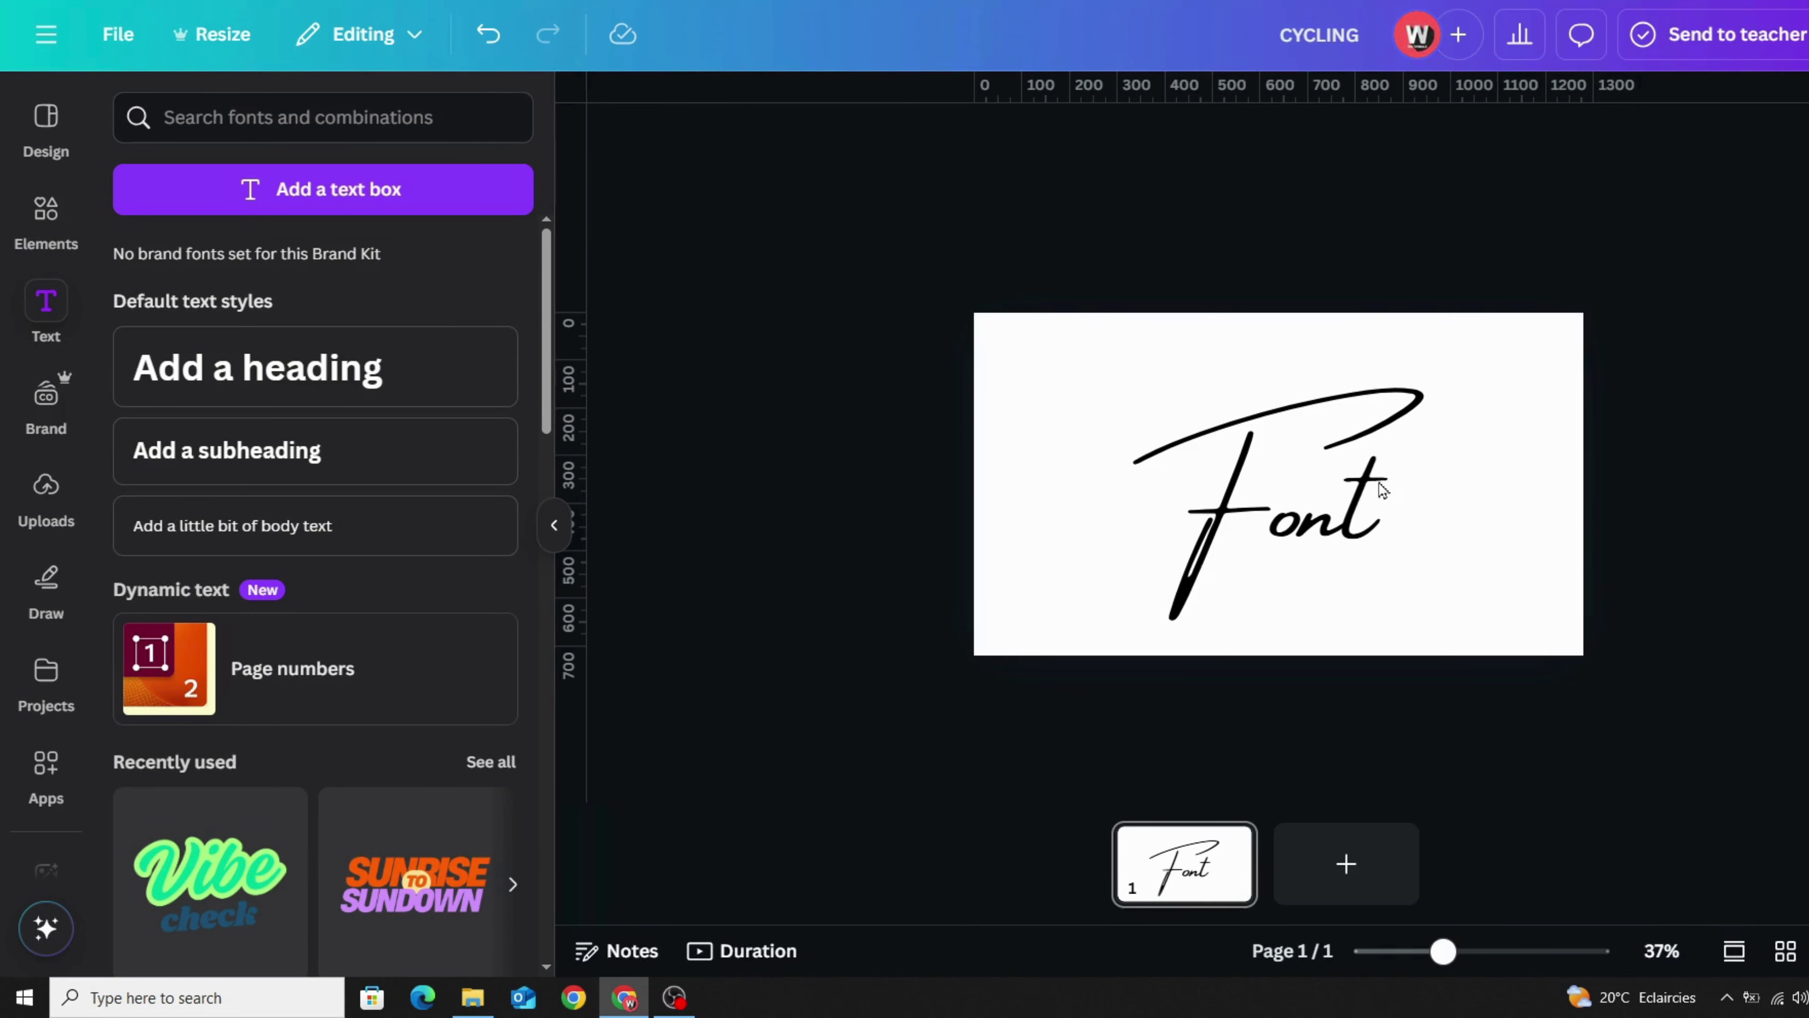
# Step: Select the Amsterdam Four 'Font' text on the new design
pyautogui.click(1360, 501)
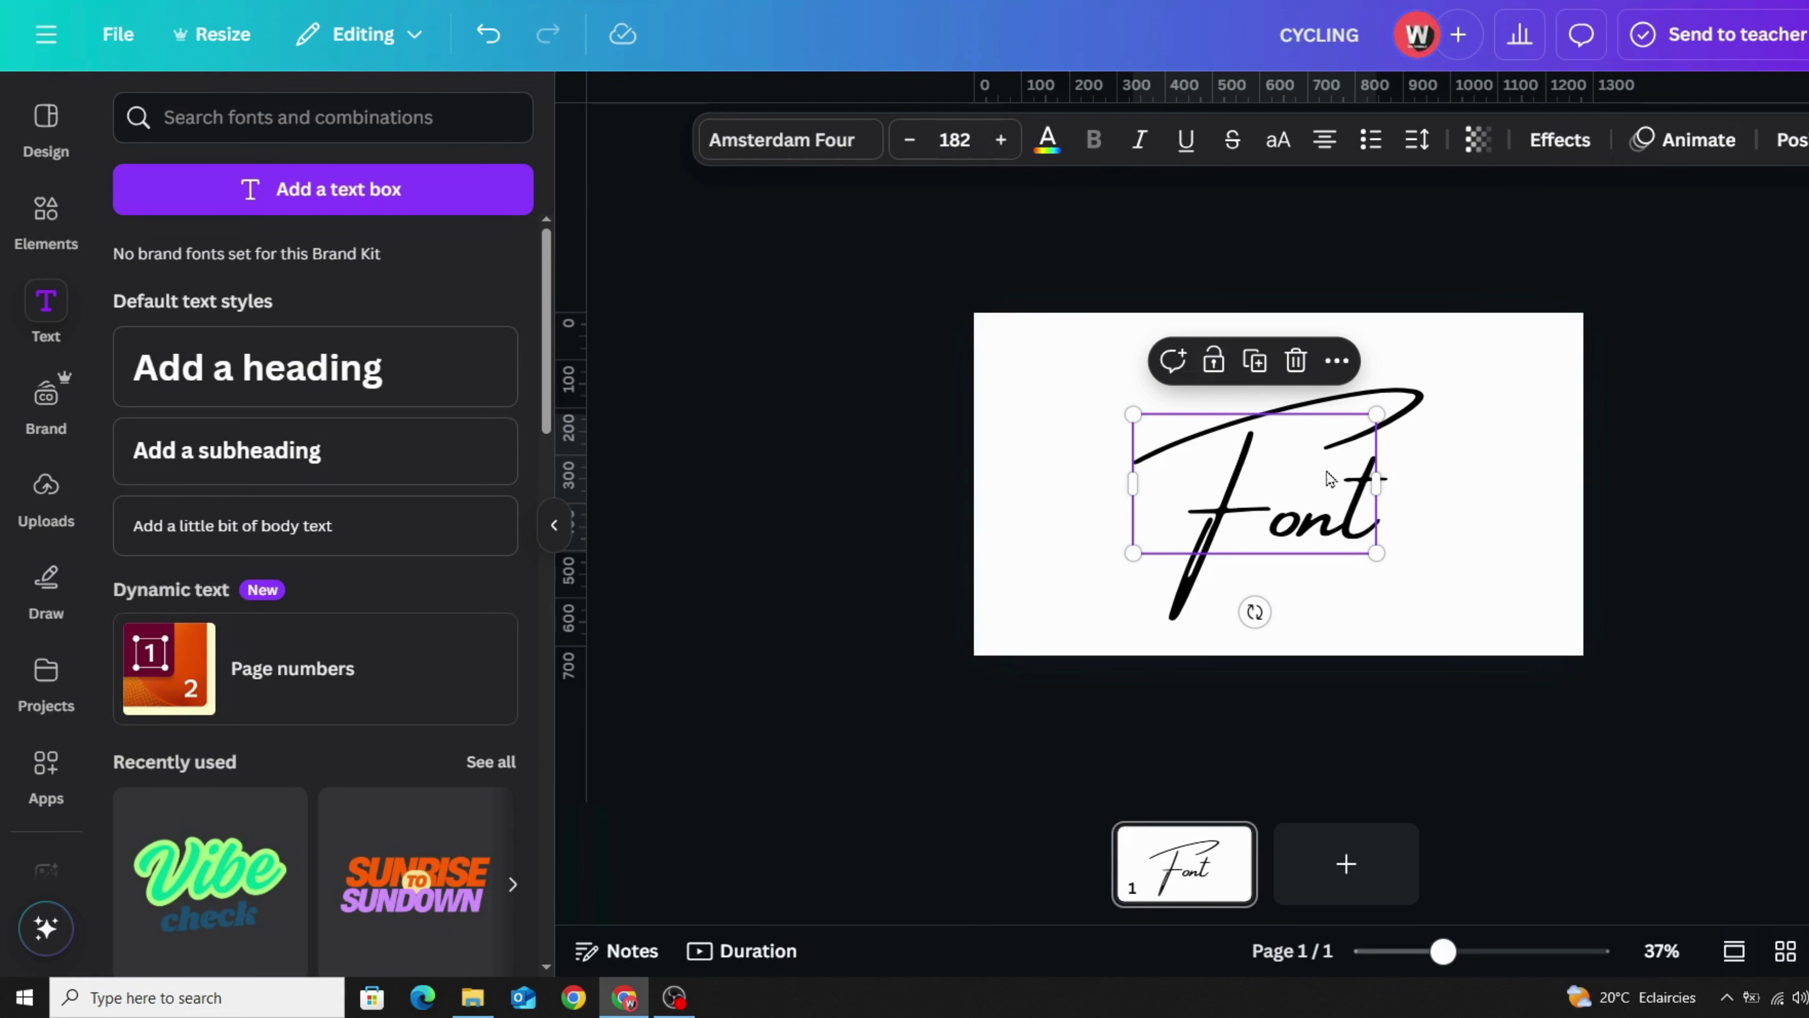
# Step: Add a black Outline effect at thickness 33 to the Font text
pyautogui.click(1559, 140)
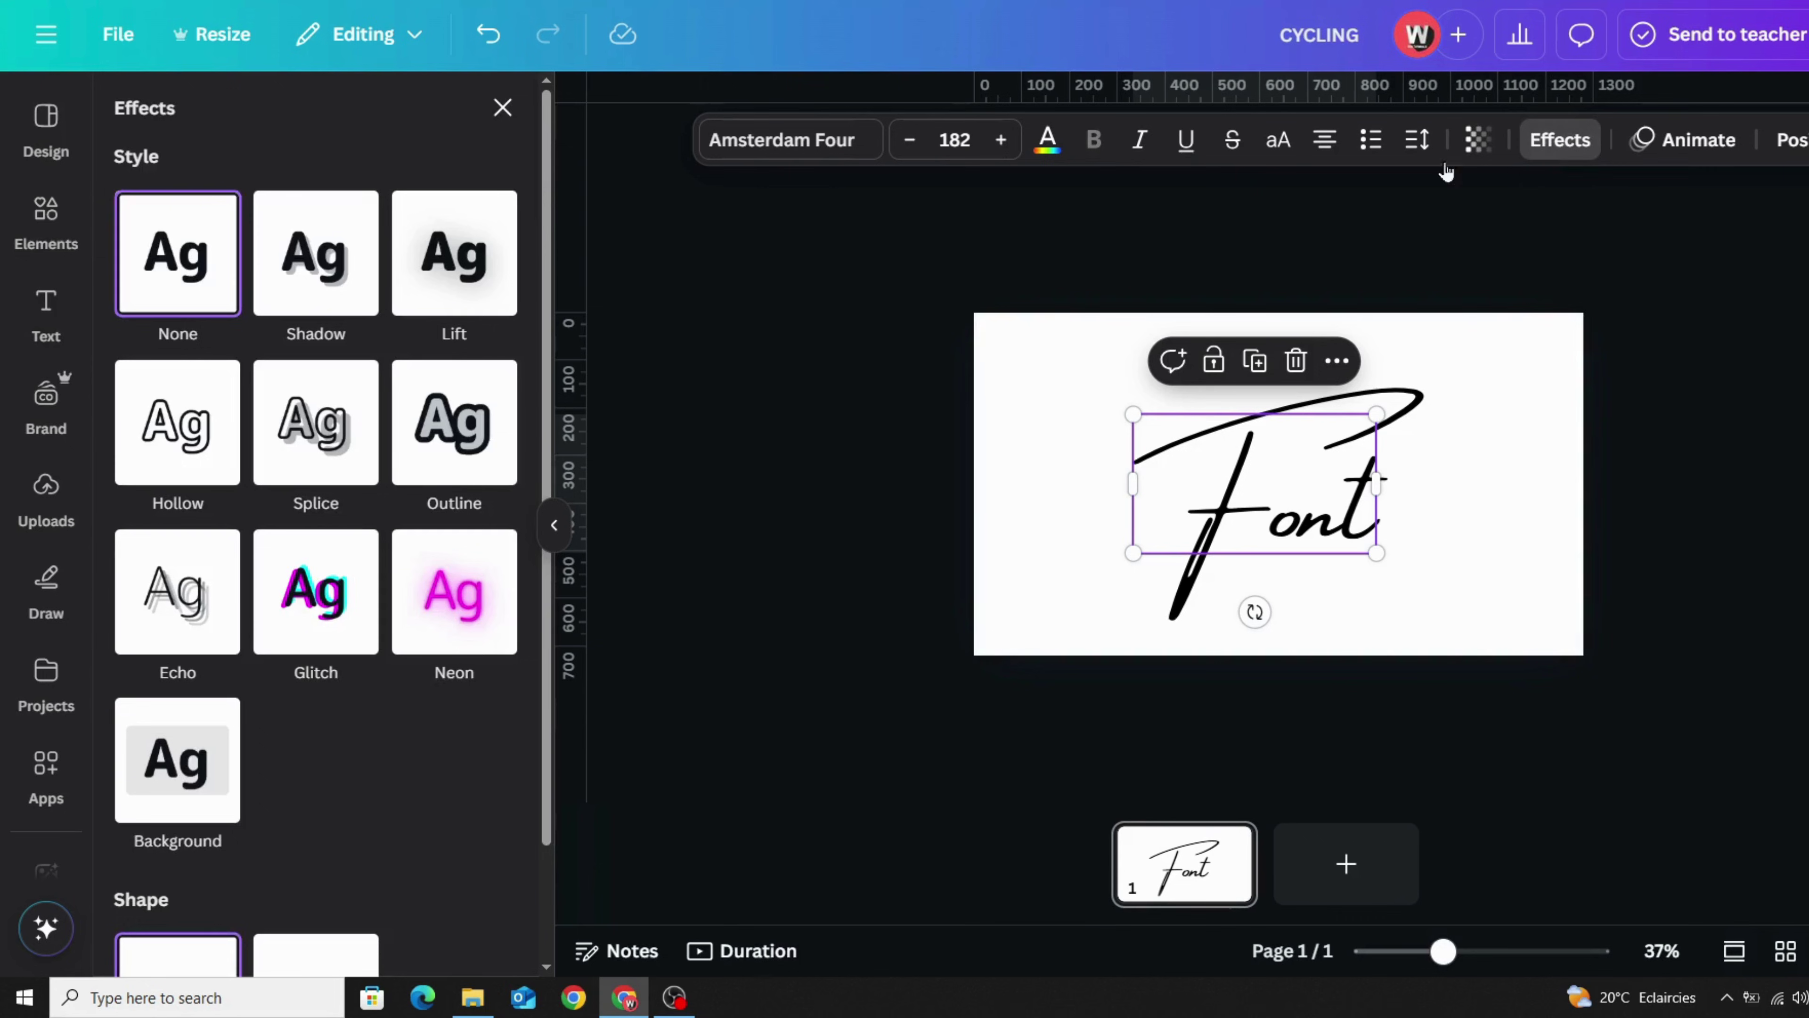
pyautogui.click(454, 421)
pyautogui.scroll(-1, 404, 495)
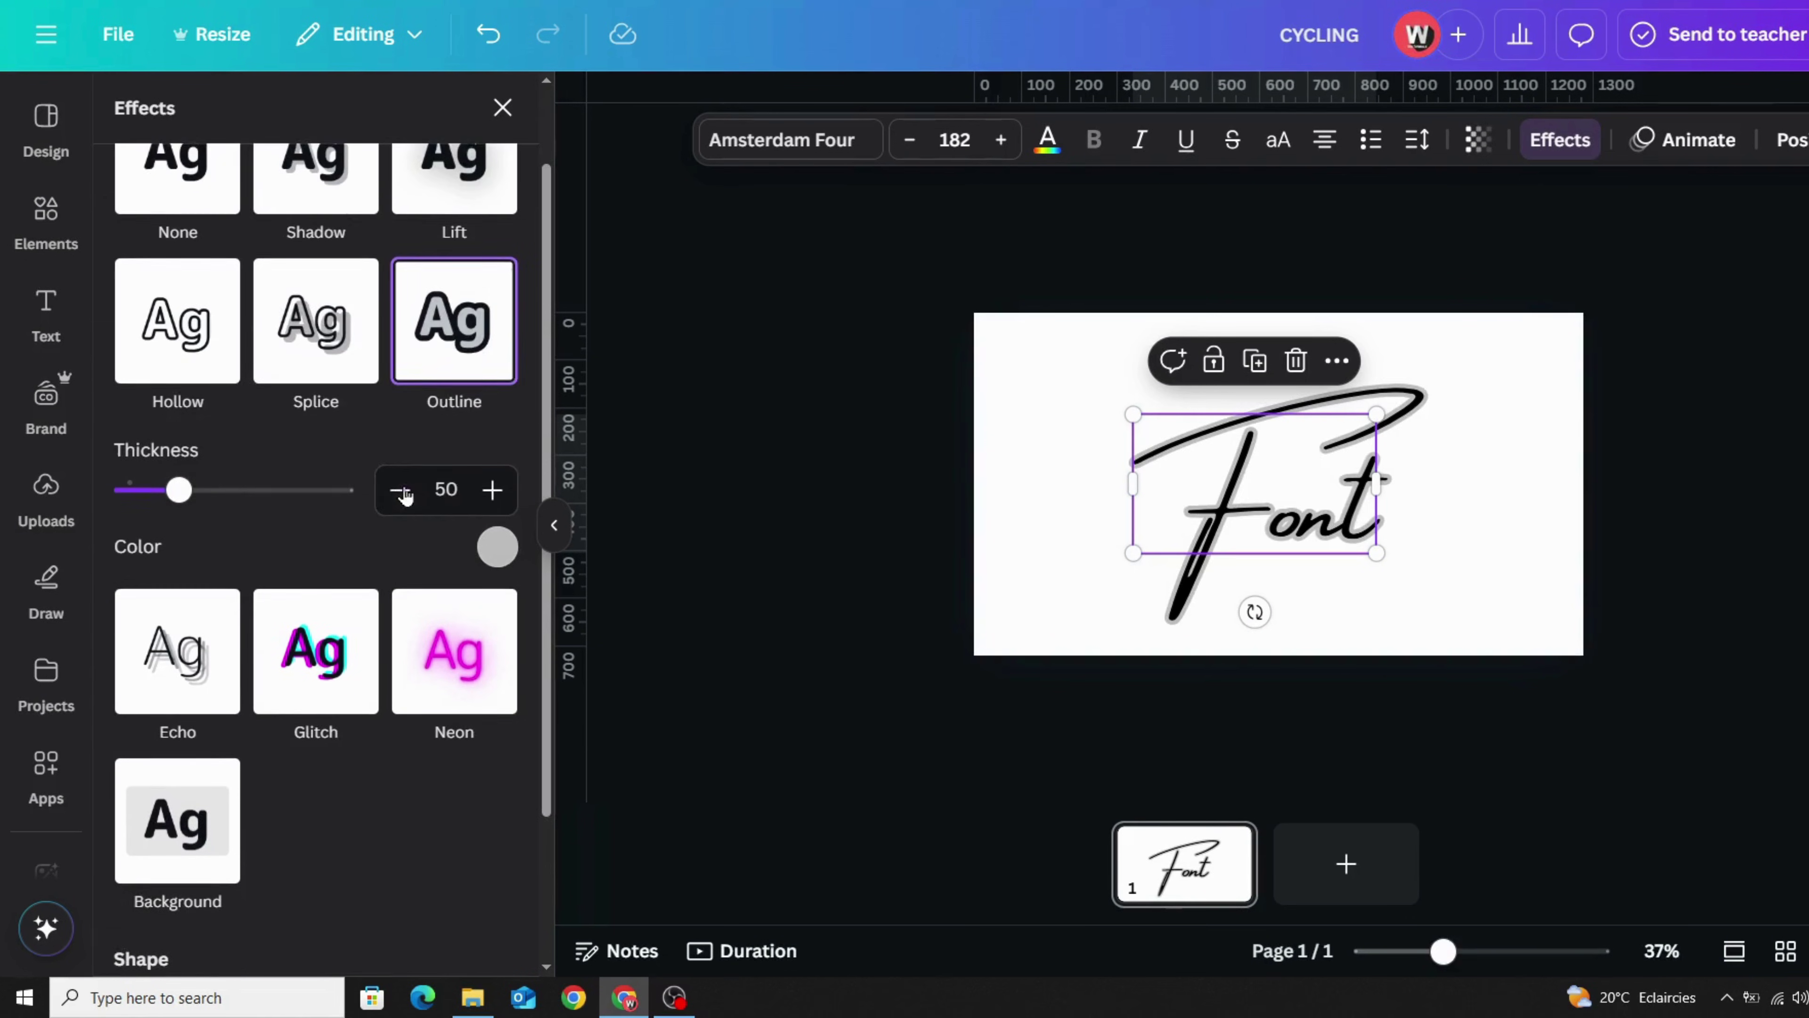
pyautogui.moveTo(178, 490); pyautogui.dragTo(146, 496)
pyautogui.click(497, 546)
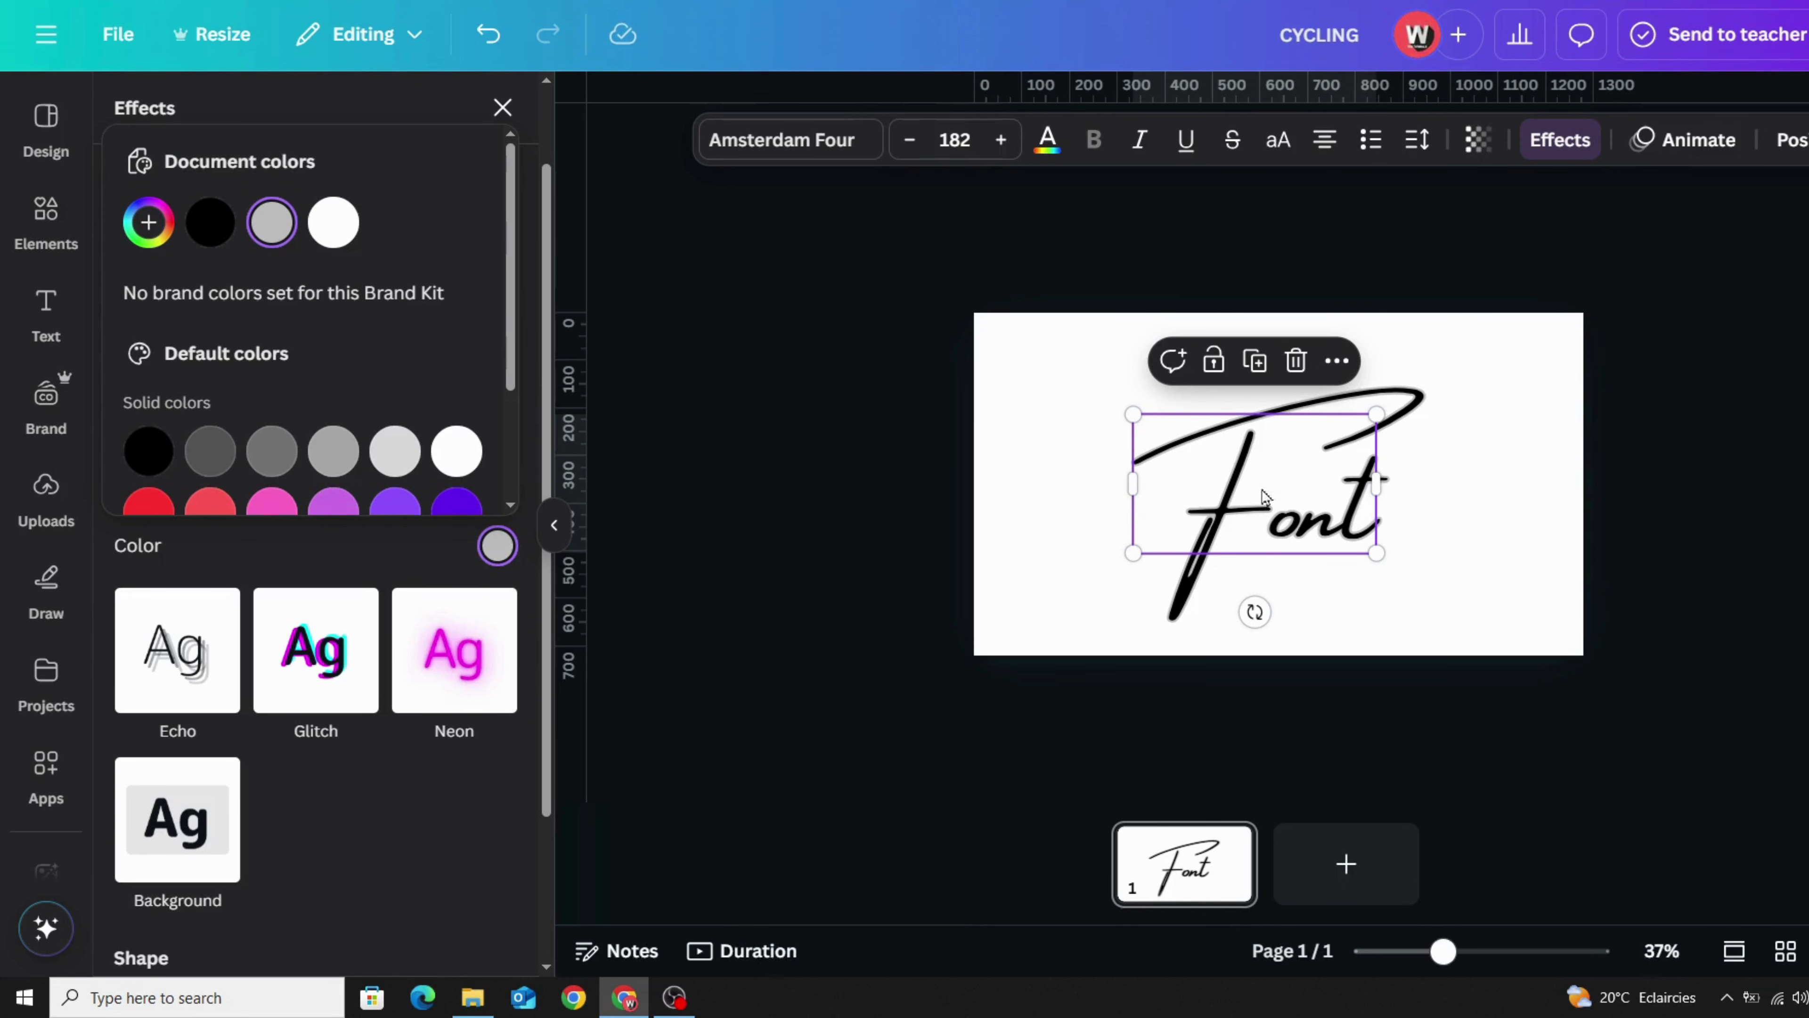
pyautogui.click(146, 452)
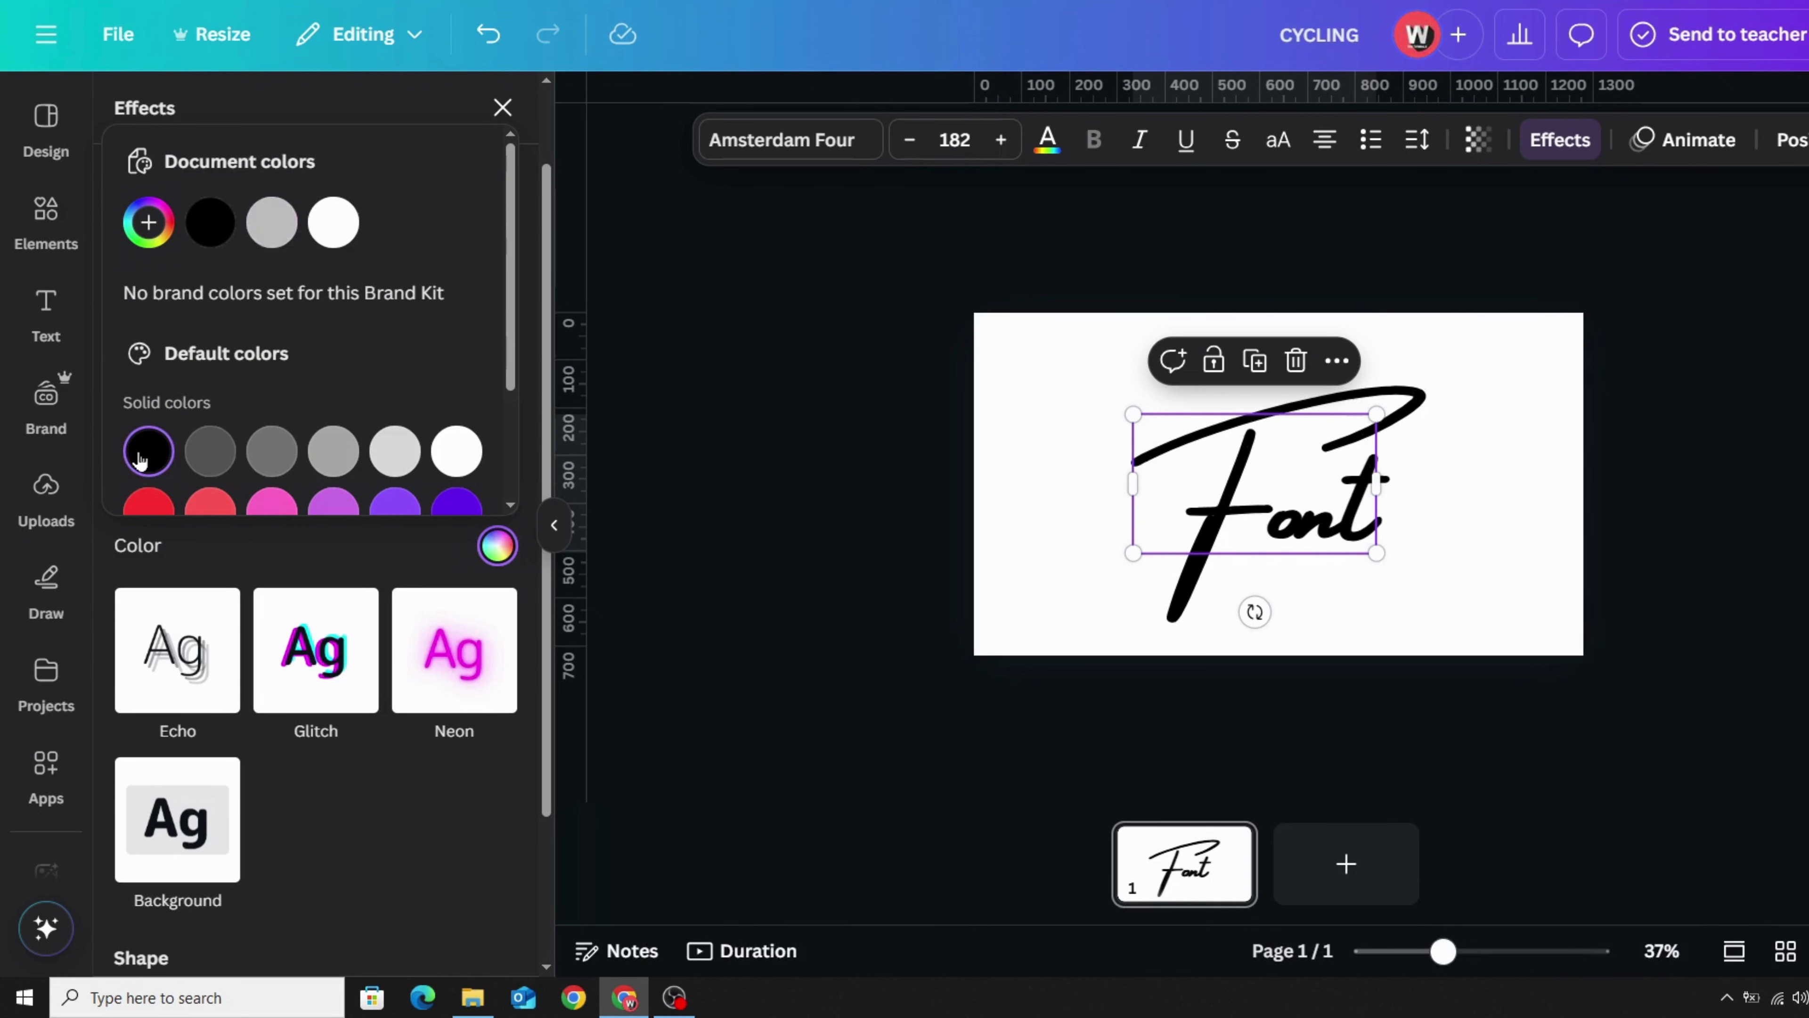
pyautogui.click(898, 459)
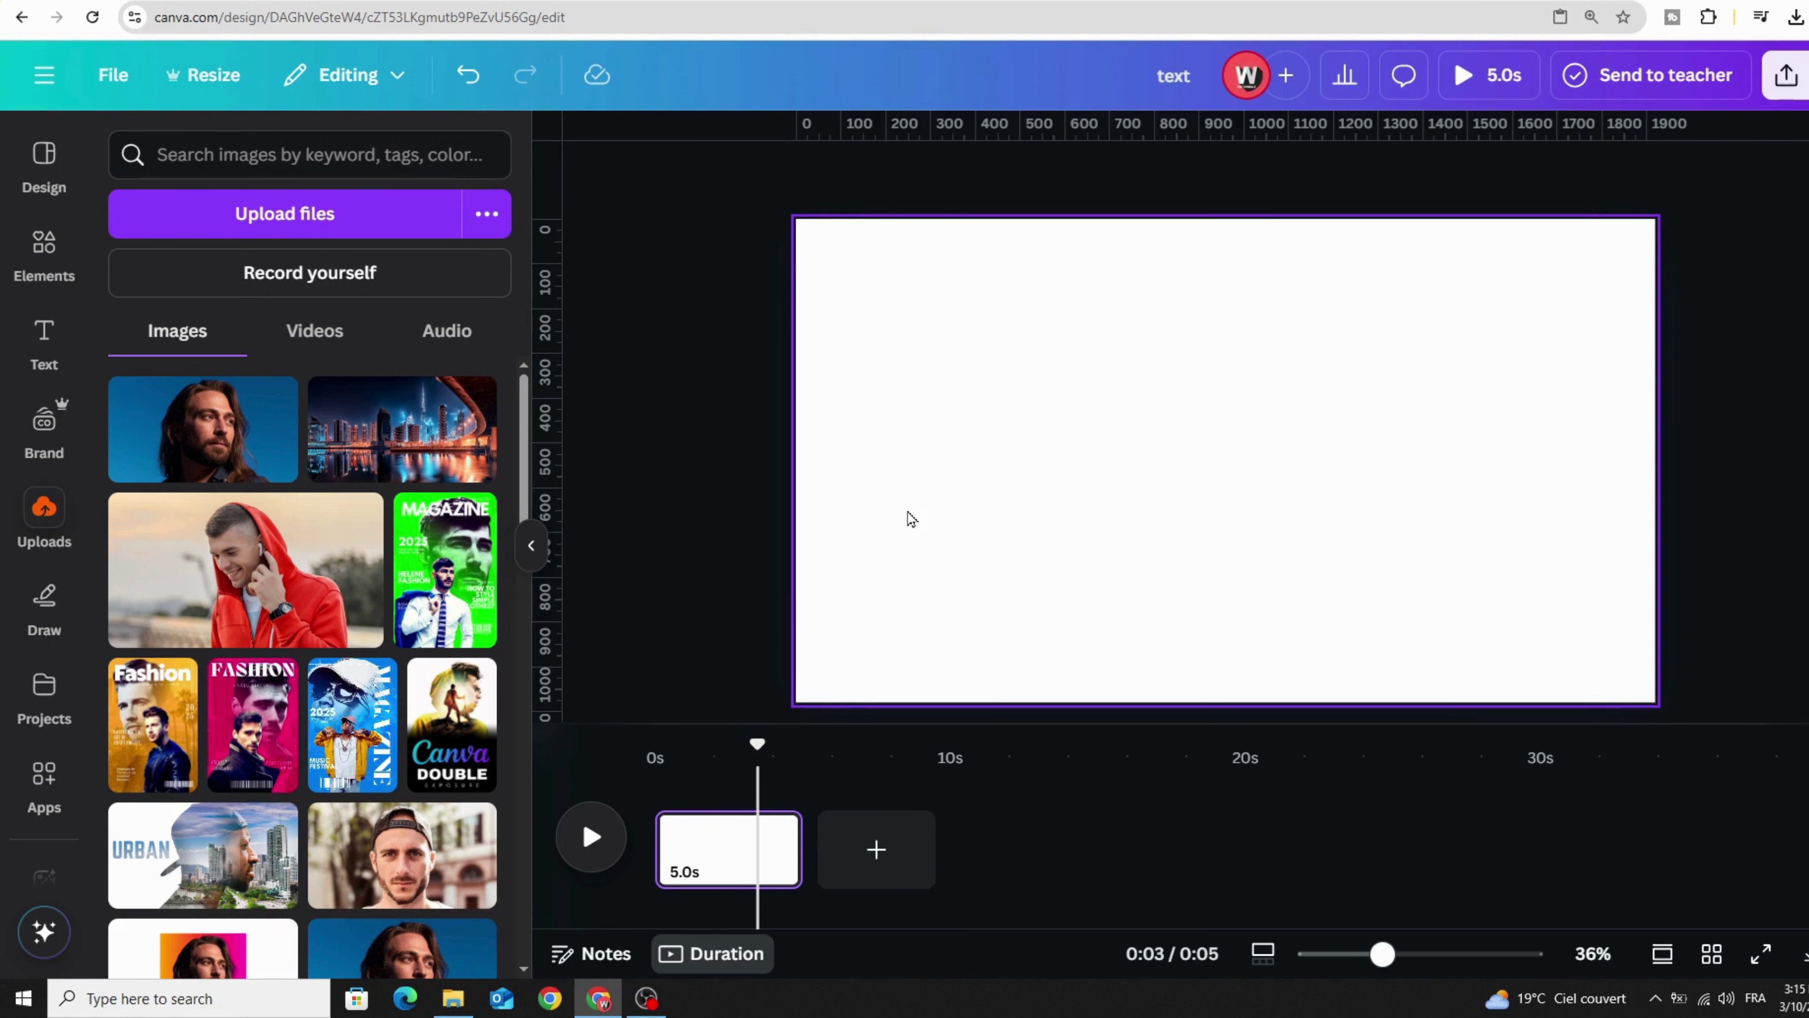
# Step: Place the long-haired man's portrait, remove its background and enlarge it to fill the page
pyautogui.moveTo(203, 427); pyautogui.dragTo(1068, 427)
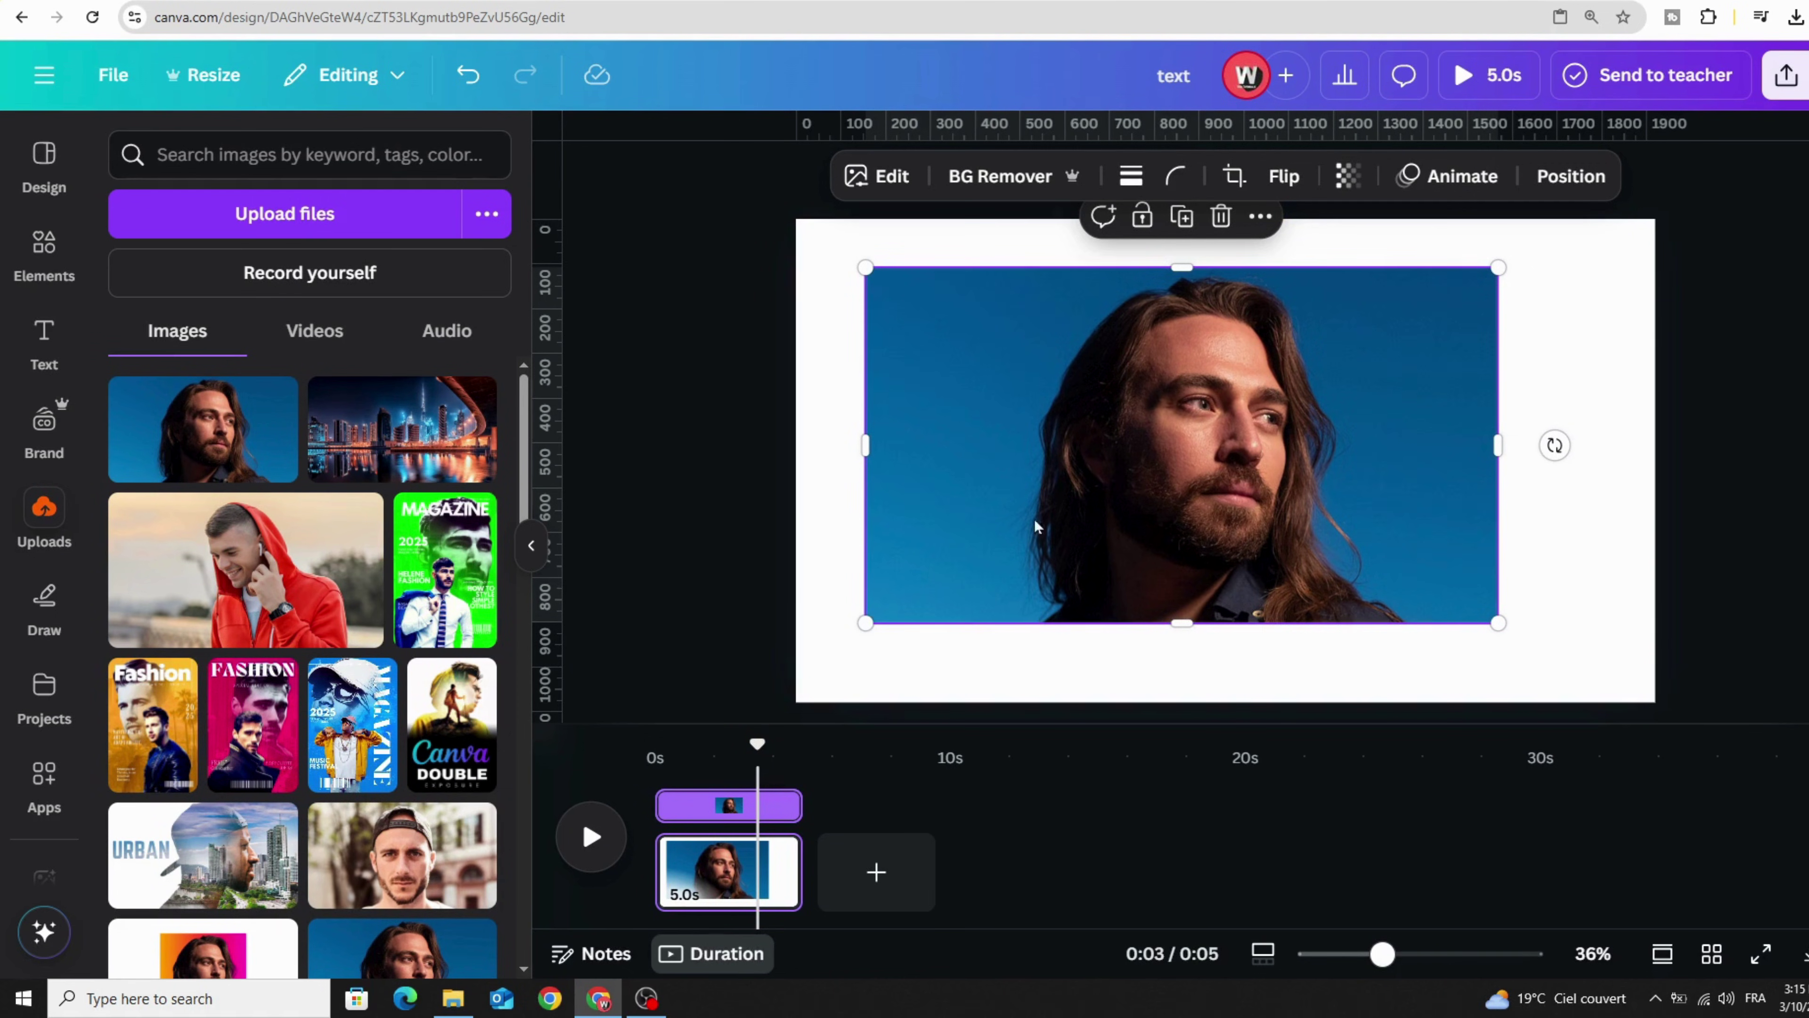
pyautogui.click(985, 178)
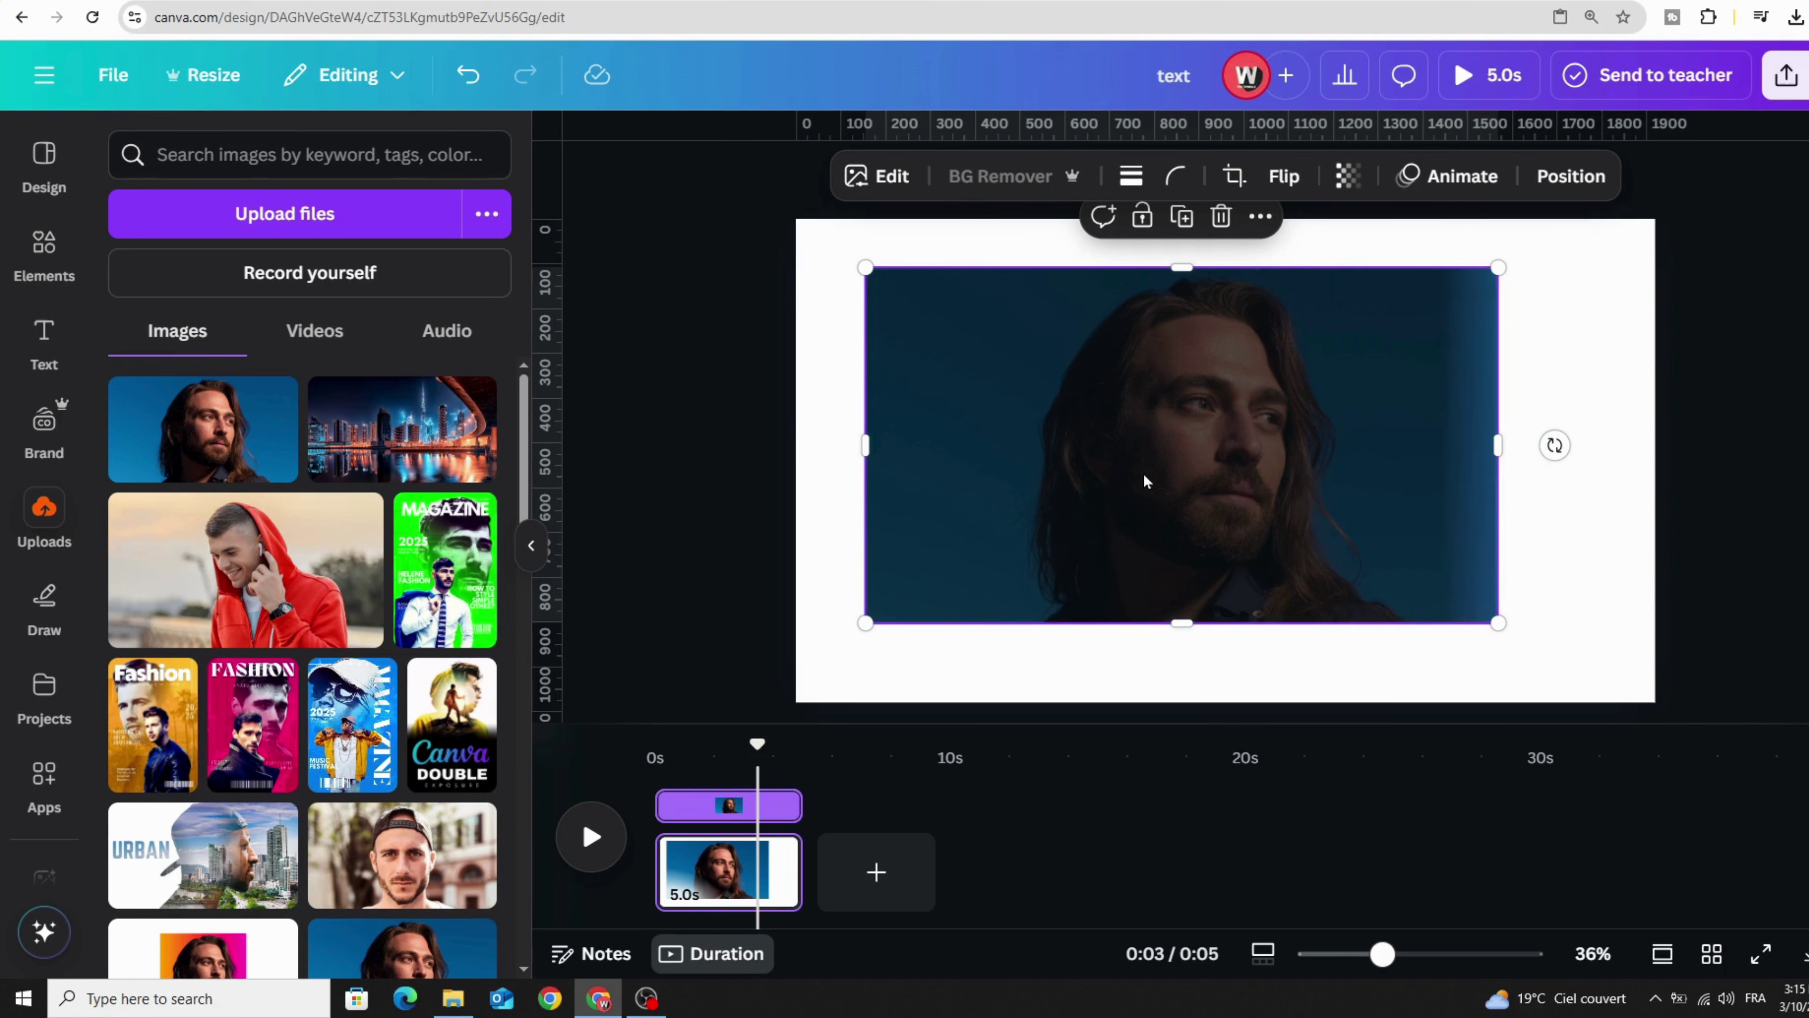
pyautogui.moveTo(1126, 478); pyautogui.dragTo(1062, 416)
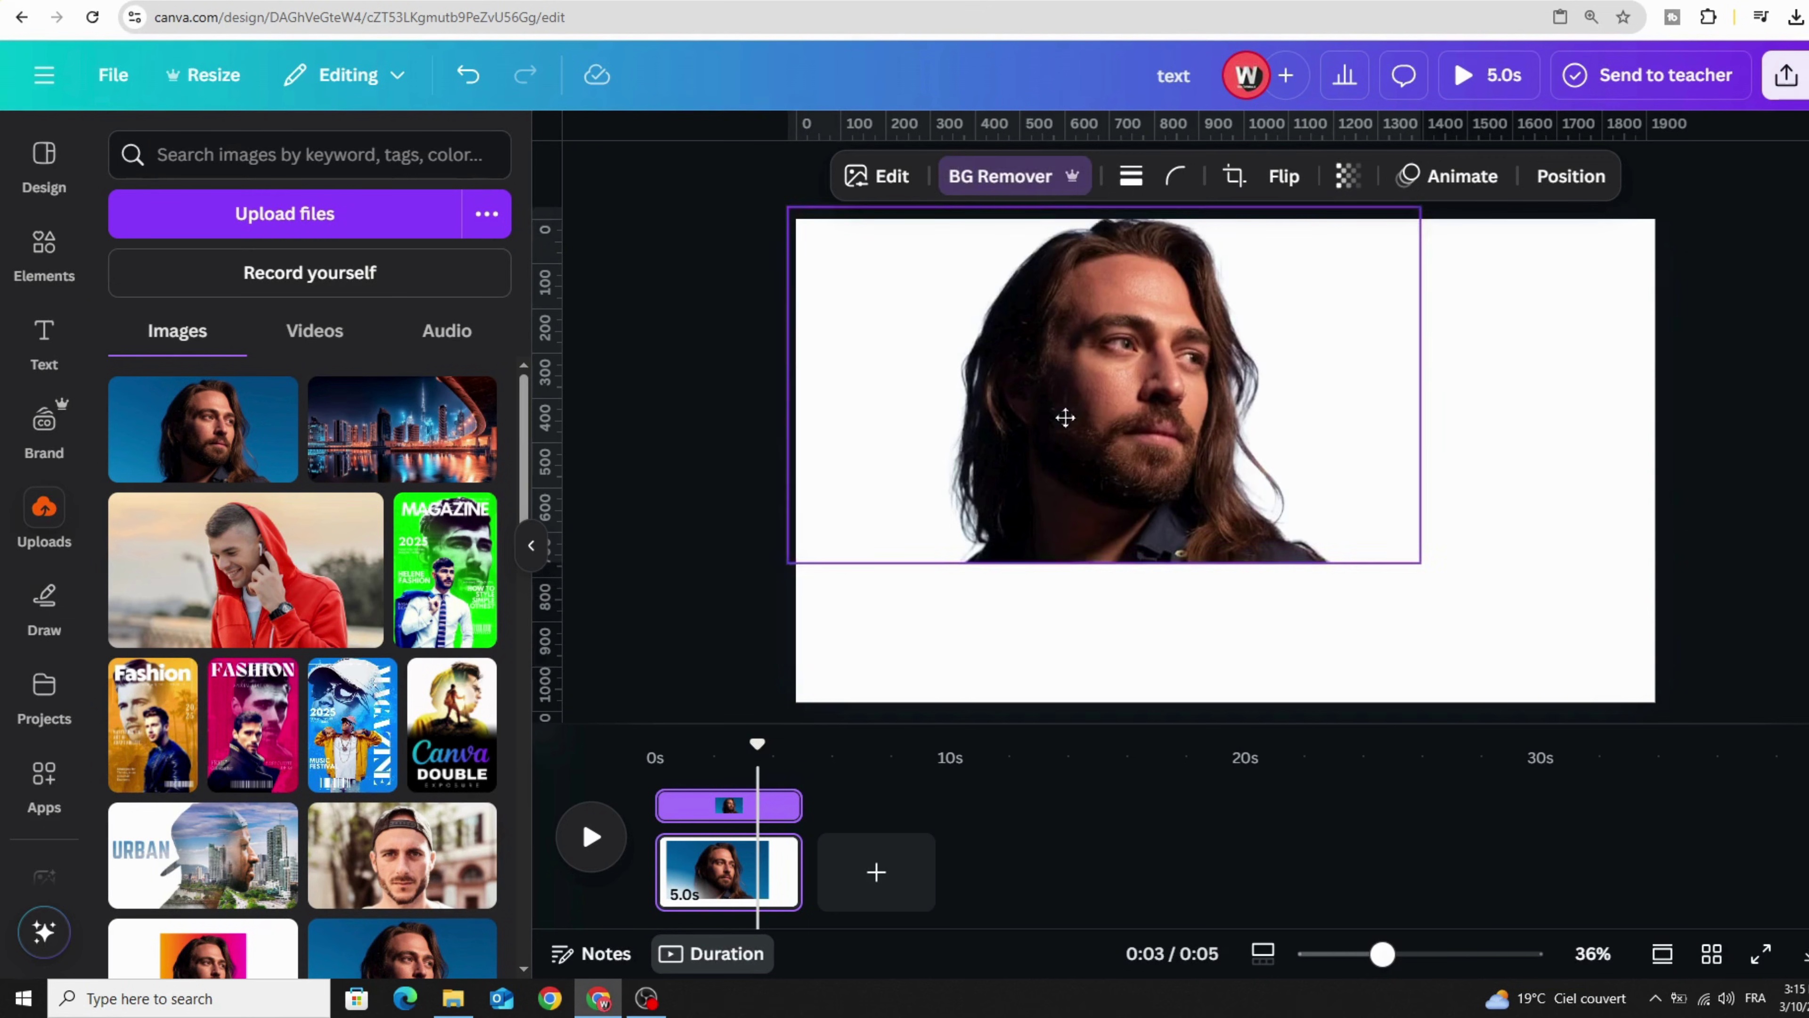
pyautogui.moveTo(1420, 563); pyautogui.dragTo(1655, 702)
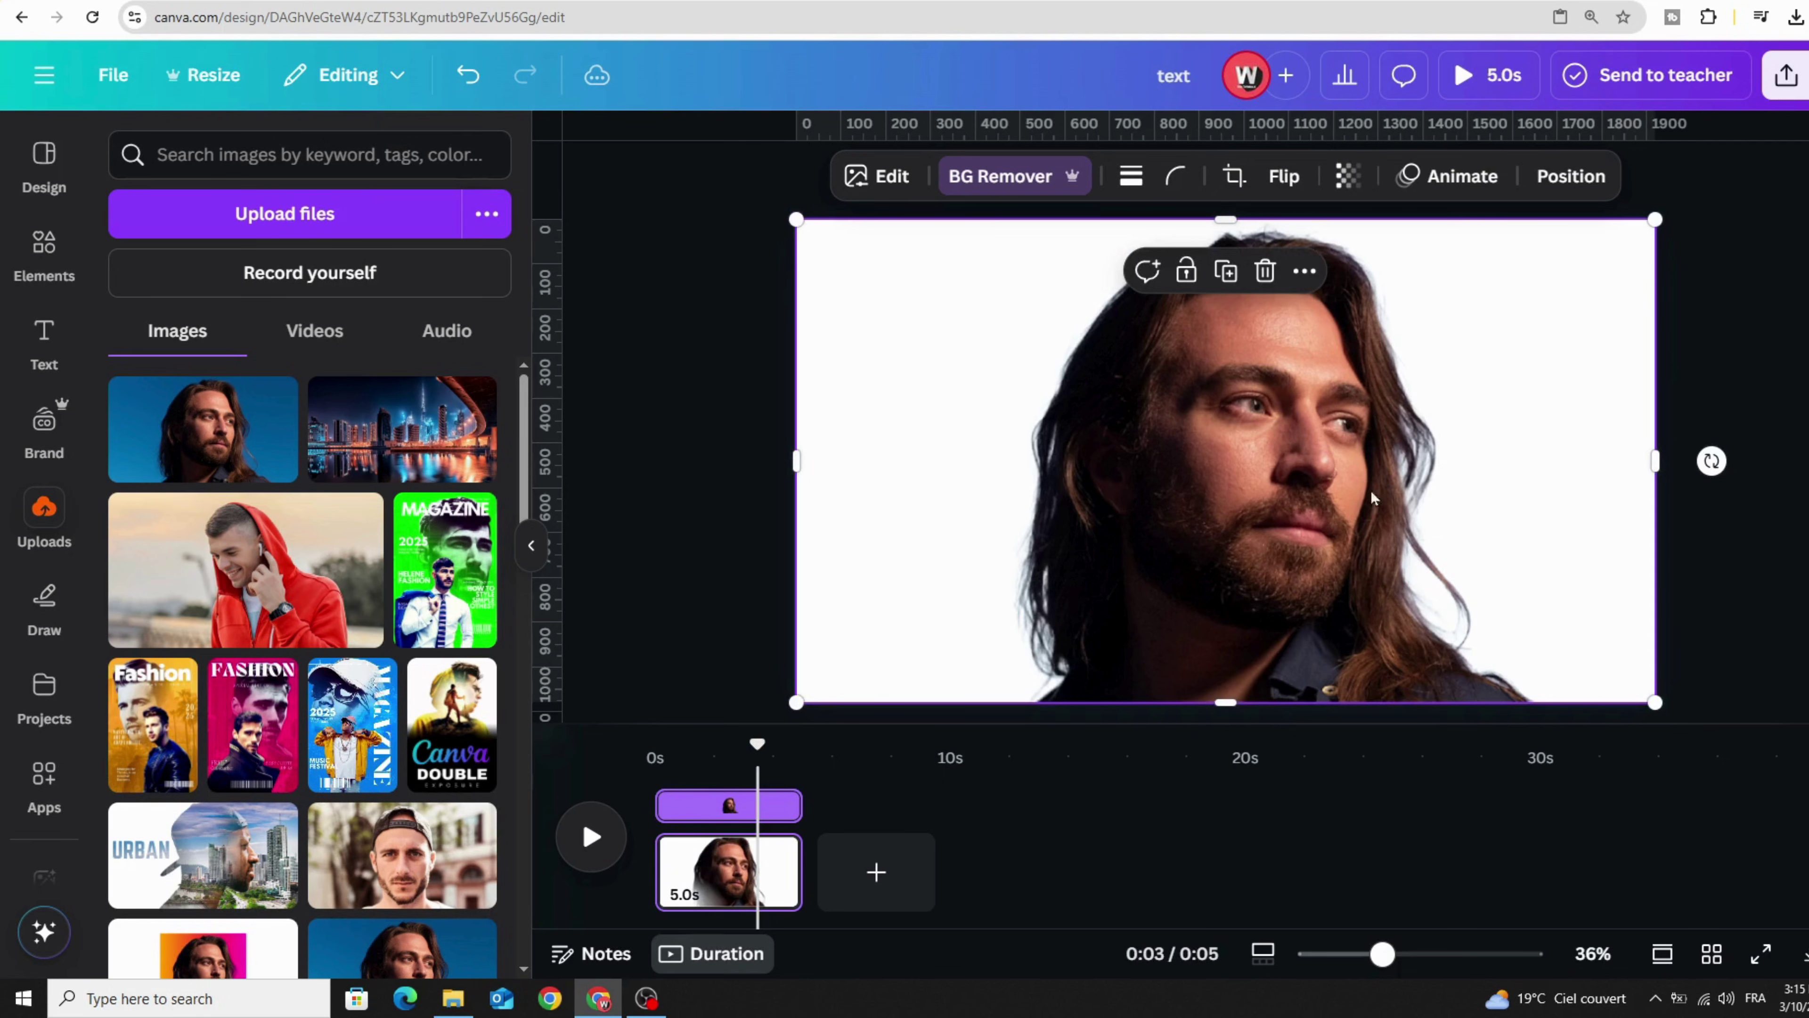
# Step: Apply a custom Duotone with black #000000 highlights and shadows to the portrait
pyautogui.click(894, 181)
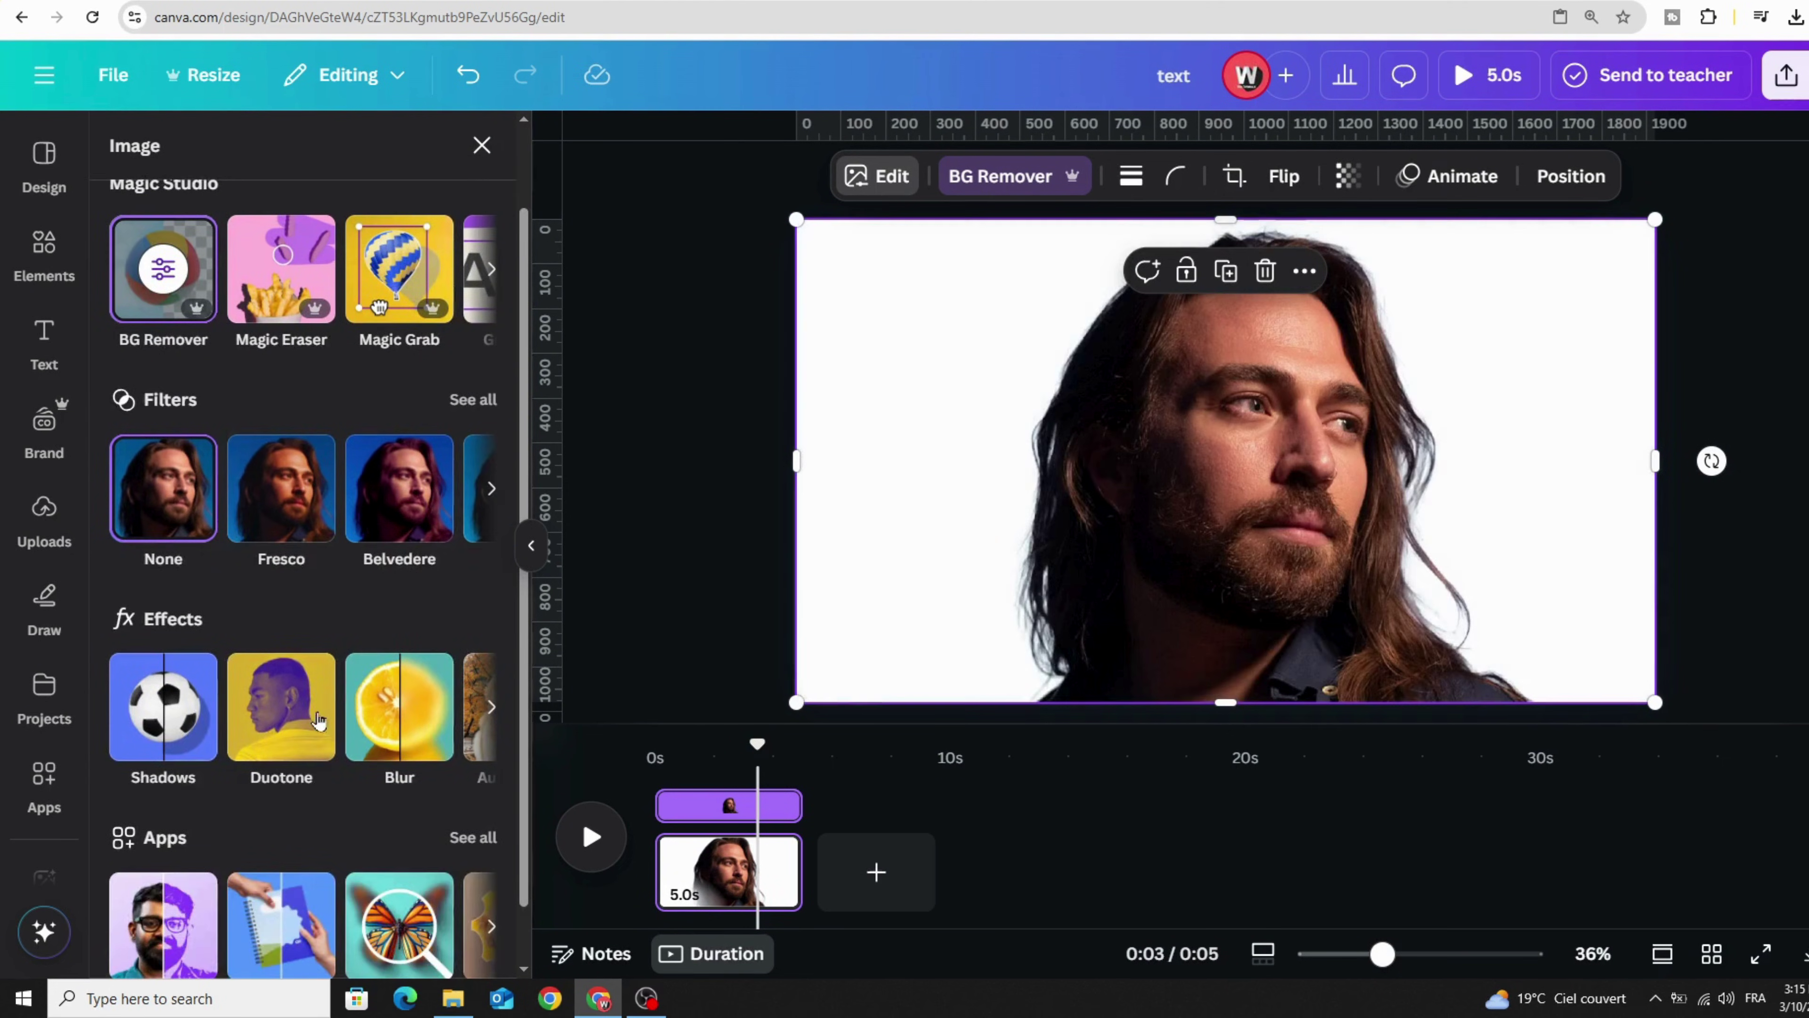
pyautogui.click(318, 719)
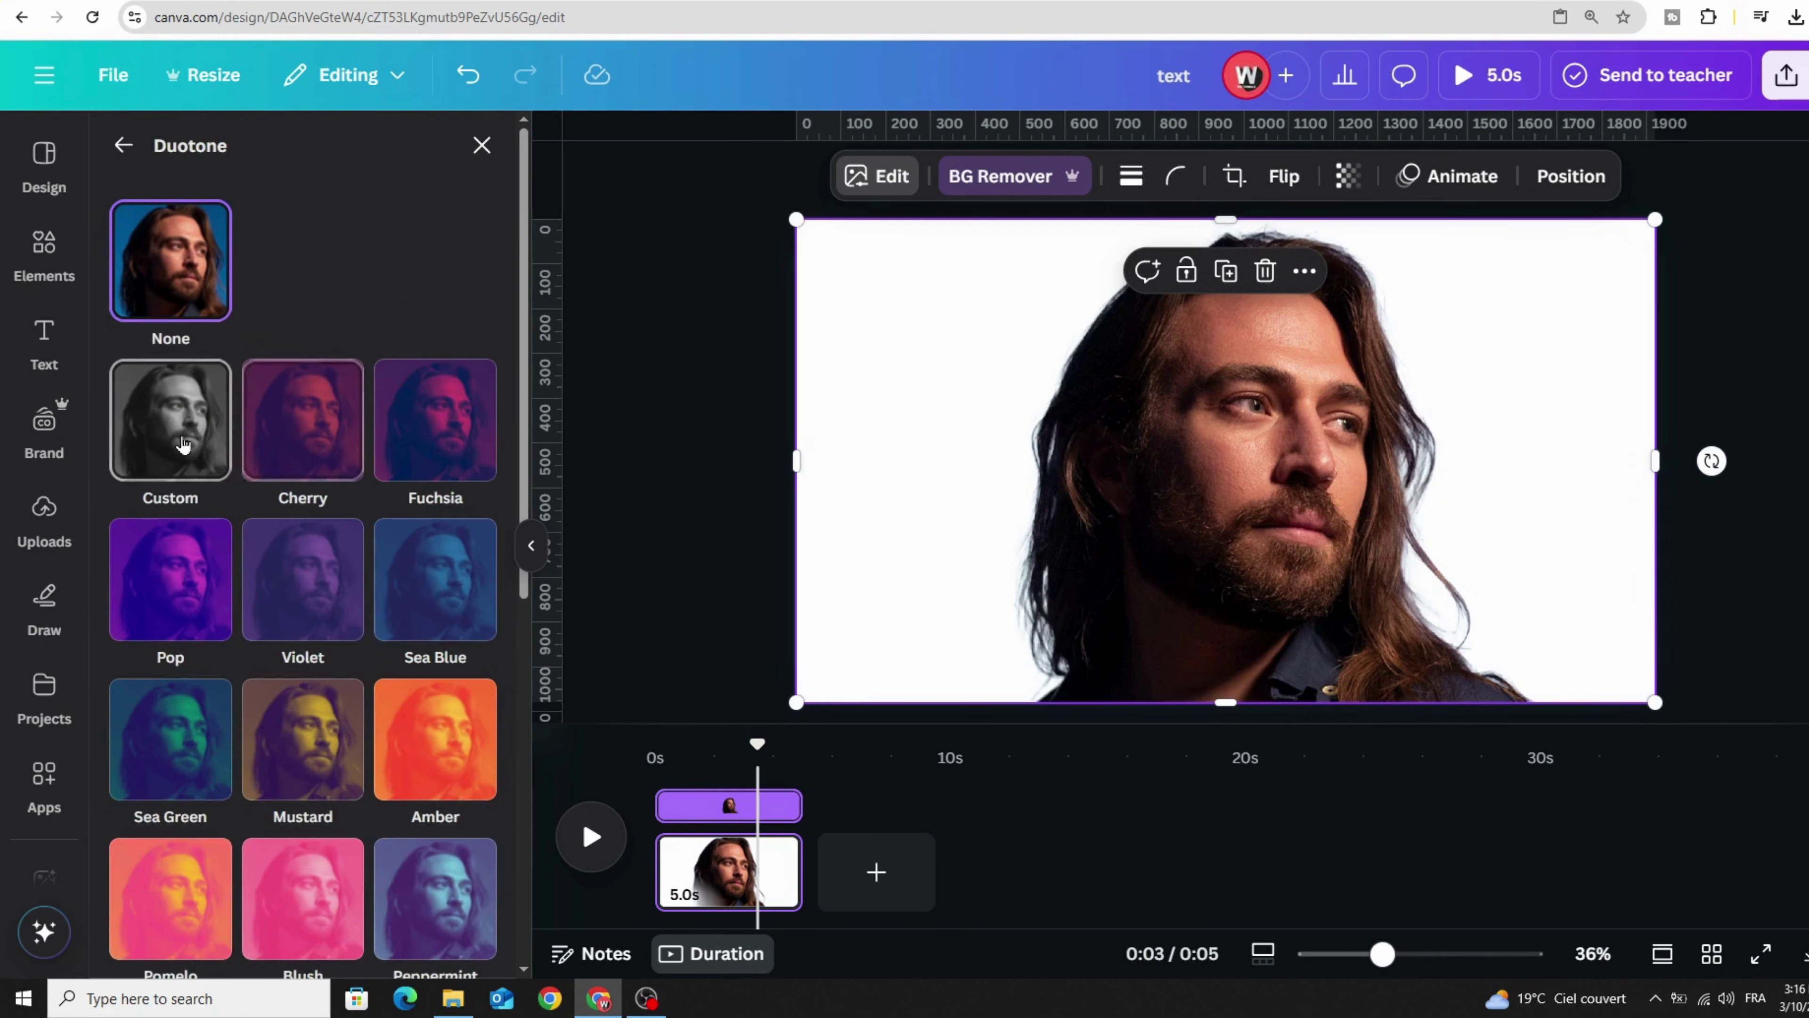
pyautogui.click(178, 444)
pyautogui.click(476, 547)
pyautogui.moveTo(510, 682); pyautogui.dragTo(427, 812)
pyautogui.click(403, 558)
pyautogui.click(476, 607)
pyautogui.click(705, 510)
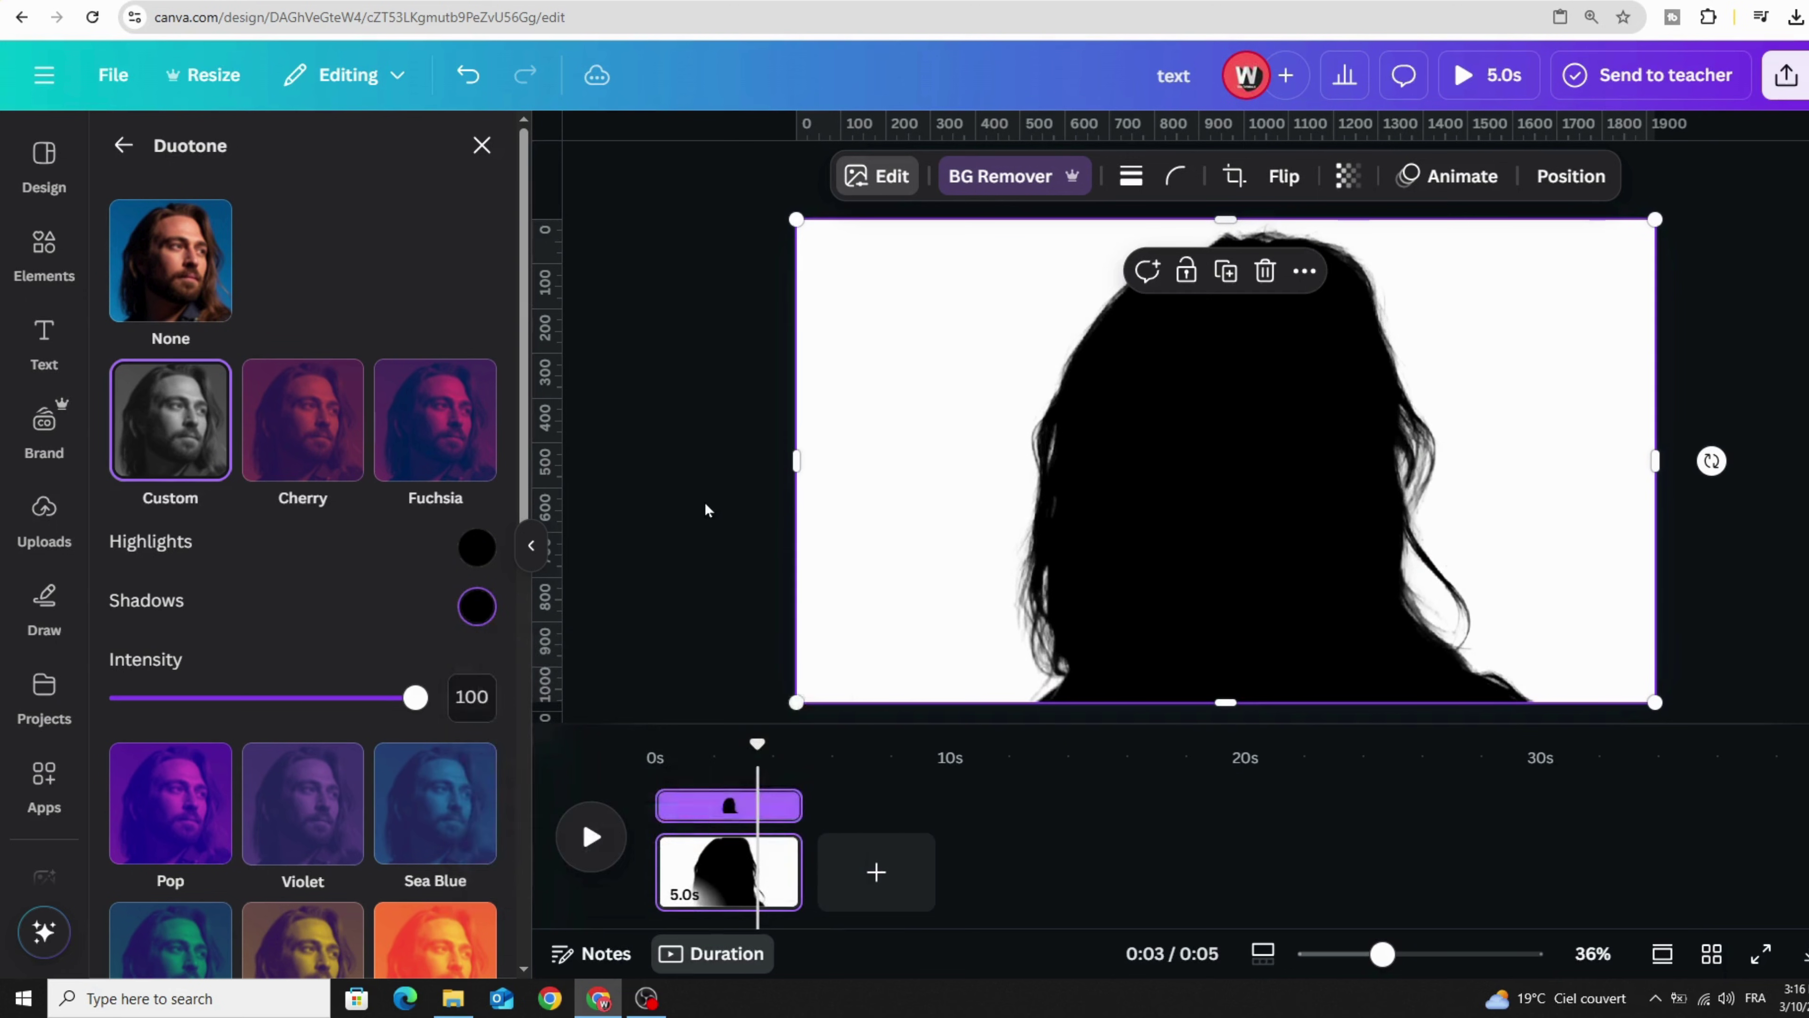
pyautogui.click(705, 509)
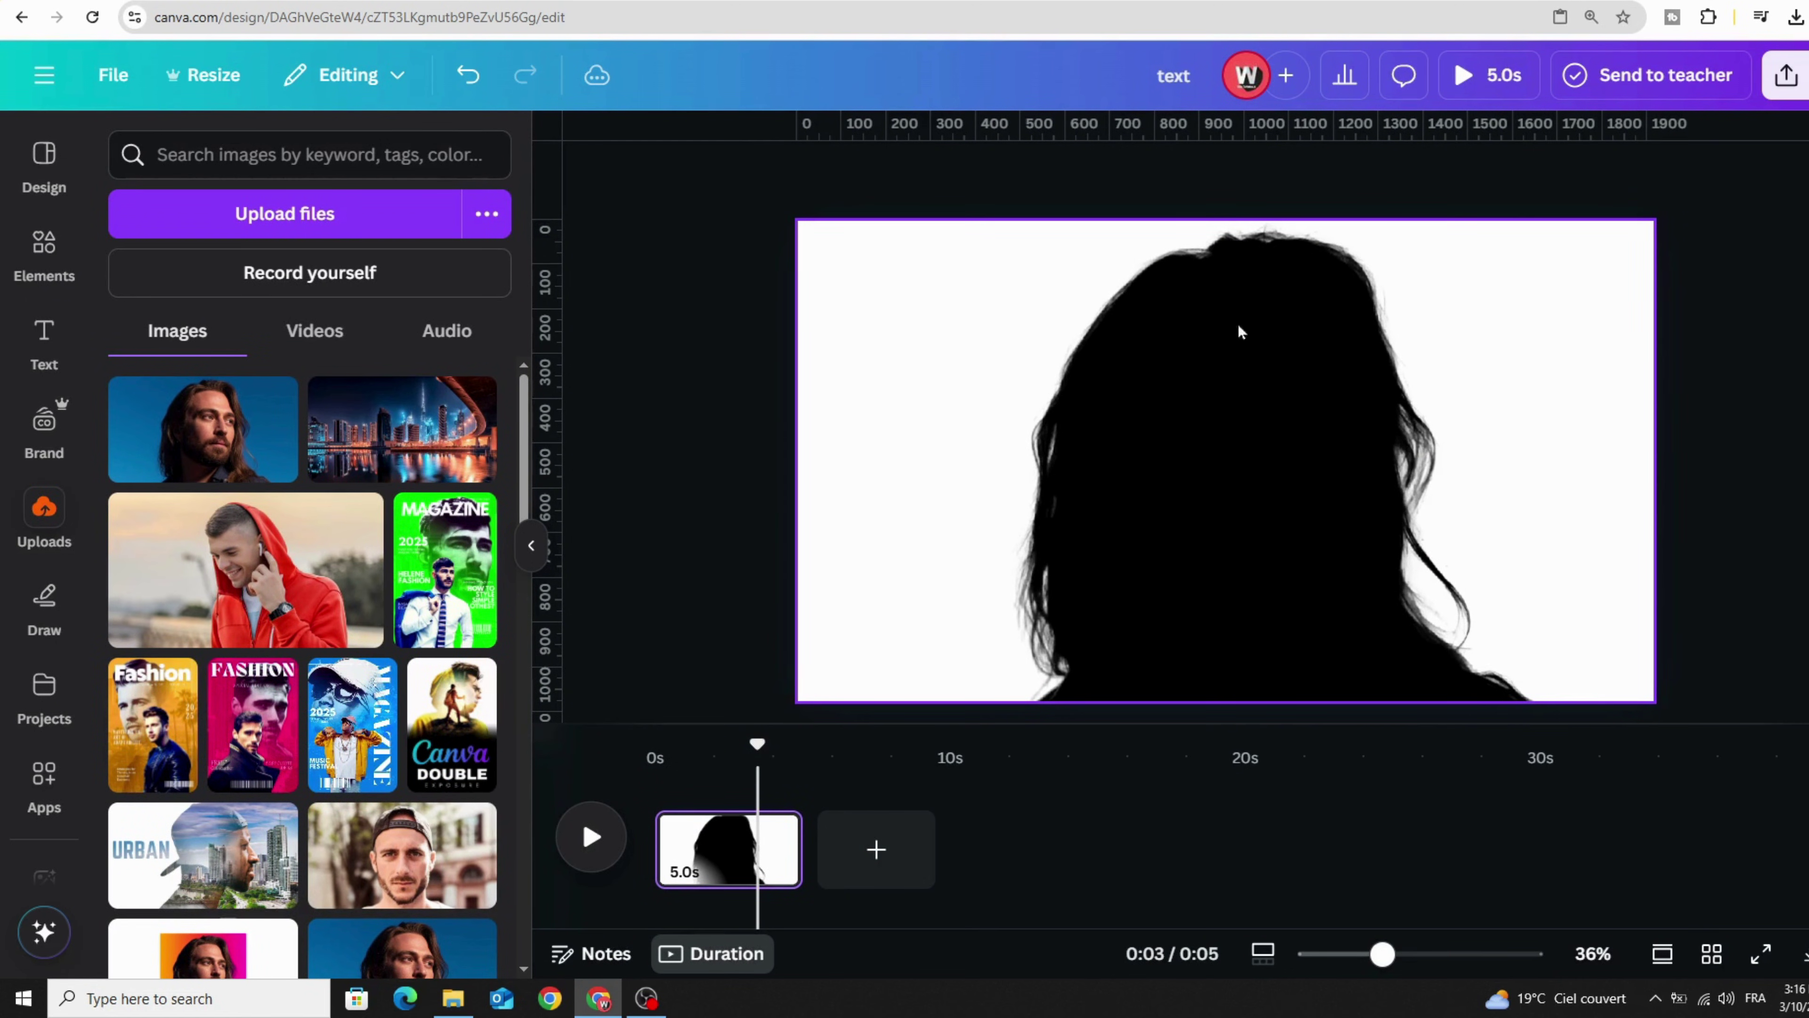
# Step: Download the silhouette design as a PNG file
pyautogui.click(1785, 74)
pyautogui.click(1442, 554)
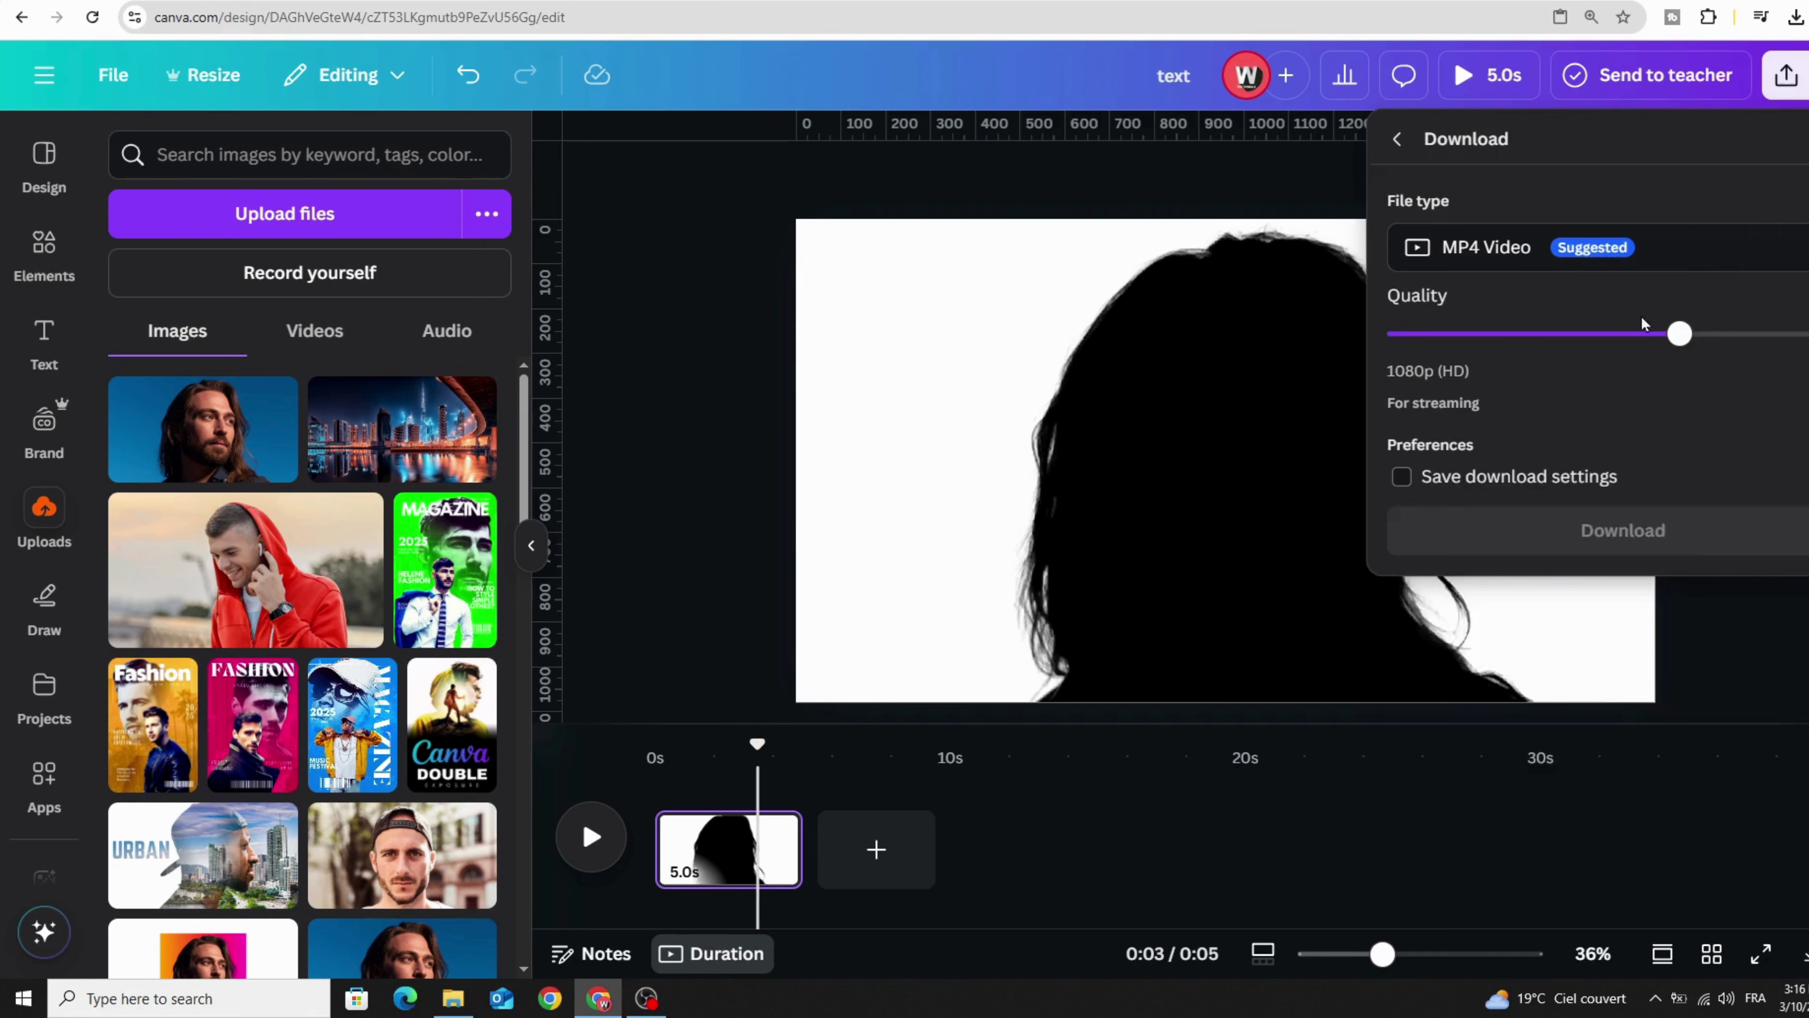
pyautogui.click(1567, 247)
pyautogui.click(1463, 392)
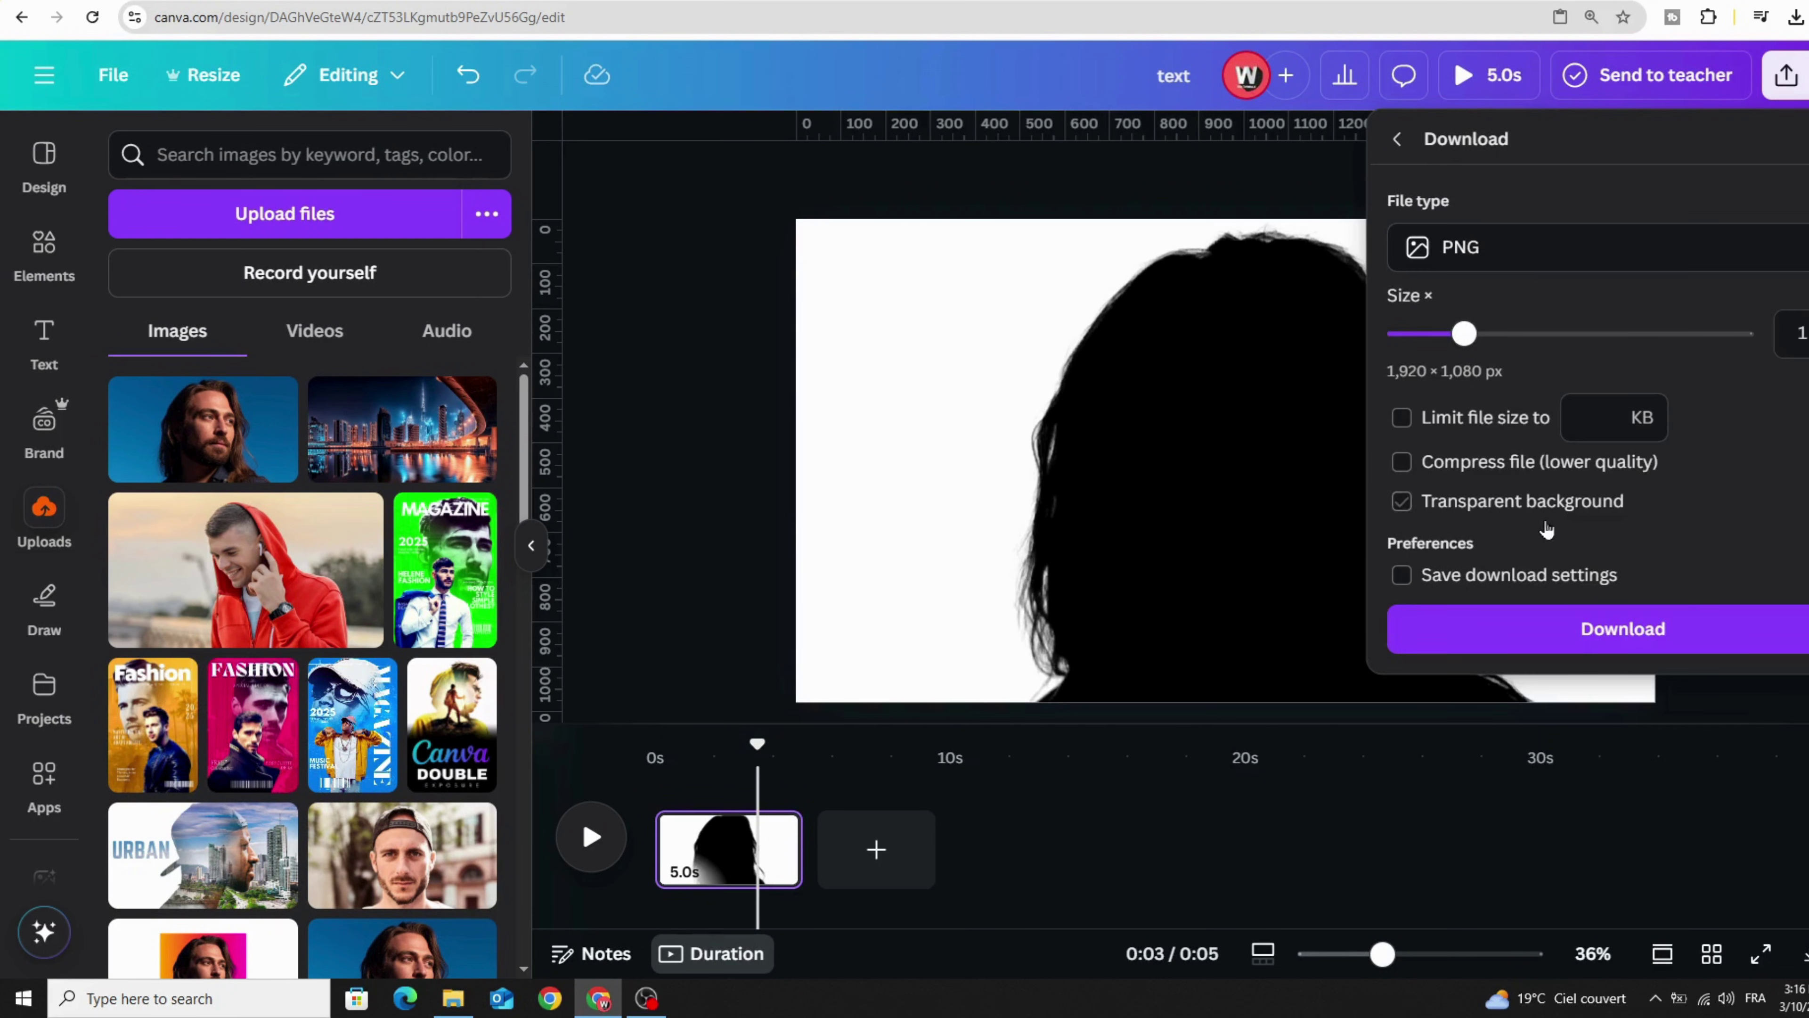
pyautogui.click(1573, 641)
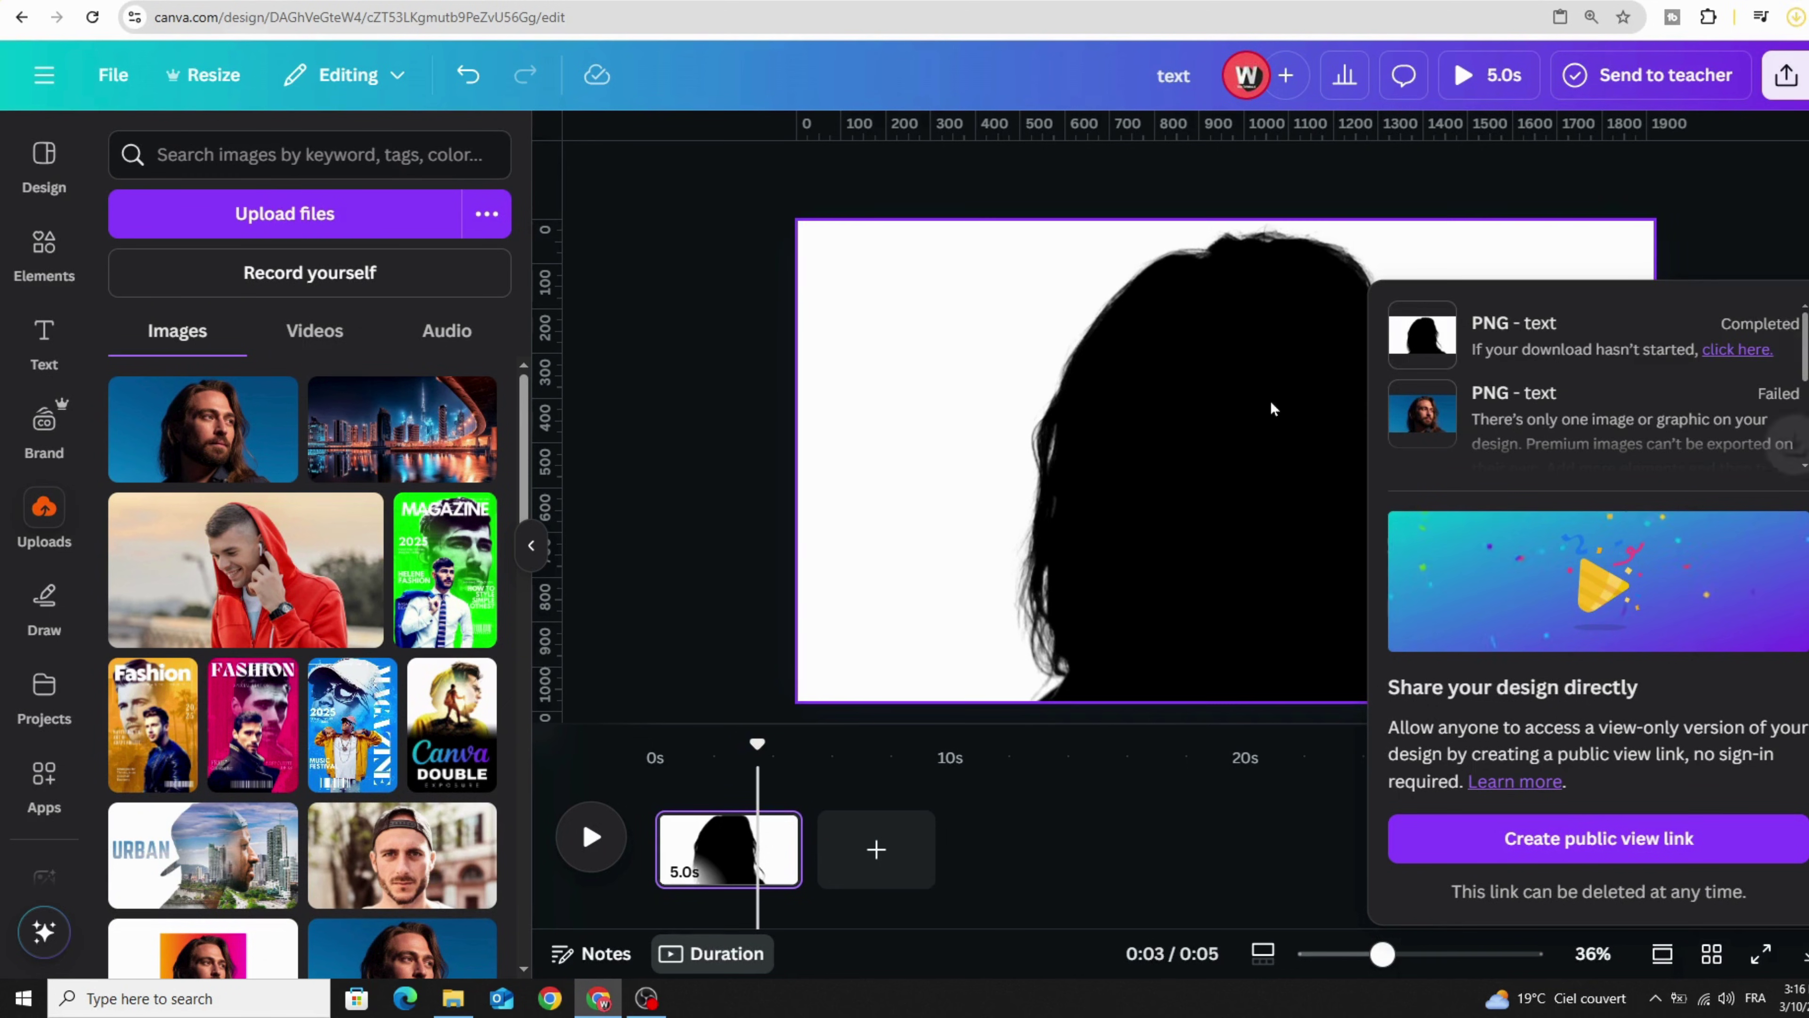
# Step: Delete the silhouette image so the page is blank again
pyautogui.click(888, 408)
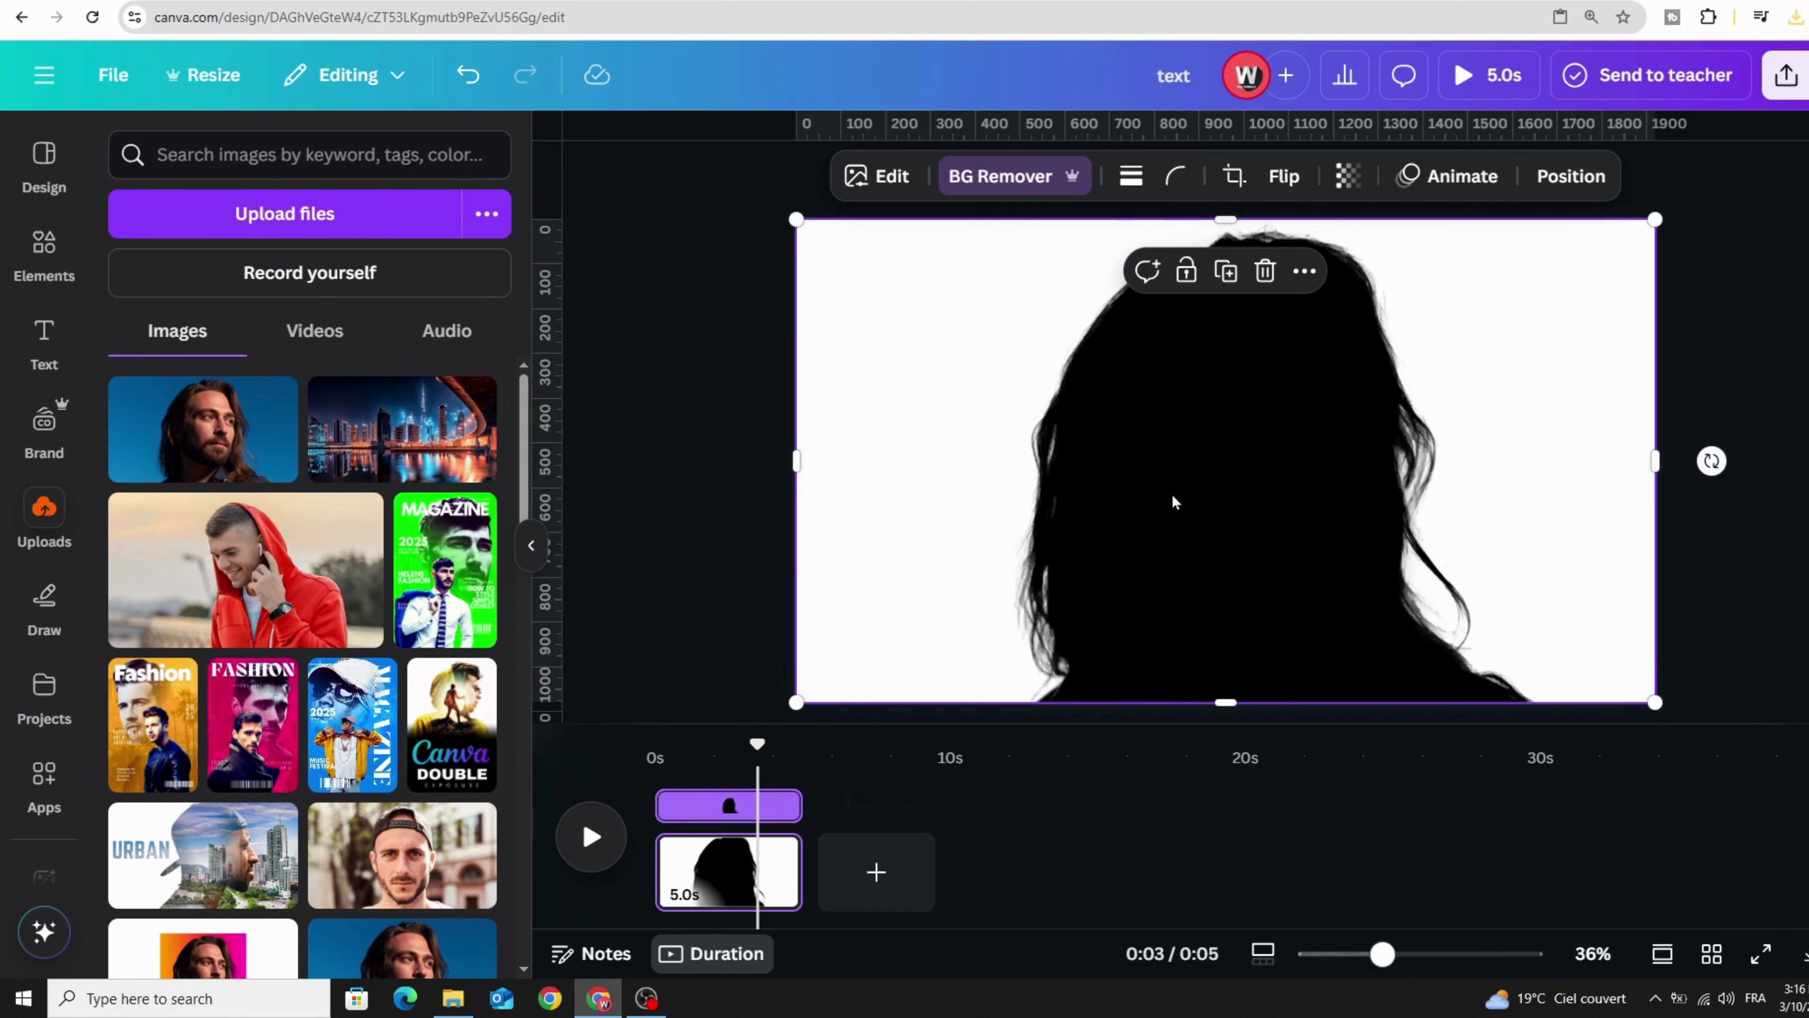
pyautogui.click(1266, 283)
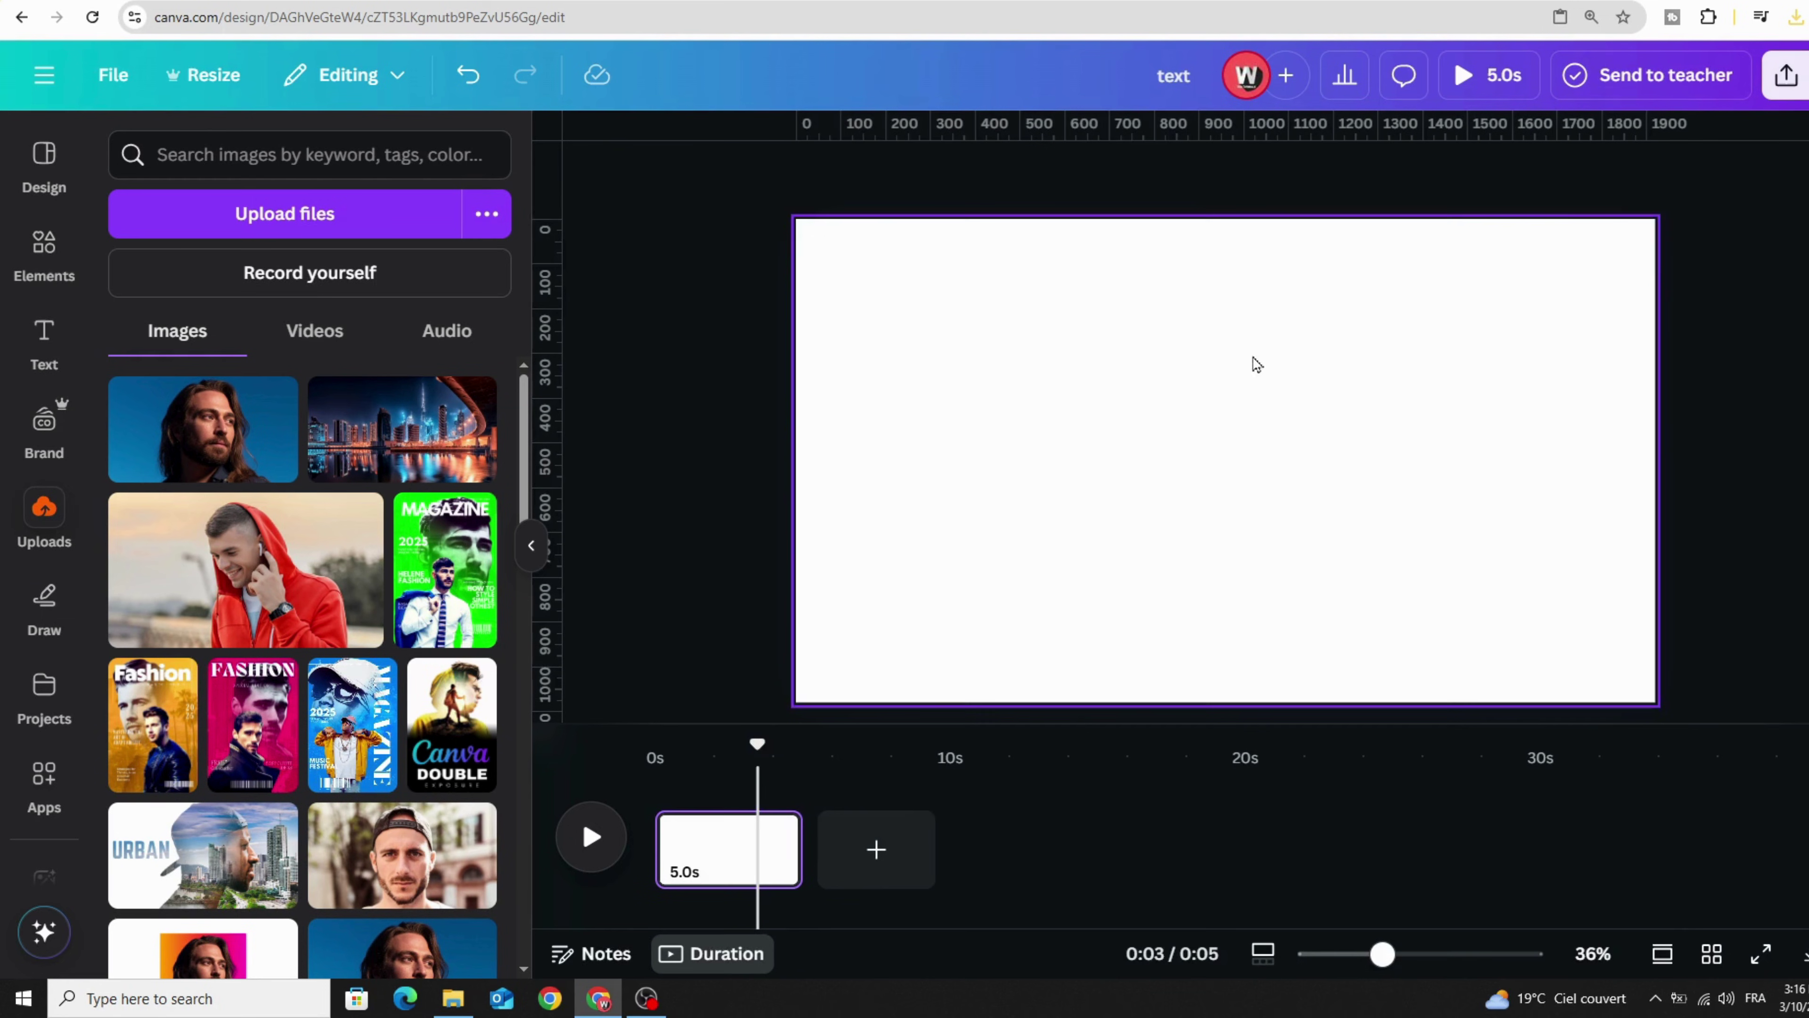
pyautogui.click(1793, 19)
# Step: Add the downloaded silhouette PNG and the night city photo, placing the silhouette left and the city right
pyautogui.moveTo(1564, 137); pyautogui.dragTo(1022, 399)
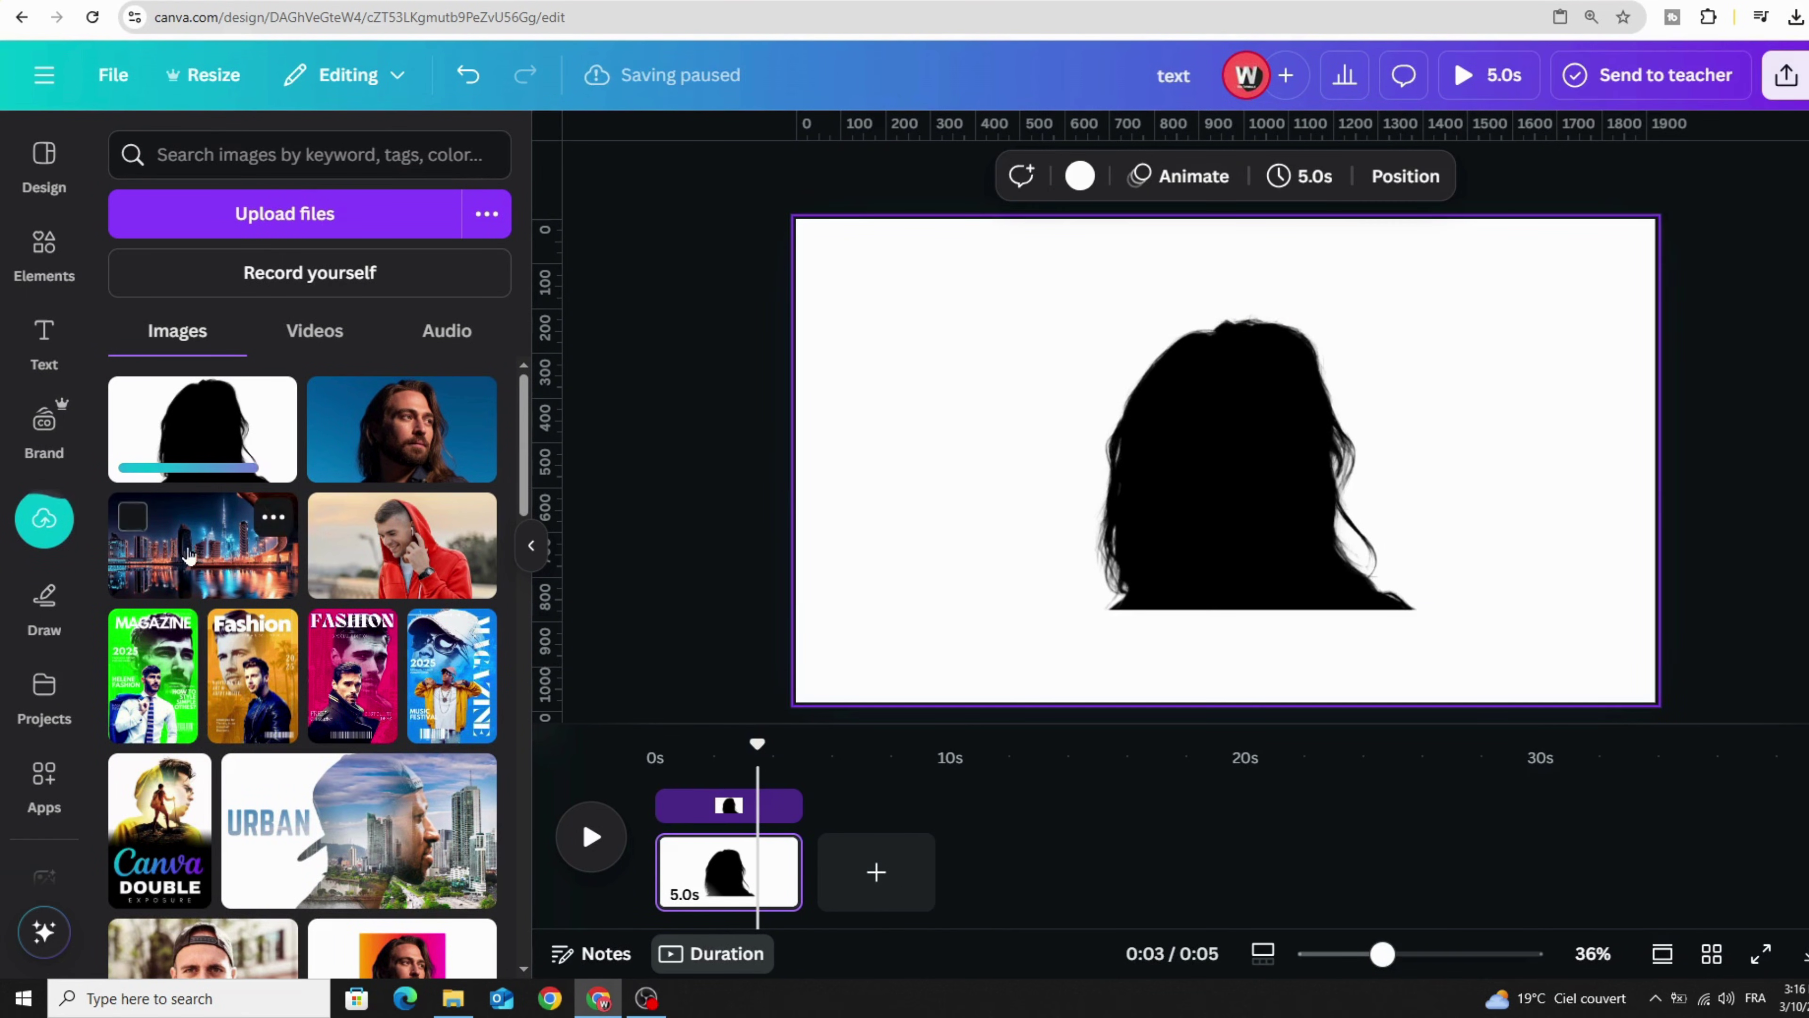
pyautogui.click(199, 554)
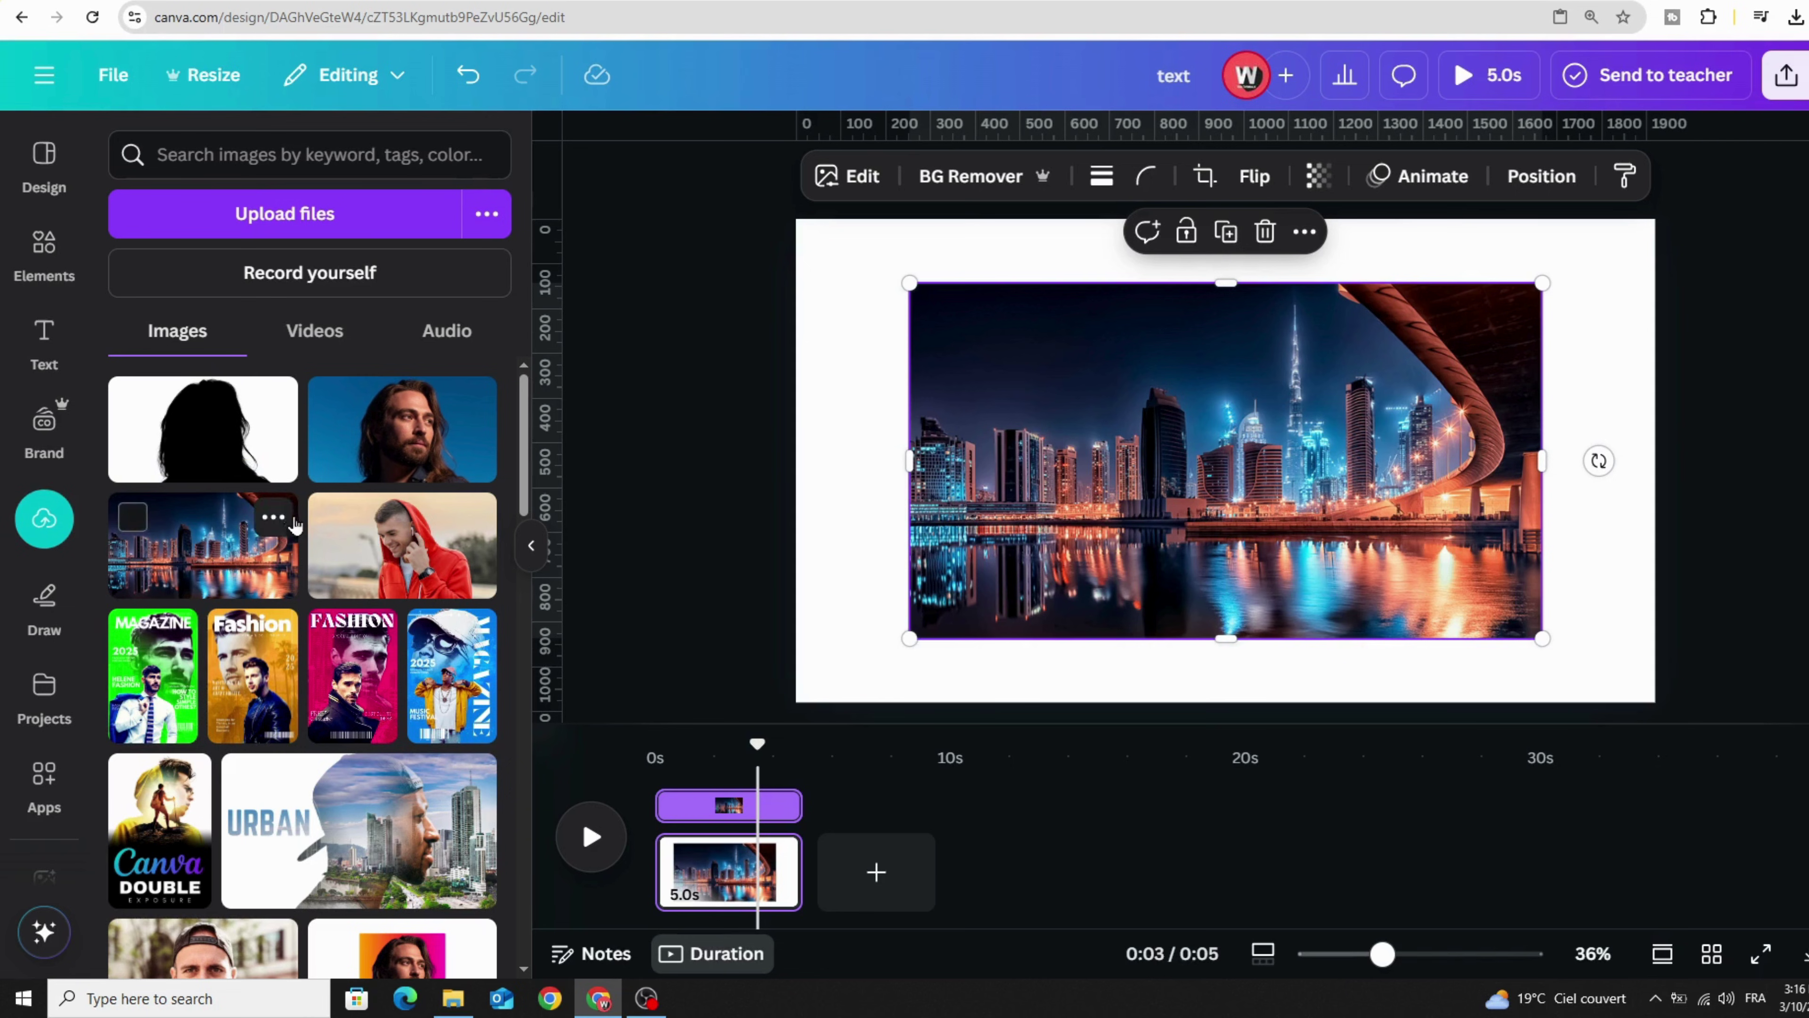
pyautogui.moveTo(1044, 421); pyautogui.dragTo(1425, 371)
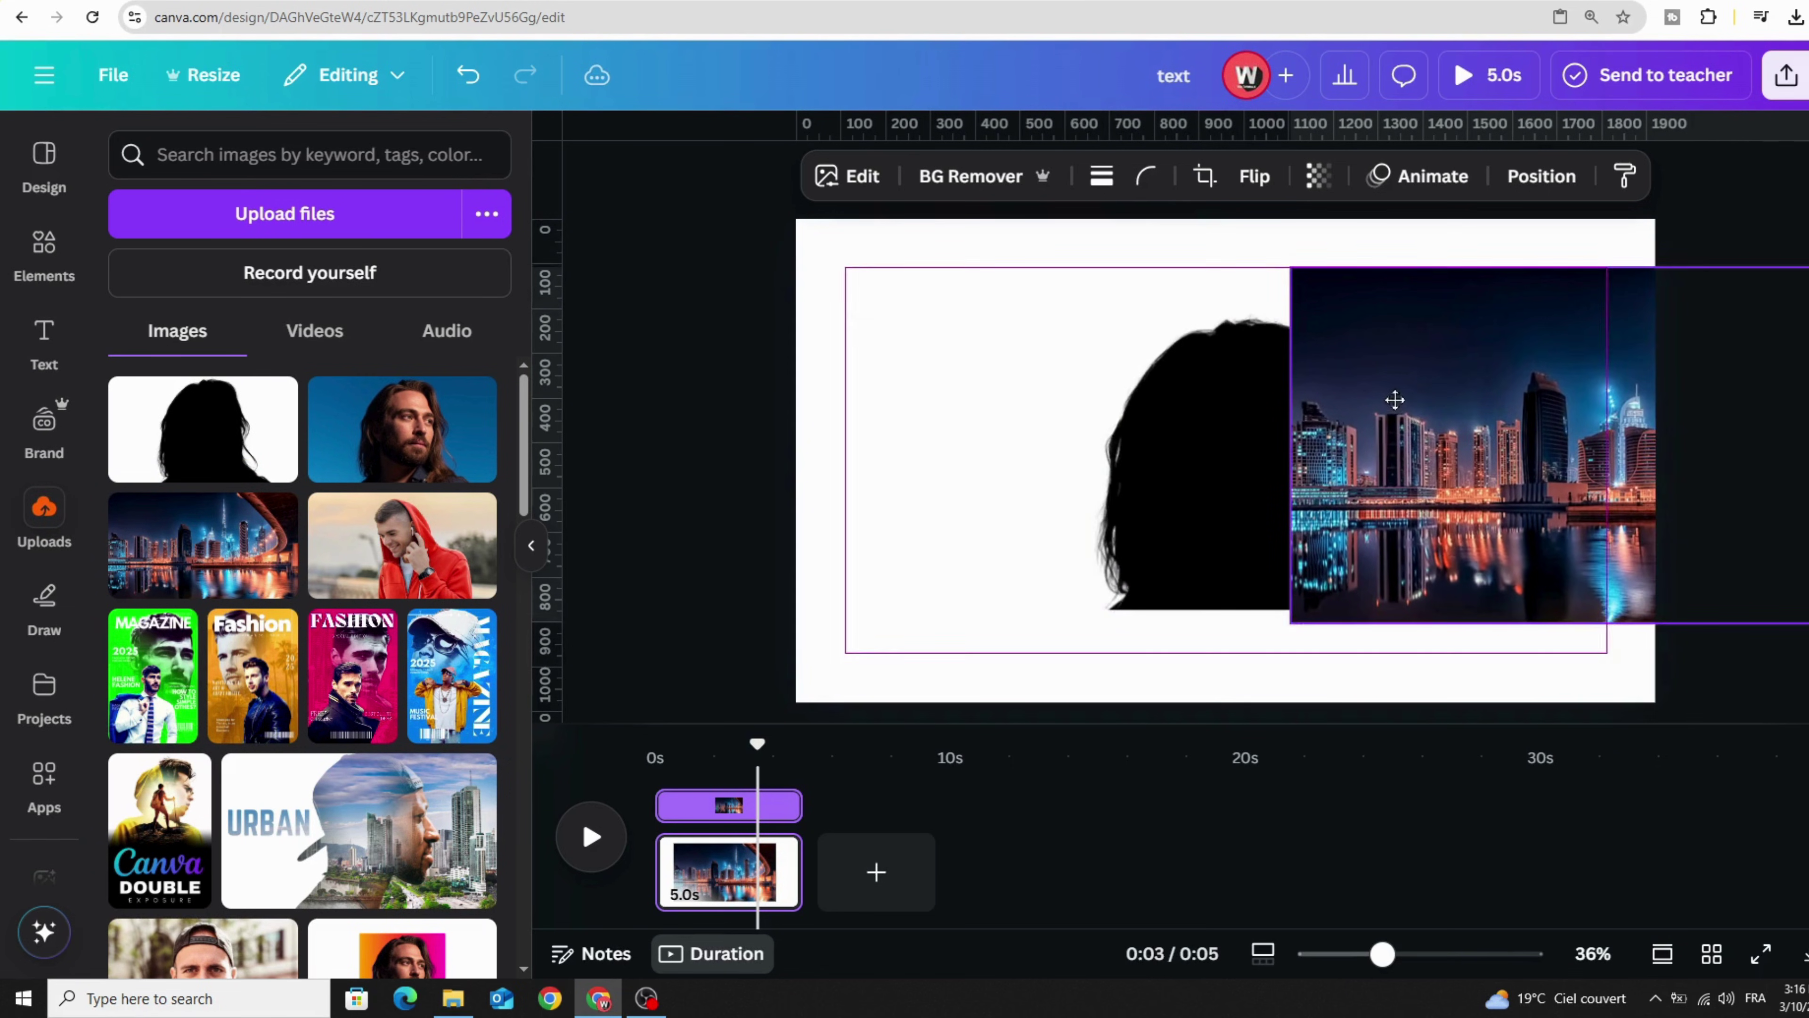
pyautogui.moveTo(1244, 465); pyautogui.dragTo(1014, 456)
pyautogui.moveTo(1456, 389); pyautogui.dragTo(1337, 390)
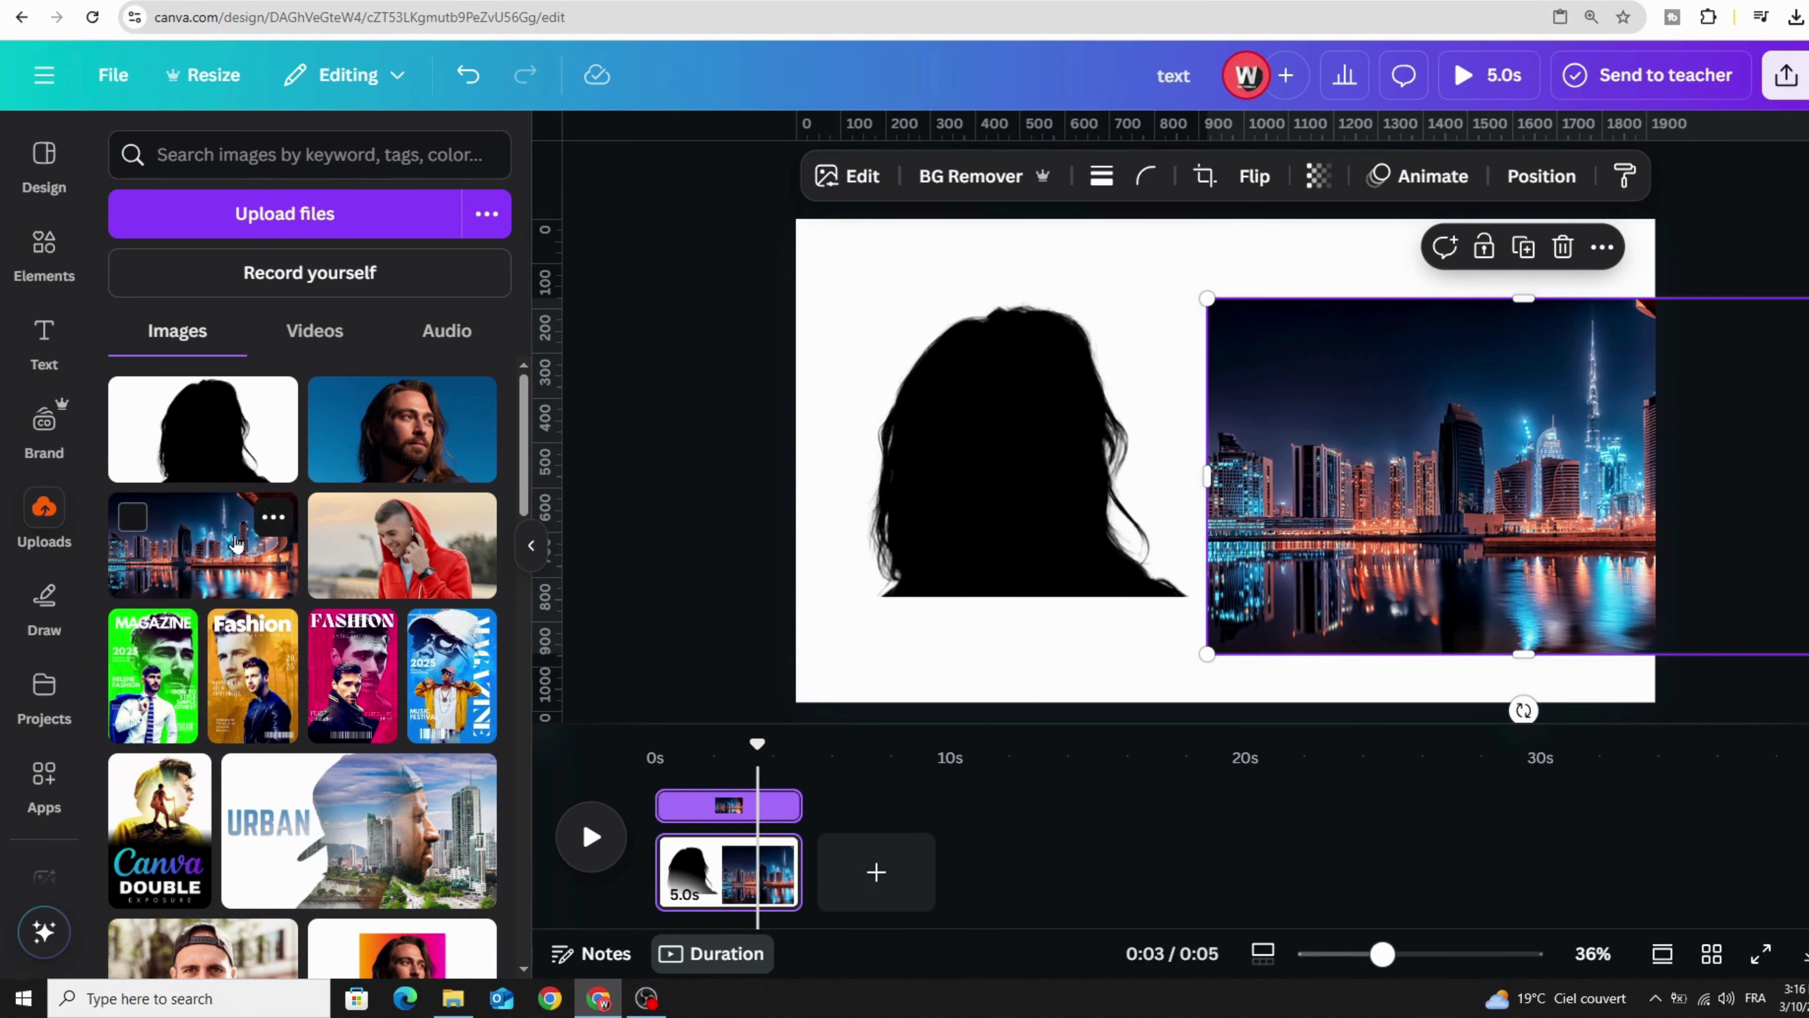
pyautogui.click(925, 489)
pyautogui.moveTo(1011, 442); pyautogui.dragTo(1048, 472)
pyautogui.scroll(-2, 43, 663)
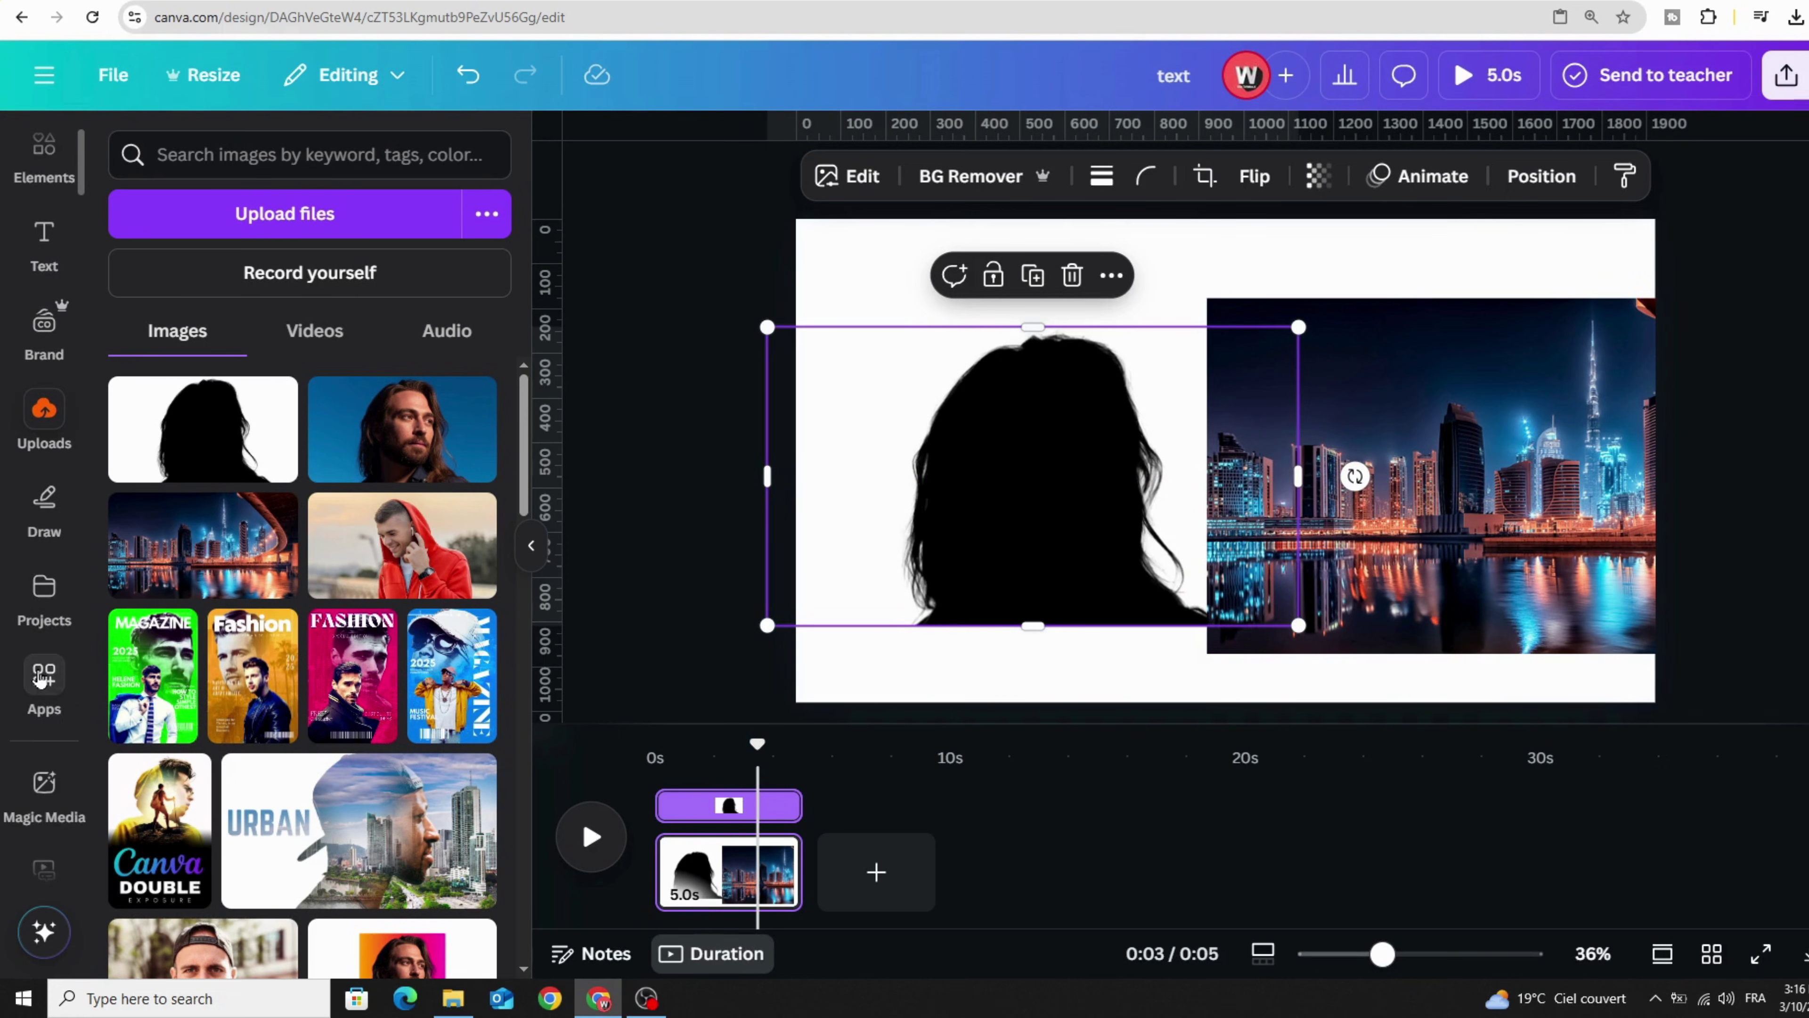
# Step: Find the Blend Image app by searching 'blend' in Apps and open it
pyautogui.click(40, 679)
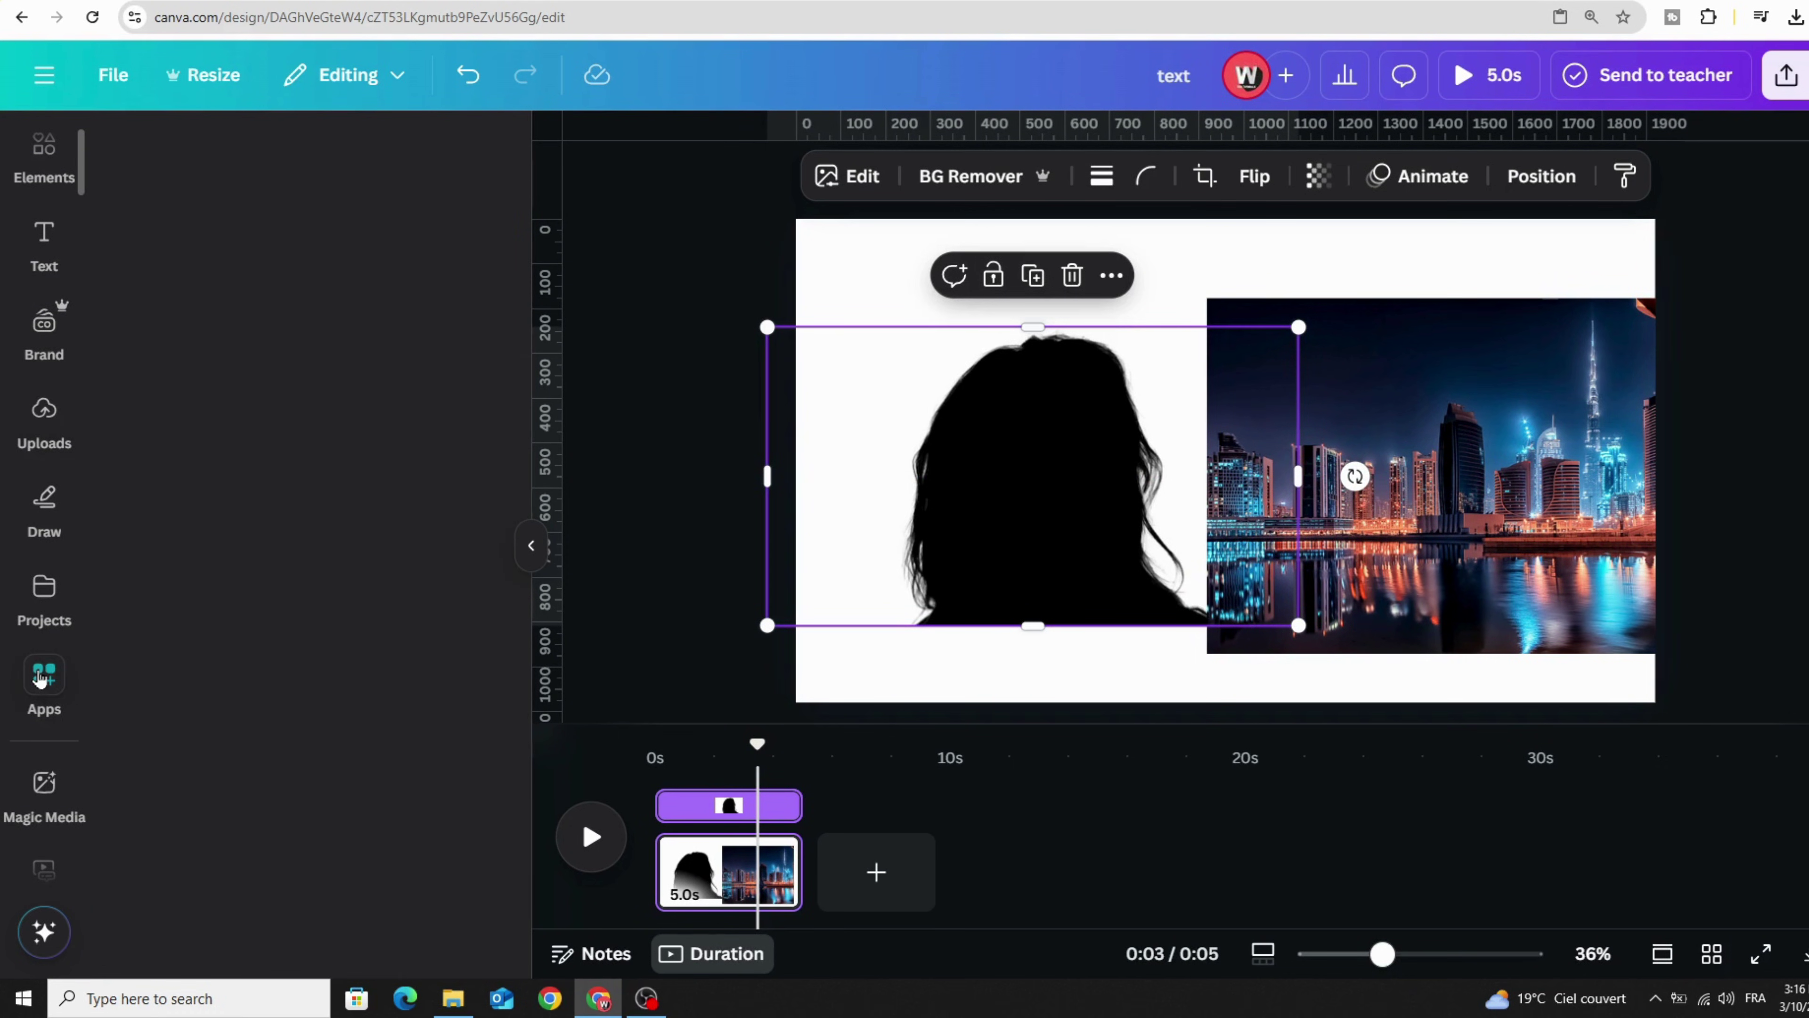
pyautogui.click(249, 162)
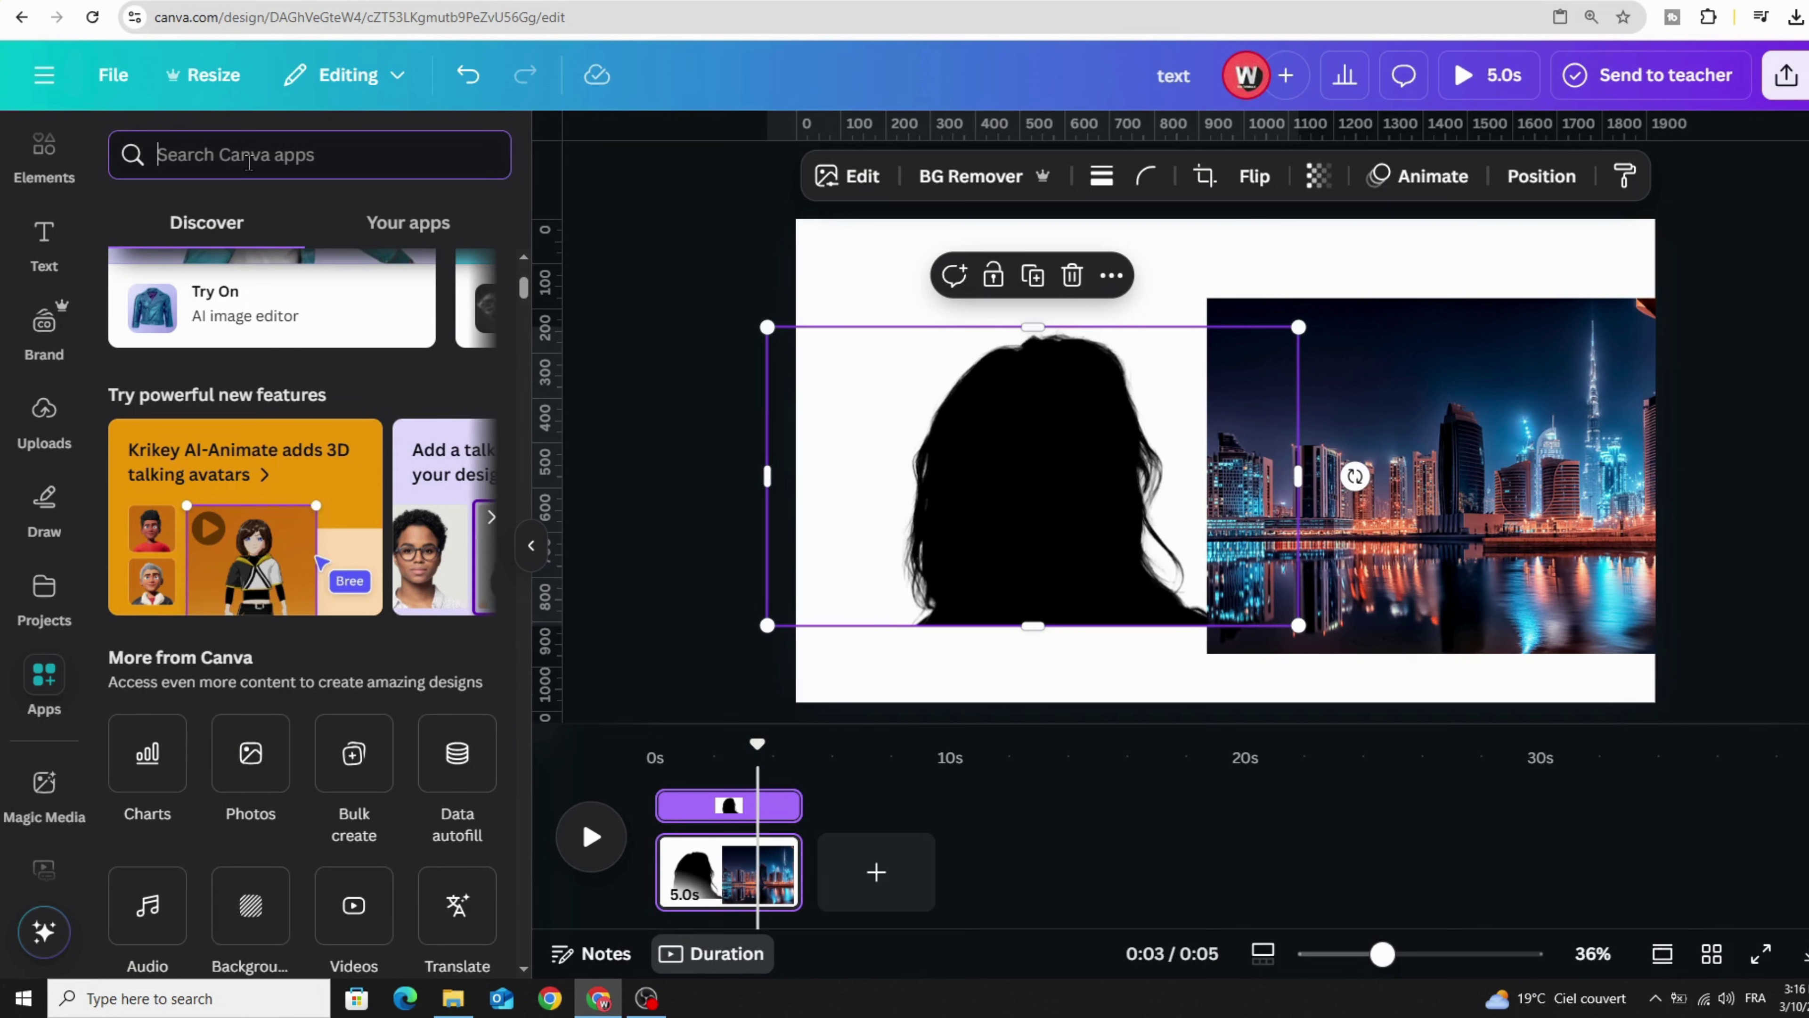
pyautogui.write('blen')
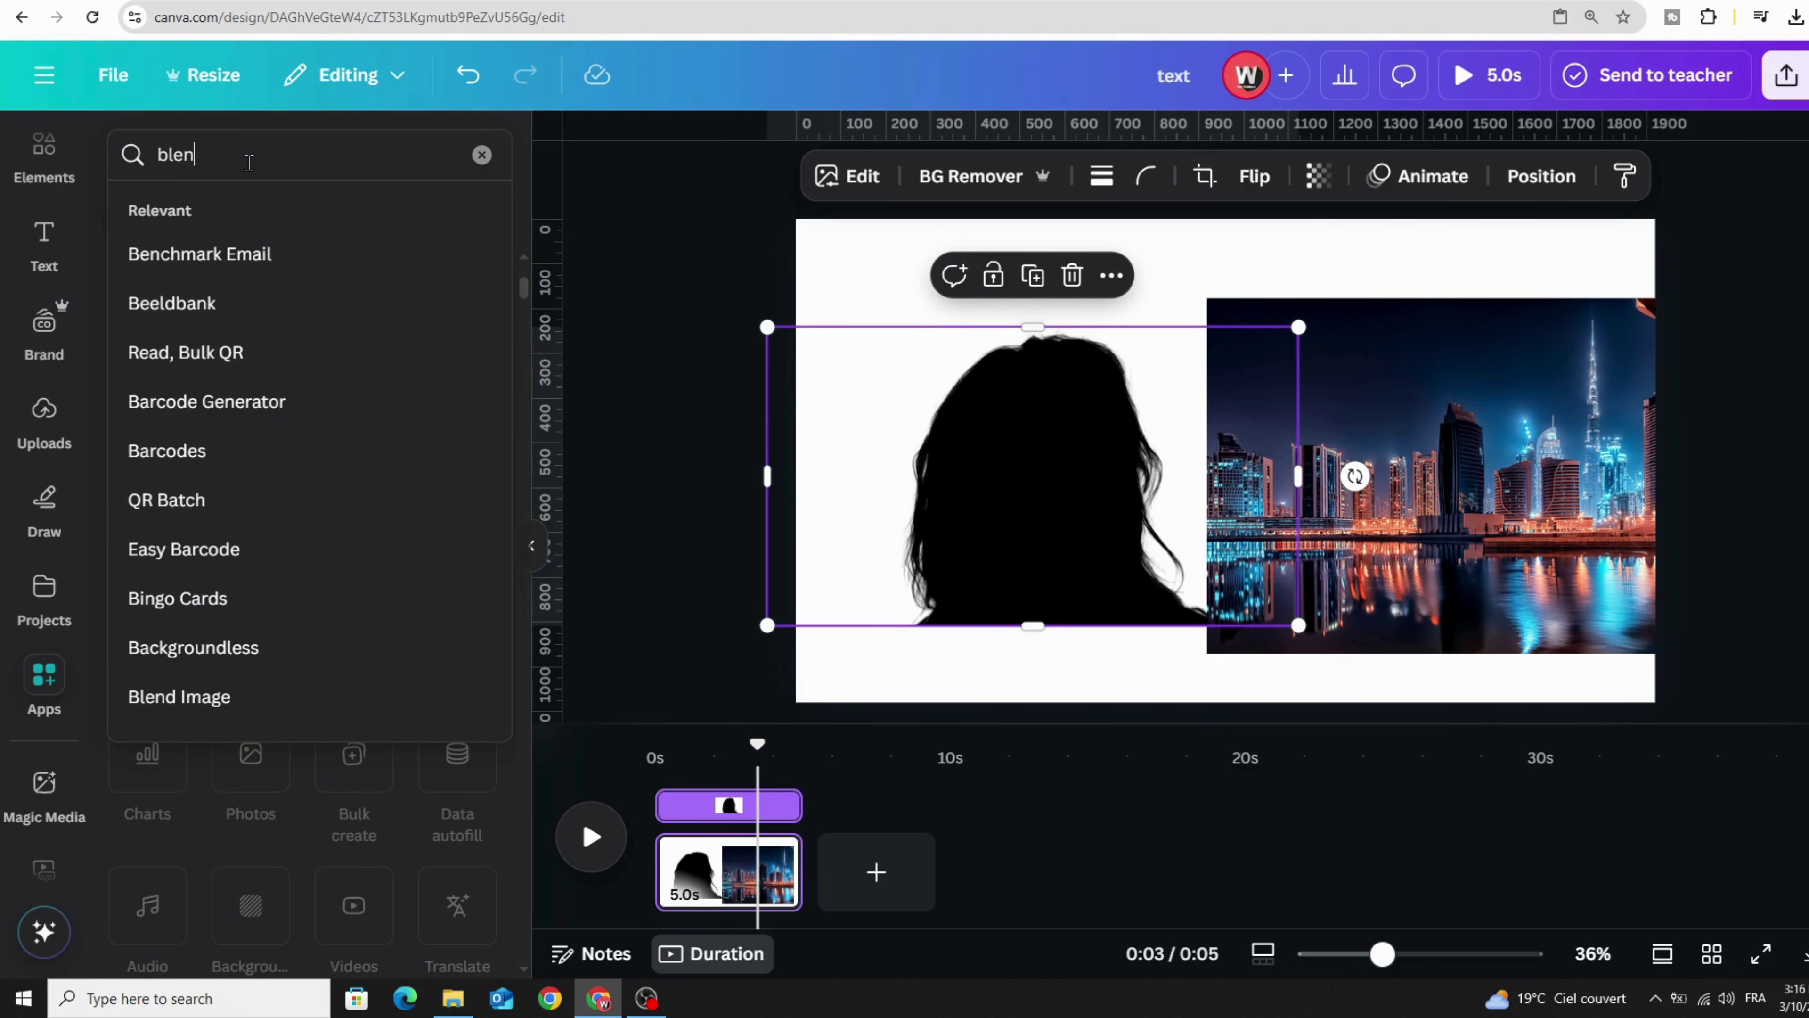
pyautogui.write('d')
pyautogui.click(214, 257)
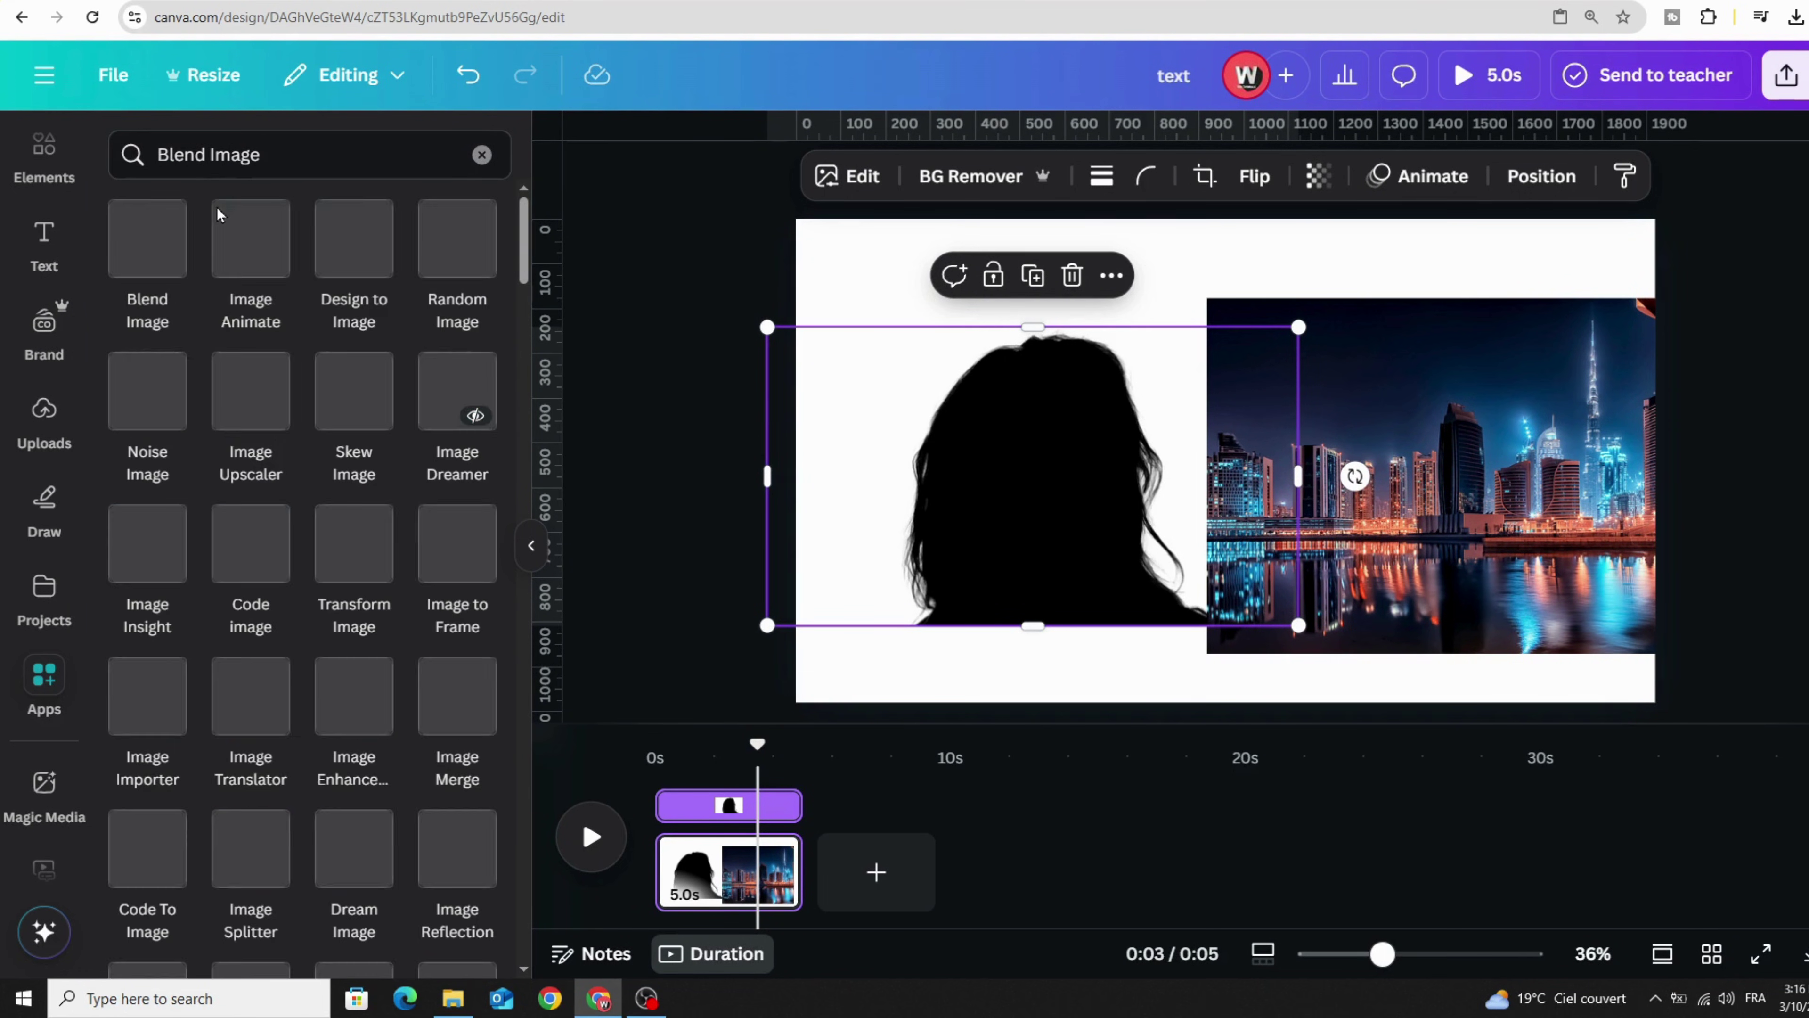
pyautogui.click(142, 249)
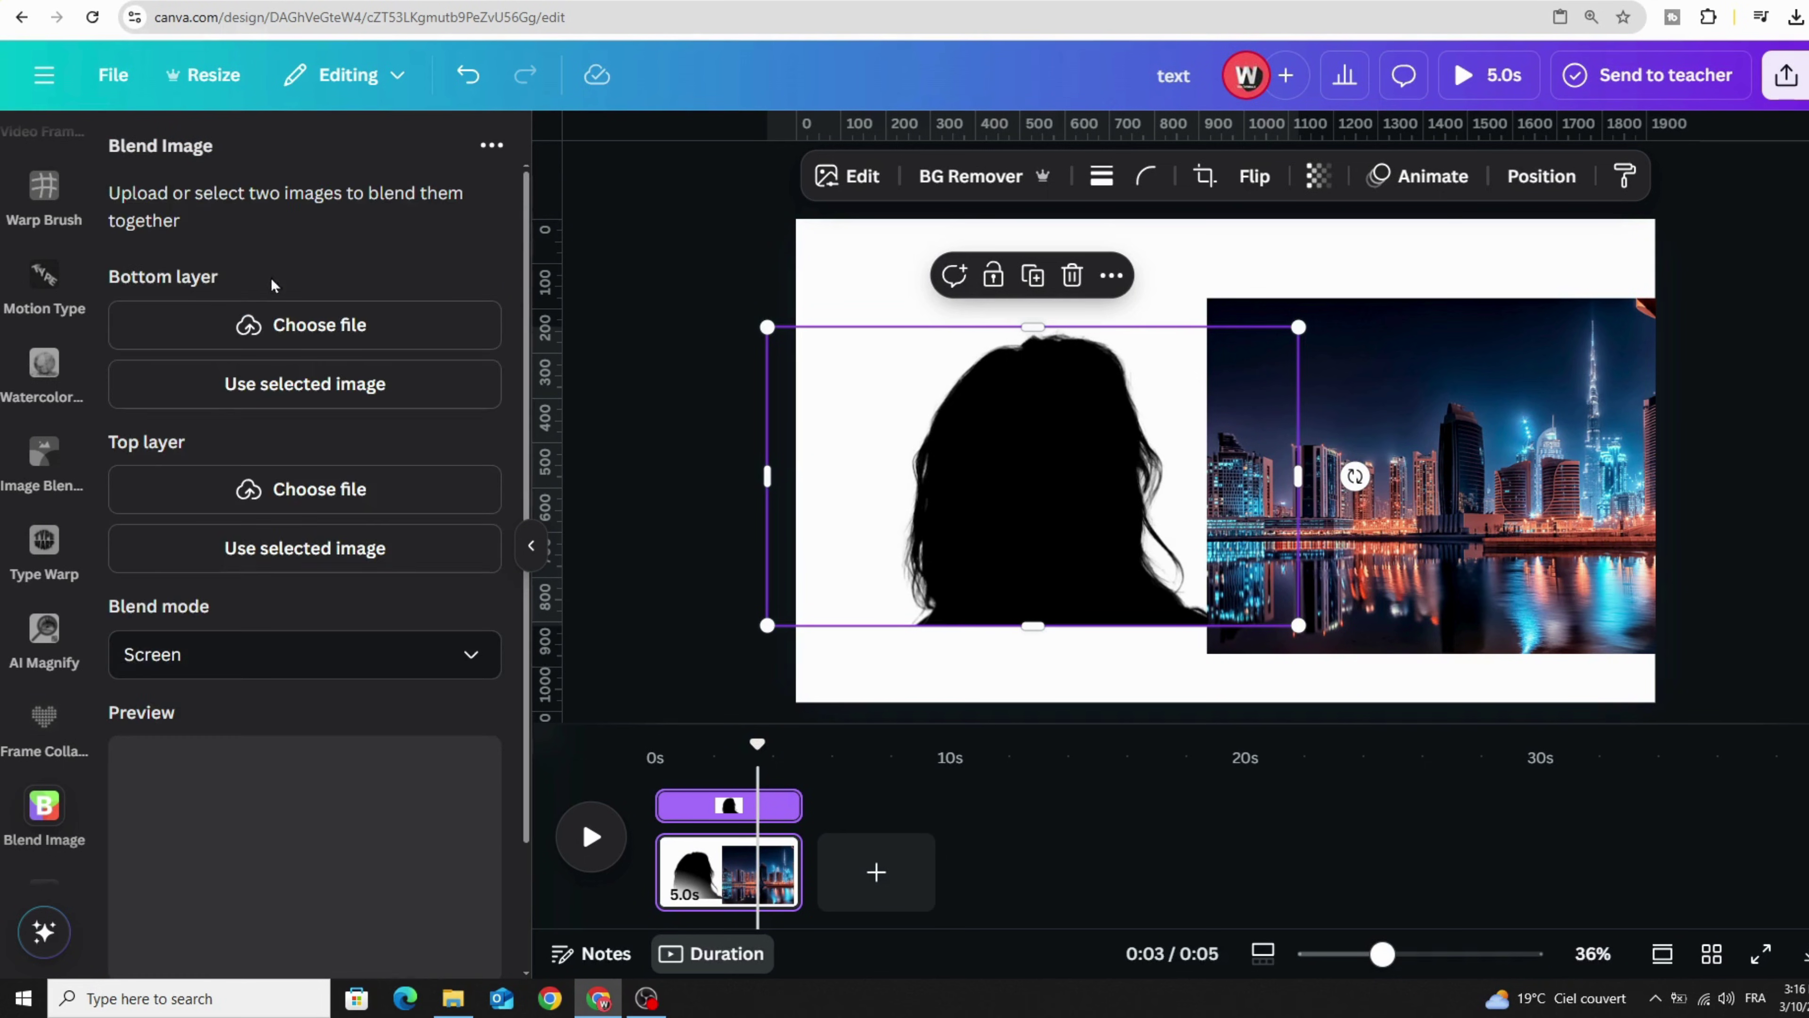
# Step: Blend with the silhouette as top layer and city photo as bottom in Screen mode, then add it
pyautogui.moveTo(987, 467); pyautogui.dragTo(994, 399)
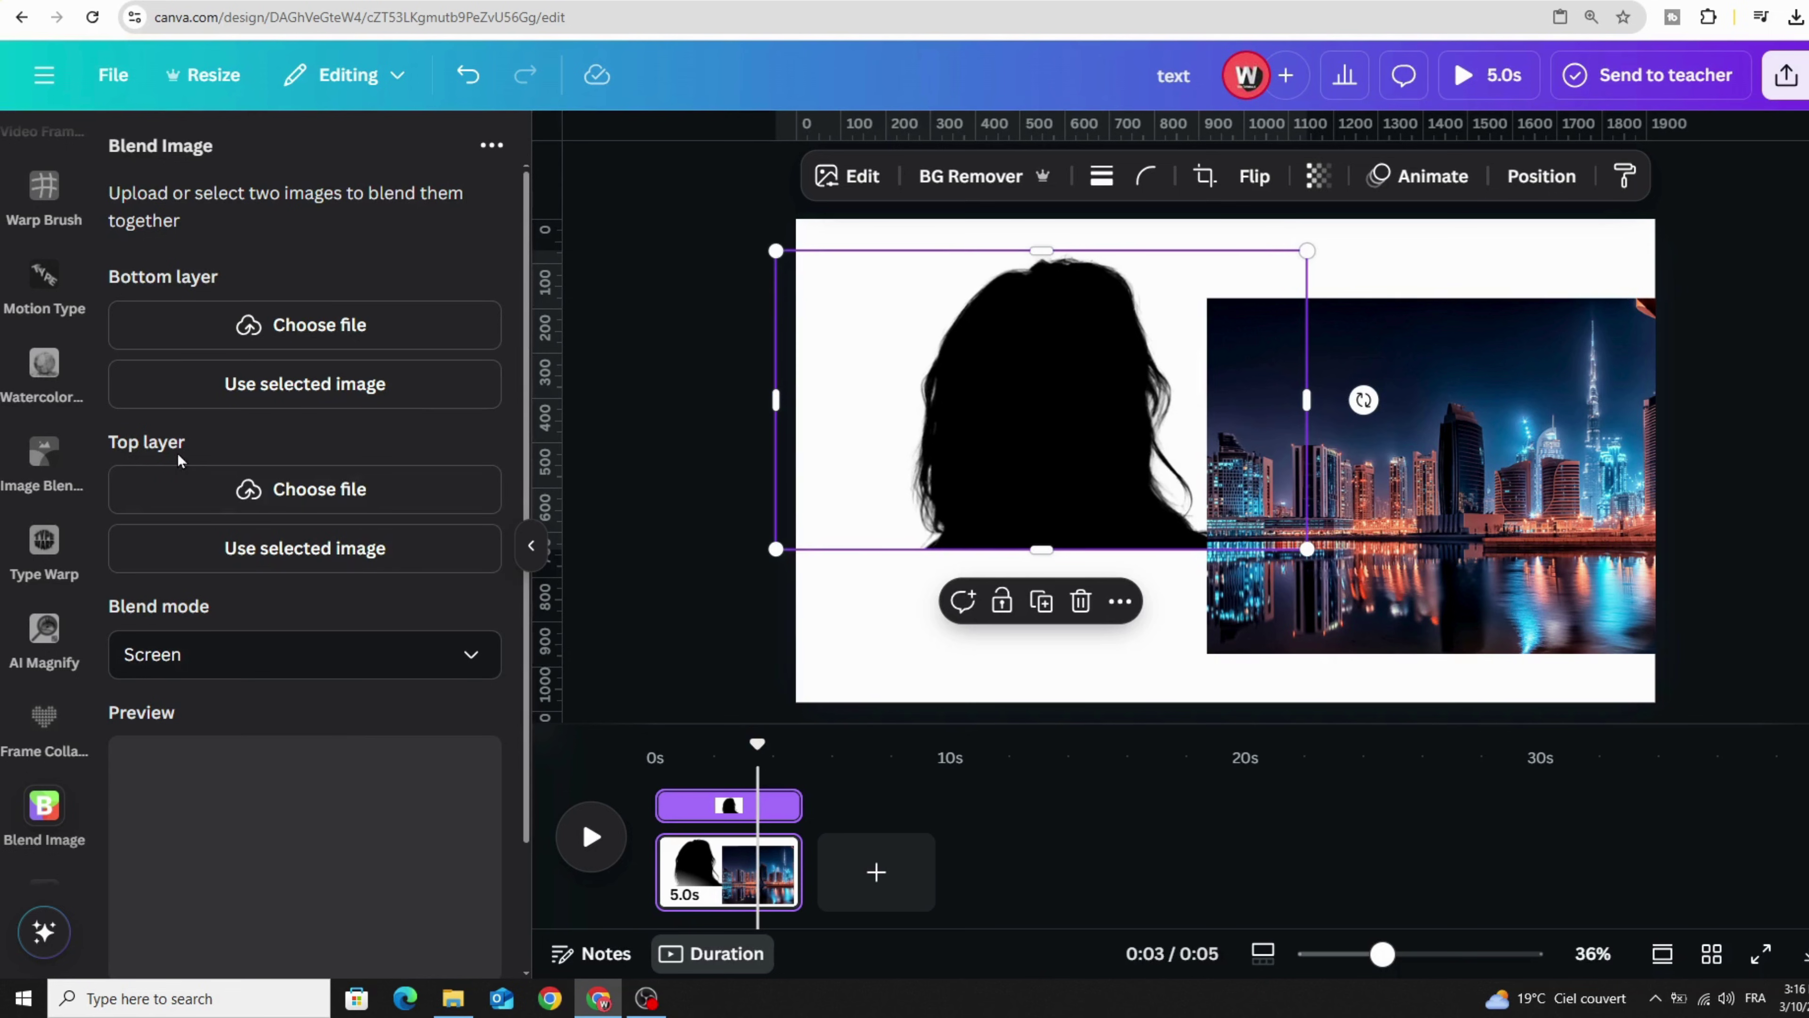
pyautogui.click(306, 548)
pyautogui.moveTo(1399, 397); pyautogui.dragTo(1465, 349)
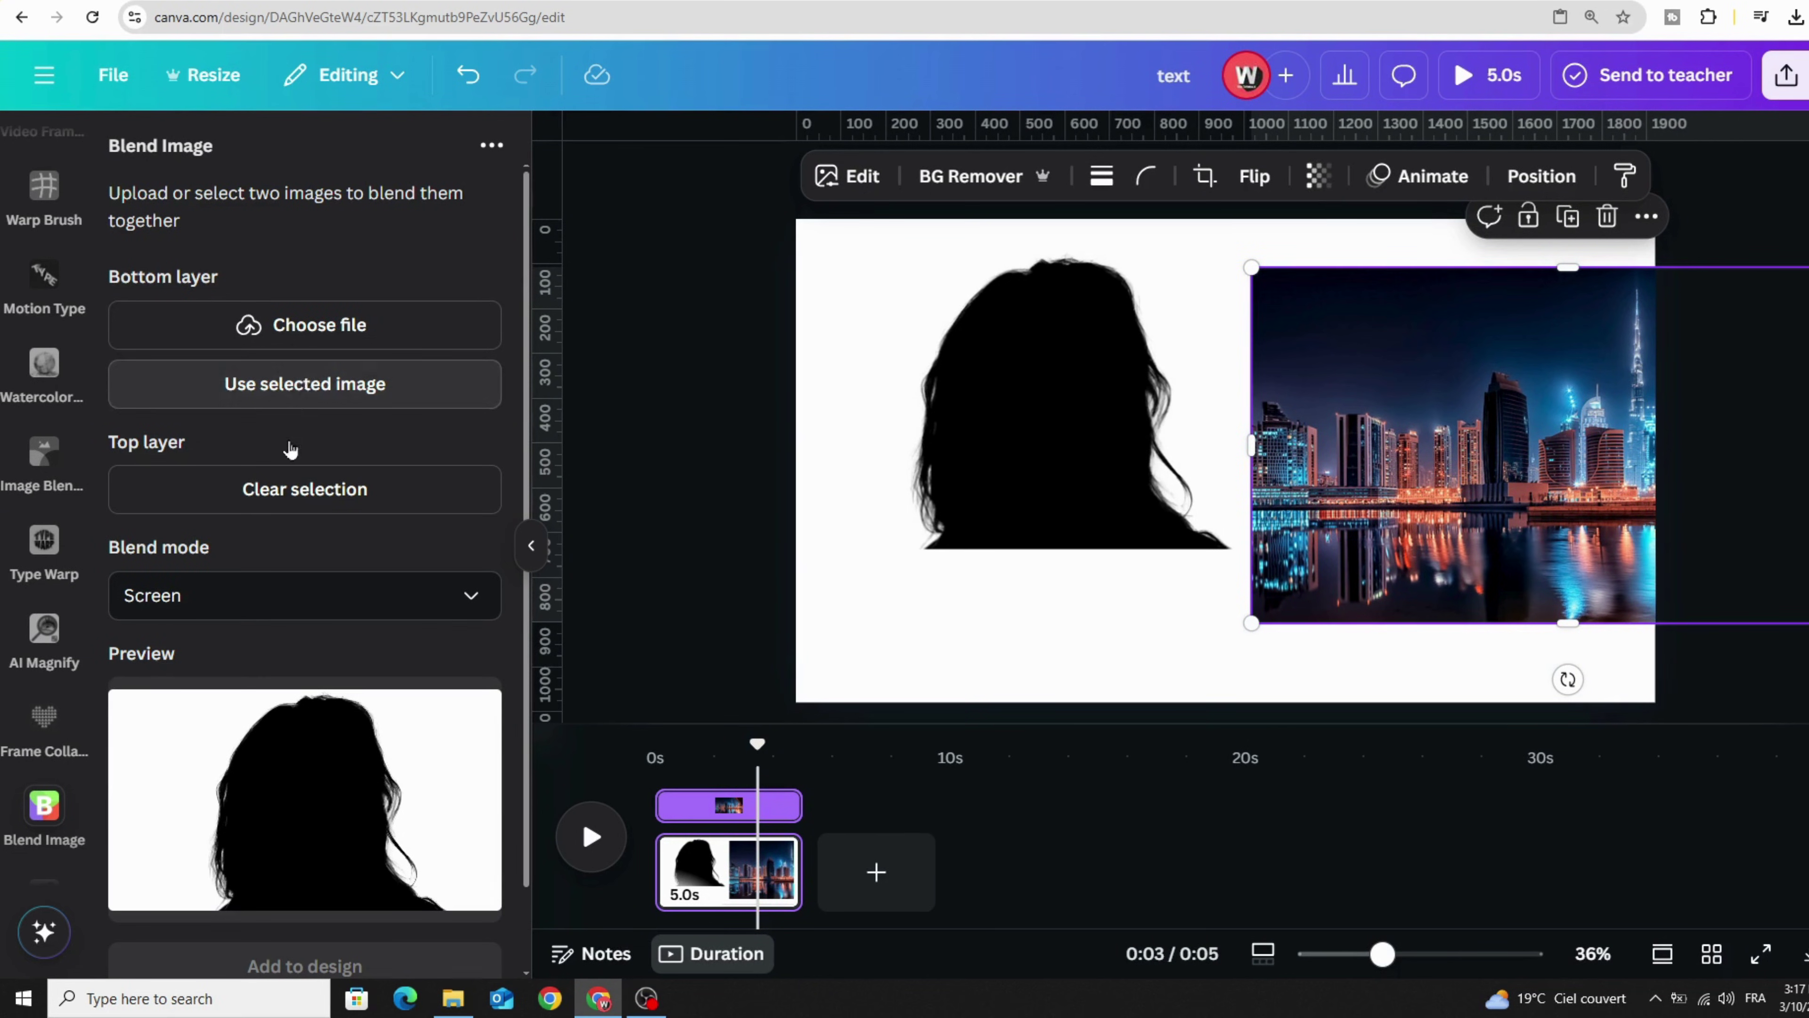
pyautogui.click(305, 542)
pyautogui.scroll(-2, 201, 707)
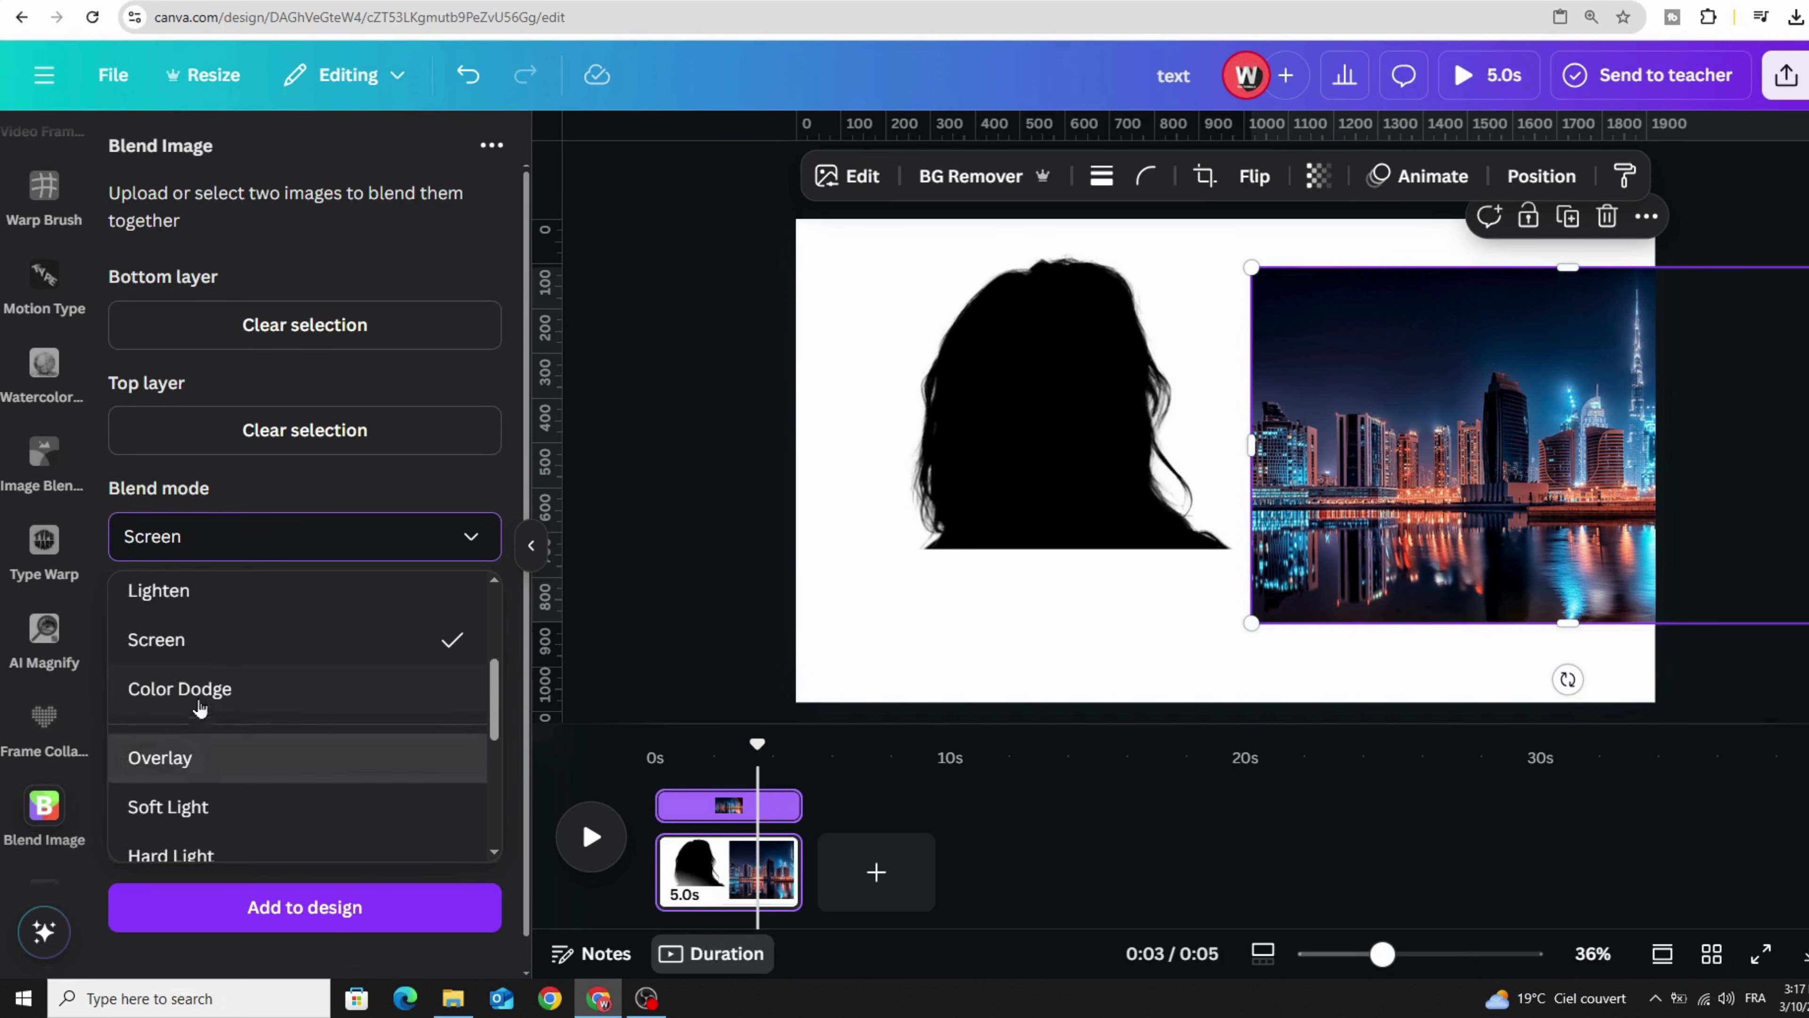
pyautogui.click(140, 536)
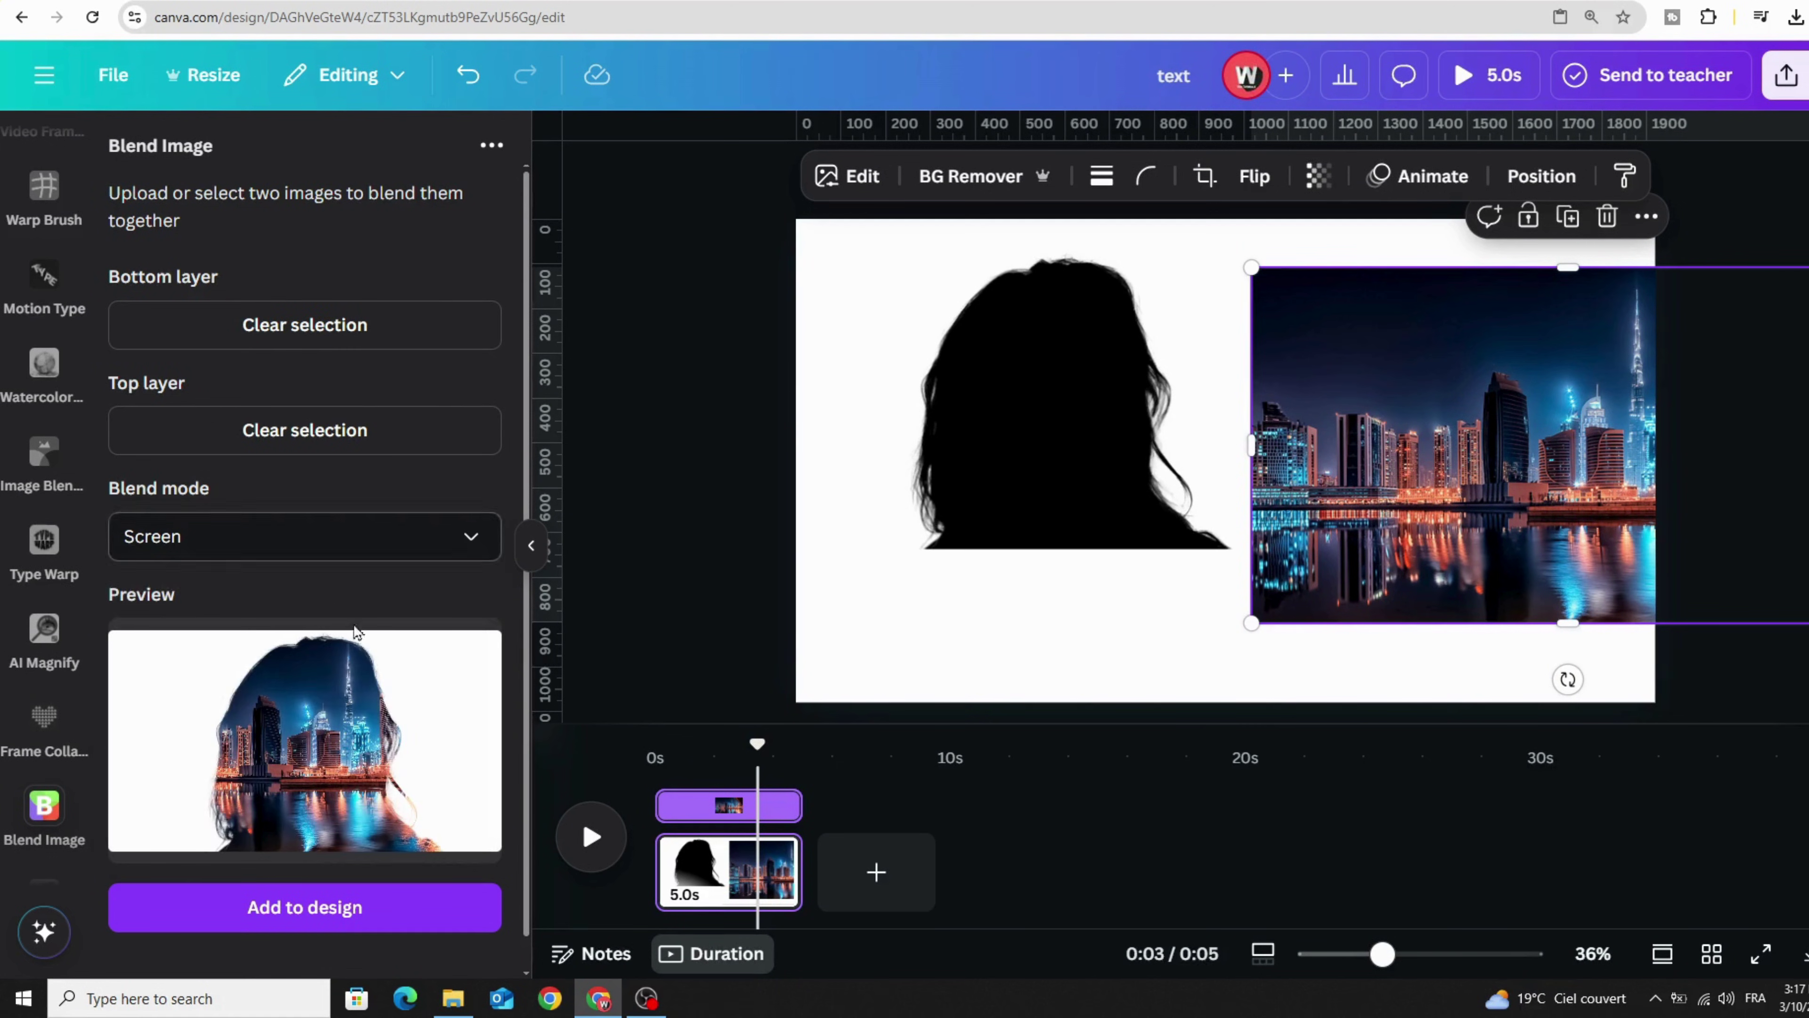
pyautogui.click(355, 910)
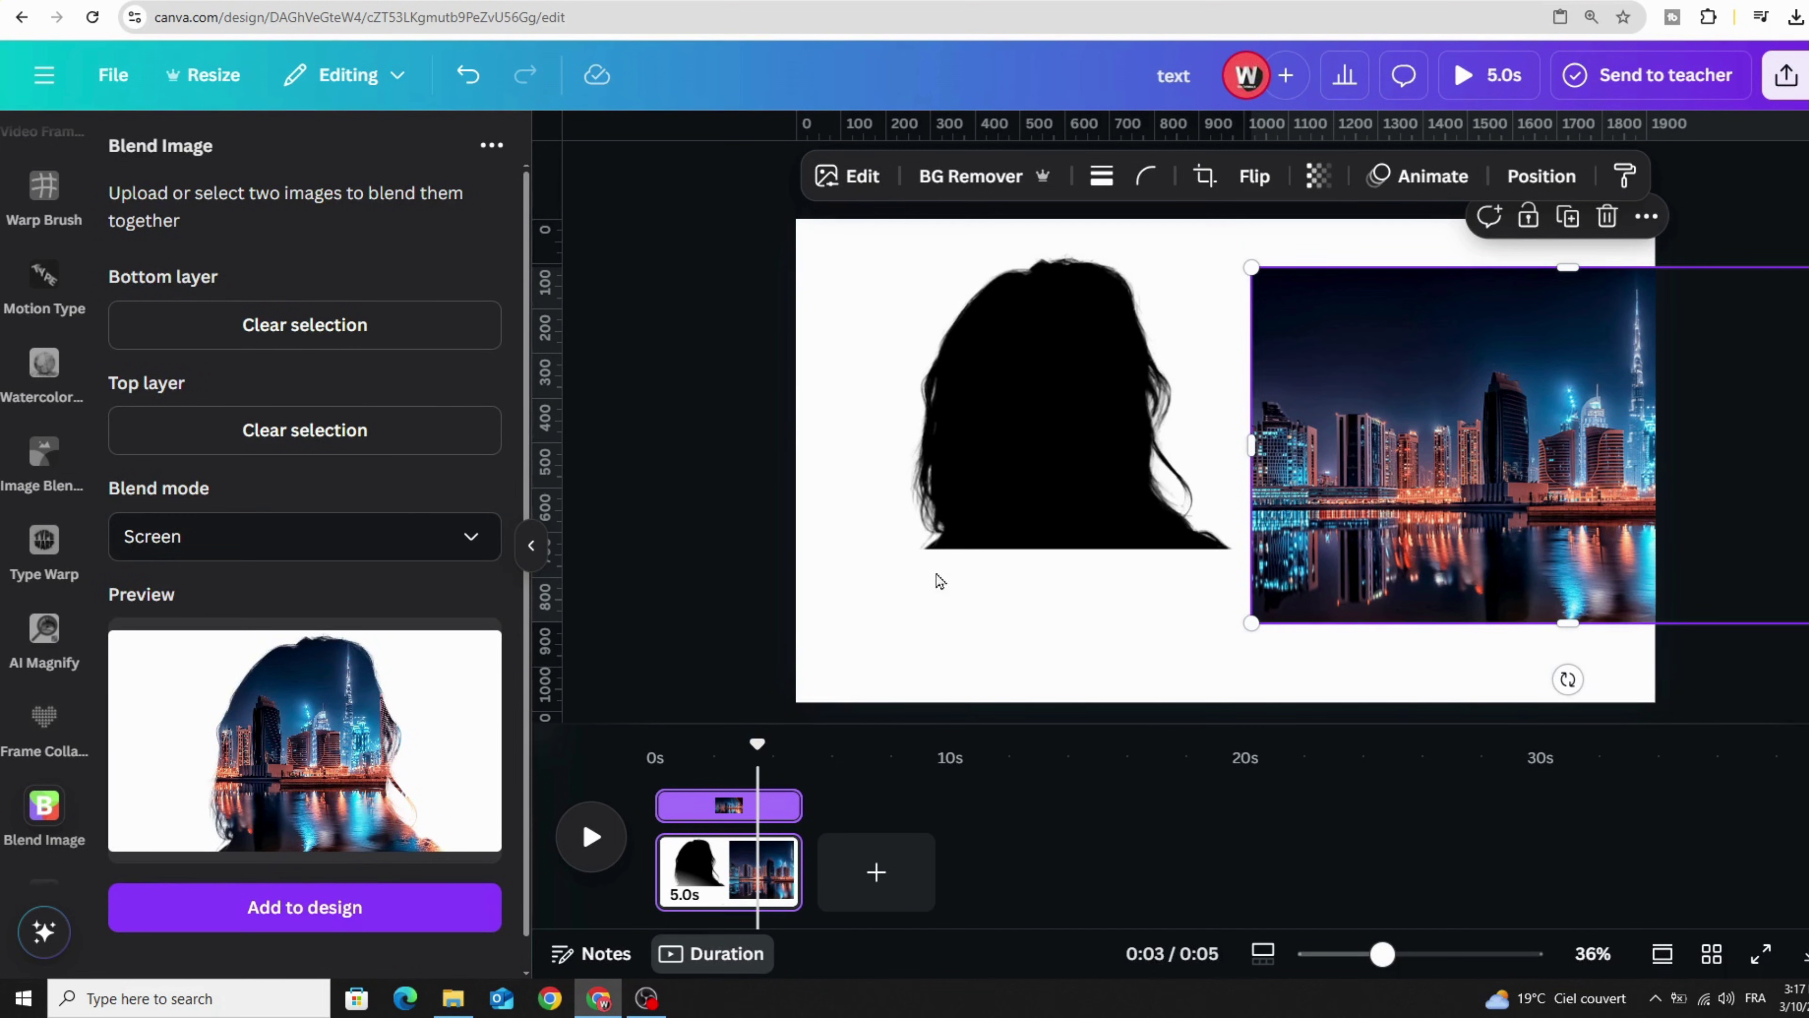